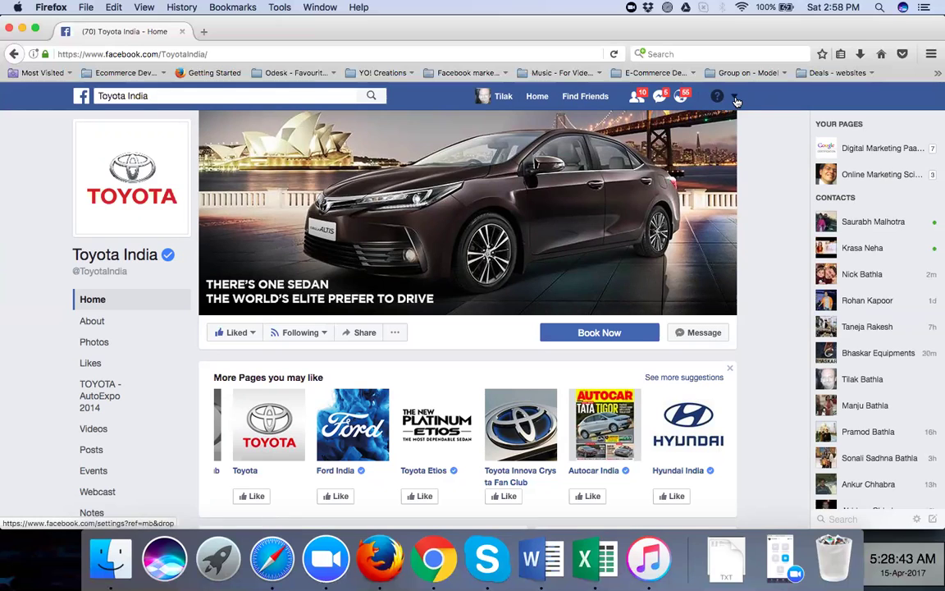
Leave the Toyota India page and start a new Facebook Page via Create Page
left_click(735, 97)
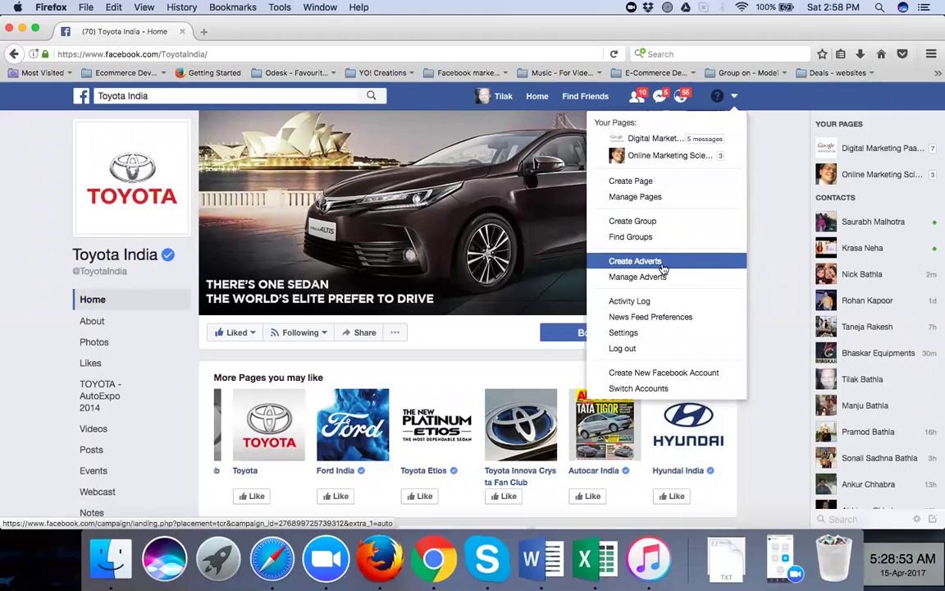
left_click(663, 183)
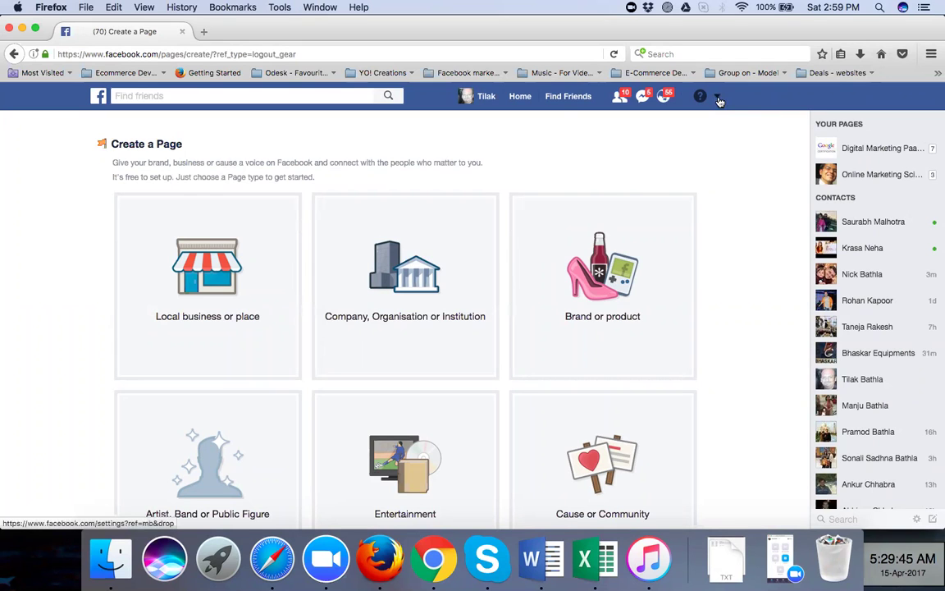
left_click(720, 98)
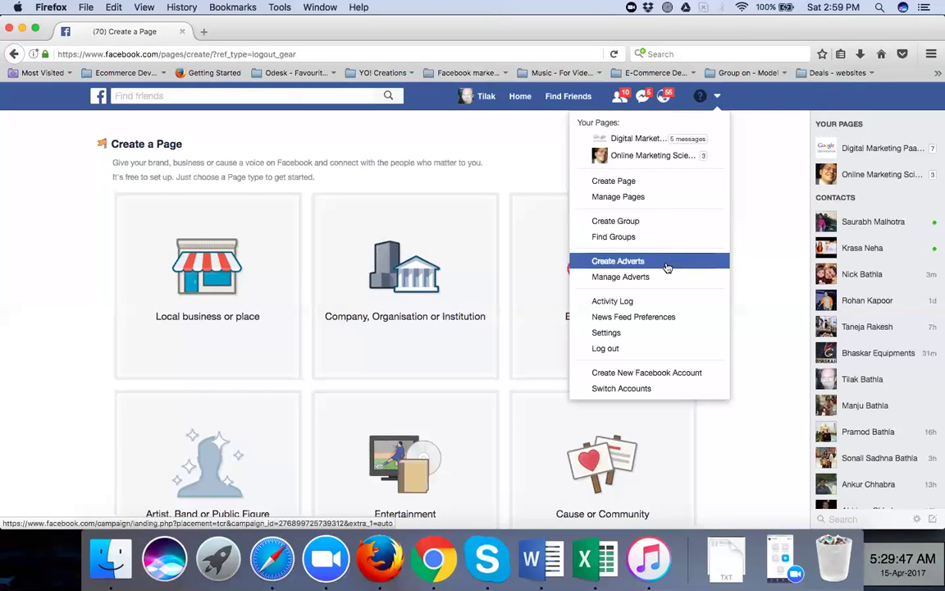
left_click(681, 181)
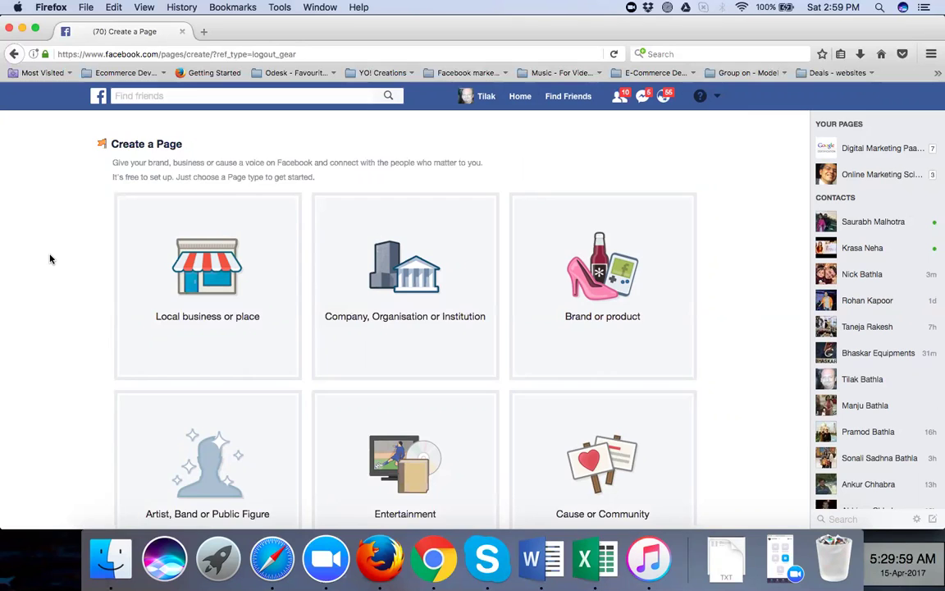
scroll(49, 259, "down", 3)
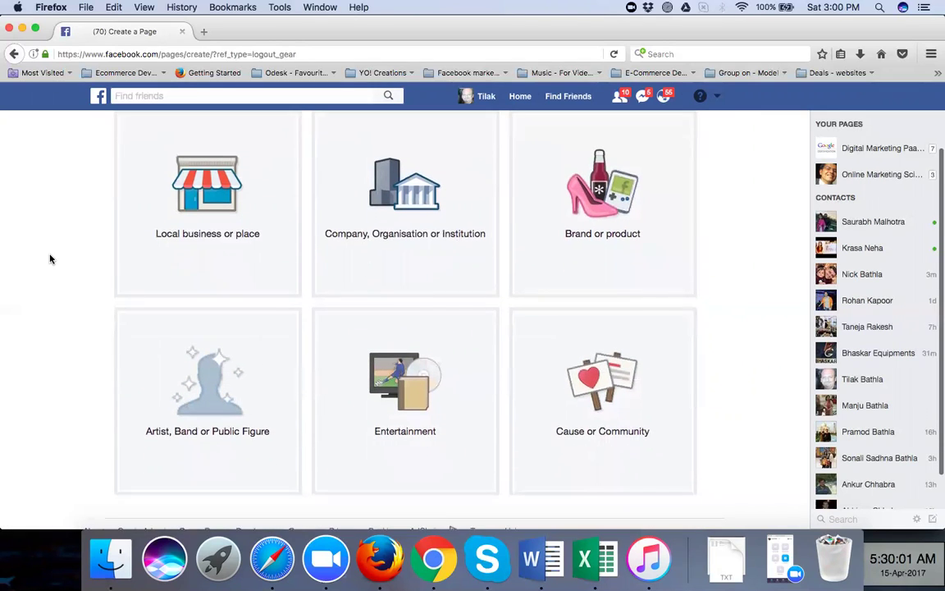
scroll(49, 259, "down", 1)
scroll(50, 259, "up", 3)
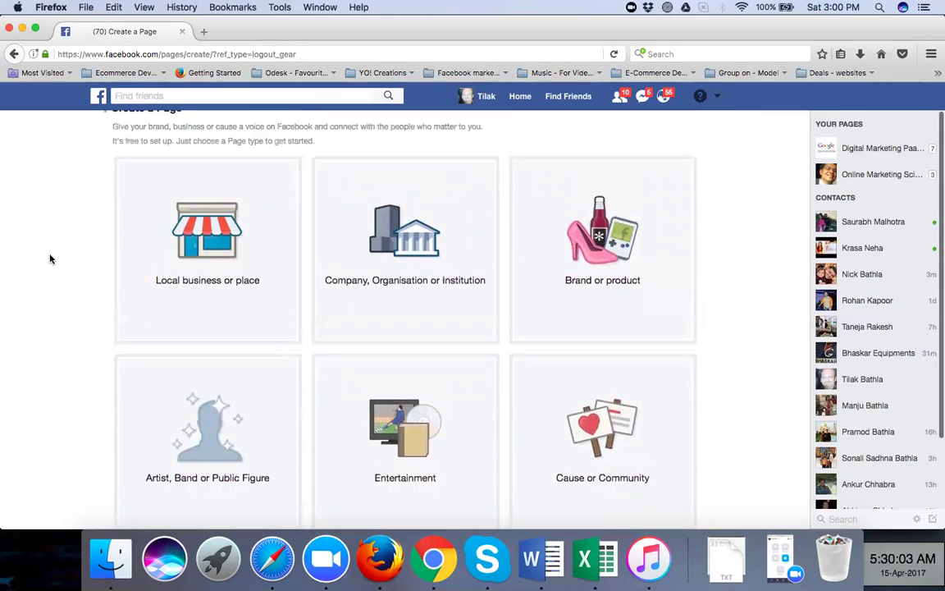
scroll(49, 259, "down", 2)
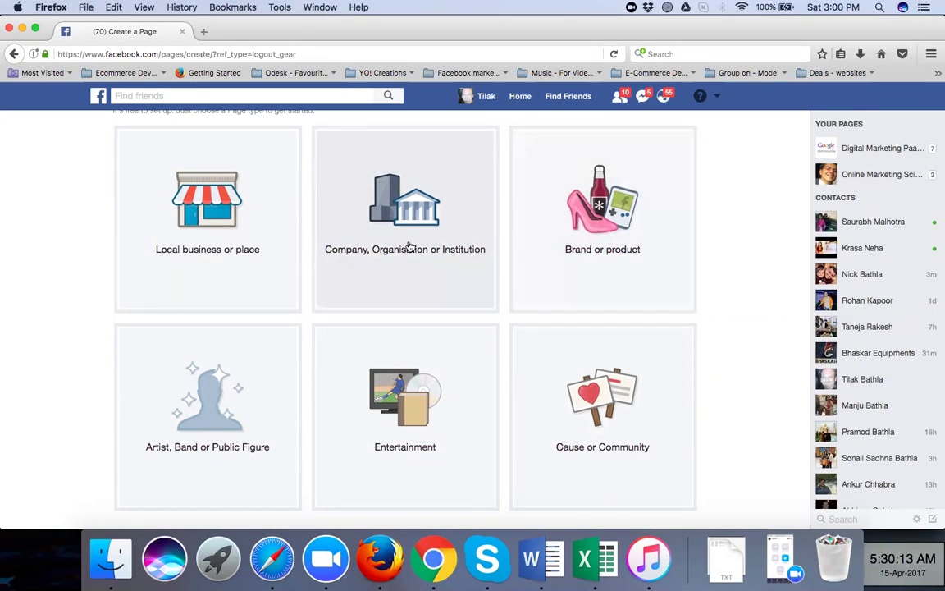
scroll(249, 249, "down", 3)
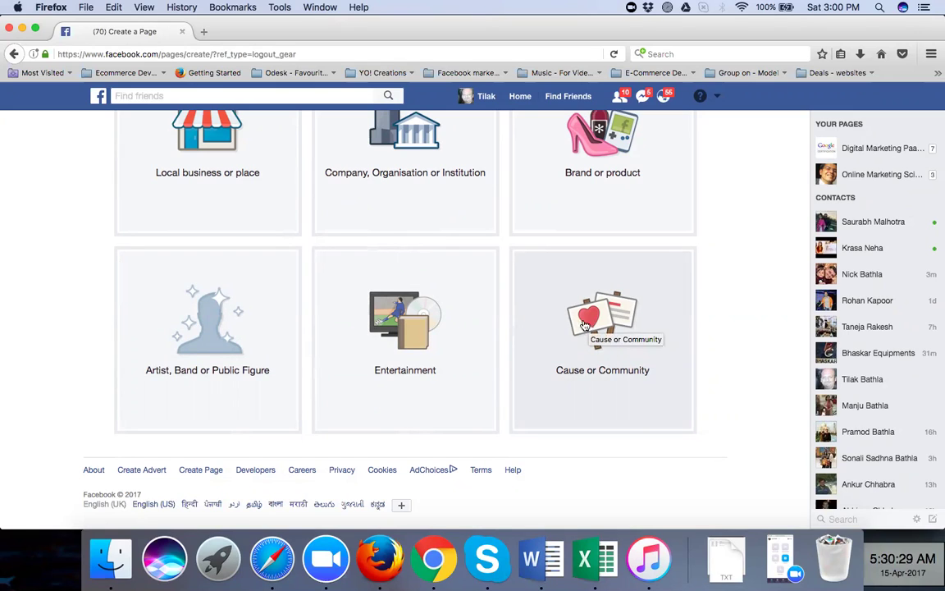
scroll(429, 322, "up", 4)
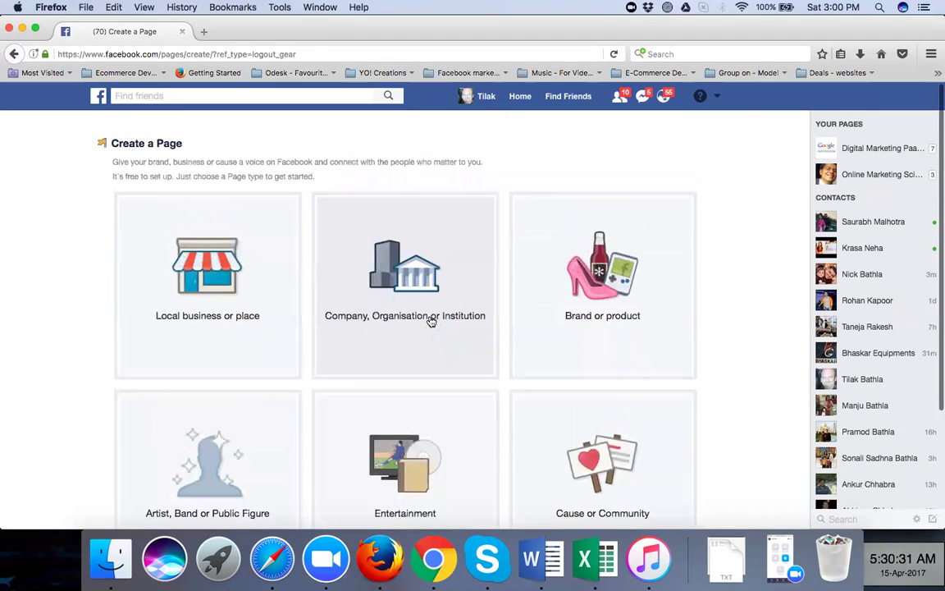
scroll(431, 322, "down", 2)
scroll(430, 321, "down", 2)
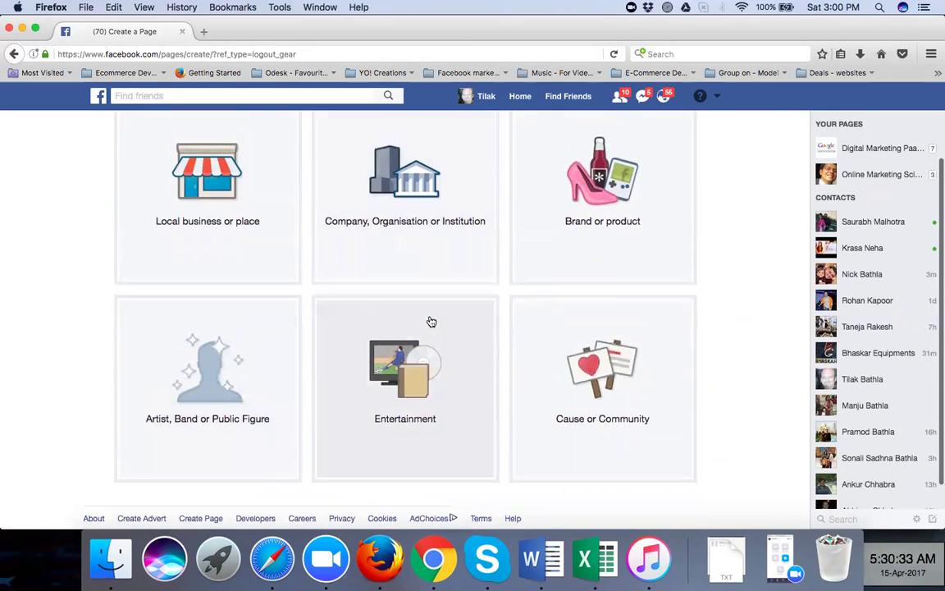
scroll(431, 321, "up", 2)
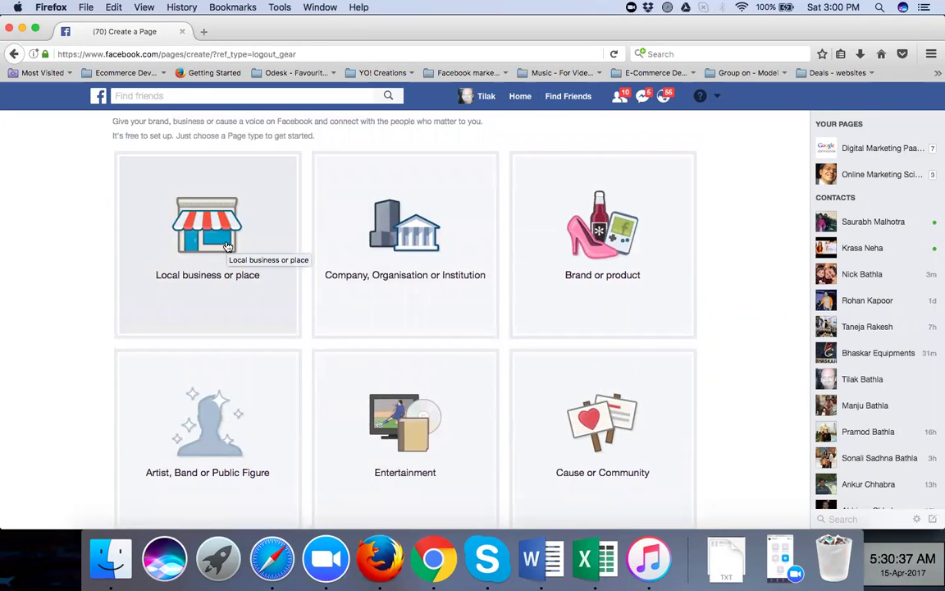
Choose Local business or place, name it 'Digital Marketing Training by Nick', and begin the street address
left_click(228, 247)
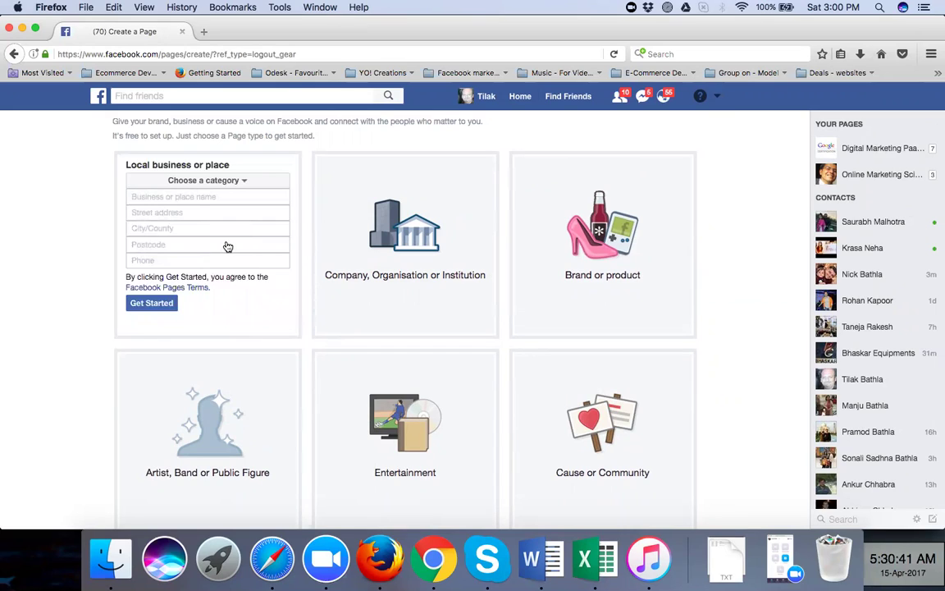
left_click(163, 197)
type("Dig")
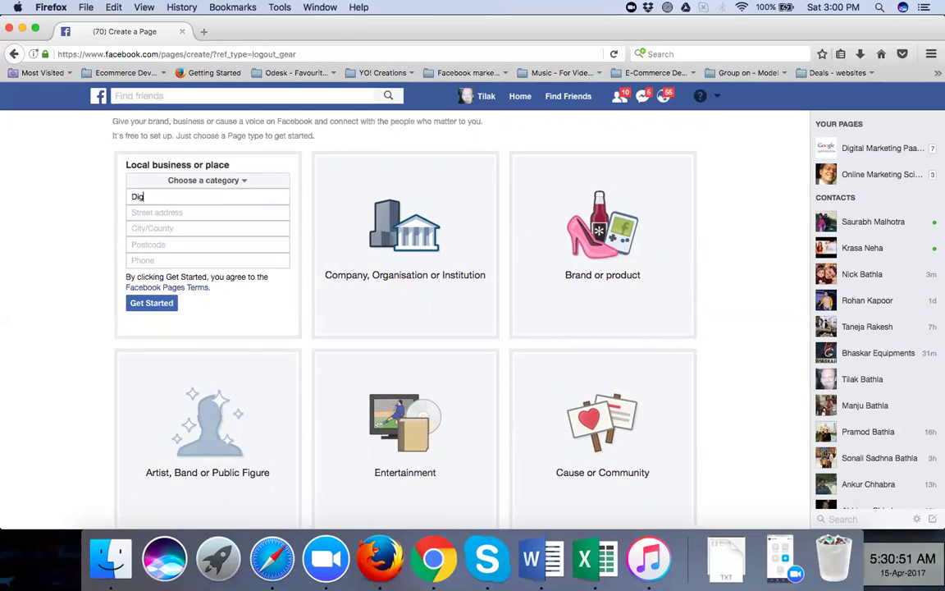
type("ital Marketing Training by Nick")
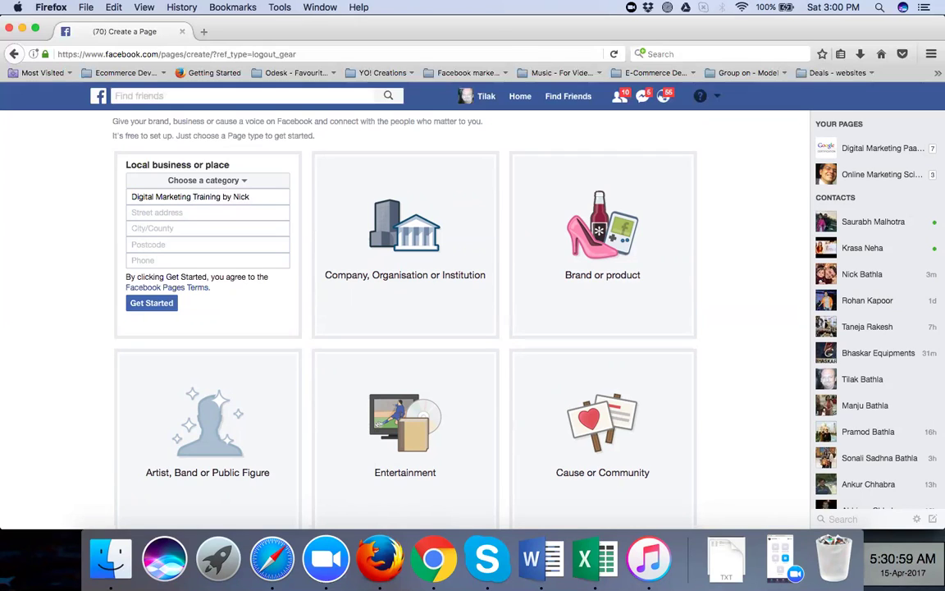
left_click(141, 213)
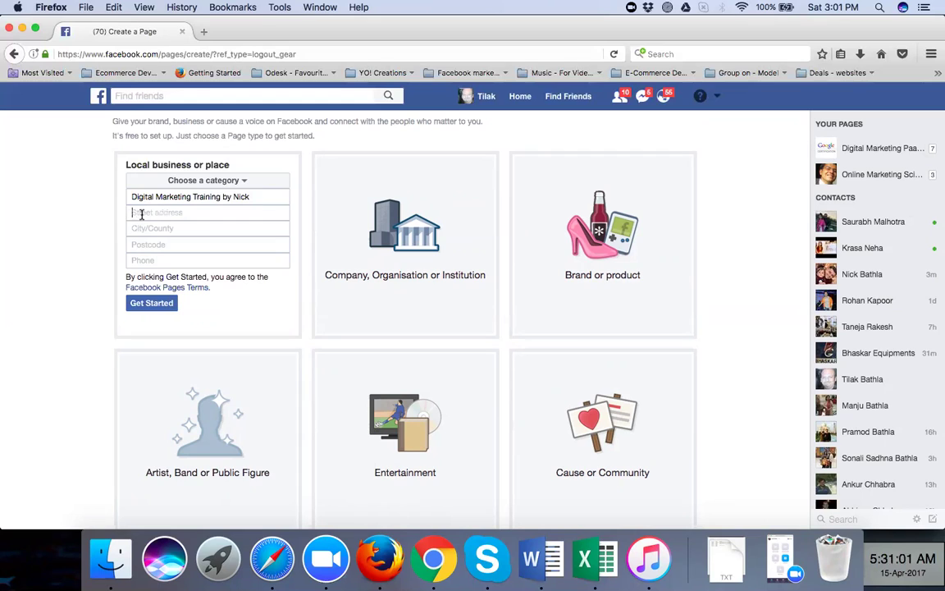
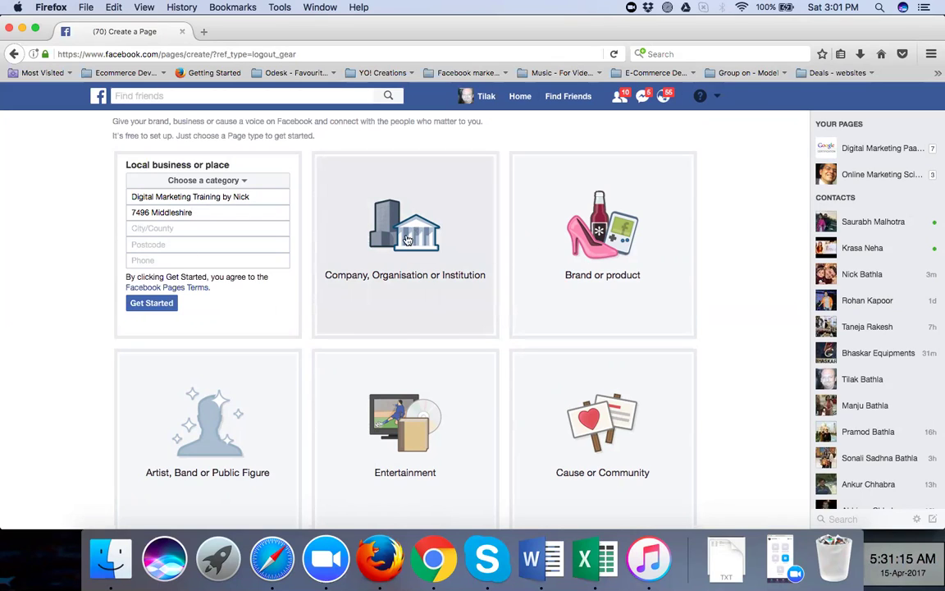
Set the city to Mississauga, Ontario and complete the street address
left_click(145, 228)
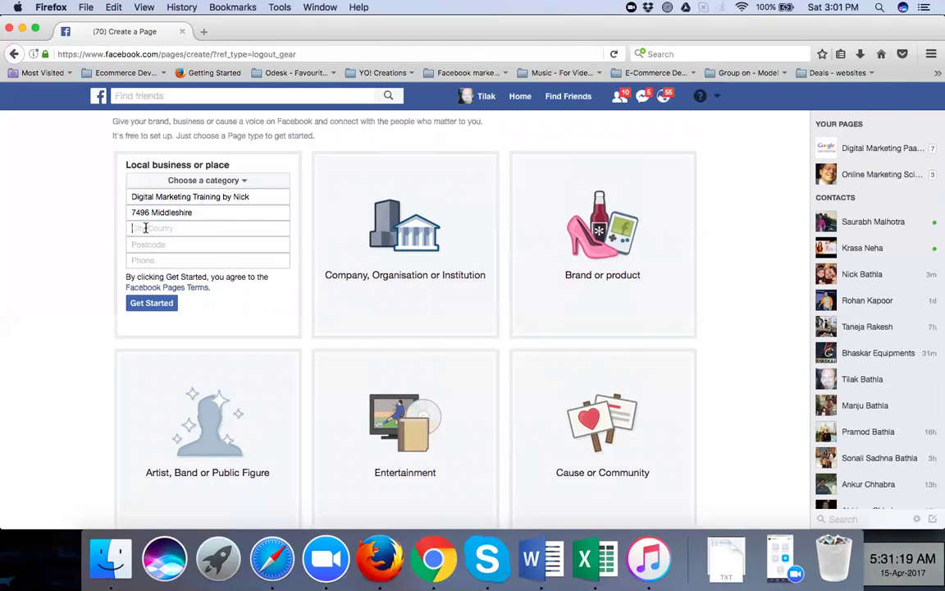
type("Canada")
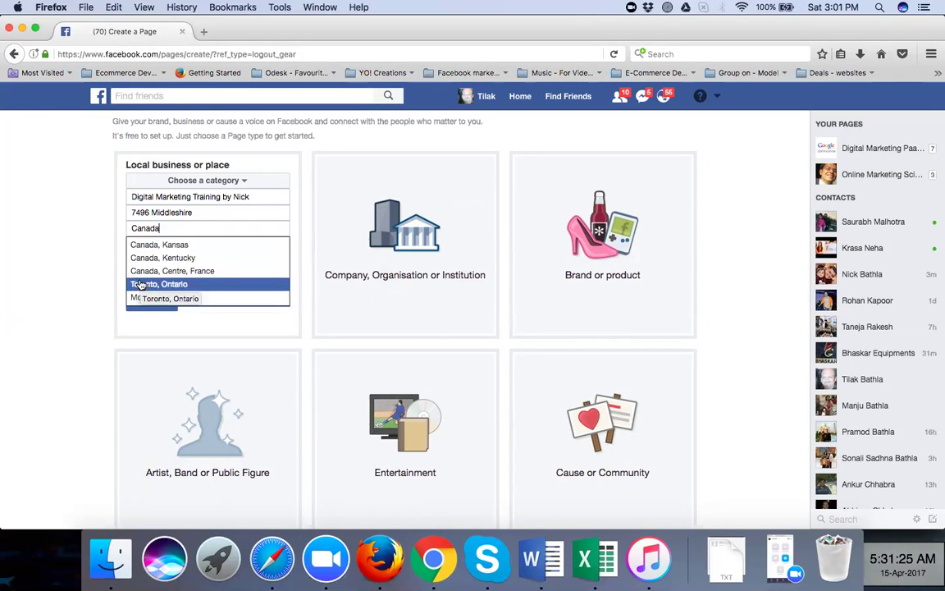
key("BackSpace")
key("BackSpace")
key("BackSpace")
key("BackSpace")
key("BackSpace")
key("BackSpace")
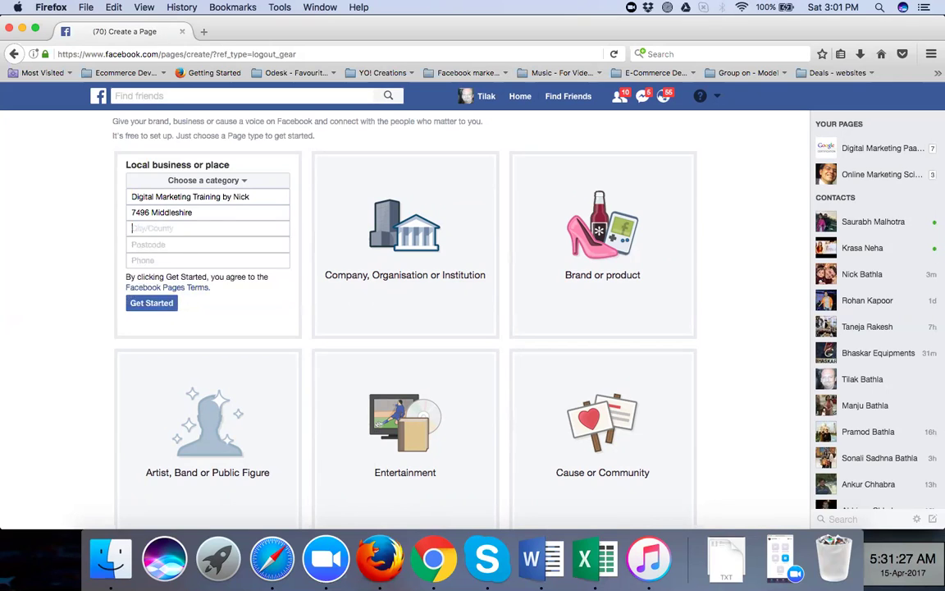
type("Missis")
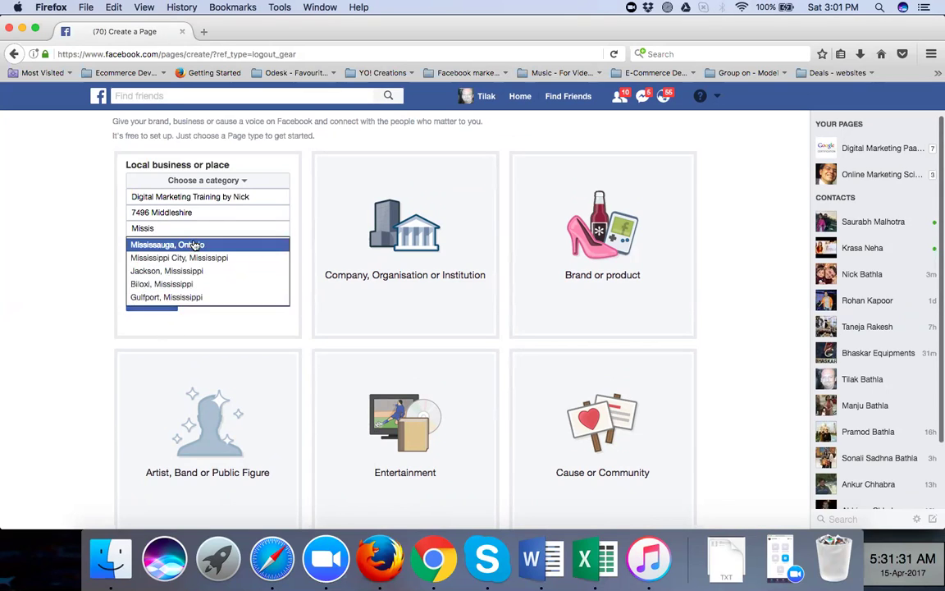
left_click(195, 245)
left_click(205, 214)
type("D")
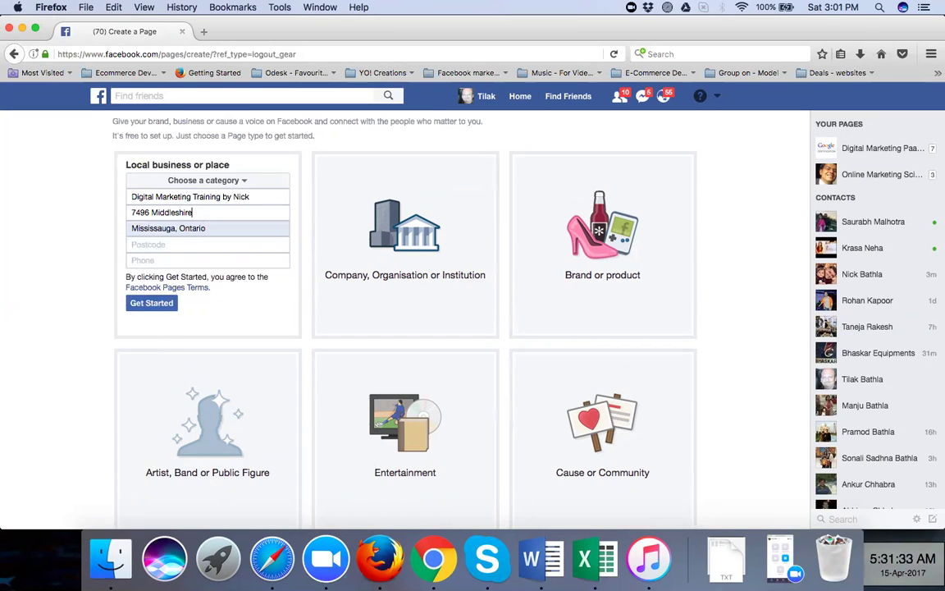
type("rive")
Enter the business postcode and phone number
left_click(183, 245)
type("L4")
type("T 3S2")
left_click(176, 261)
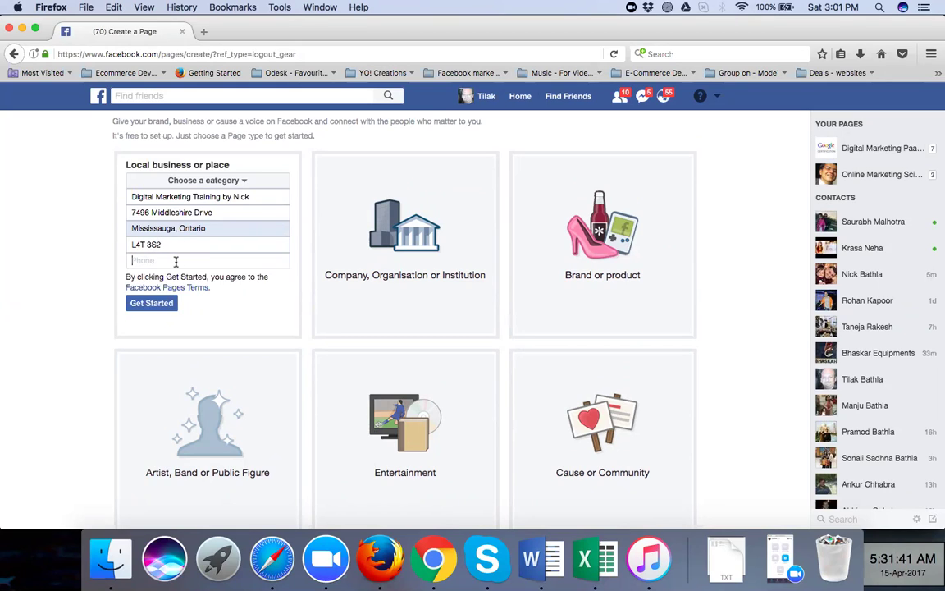
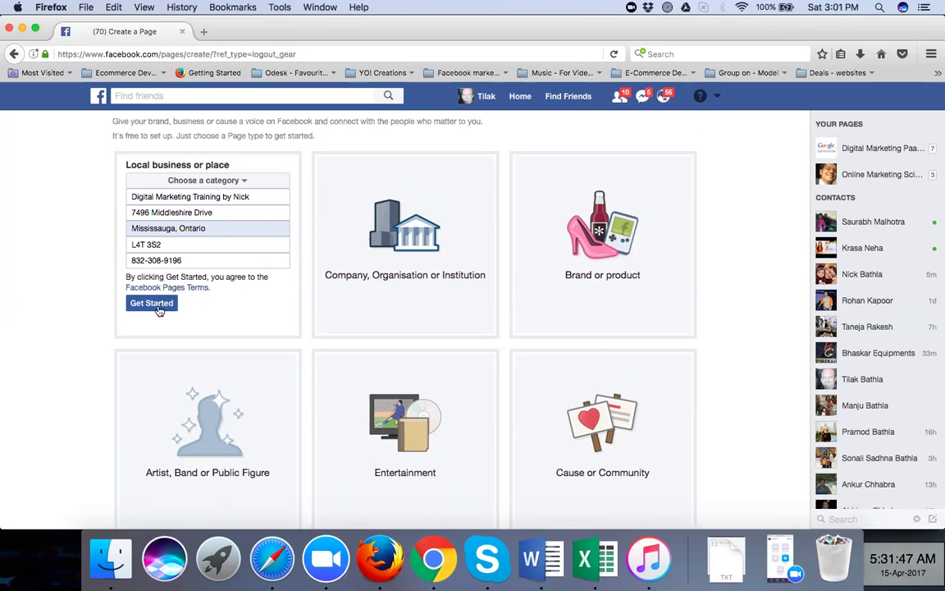
Set the category to Advertising/marketing and add a +1 country code to the phone number
left_click(153, 304)
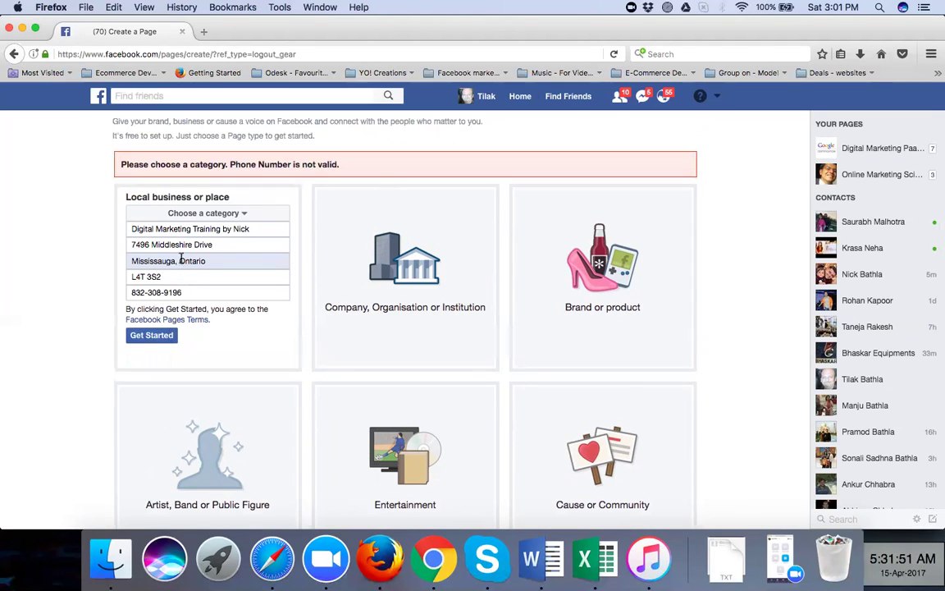
left_click(191, 214)
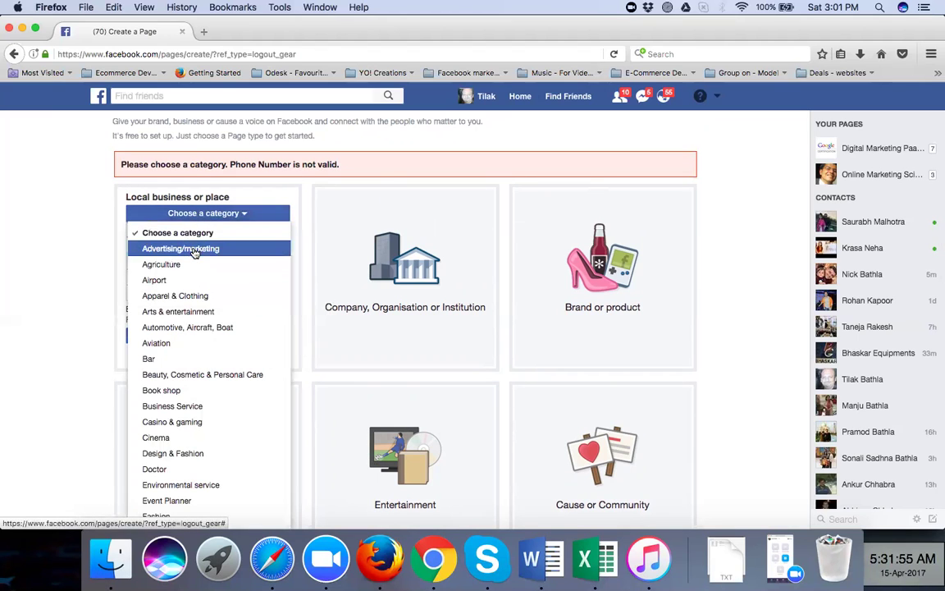
left_click(194, 247)
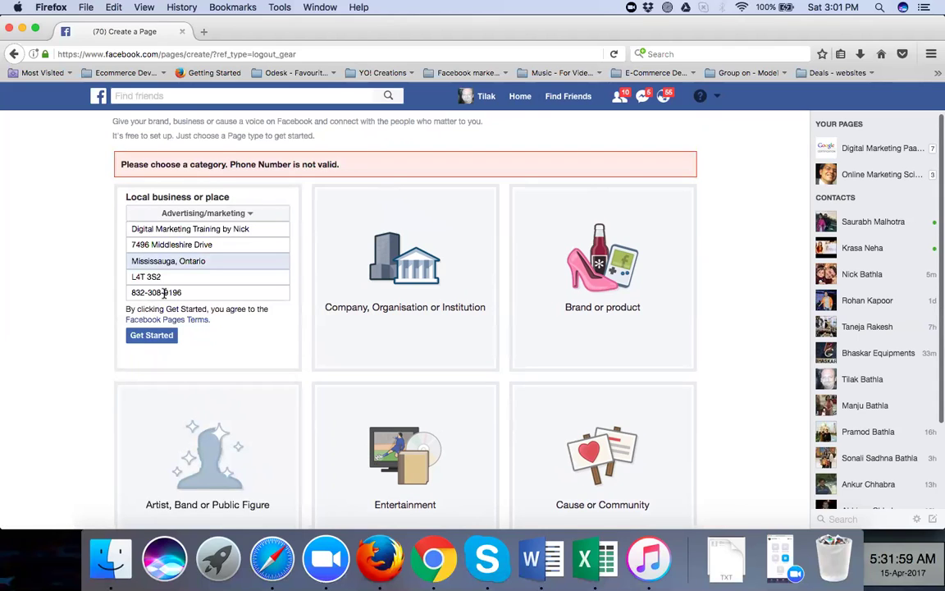
left_click(132, 293)
type("+1-")
left_click(143, 335)
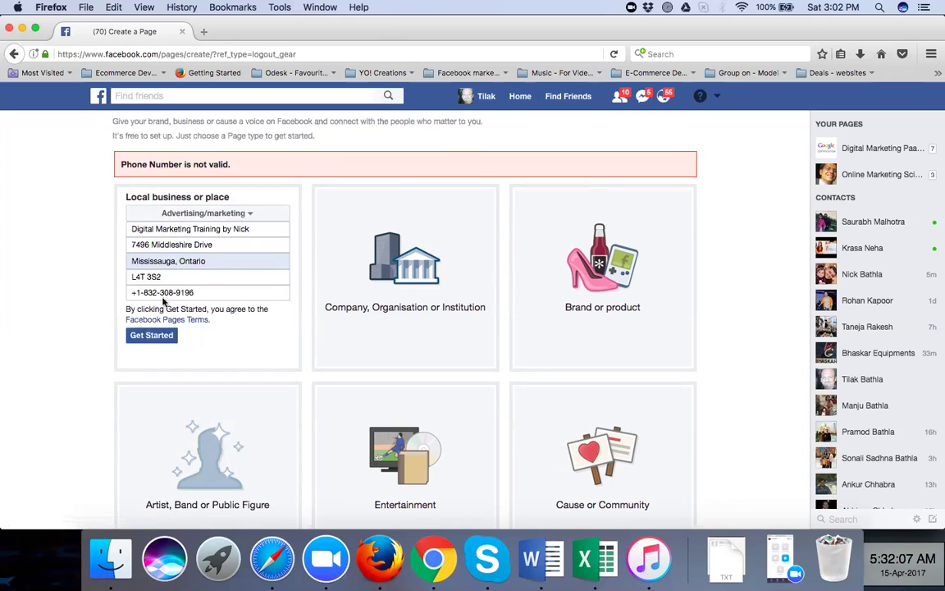
Strip the dashes, plus sign and leading 1 from the phone number, resubmitting after each change
left_click(174, 292)
key("BackSpace")
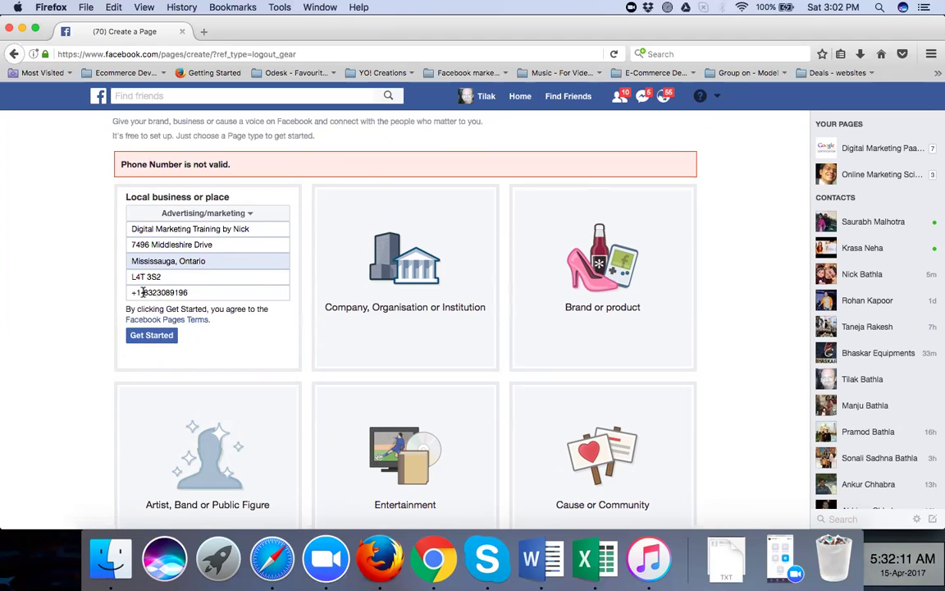
left_click(142, 292)
key("BackSpace")
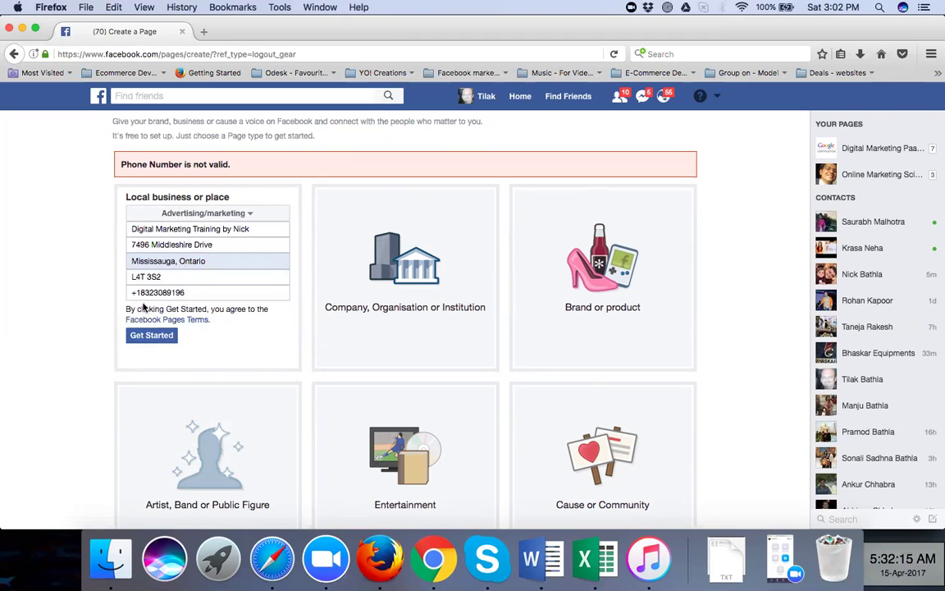
left_click(135, 293)
key("BackSpace")
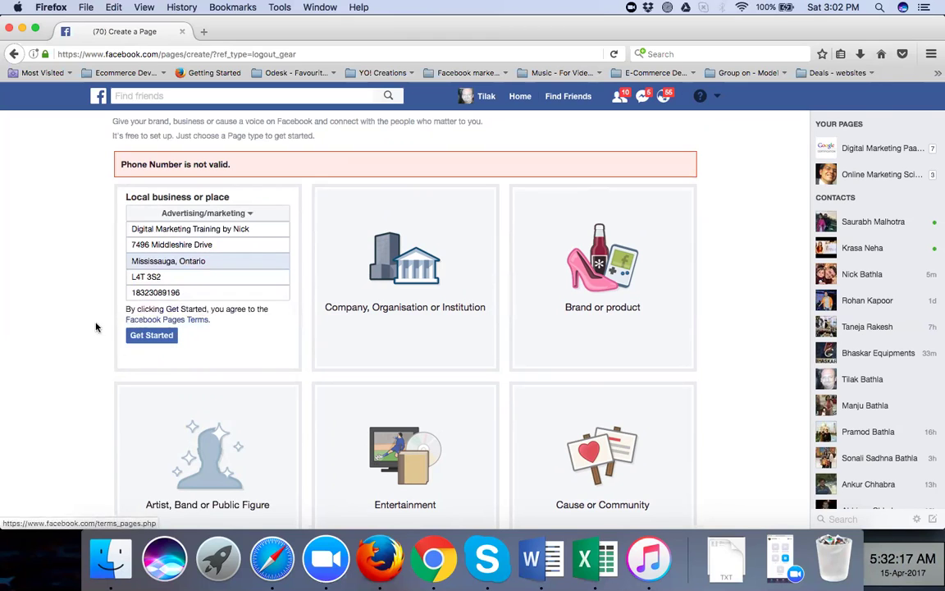
left_click(144, 337)
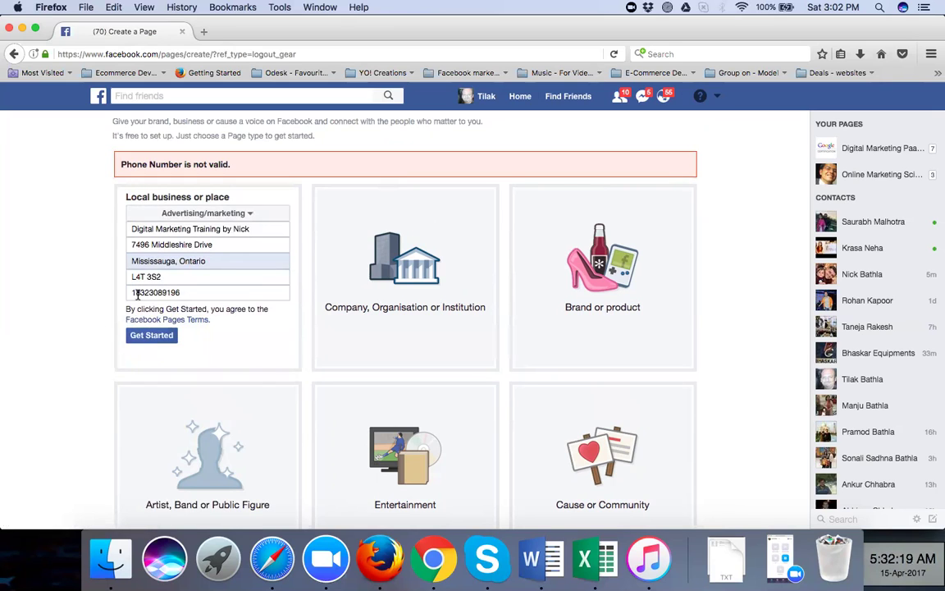
left_click(135, 293)
key("BackSpace")
left_click(82, 279)
left_click(144, 336)
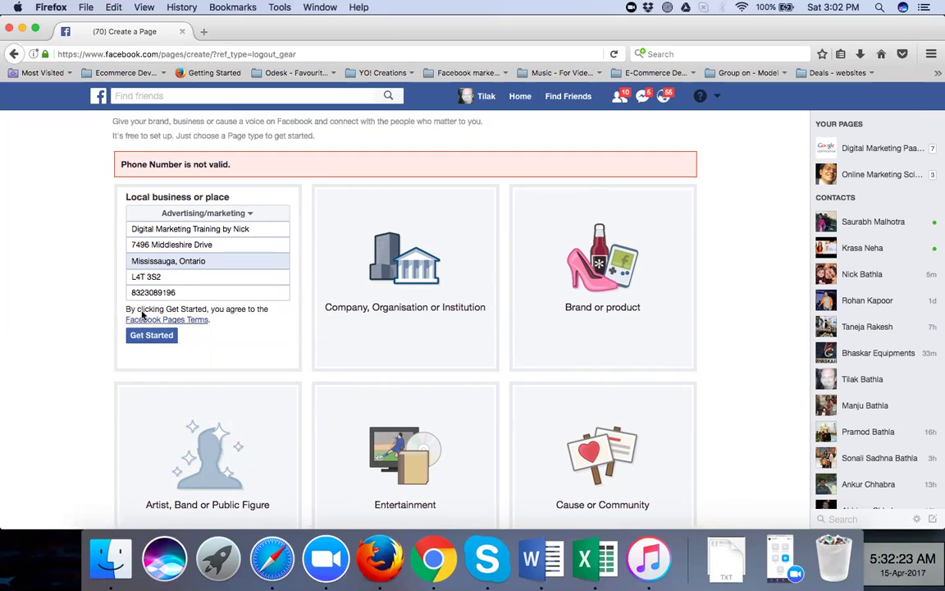
Replace the rejected phone number with a new local number
left_click(181, 293)
left_click_drag(180, 293, 106, 293)
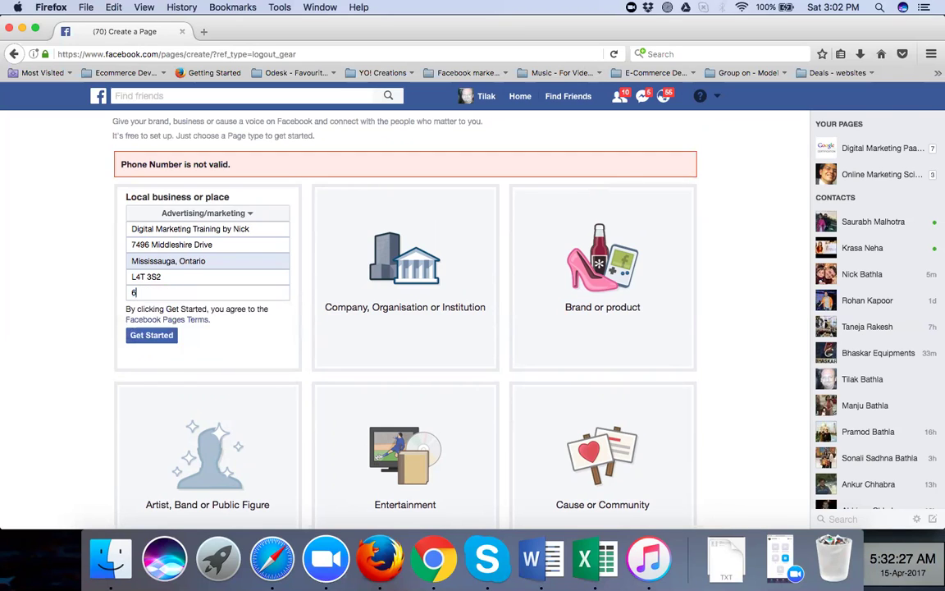
Submit the form with the new number, let the new page load, and dismiss the disk-full notice
left_click(161, 337)
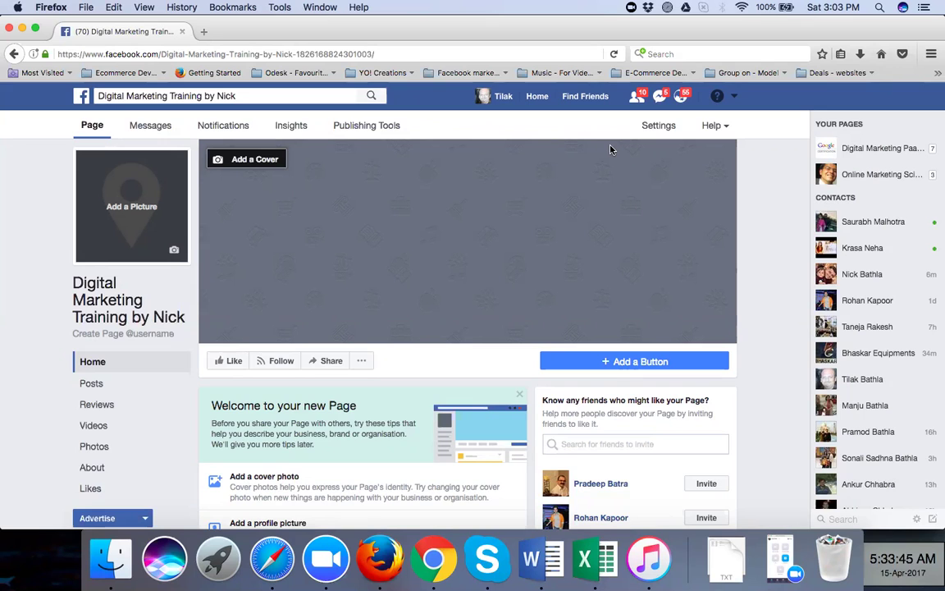
left_click(736, 97)
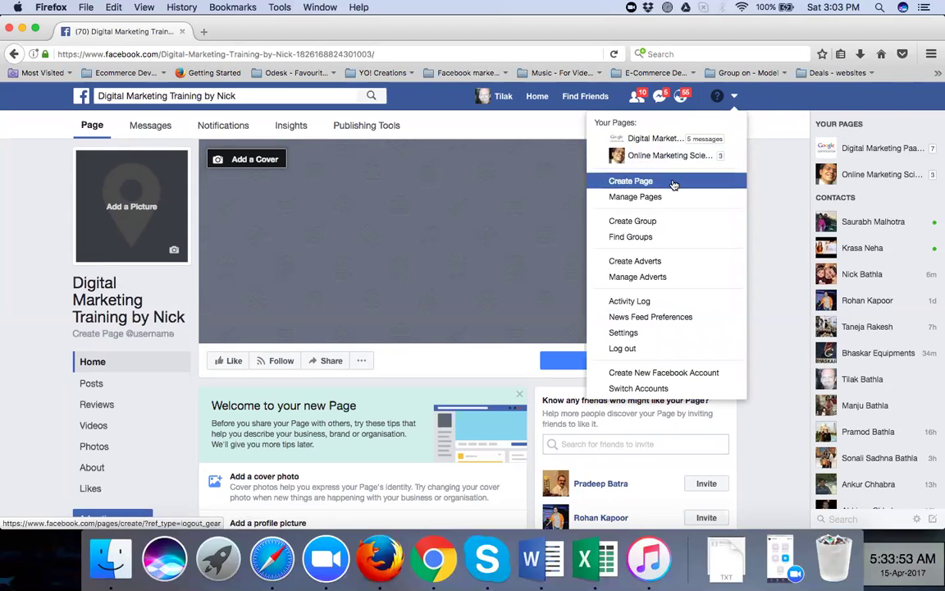
left_click(770, 195)
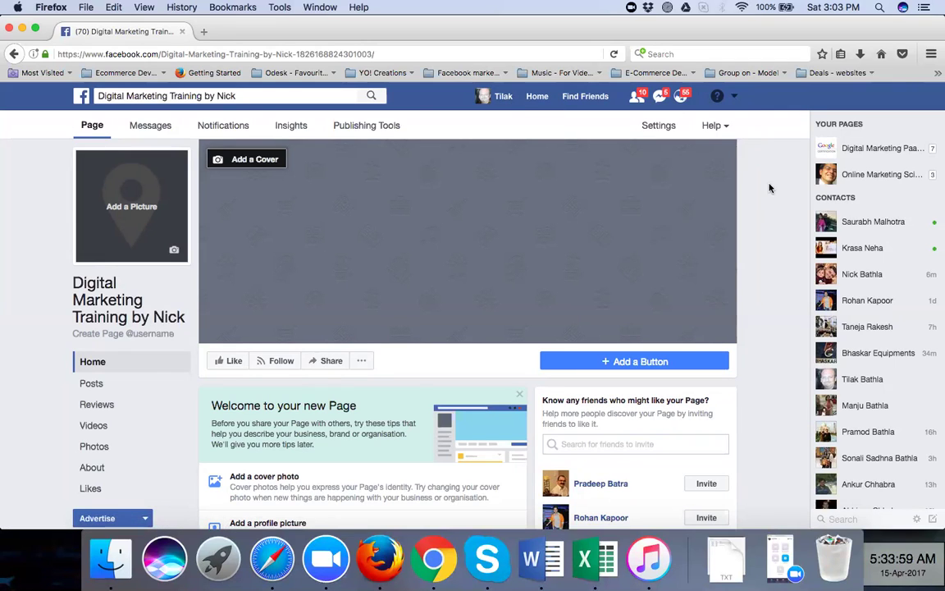
scroll(767, 190, "down", 2)
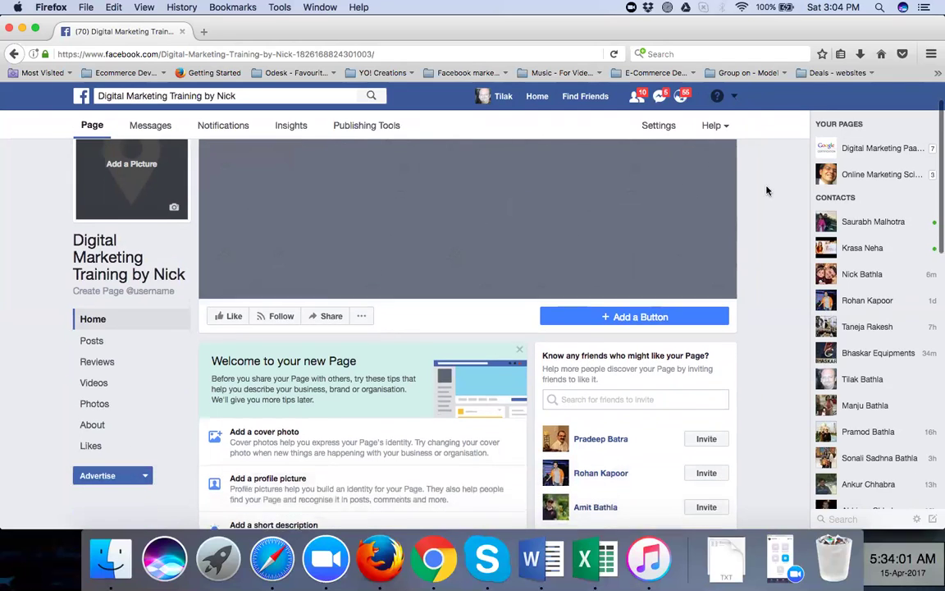
scroll(767, 190, "up", 2)
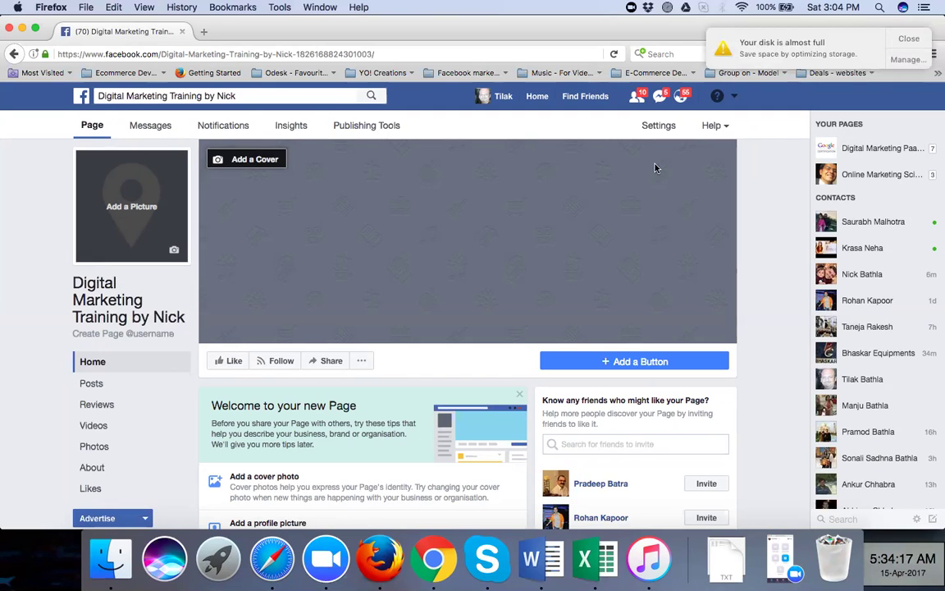
left_click(917, 38)
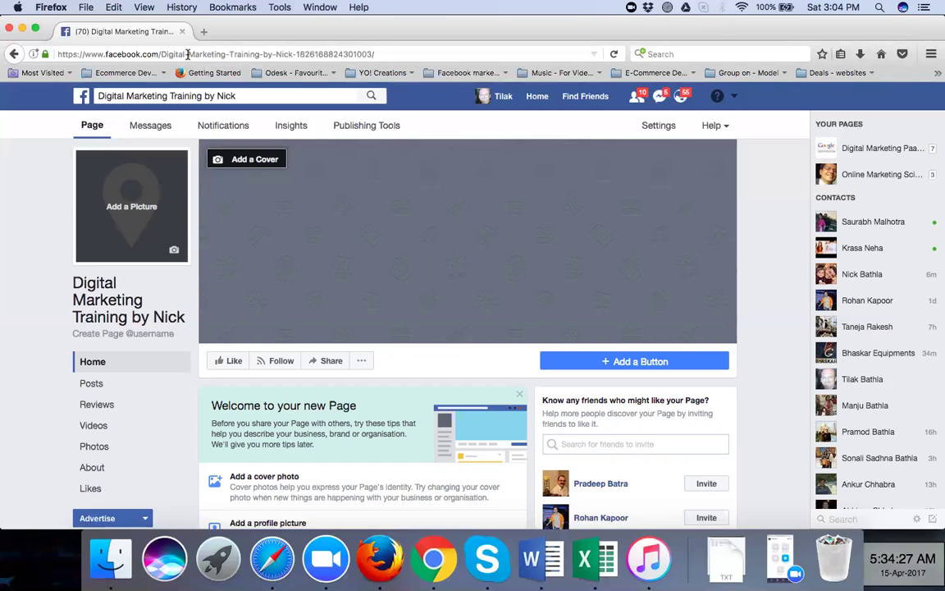
Switch to Chrome's Post Attendee - Zoom tab and open the account's My Recordings list
left_click(431, 566)
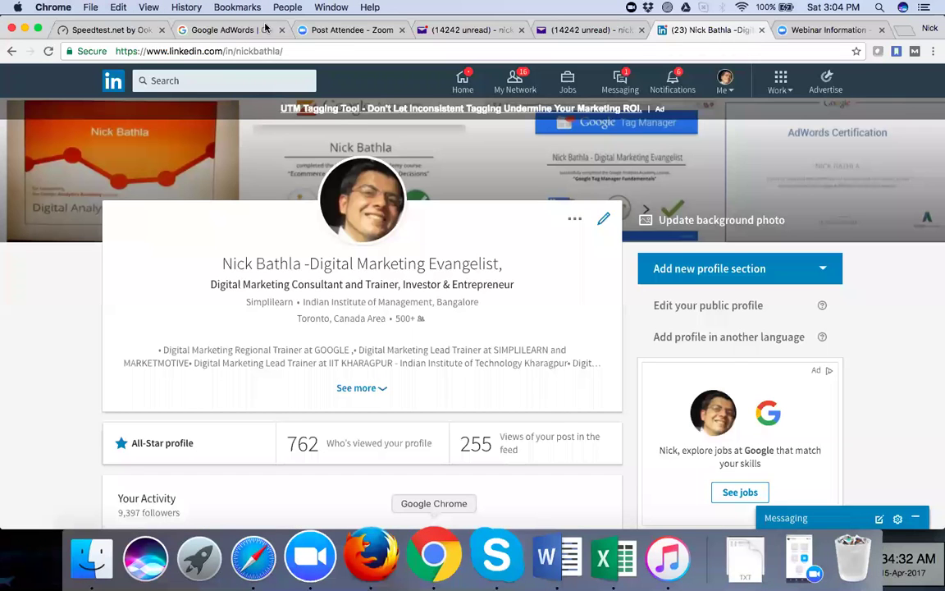
left_click(319, 32)
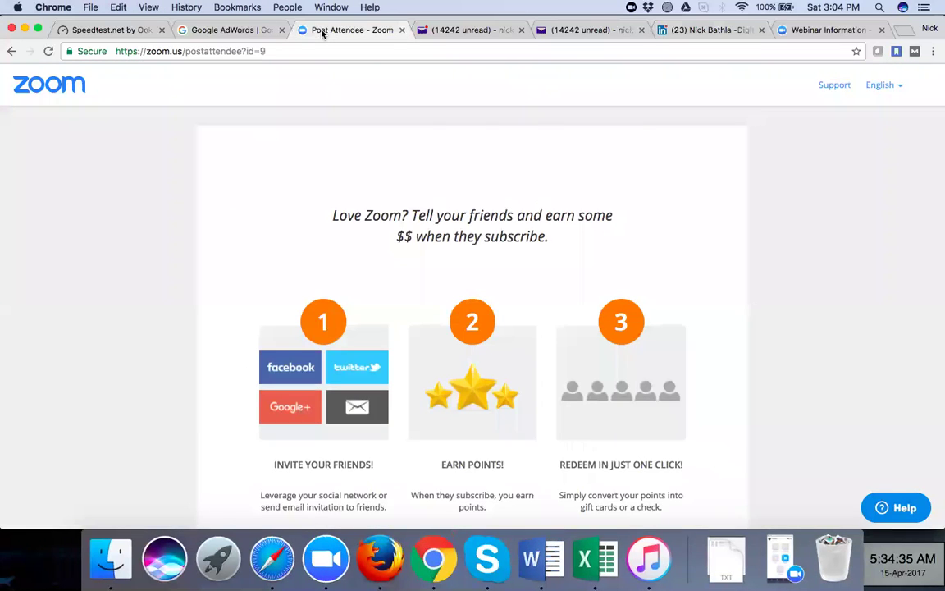
left_click(40, 89)
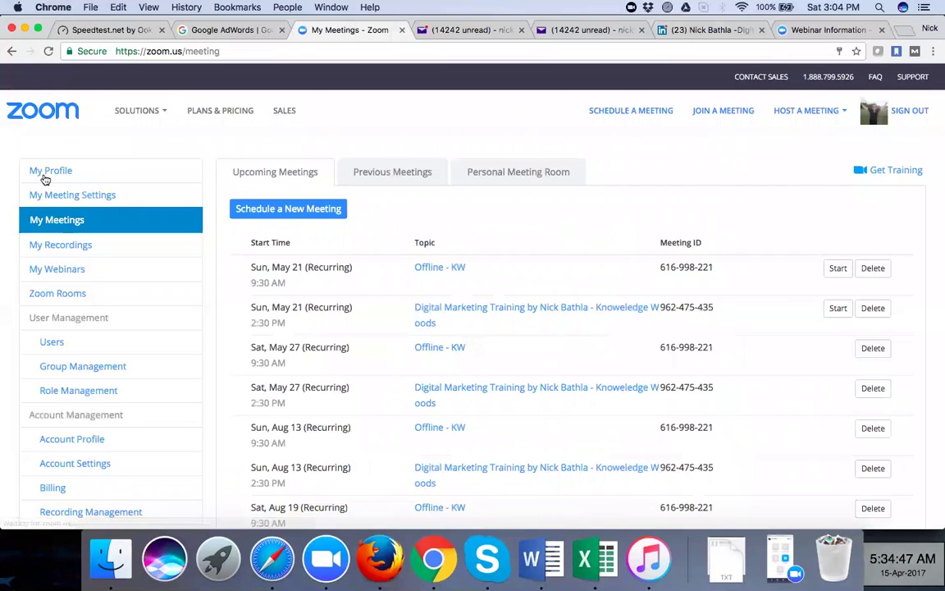
left_click(54, 245)
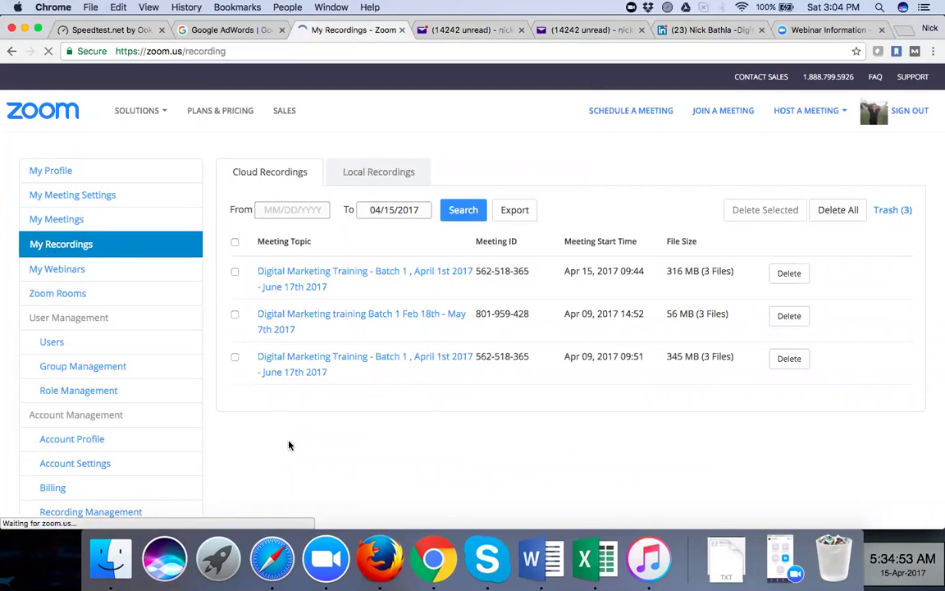
Scroll the Zoom page and dismiss the disk-full notification
scroll(289, 445, "down", 10)
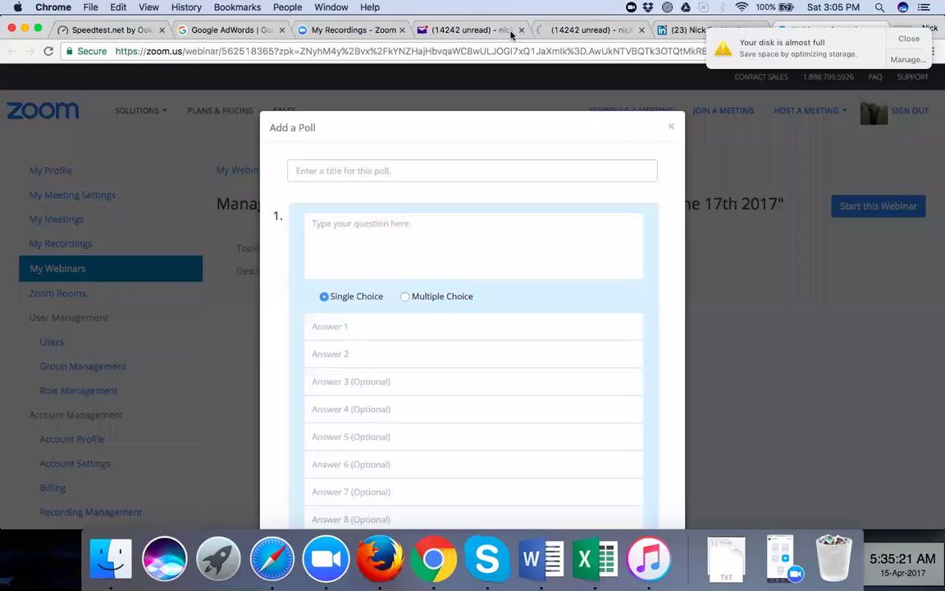
left_click(911, 40)
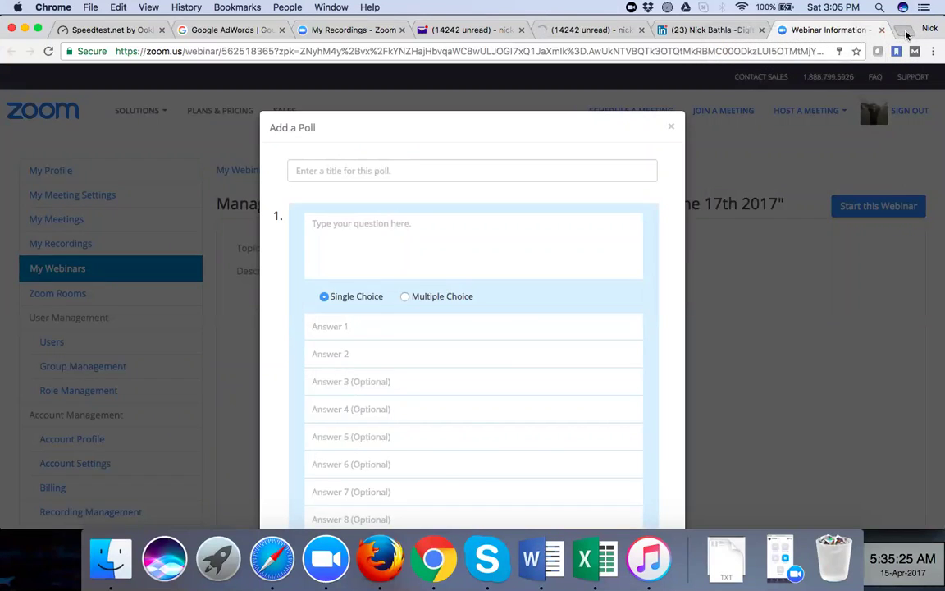
Open a new Chrome tab, then return to Firefox and scroll the new Page's setup tips
key("super+t")
left_click(378, 558)
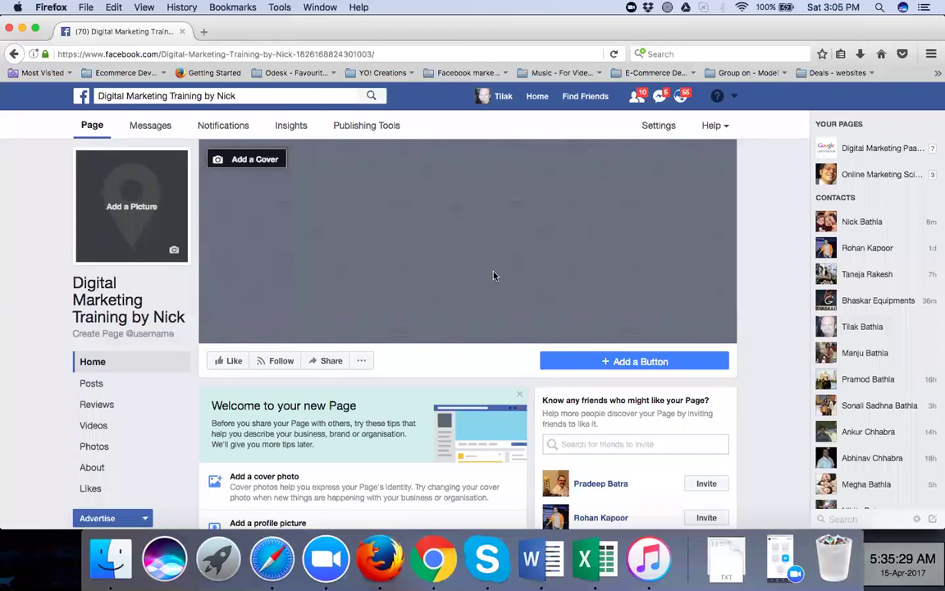
scroll(404, 274, "down", 5)
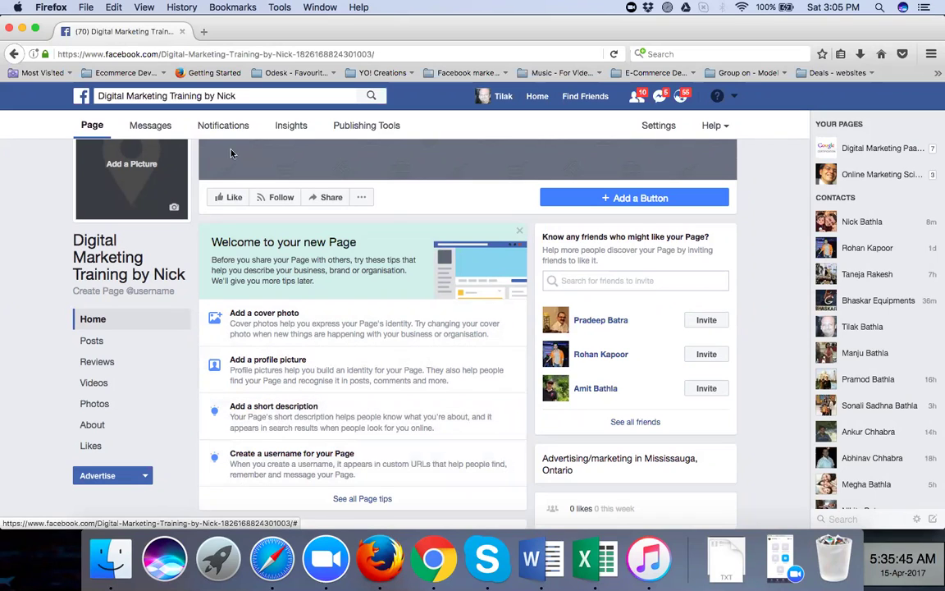
Load canva.com in a new Firefox tab, copy its URL, and dismiss the disk-full notice
left_click(202, 35)
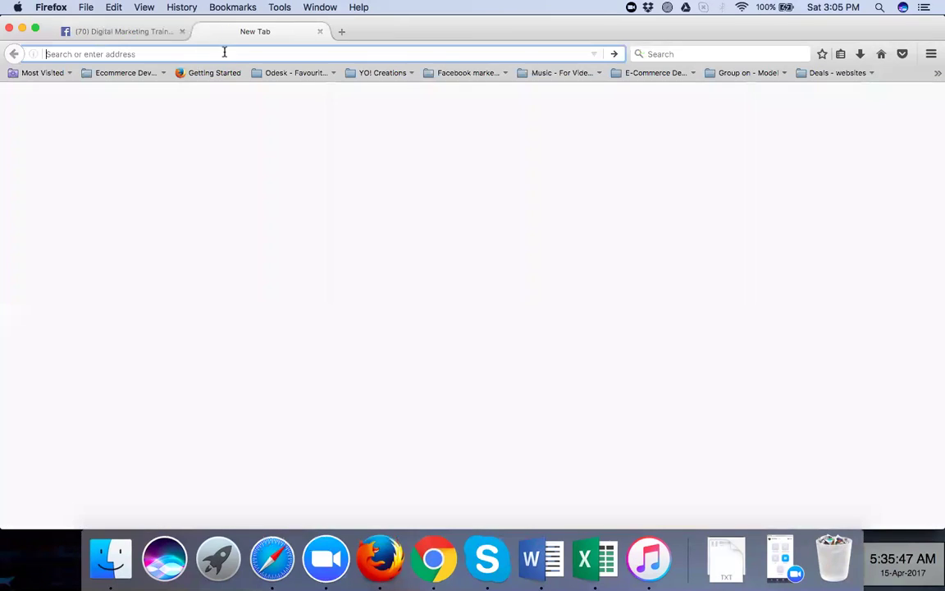
type("ca")
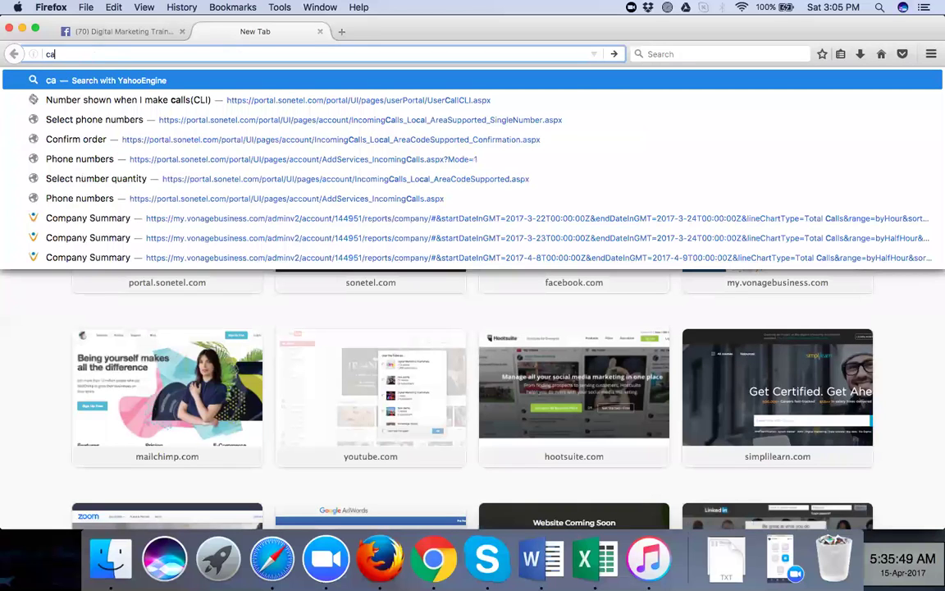
type("nva.com")
key("Return")
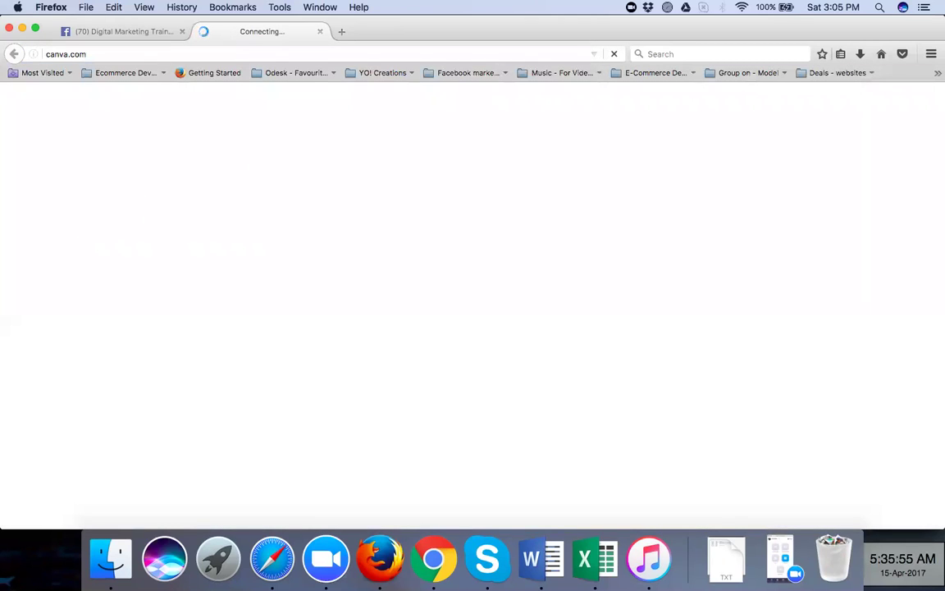
left_click(227, 53)
key("super+c")
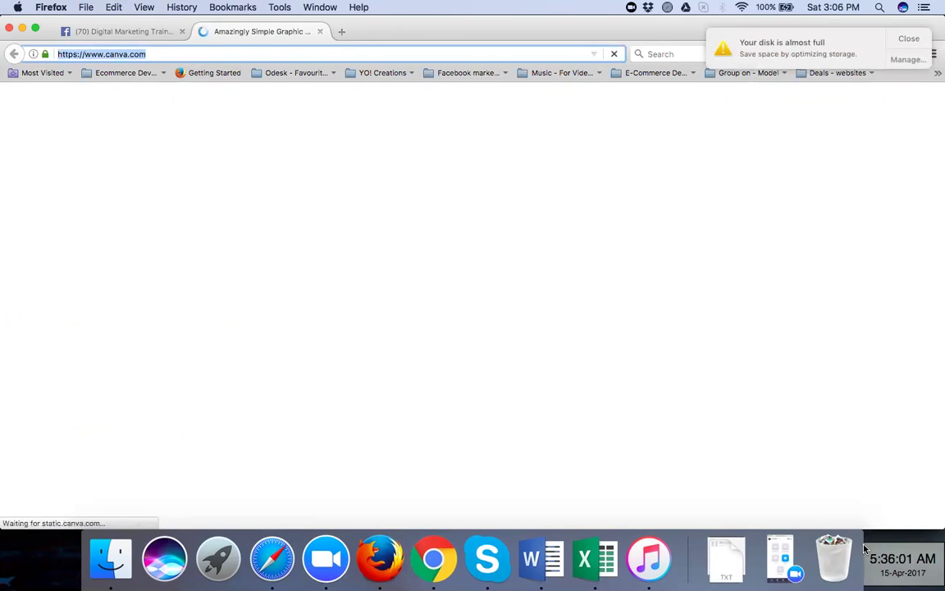
left_click(908, 39)
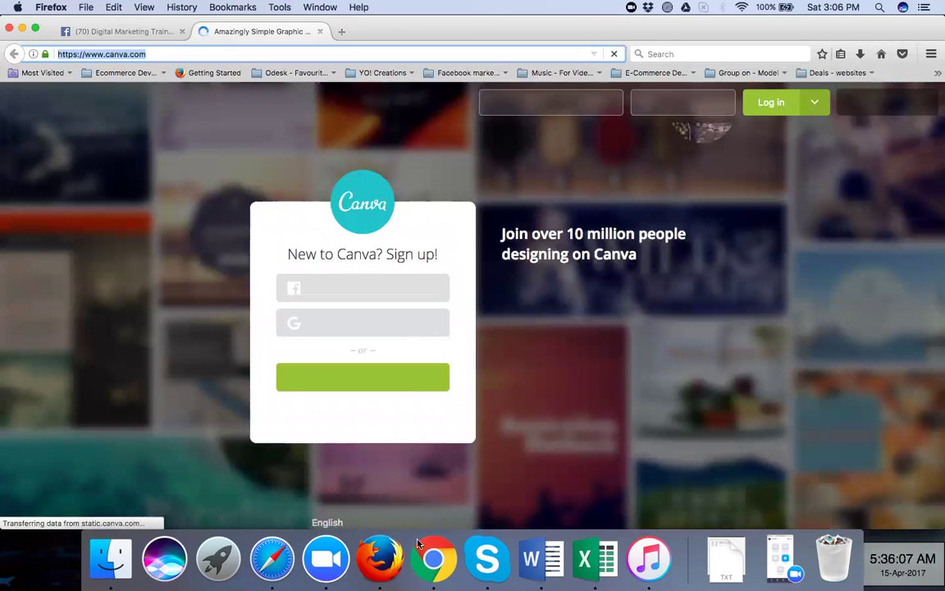
Load canva.com in Chrome's new tab to reach the signed-in Canva dashboard
left_click(432, 558)
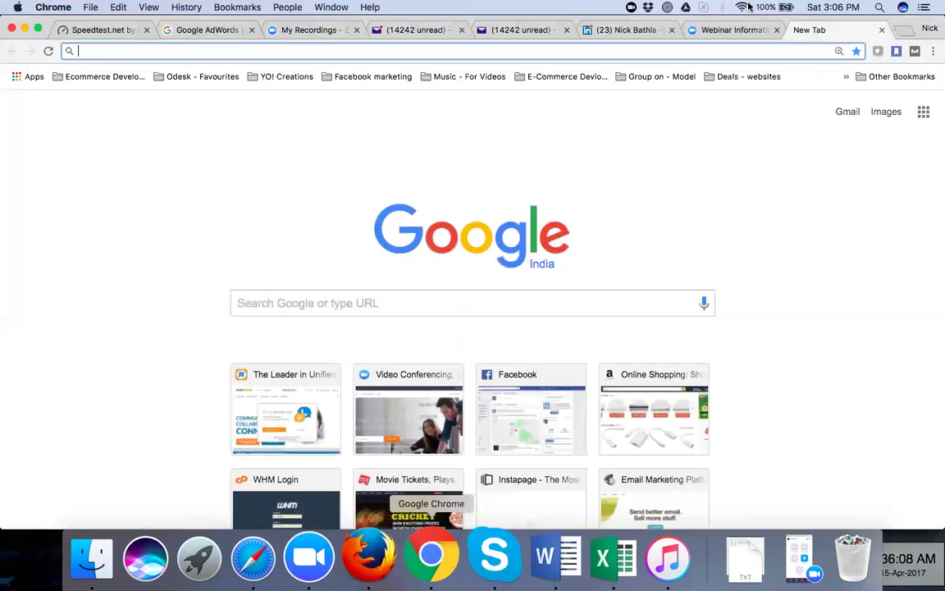
type("canva.com")
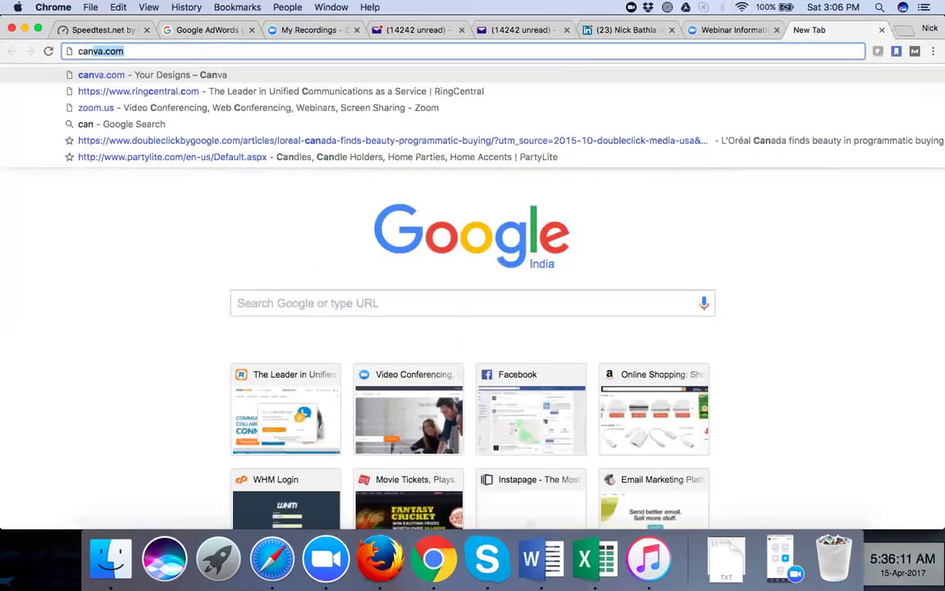
key("Return")
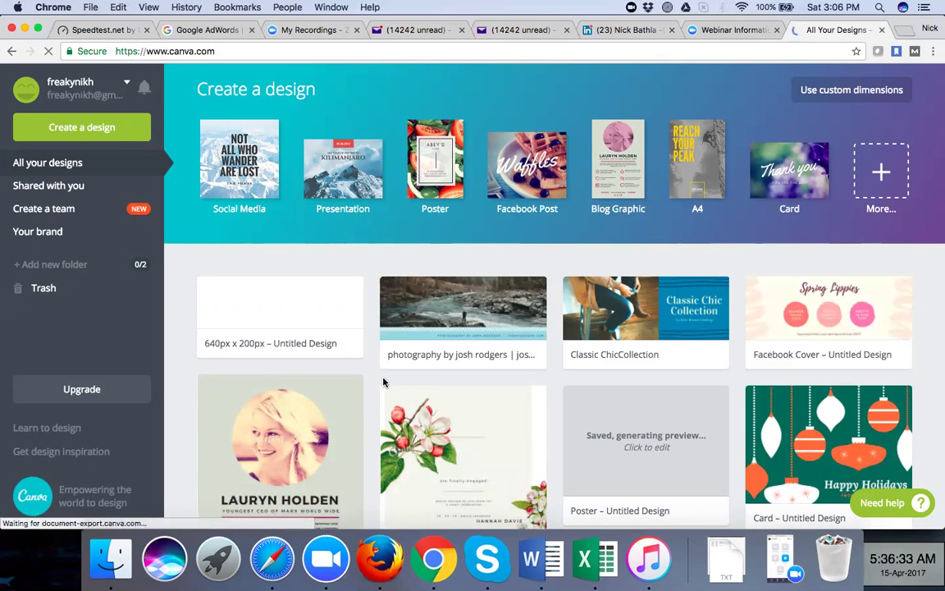
scroll(384, 383, "down", 1)
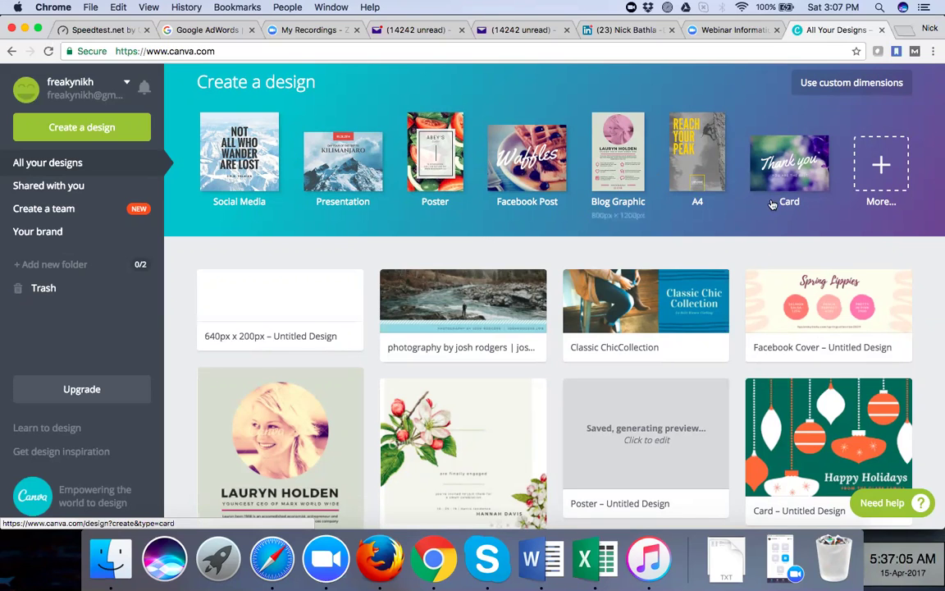
Browse all design types down to Social Media & Email Headers and pick the 828 × 315 px Facebook Cover
left_click(885, 164)
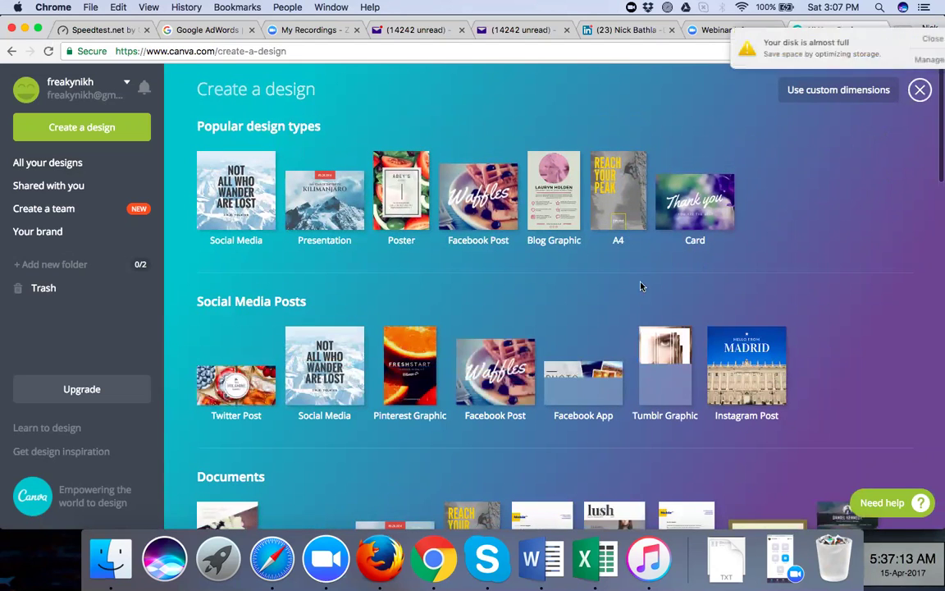
scroll(604, 304, "down", 1)
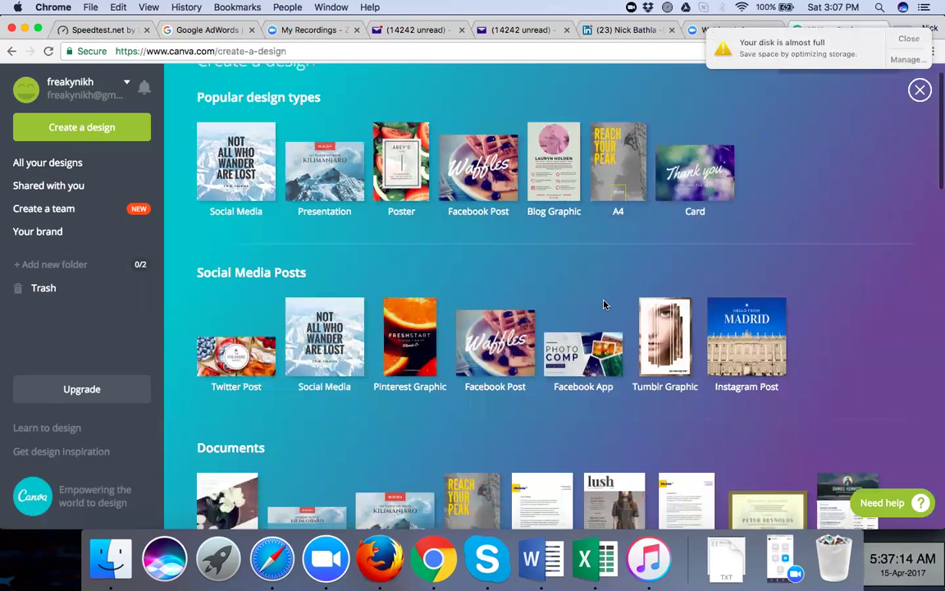
scroll(604, 304, "down", 4)
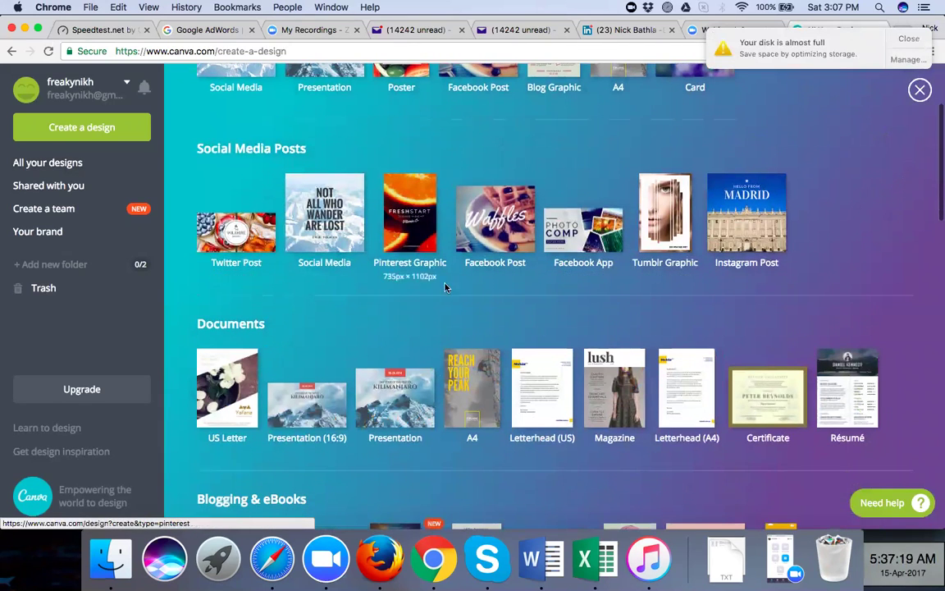
scroll(447, 295, "down", 2)
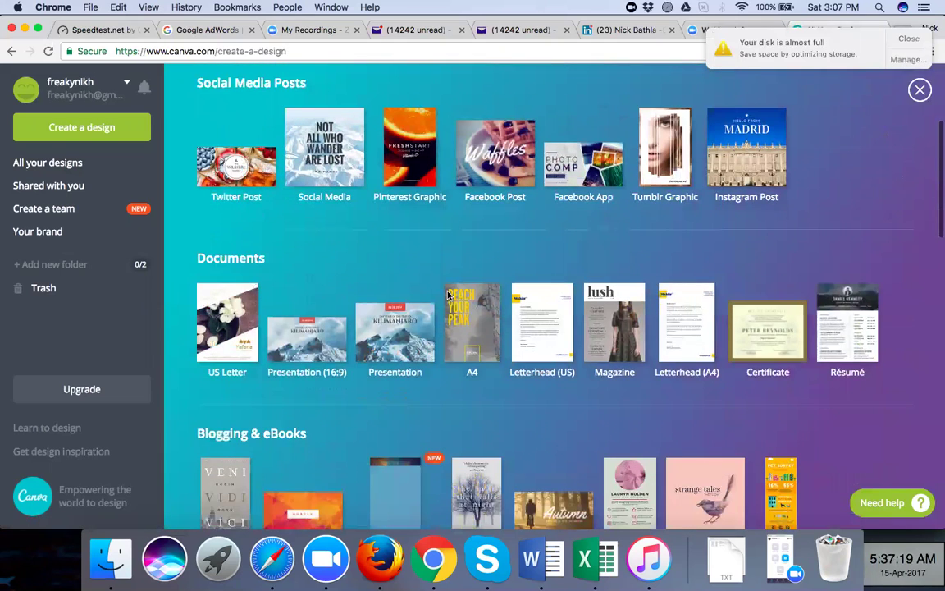
scroll(448, 294, "down", 4)
scroll(447, 296, "down", 2)
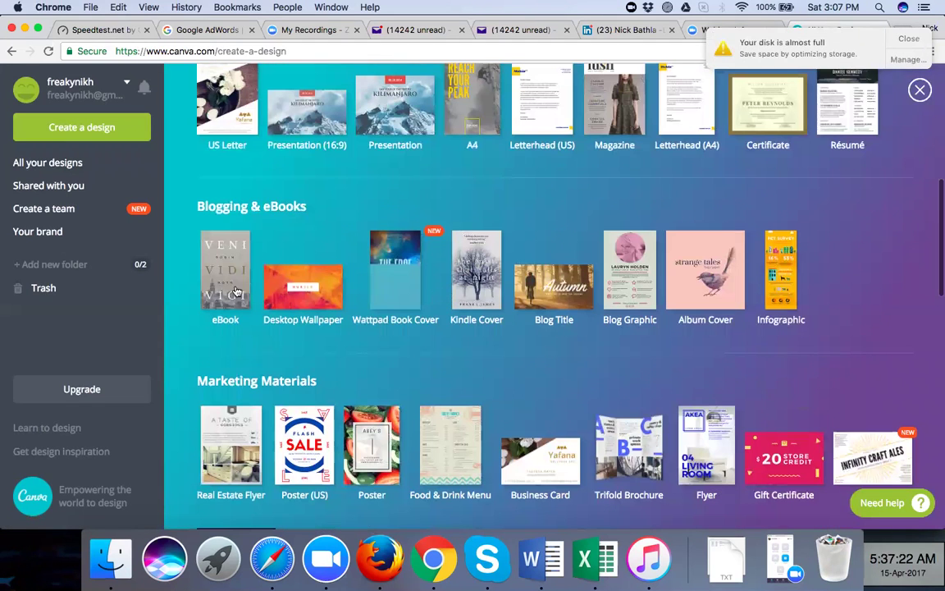
scroll(507, 301, "down", 4)
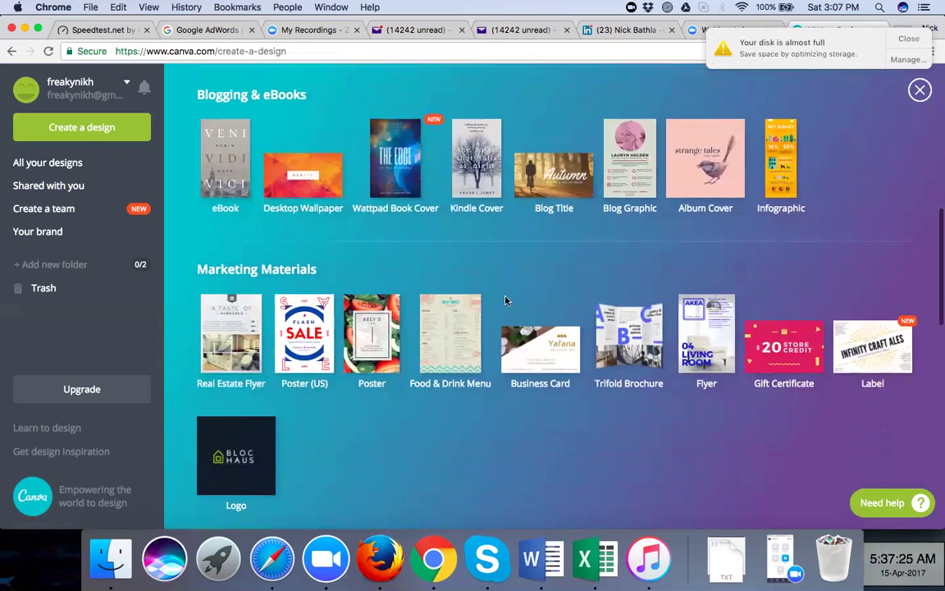
scroll(507, 301, "down", 2)
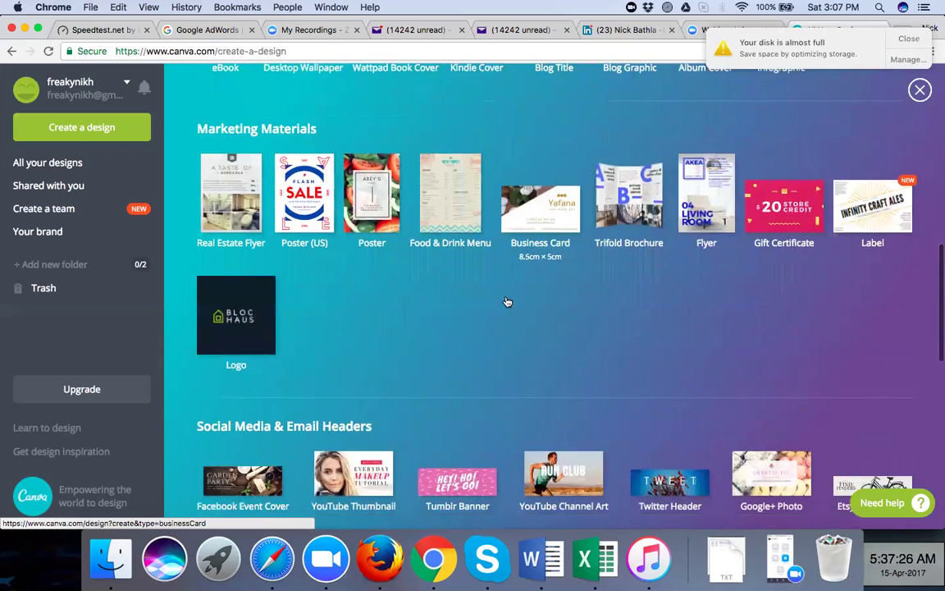
scroll(507, 301, "down", 3)
scroll(506, 301, "down", 3)
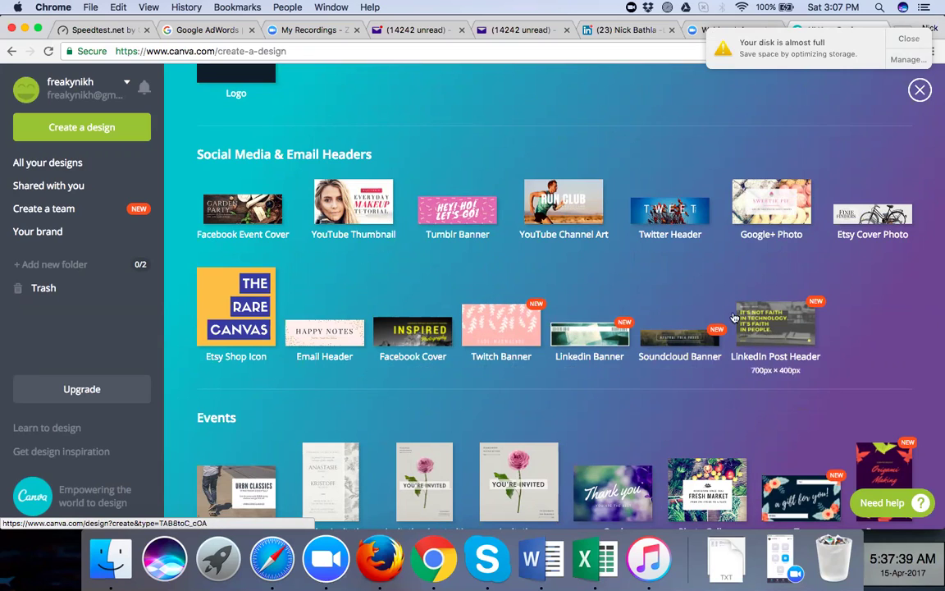
scroll(560, 402, "down", 2)
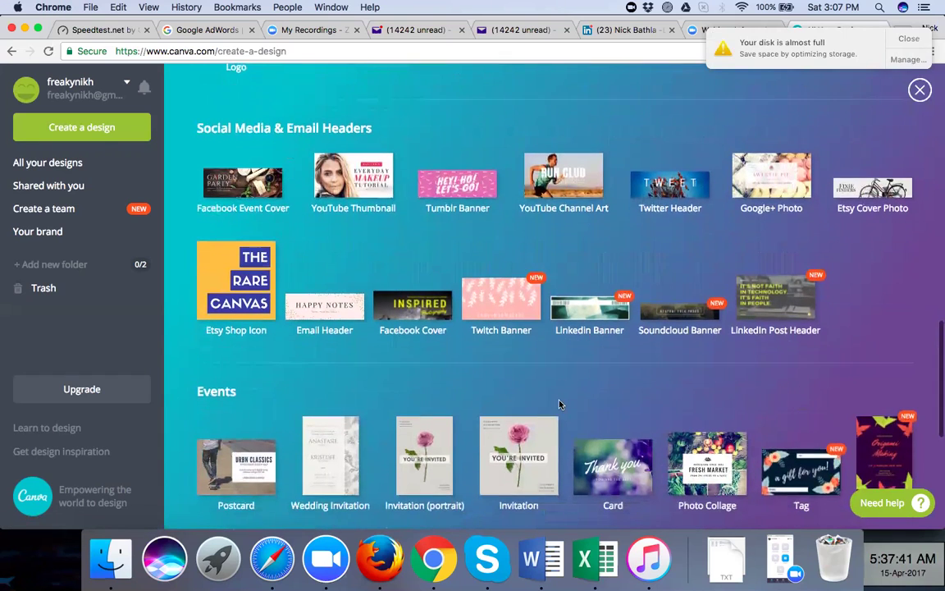
scroll(560, 403, "down", 2)
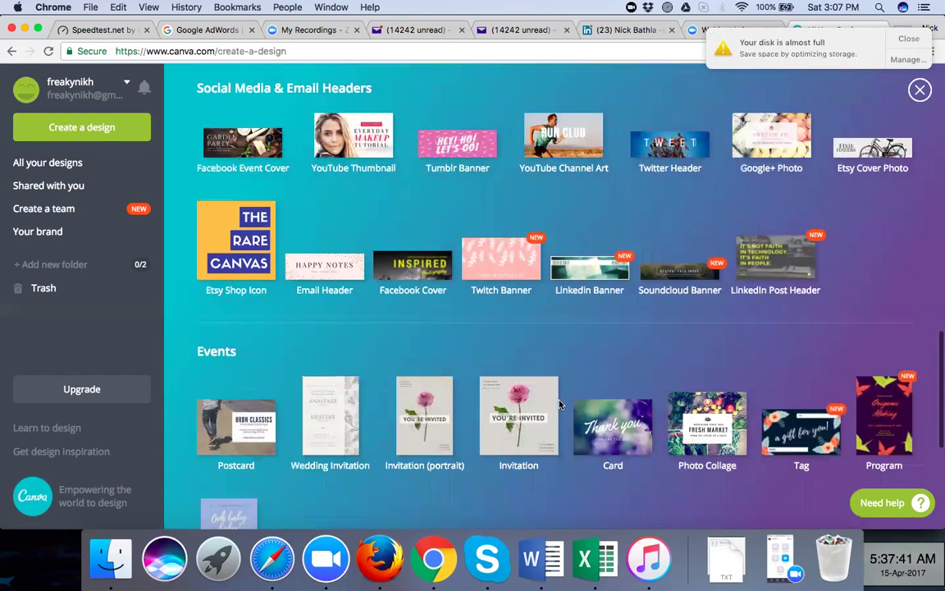
left_click(401, 267)
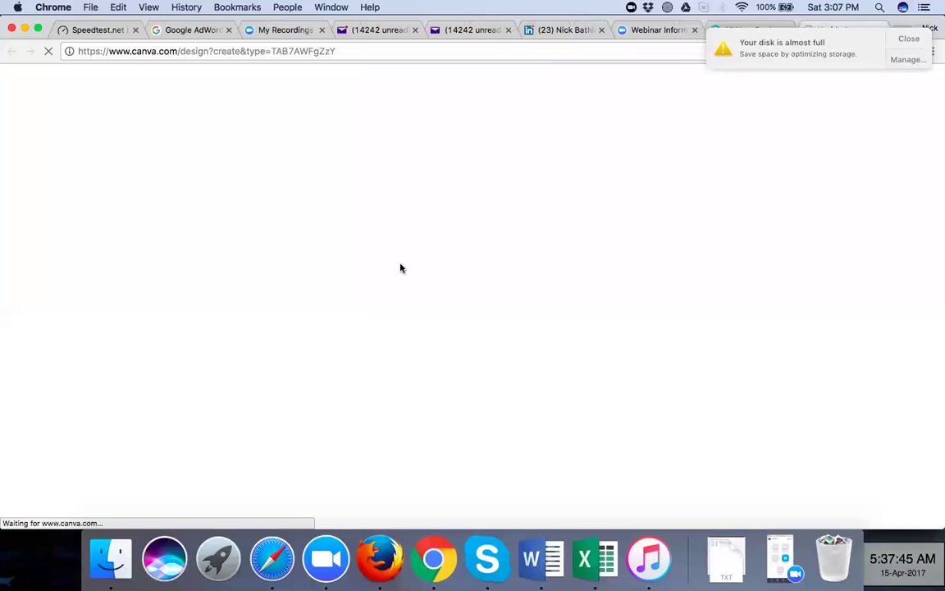
Dismiss the disk-full notice and scroll through the Facebook Cover layouts, like Merry Christmas and rent.au
left_click(899, 39)
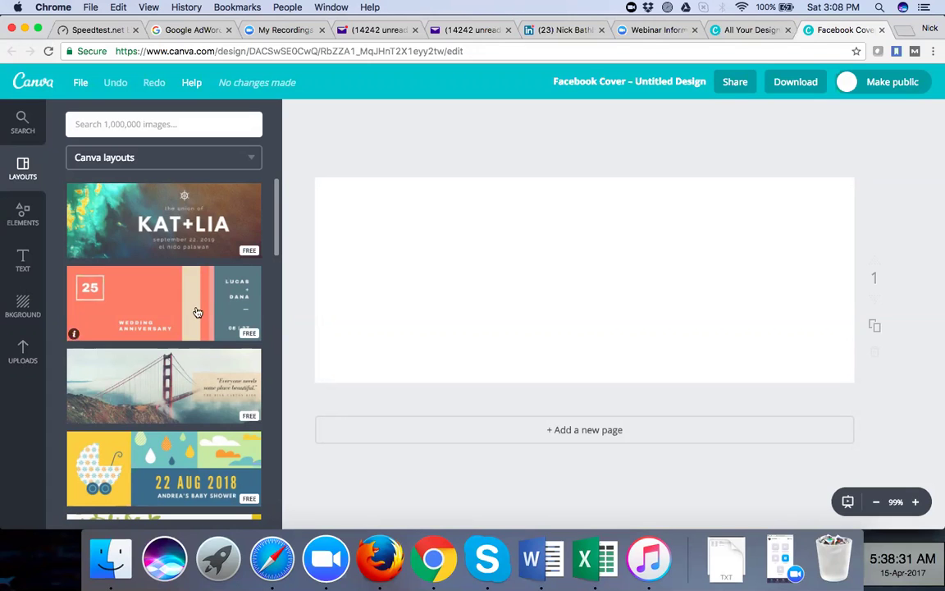
scroll(197, 312, "down", 6)
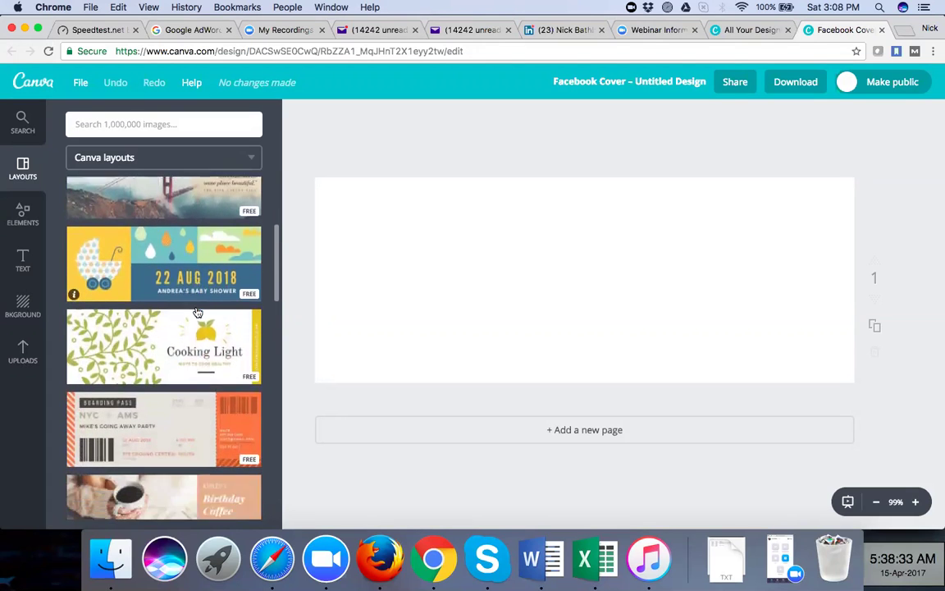
scroll(197, 312, "down", 3)
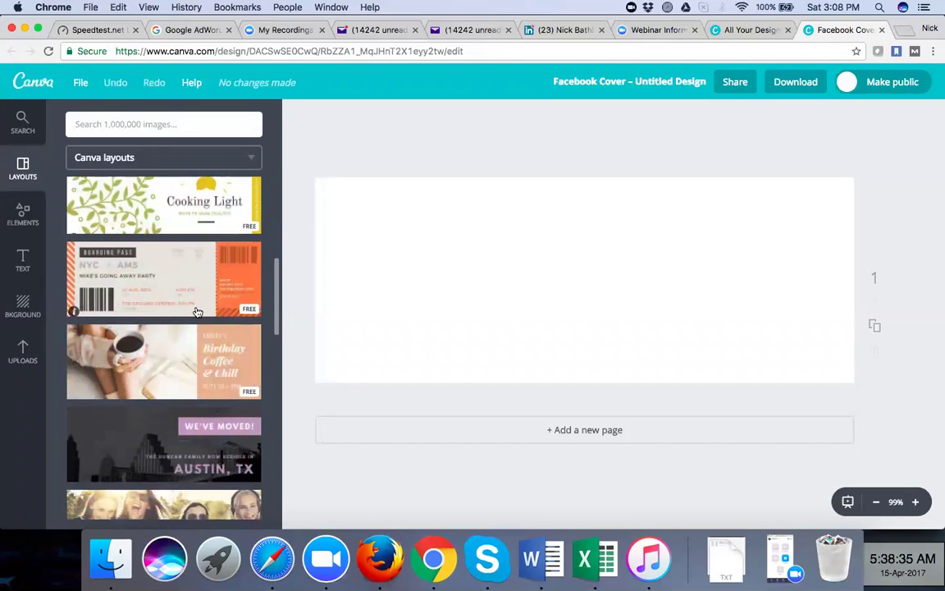
scroll(197, 312, "down", 1)
scroll(197, 311, "down", 3)
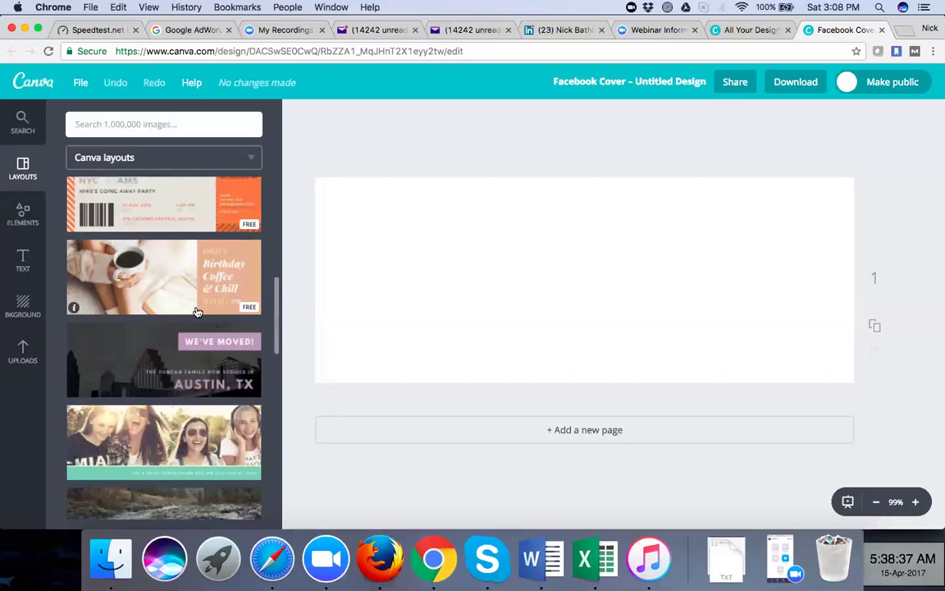
scroll(197, 312, "down", 1)
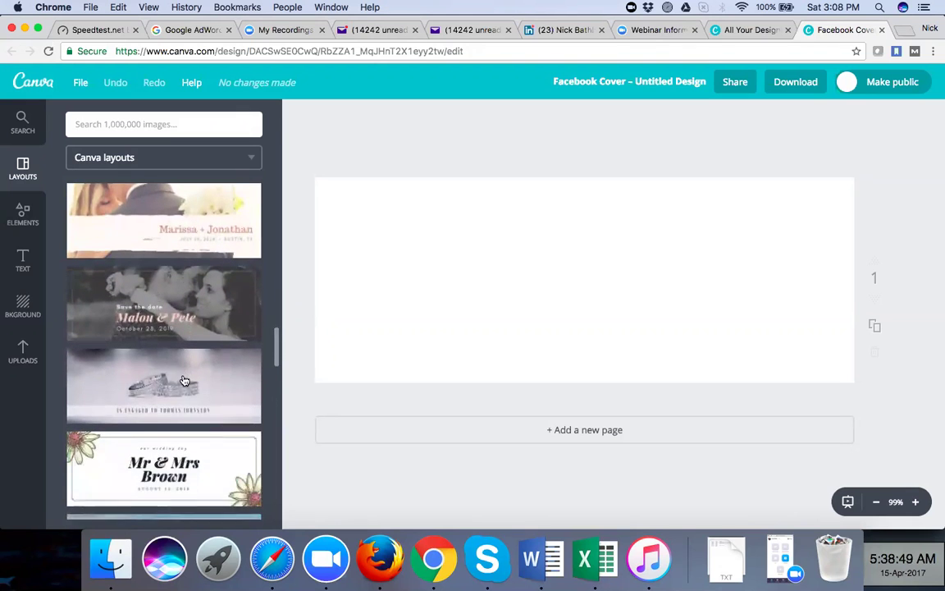
scroll(184, 380, "down", 5)
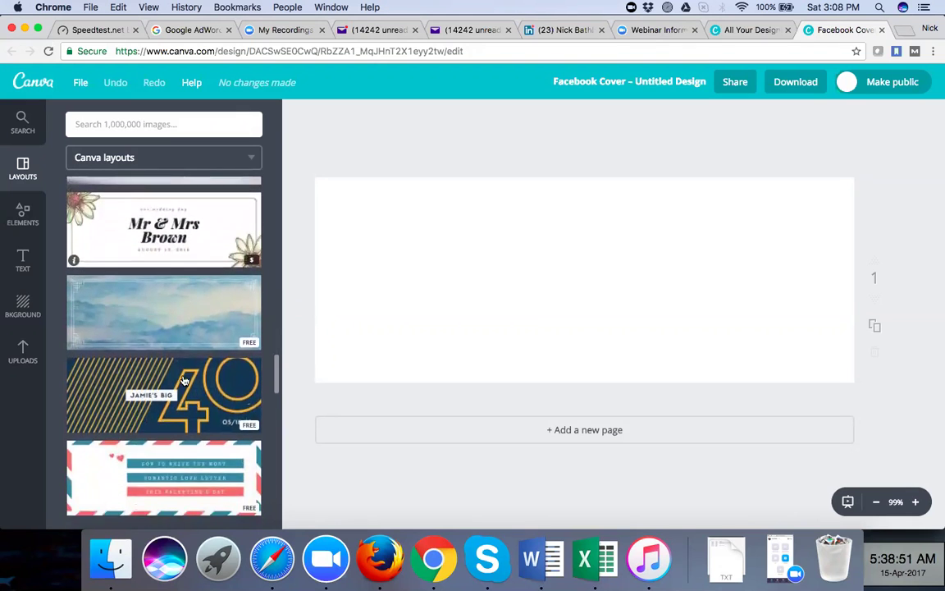
scroll(163, 437, "down", 5)
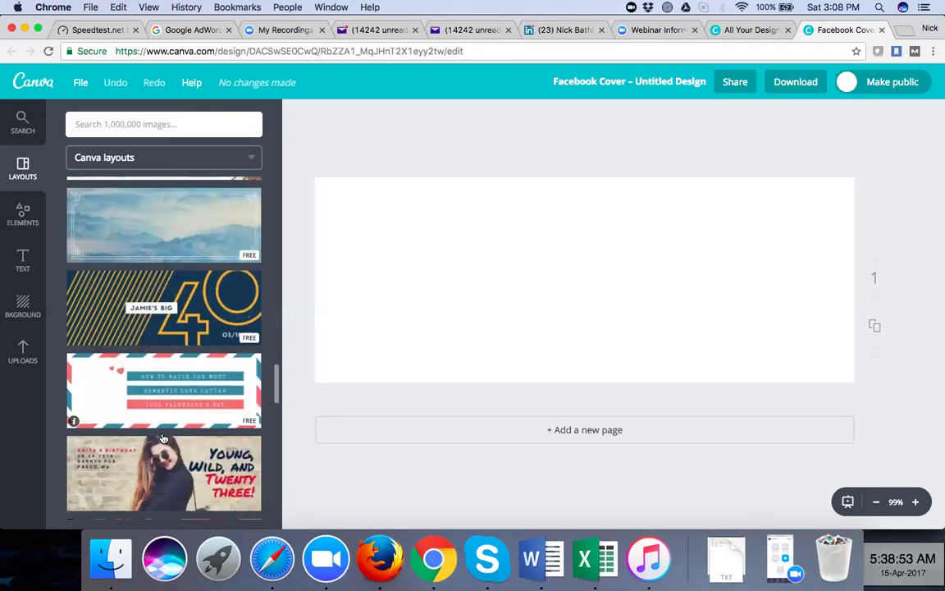
scroll(162, 439, "down", 6)
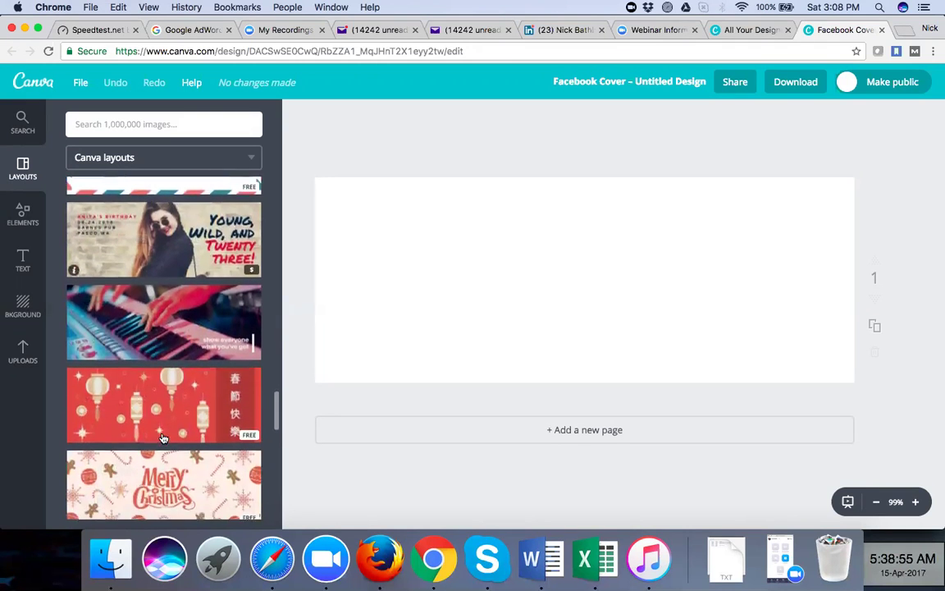
scroll(163, 439, "down", 5)
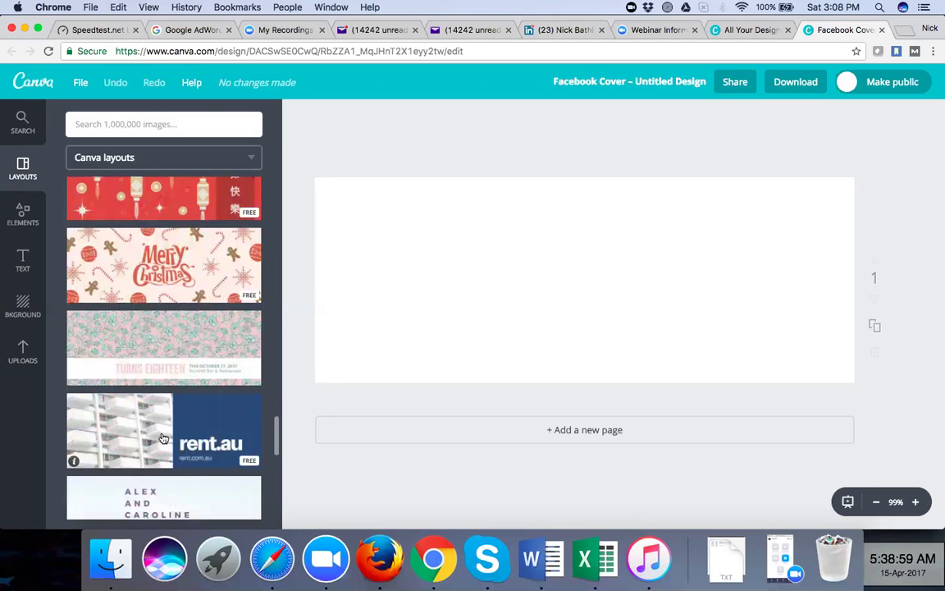
scroll(163, 438, "down", 2)
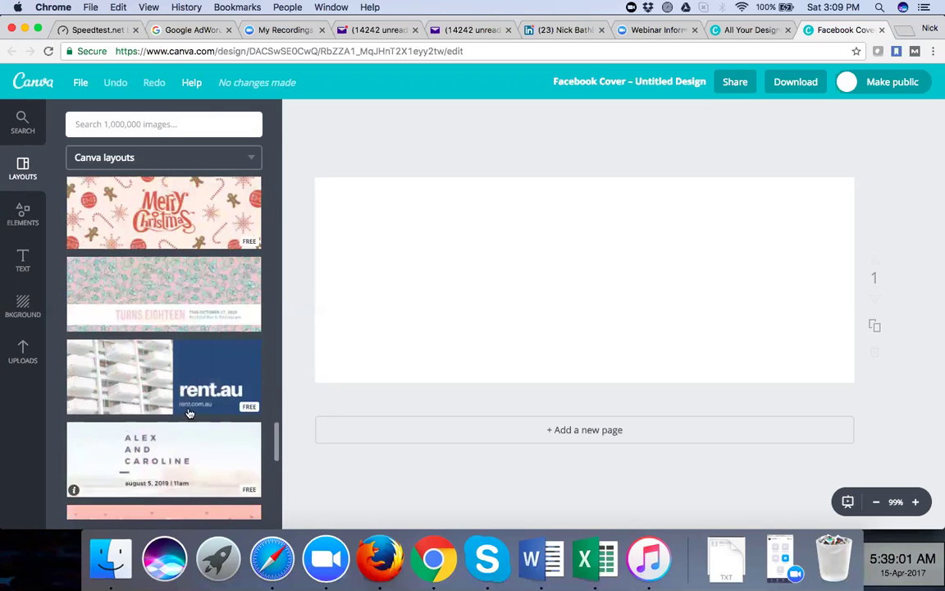
Apply the rent.au layout and inspect its building photo, blue panel and heading text
left_click(248, 409)
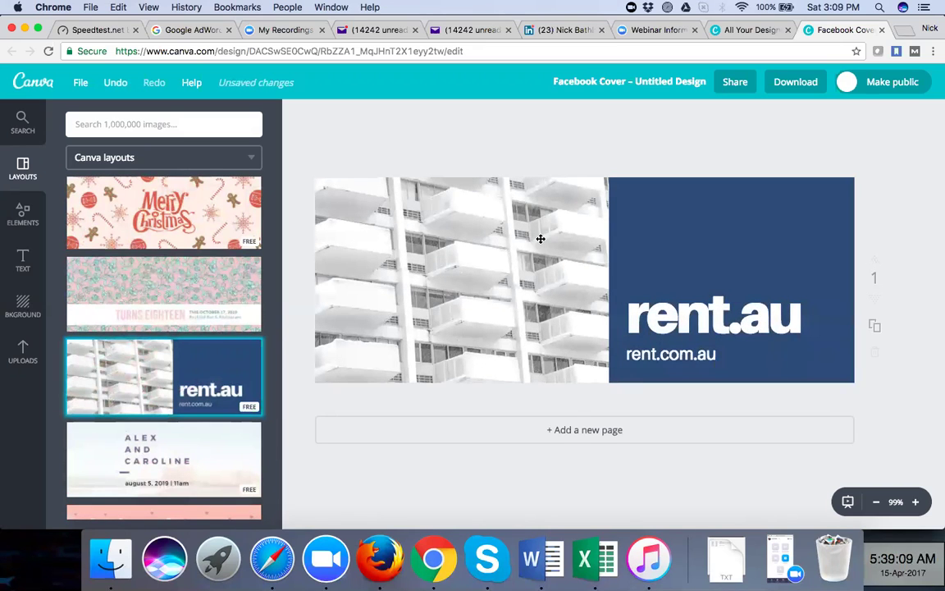
left_click(515, 269)
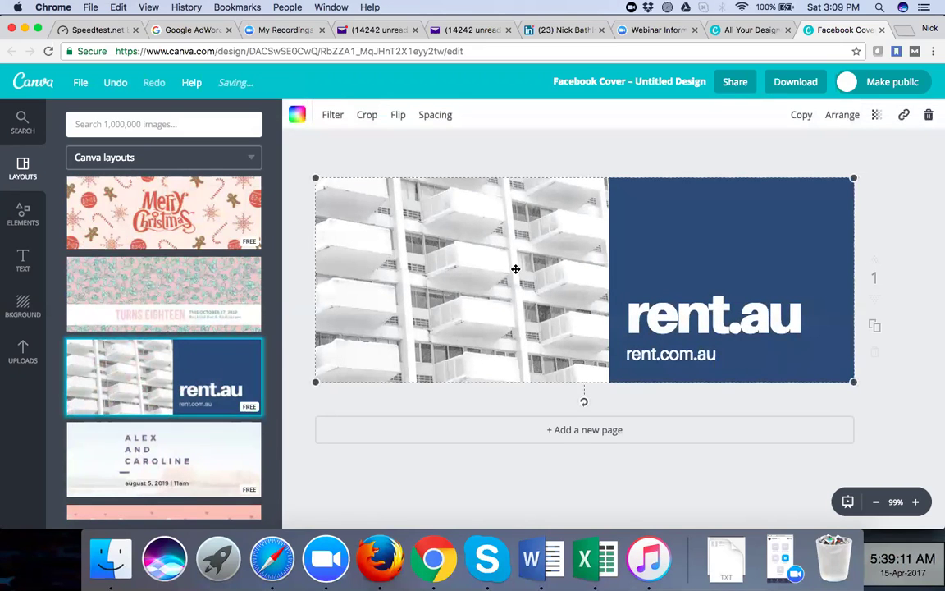
left_click(640, 251)
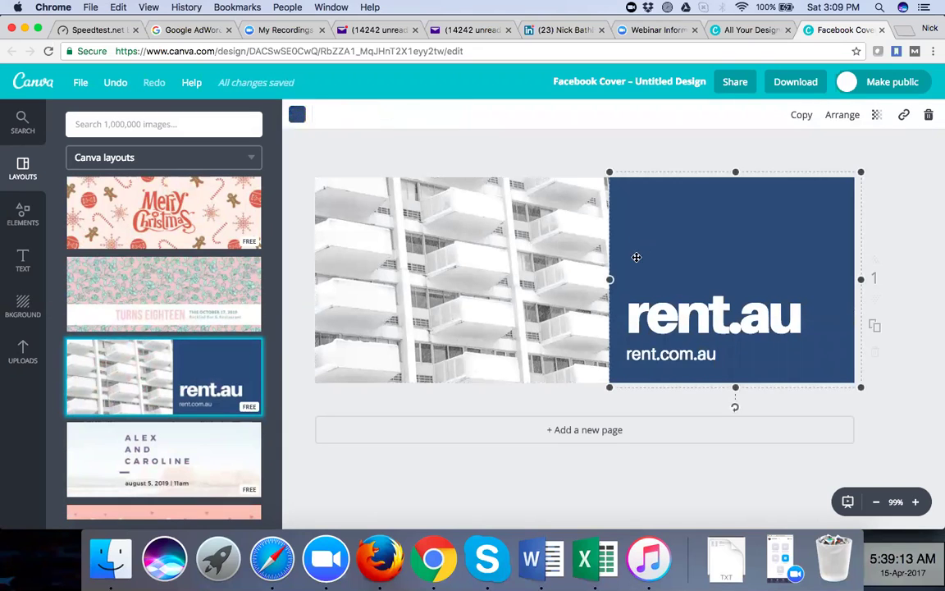
left_click(563, 287)
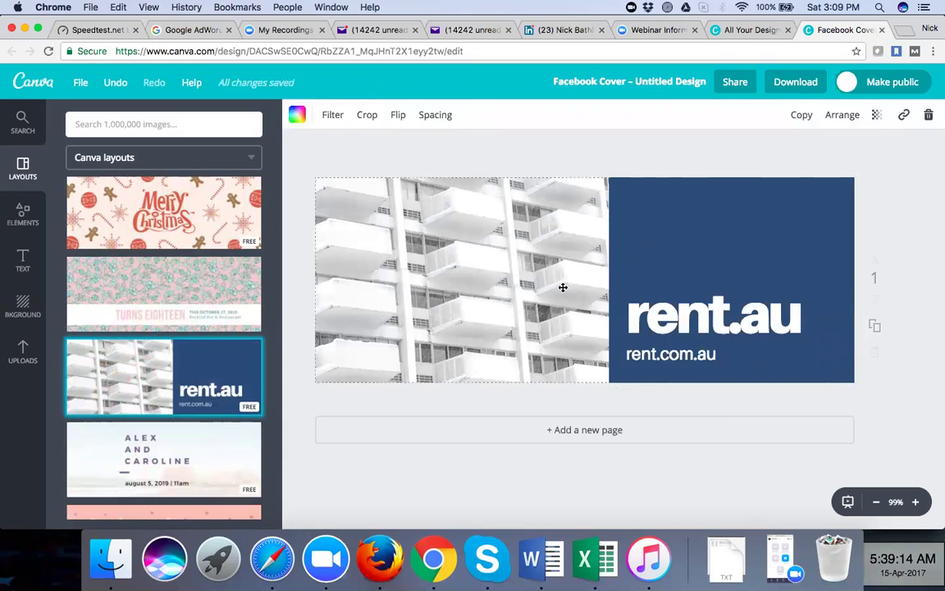
left_click(616, 294)
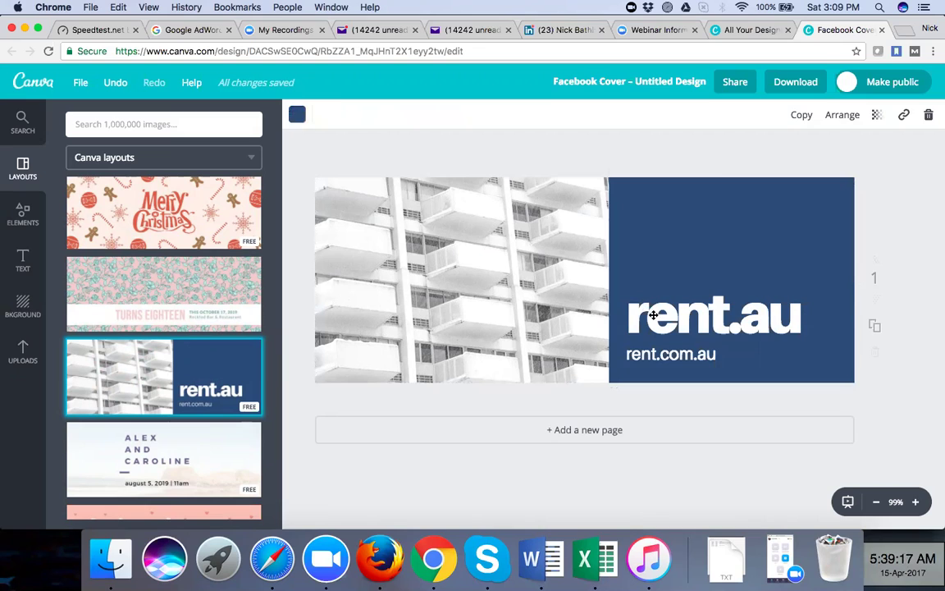
left_click(654, 315)
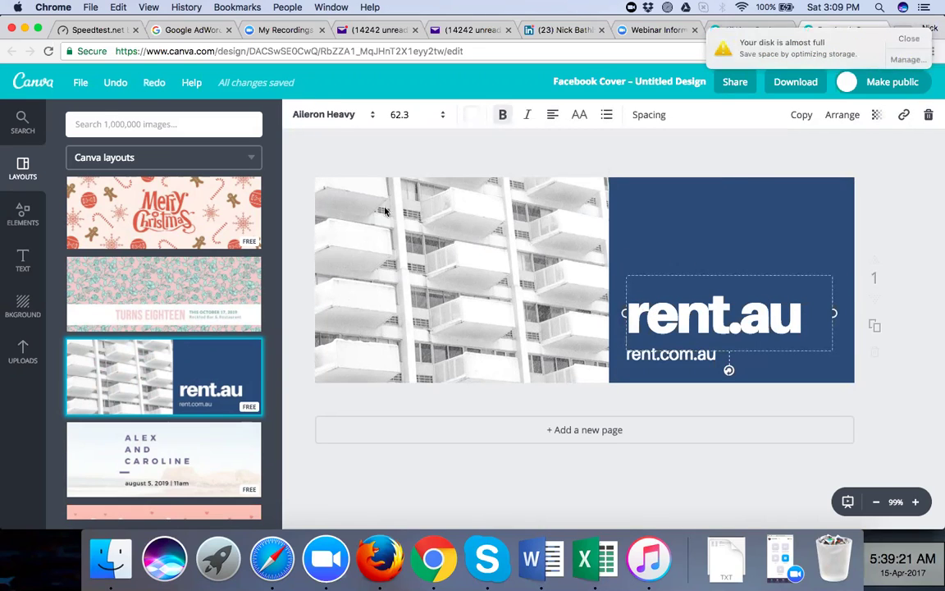
Replace the rent.au heading text with 'NickBathla.in'
left_click(724, 320)
left_click_drag(722, 320, 633, 314)
type("Nick")
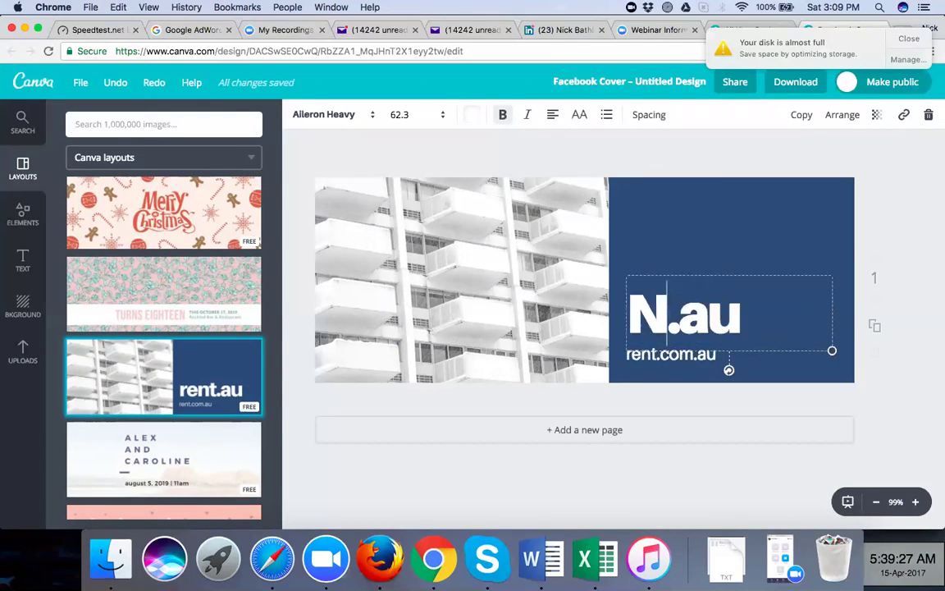
type("Bathla")
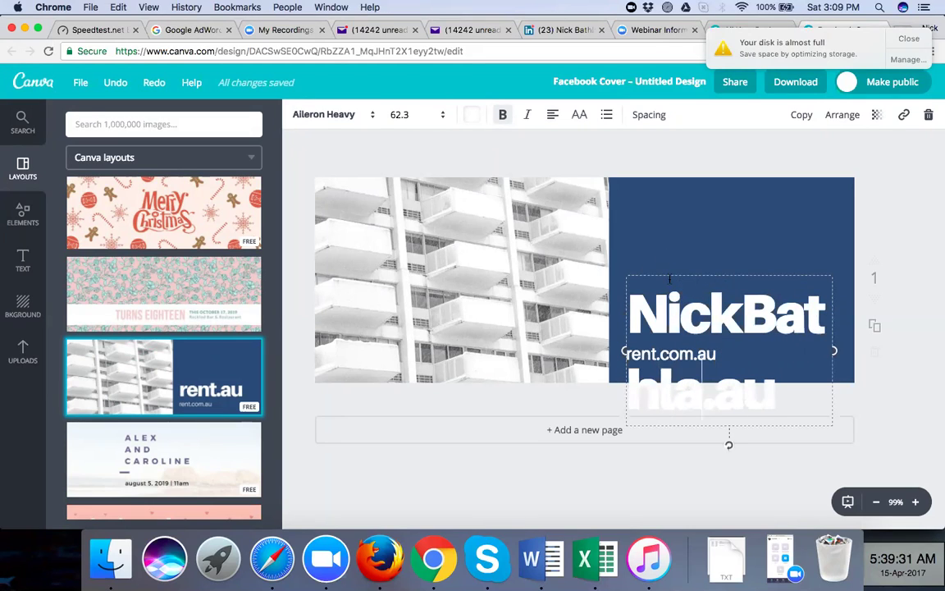
left_click_drag(668, 259, 656, 182)
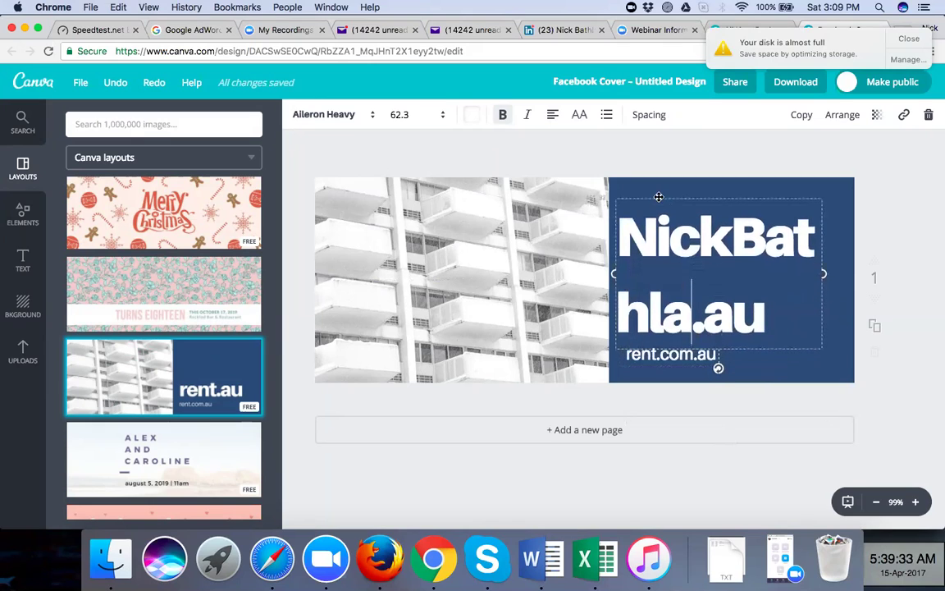
type(".in")
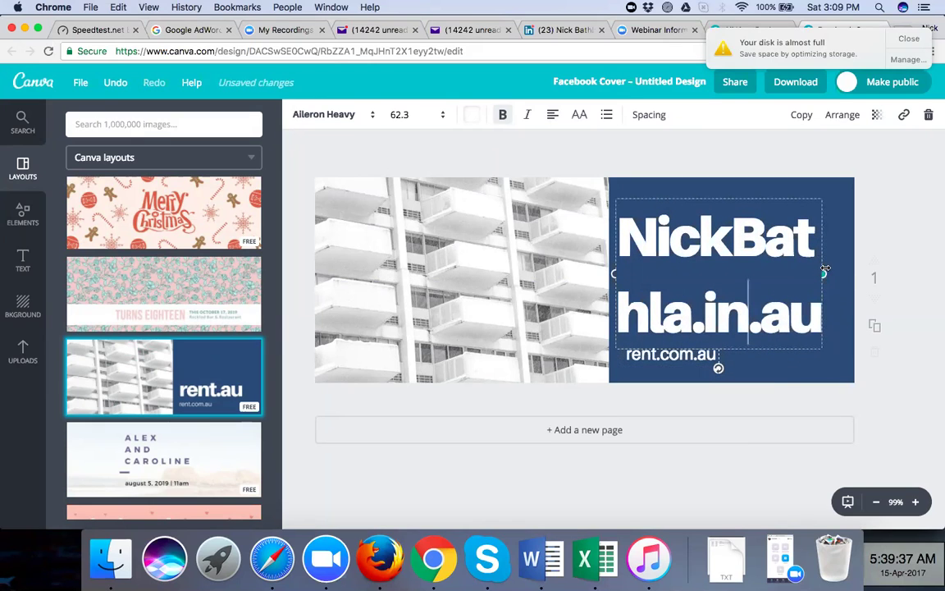
left_click_drag(824, 269, 843, 272)
left_click_drag(792, 314, 767, 318)
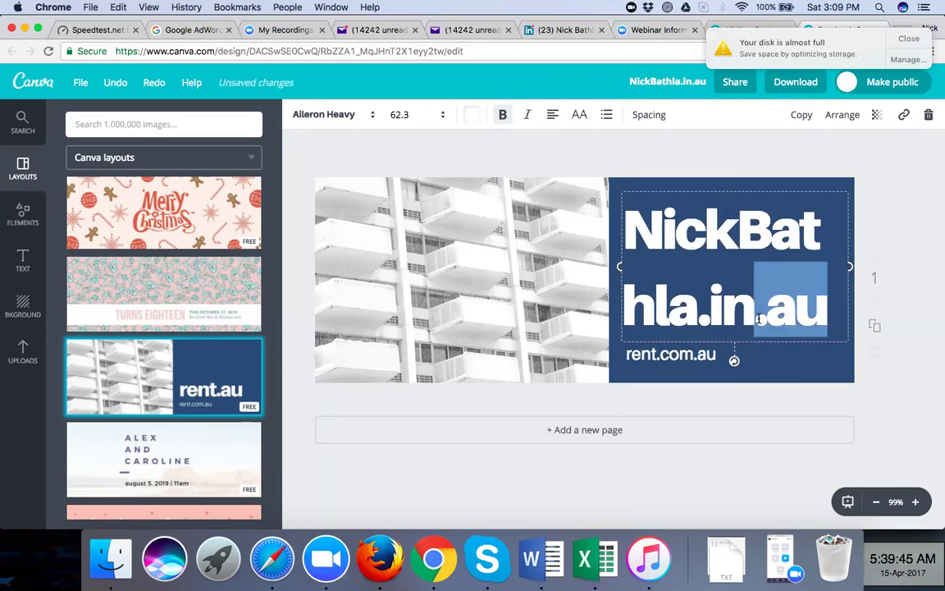
key("BackSpace")
key("BackSpace")
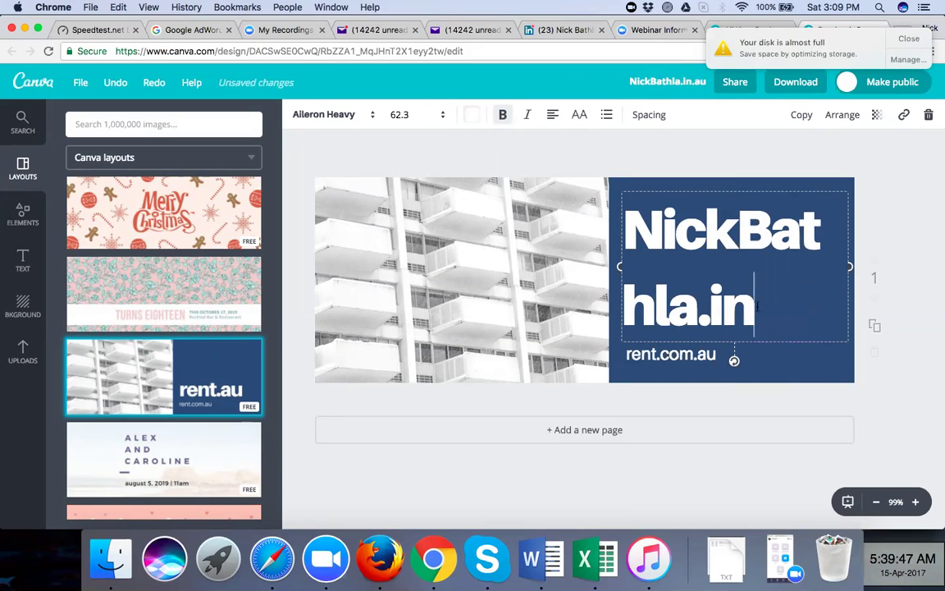
Set the heading's font size to 36 so it fits one line, and drag it lower
key("super+a")
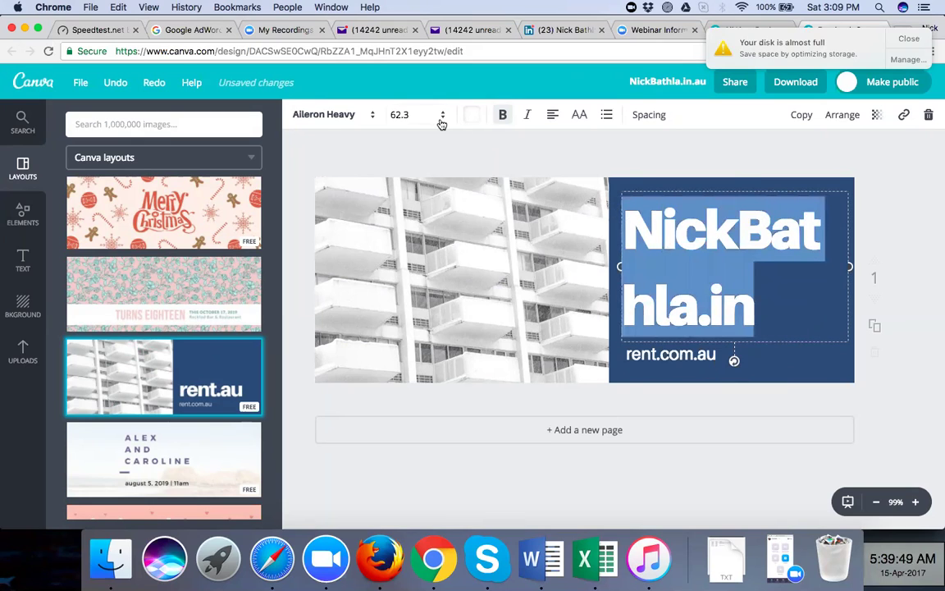
left_click(441, 117)
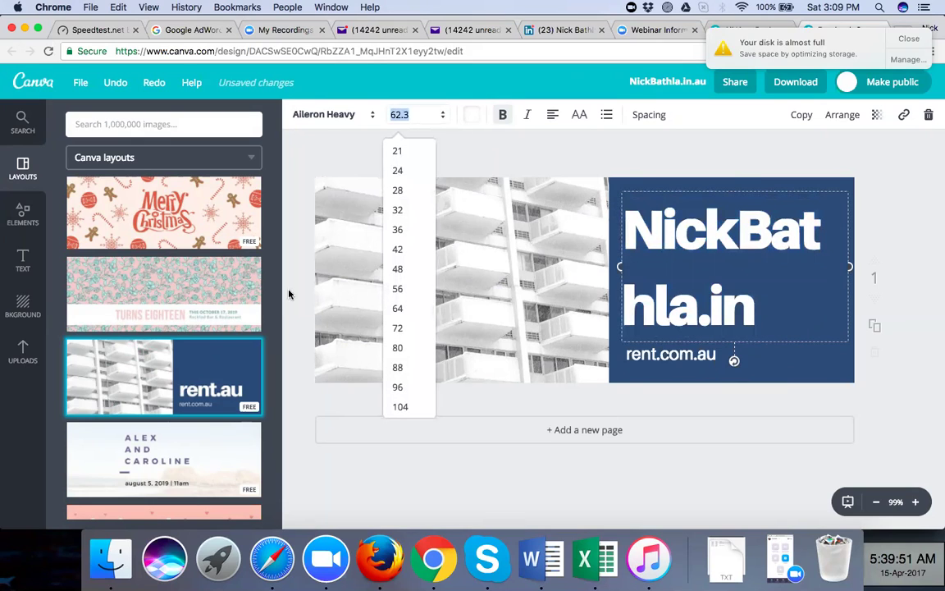
left_click(399, 270)
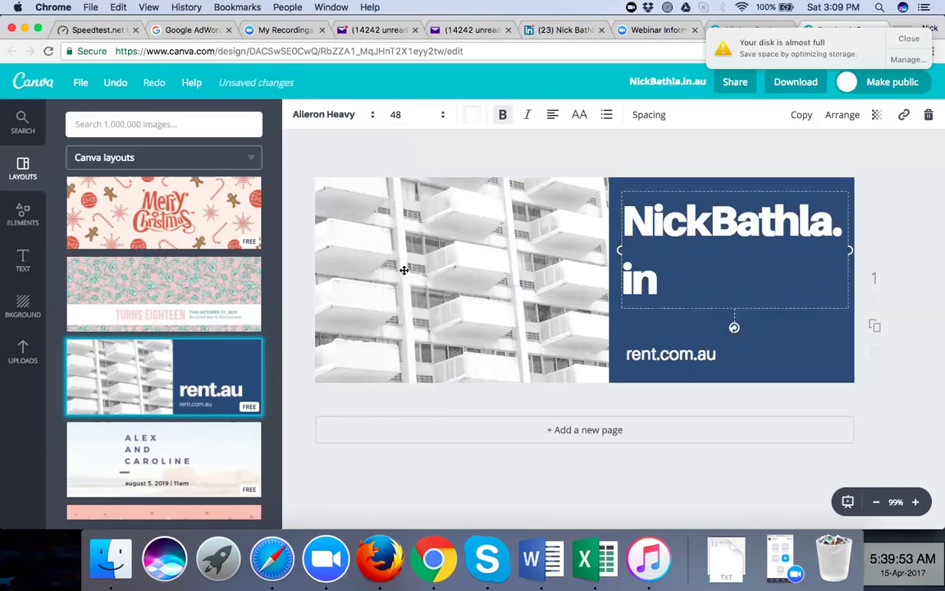
left_click(442, 115)
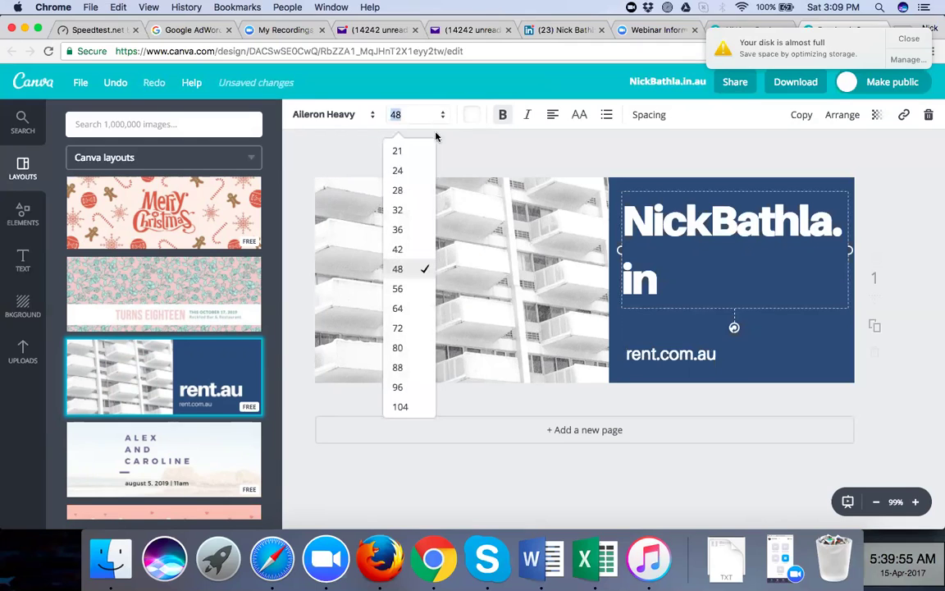
left_click(403, 236)
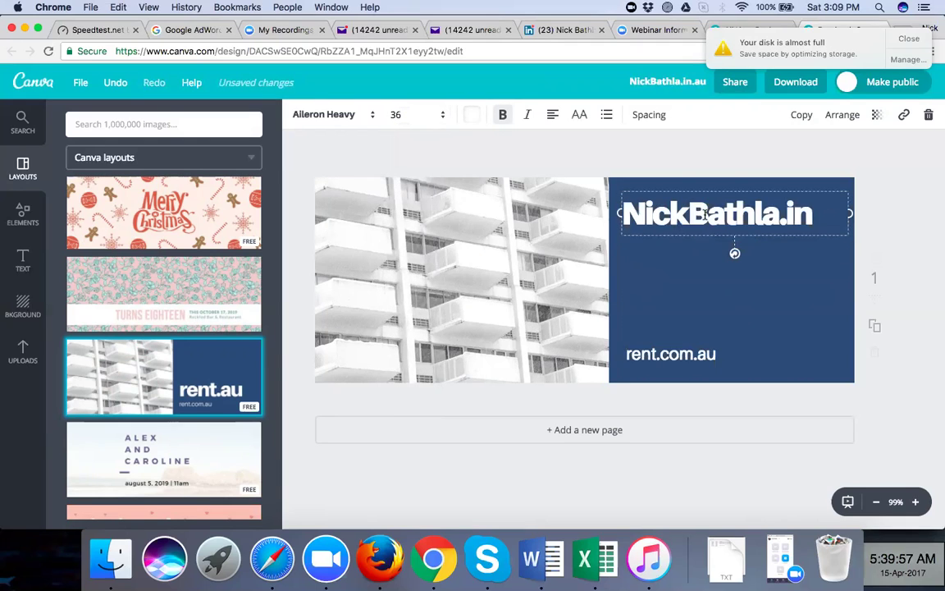
left_click(705, 153)
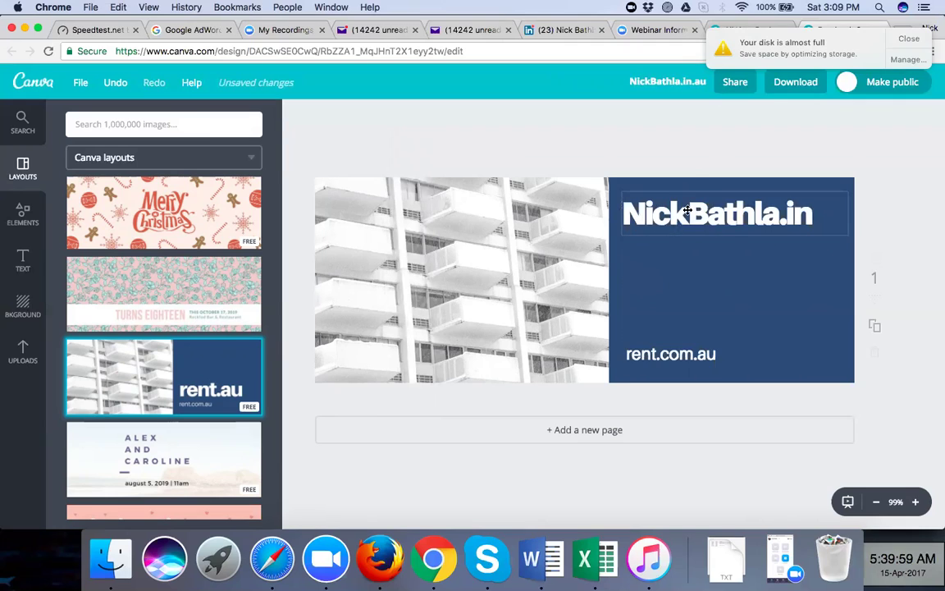
left_click(679, 190)
left_click_drag(681, 194, 679, 256)
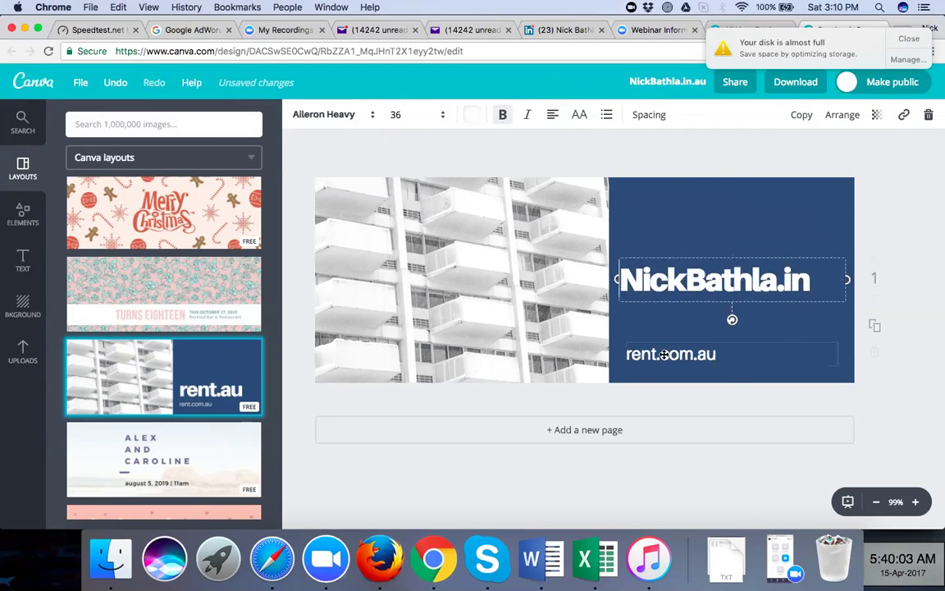
Change the rent.com.au subtitle to 'Digital Marketing Coach'
left_click(727, 354)
key("super+a")
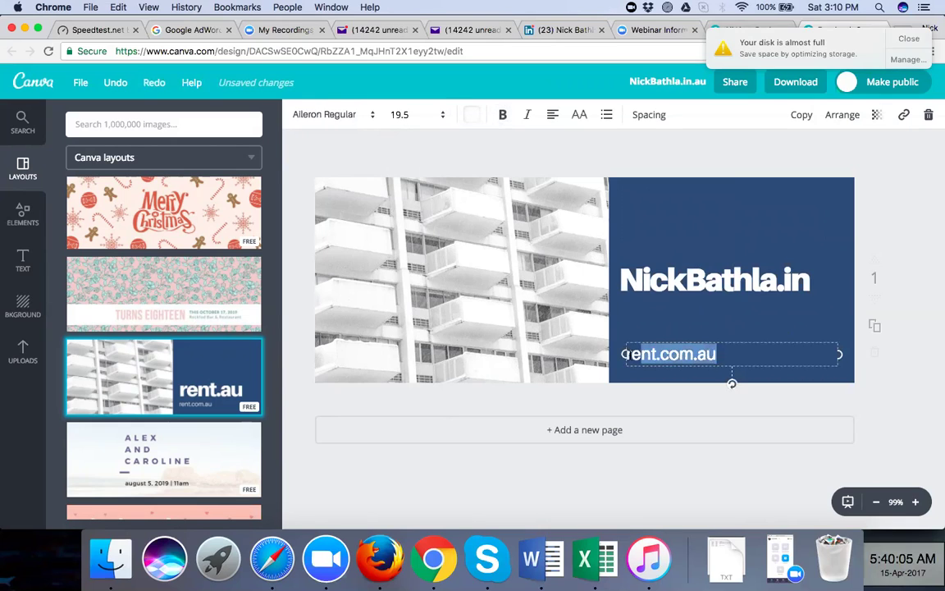
type("Digital Marketi")
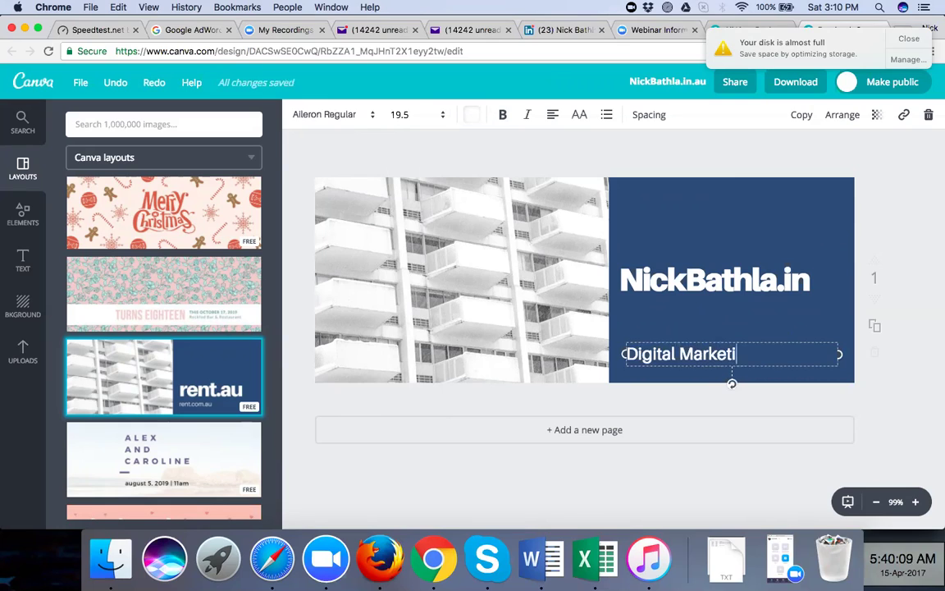
type("ng Coach")
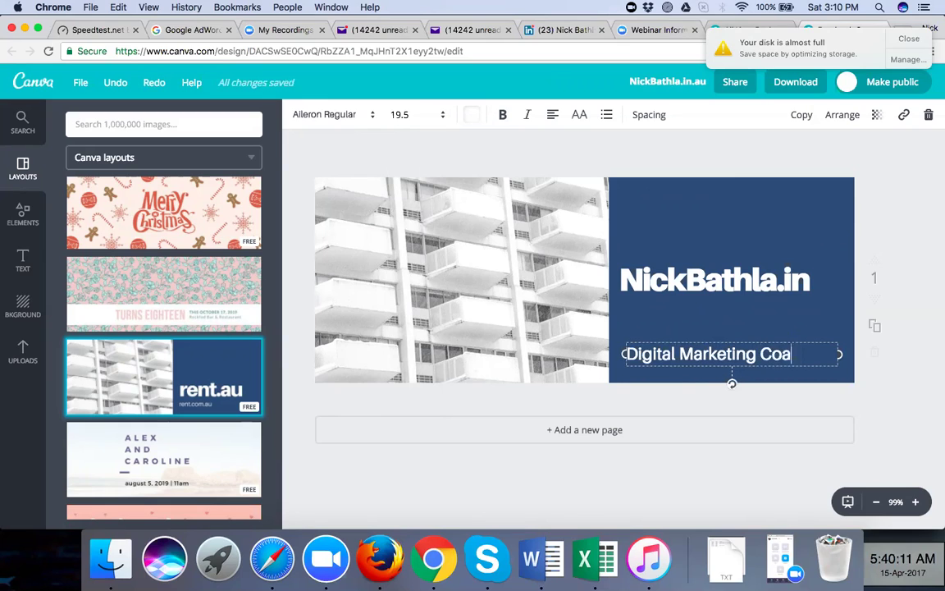
left_click(924, 215)
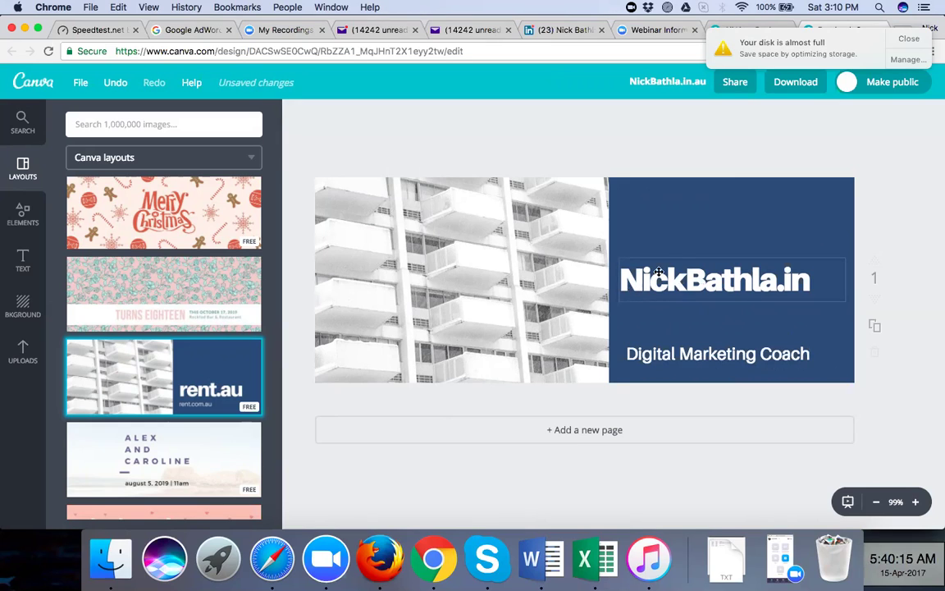
Move the NickBathla.in title down to sit just above the subtitle
left_click(682, 256)
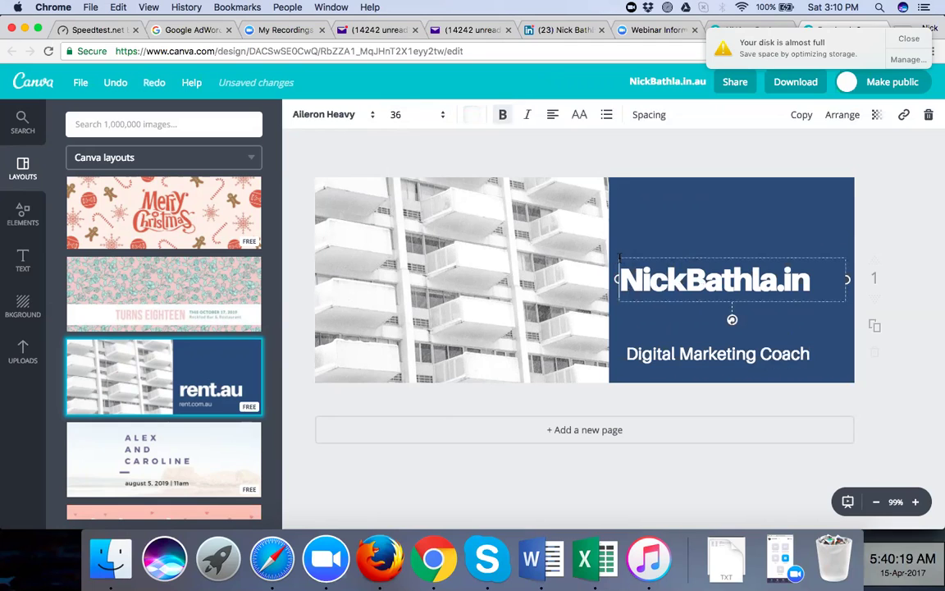
left_click(873, 222)
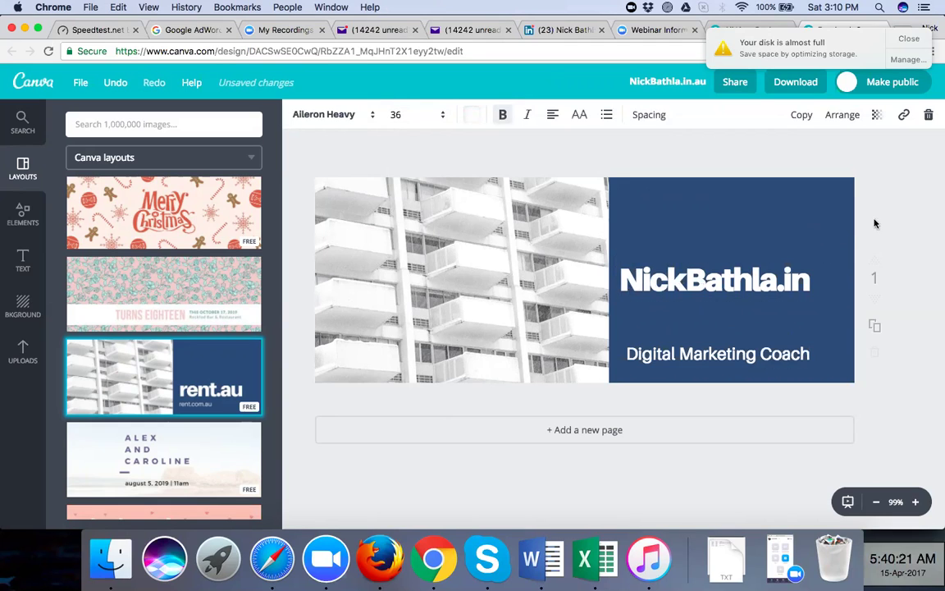
left_click(765, 276)
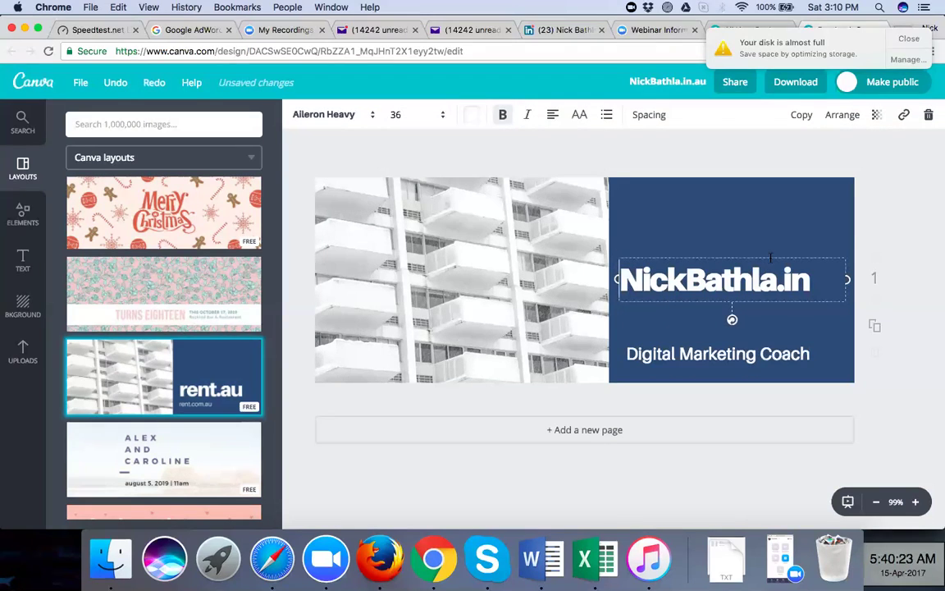
left_click_drag(772, 256, 774, 289)
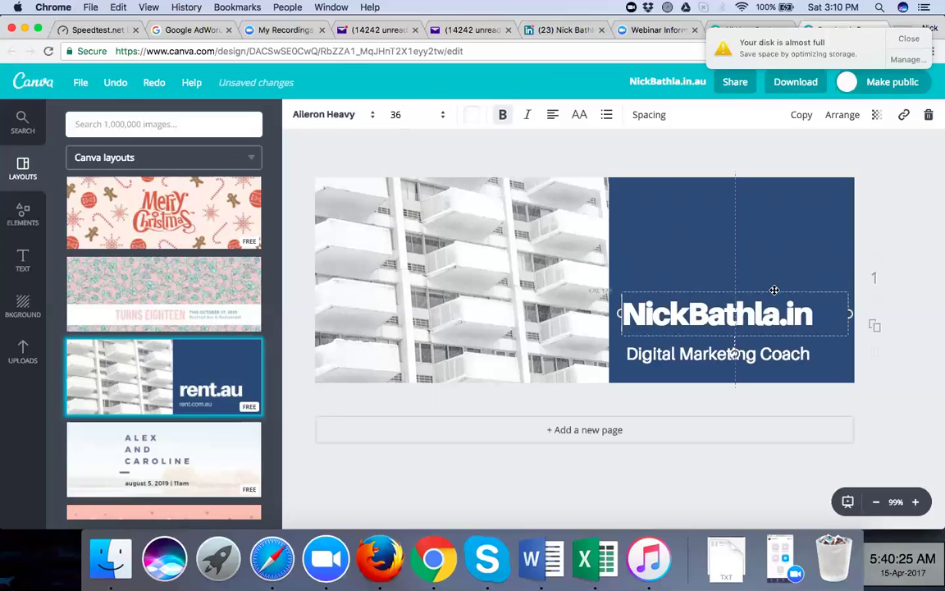
left_click(912, 194)
left_click(570, 249)
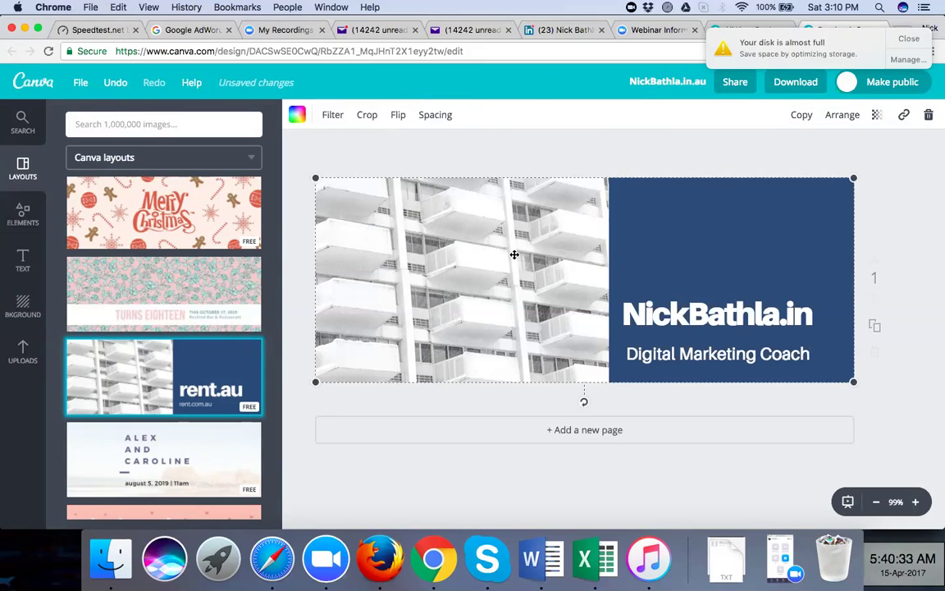
Delete the building photo and drop the sky-and-green-hills image into the left cell
left_click_drag(469, 250, 309, 263)
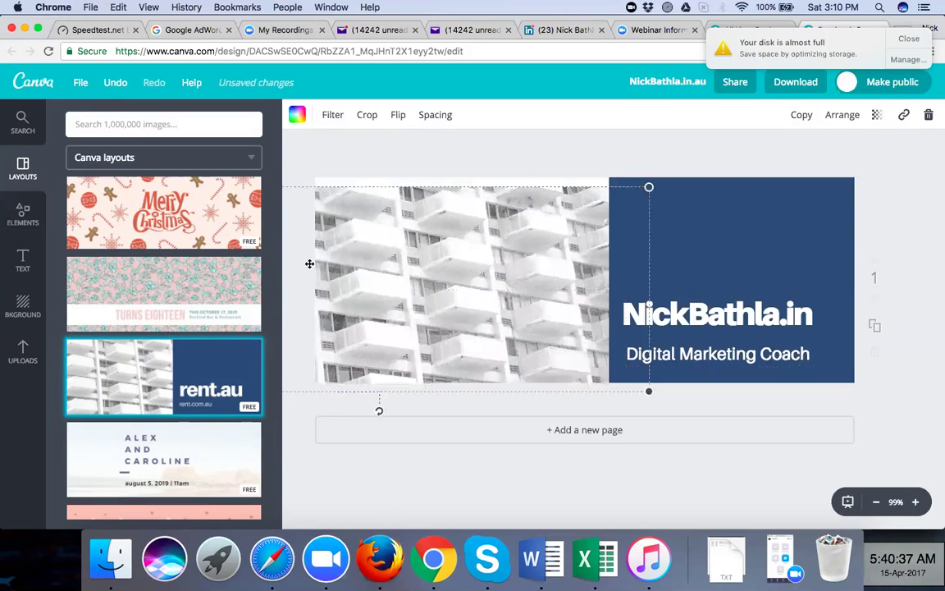
key("Delete")
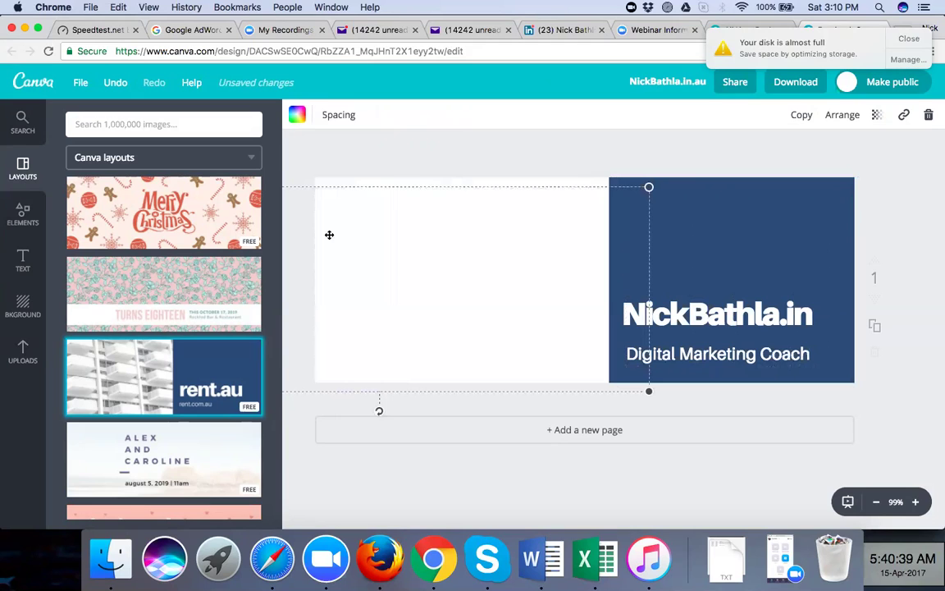
left_click_drag(416, 247, 521, 232)
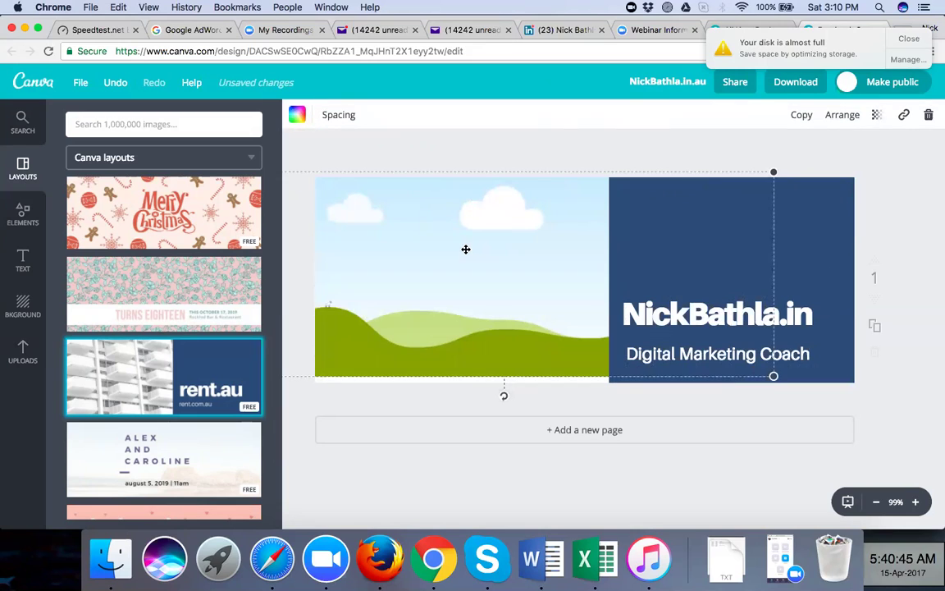
left_click_drag(463, 259, 542, 266)
left_click(519, 163)
left_click(510, 251)
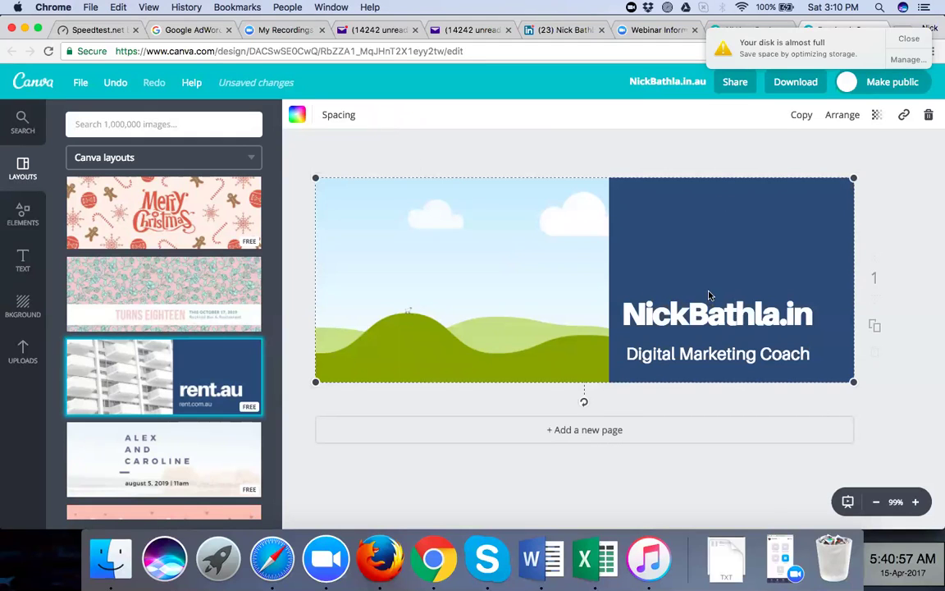
left_click(869, 134)
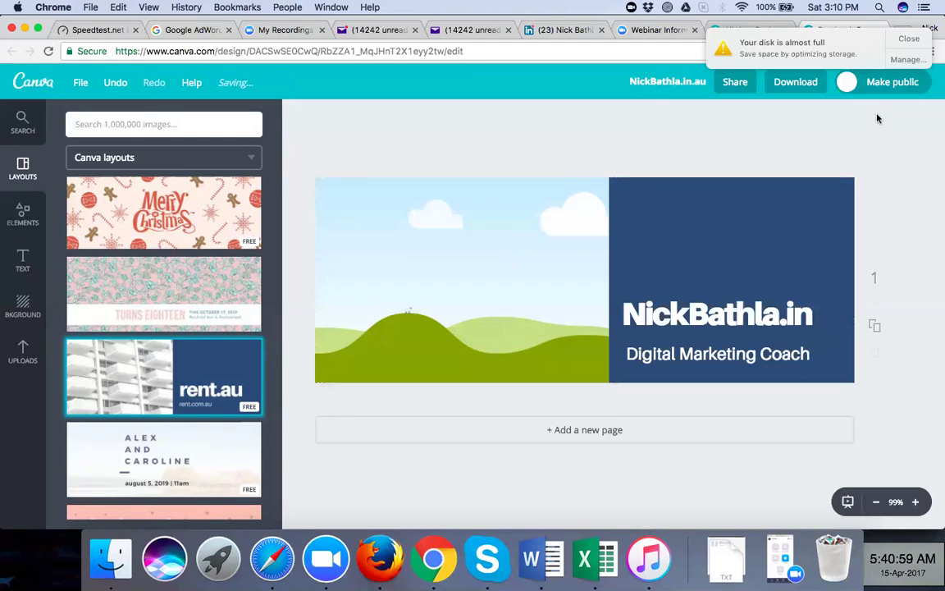
left_click(490, 220)
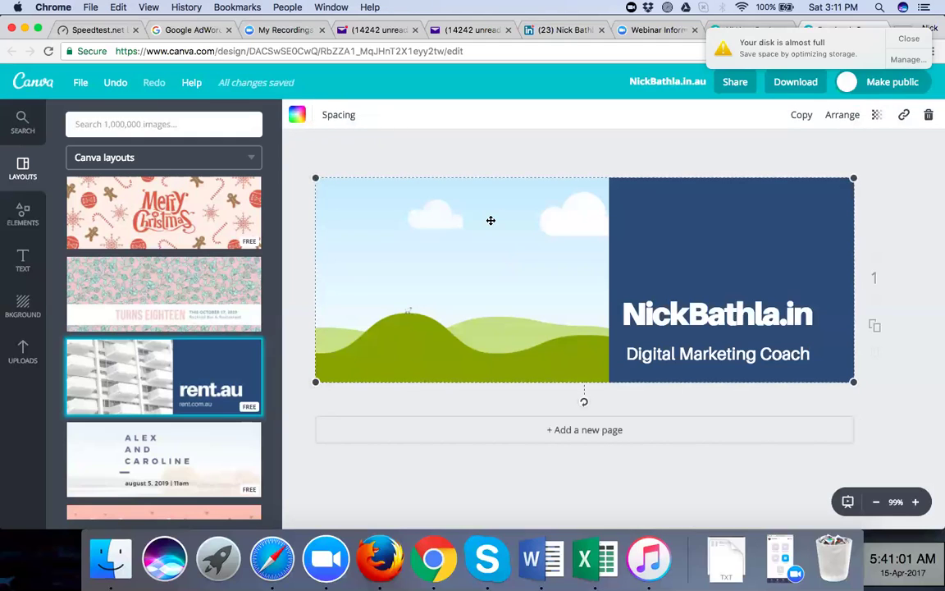
Try the link field and layer ordering on the landscape image, bringing it forward then back
left_click(904, 115)
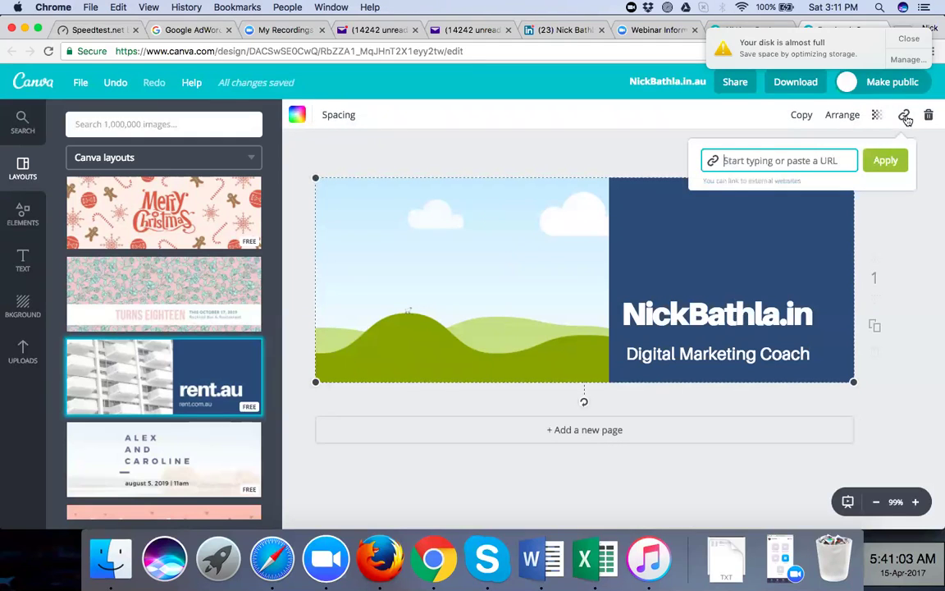
left_click(584, 143)
left_click(839, 117)
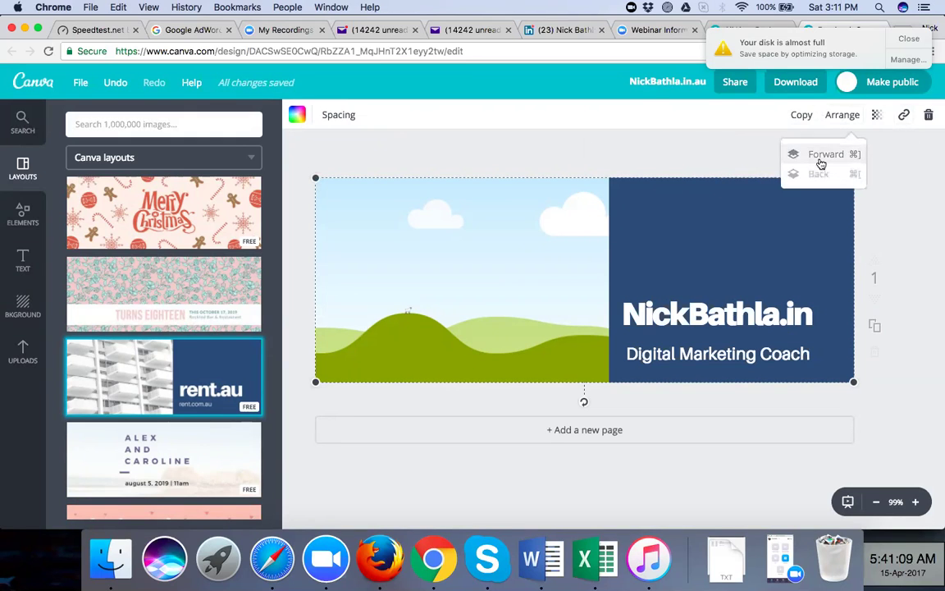
left_click(818, 156)
left_click(806, 175)
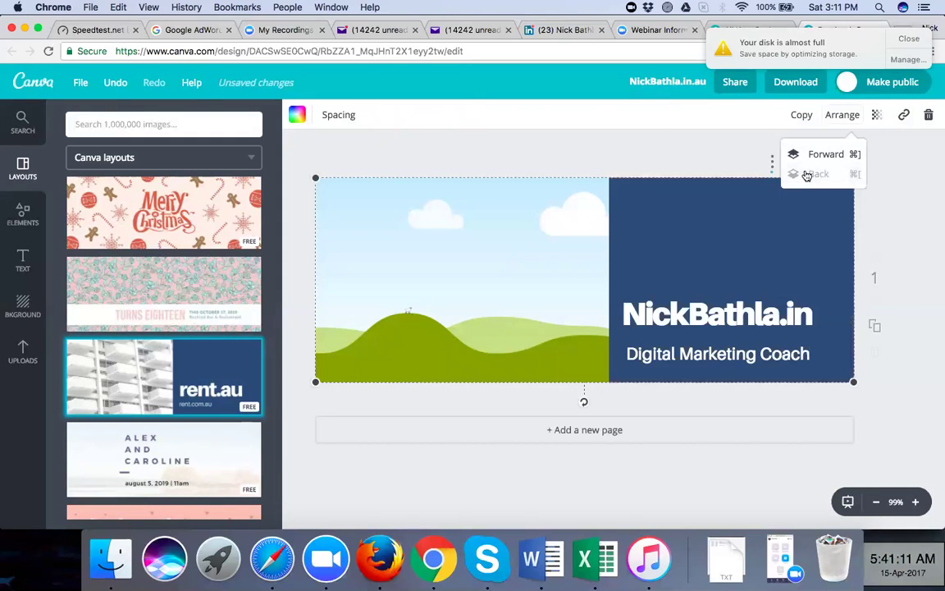
left_click(604, 279)
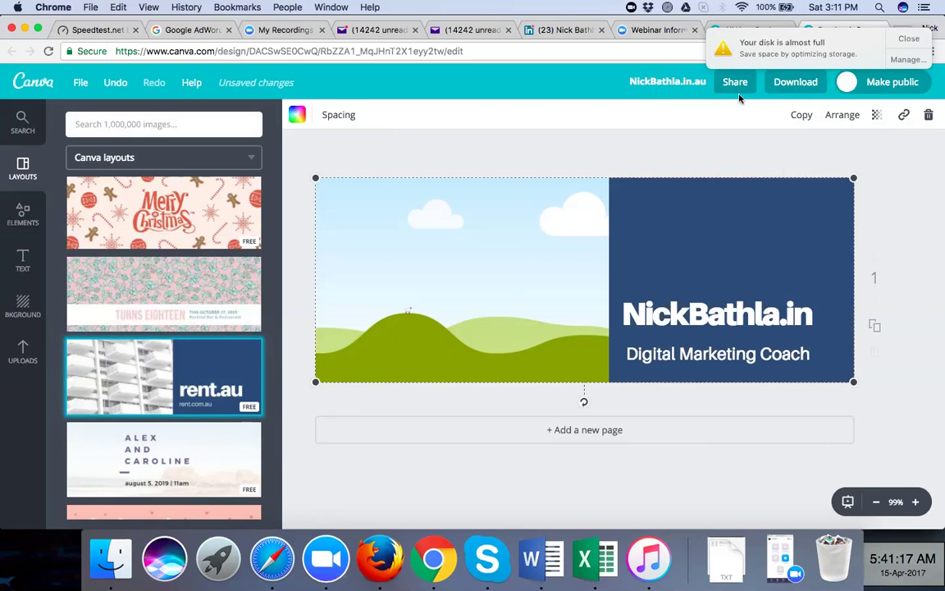
Realign the landscape image behind the blue panel
right_click(473, 269)
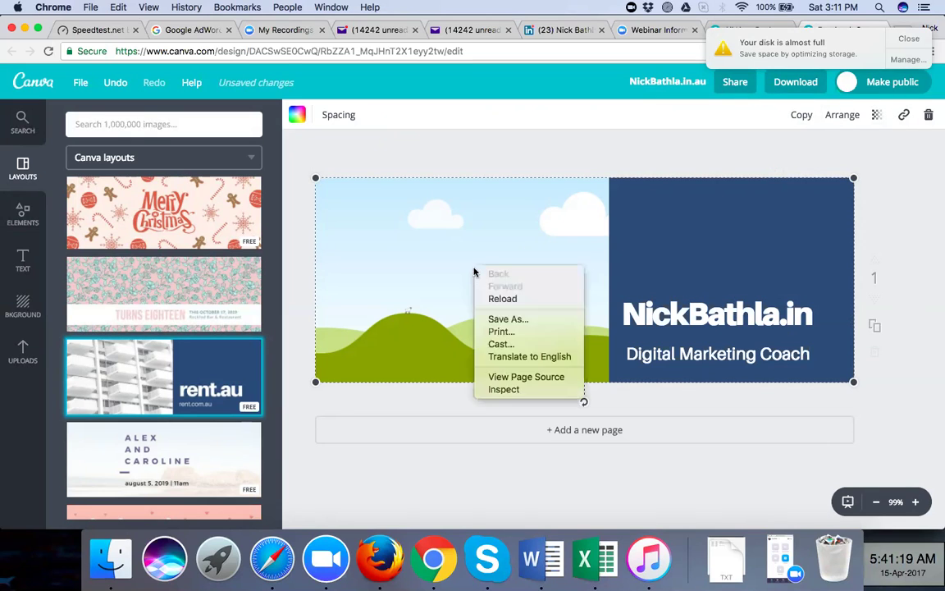
left_click(495, 156)
left_click_drag(515, 284, 336, 317)
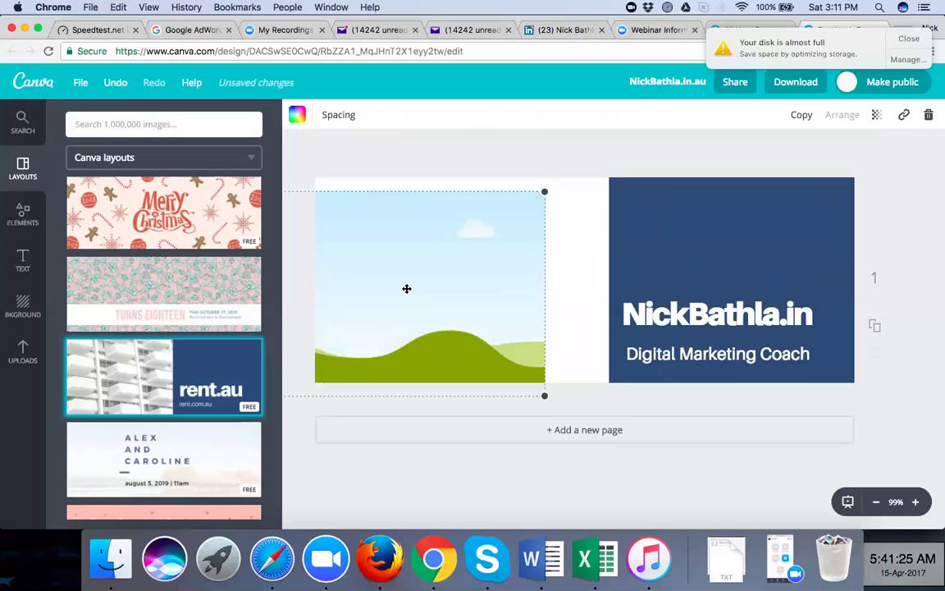
left_click_drag(407, 288, 591, 277)
left_click_drag(409, 269, 517, 266)
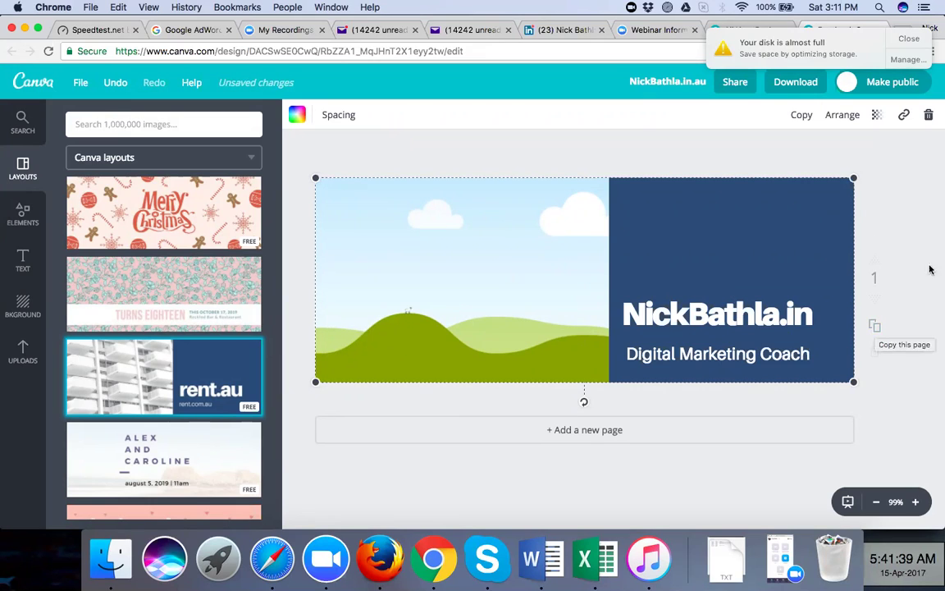
left_click(905, 209)
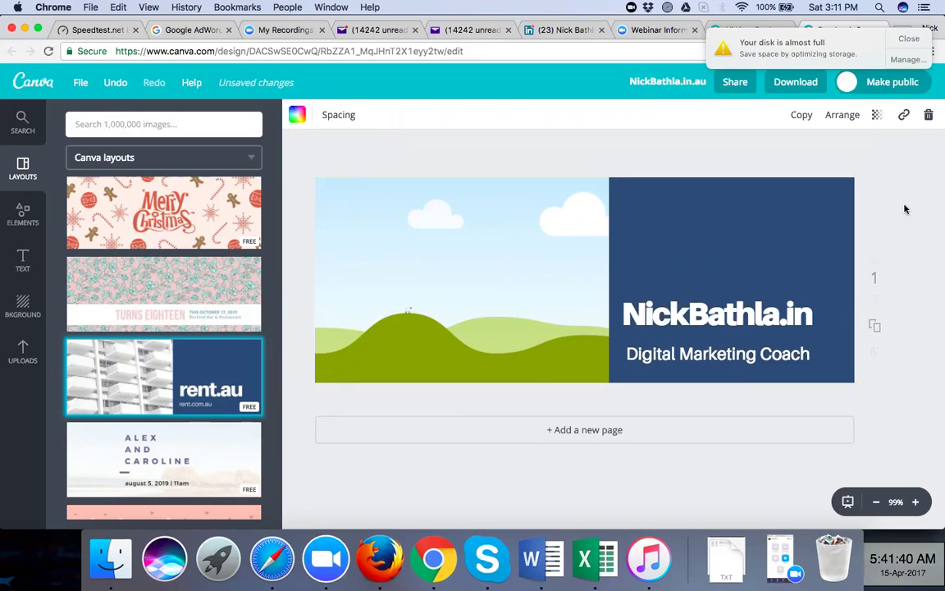
Check the image's transparency setting, then bring up the Elements library
left_click(475, 270)
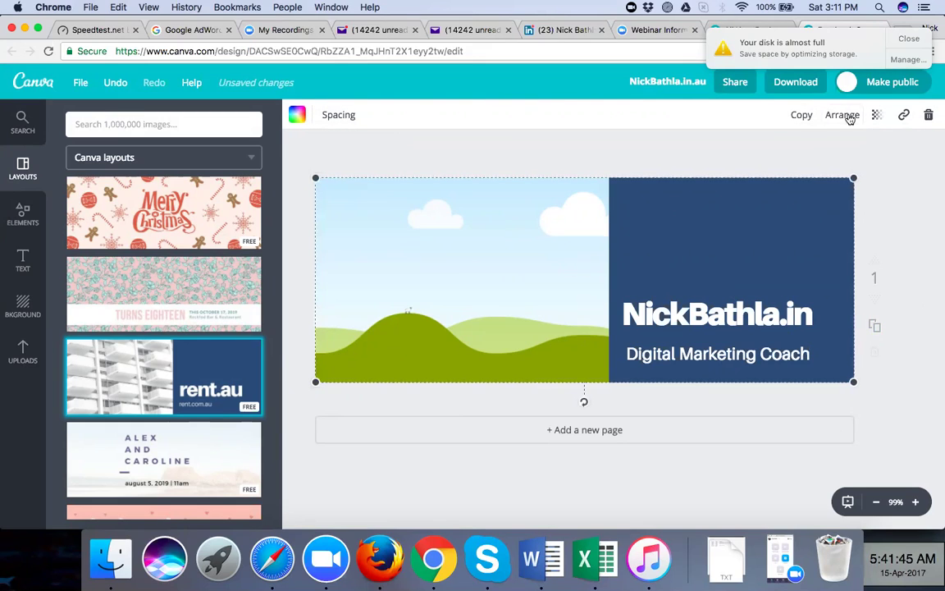
left_click(848, 117)
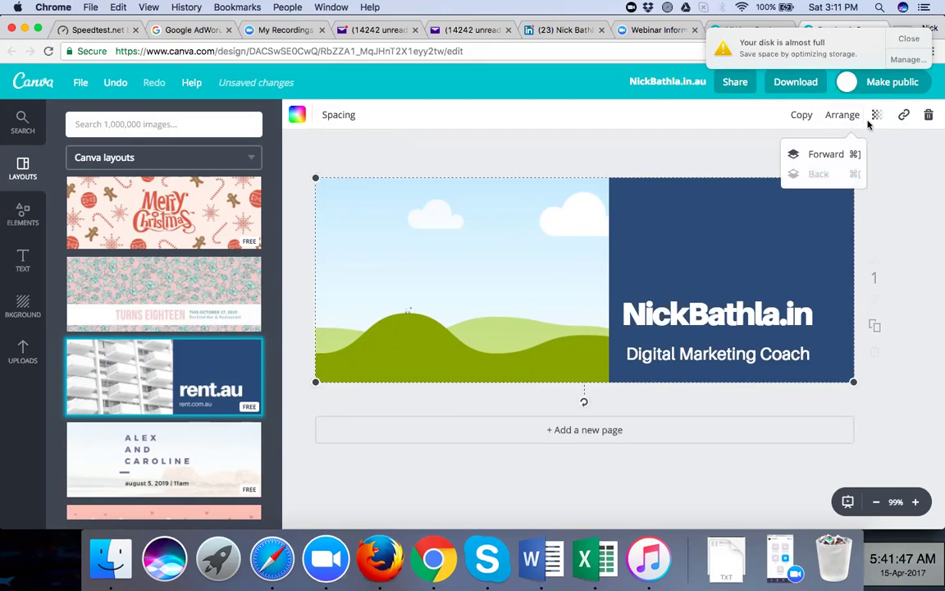
left_click(876, 116)
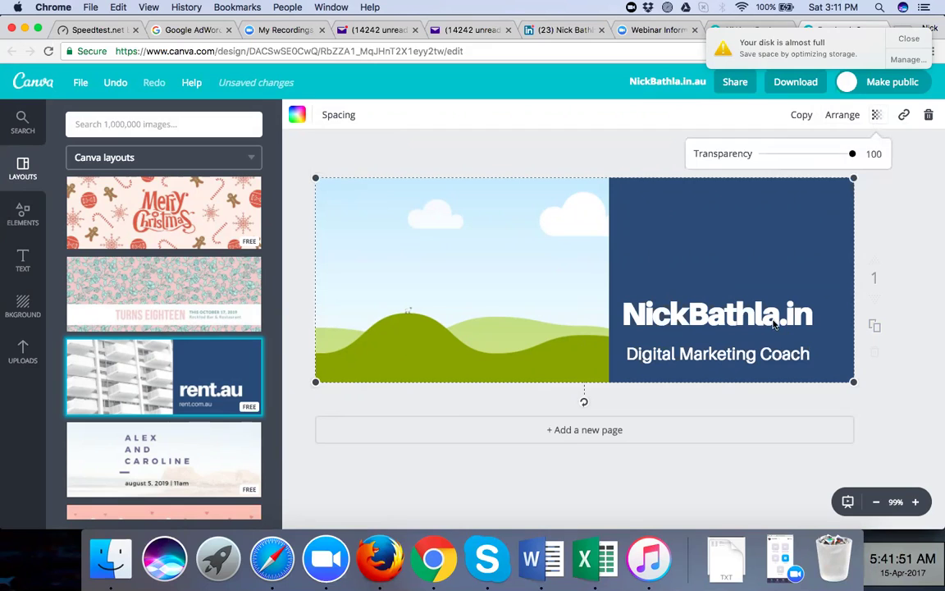
left_click(468, 240)
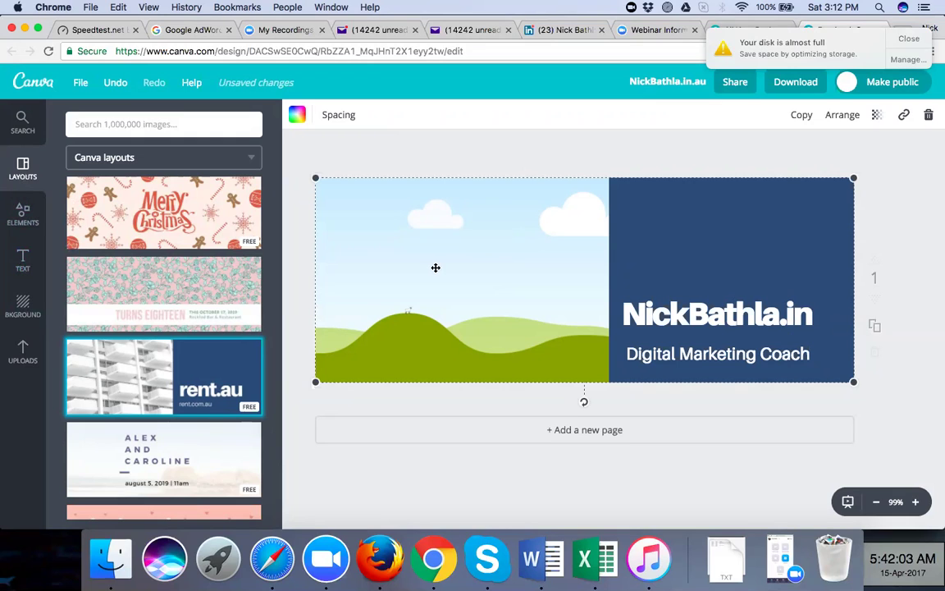
left_click(25, 214)
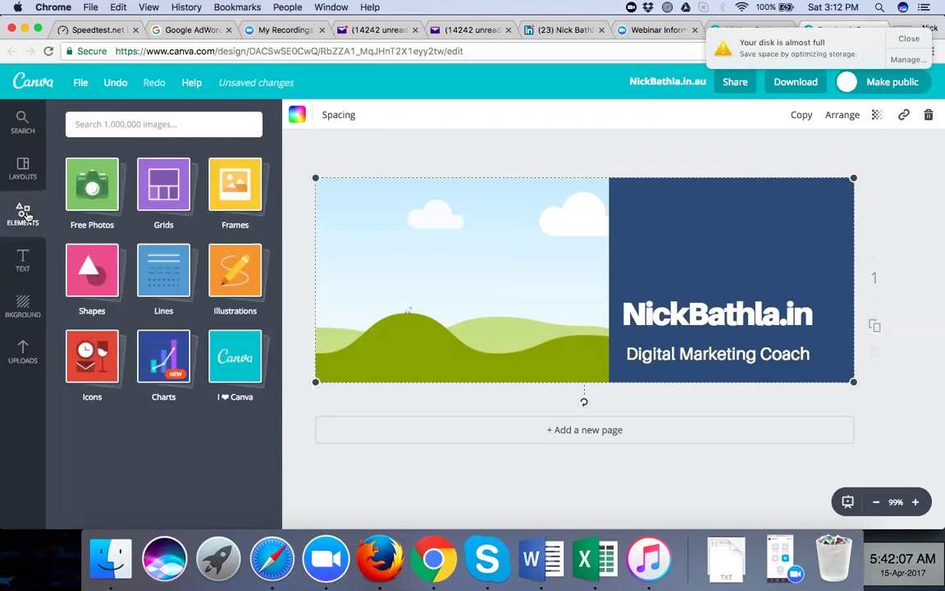
Put the uploaded stadium photo in the left cell, shifted to show the man in the cap
left_click(23, 353)
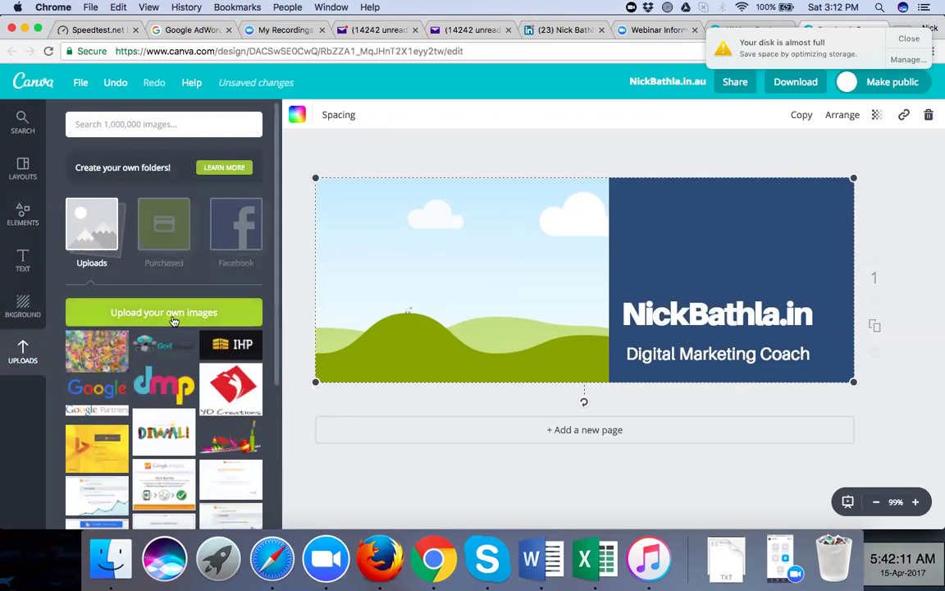
scroll(179, 394, "down", 2)
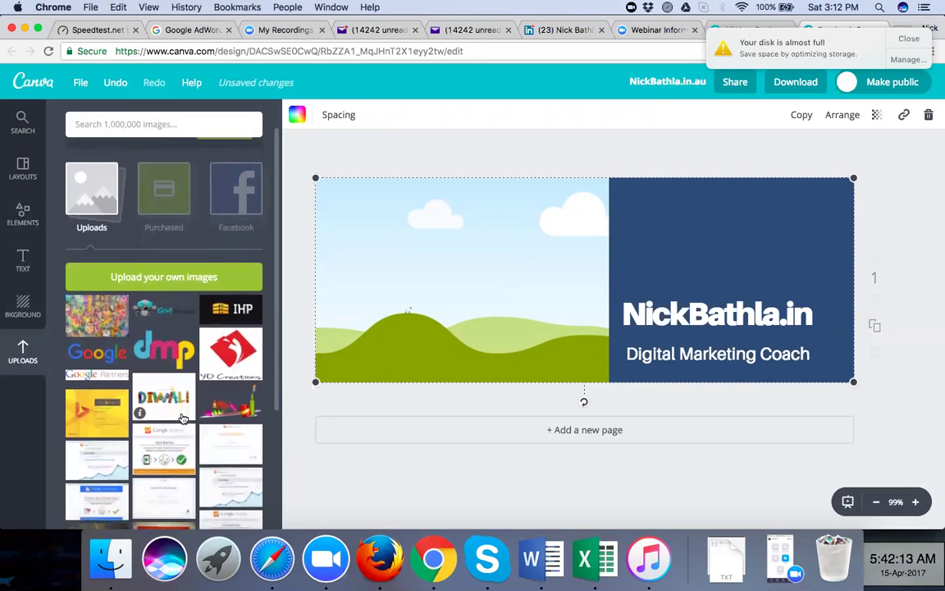
scroll(183, 418, "down", 5)
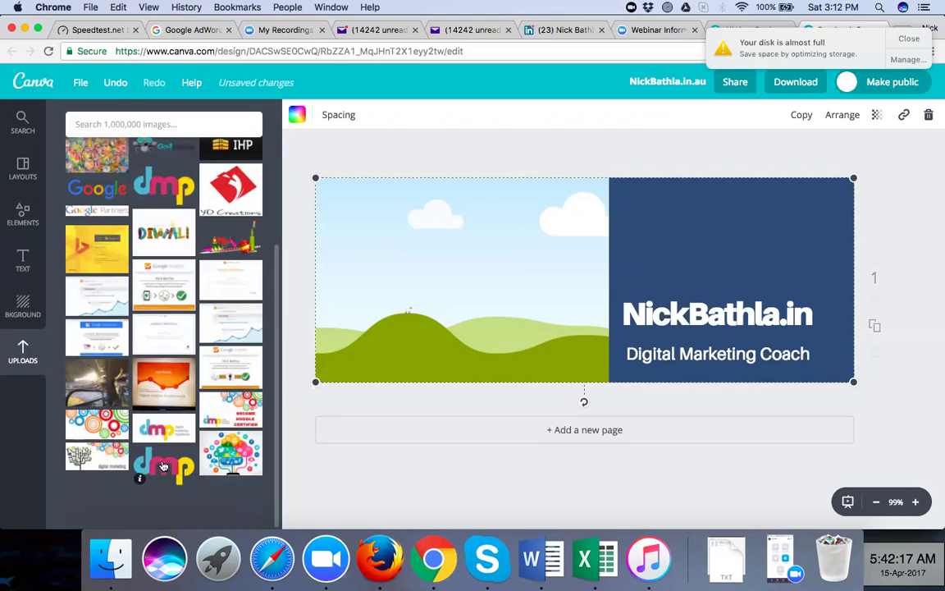
scroll(148, 386, "up", 3)
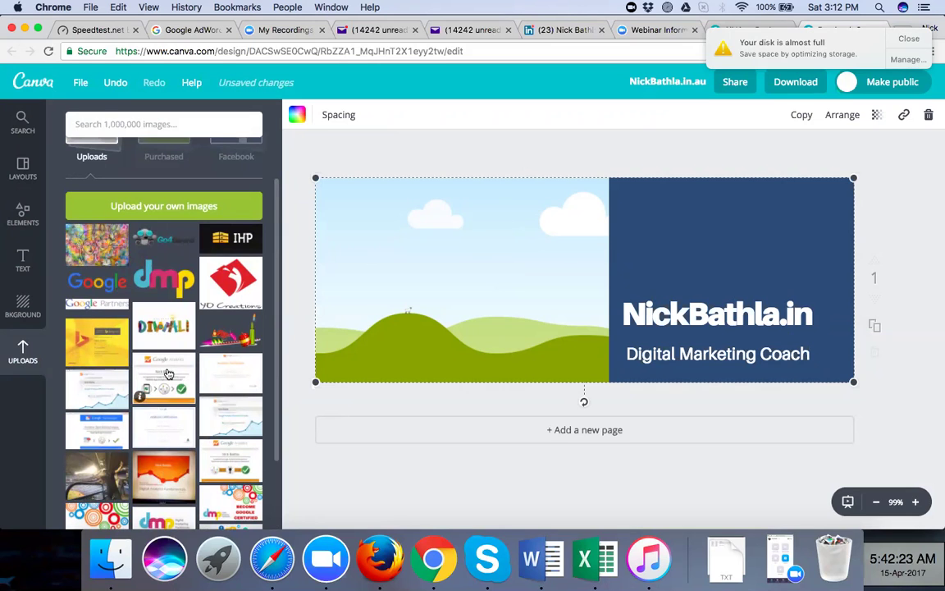
left_click(95, 468)
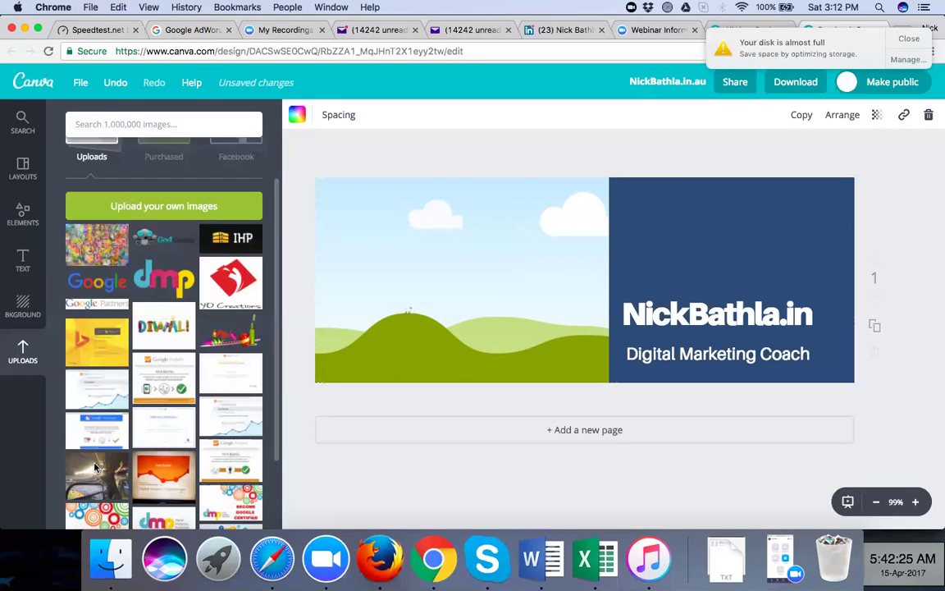
left_click_drag(466, 283, 436, 310)
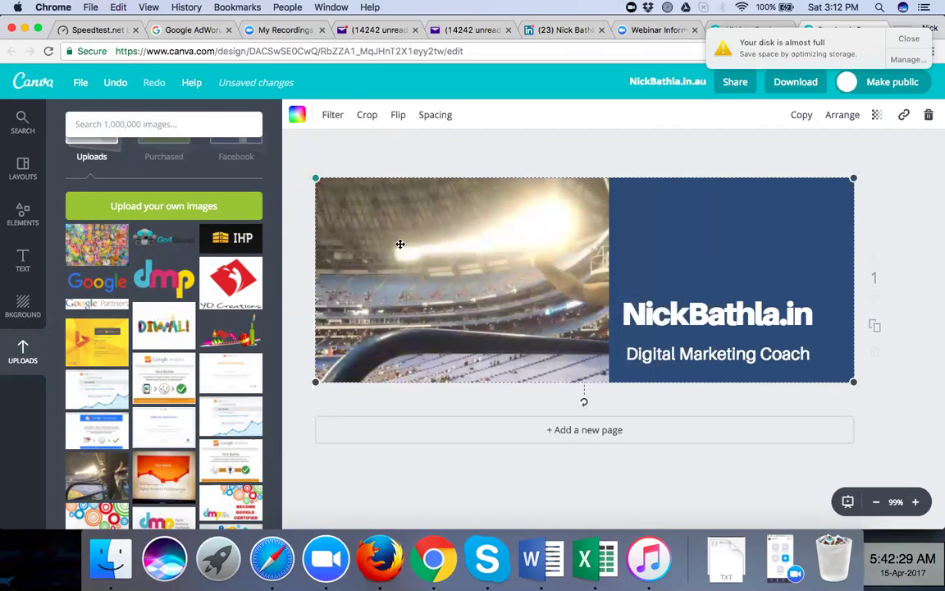
left_click_drag(517, 276, 345, 274)
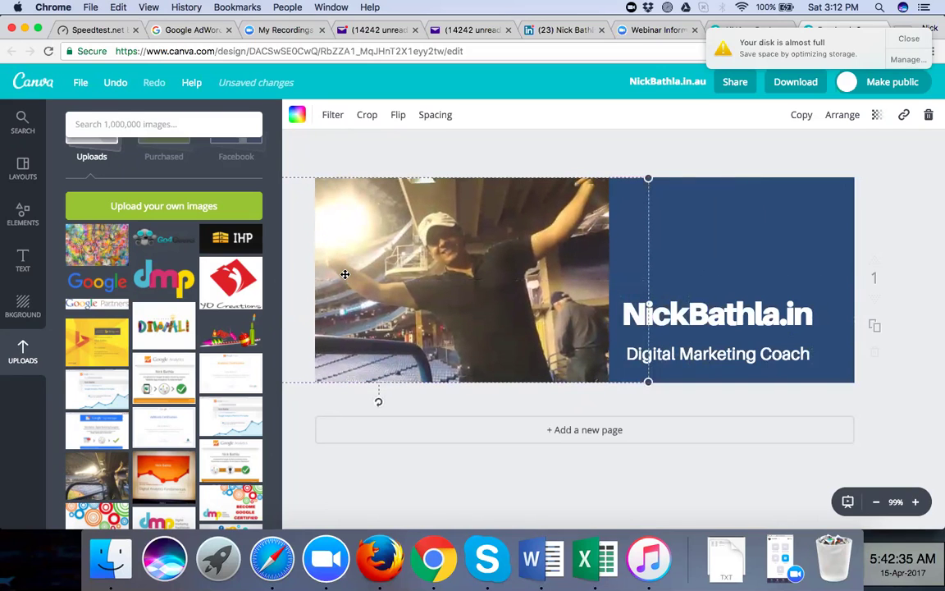
left_click_drag(408, 278, 407, 278)
left_click(472, 133)
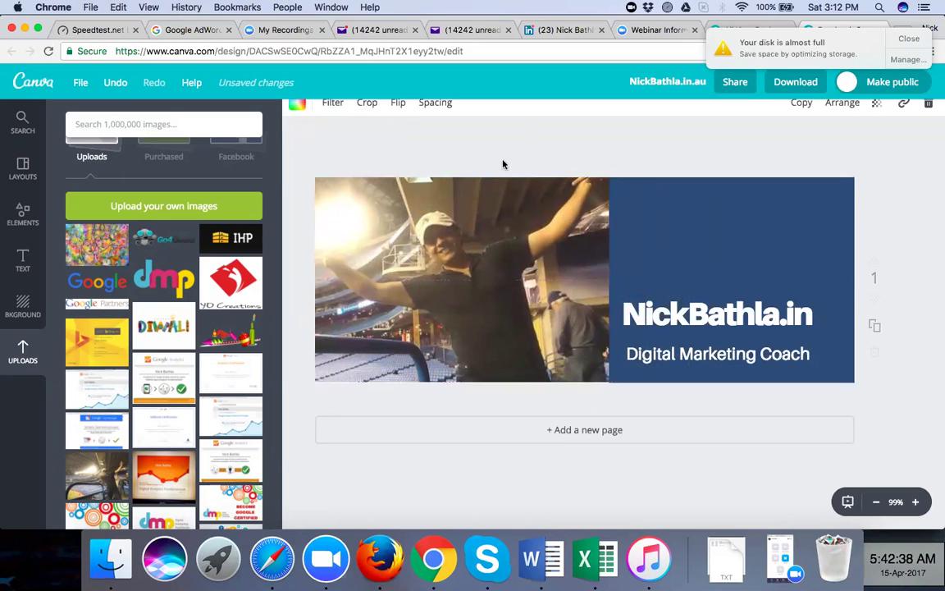
Export the cover as PNG (Recommended), saving NickBathla.in.au.png
left_click(37, 210)
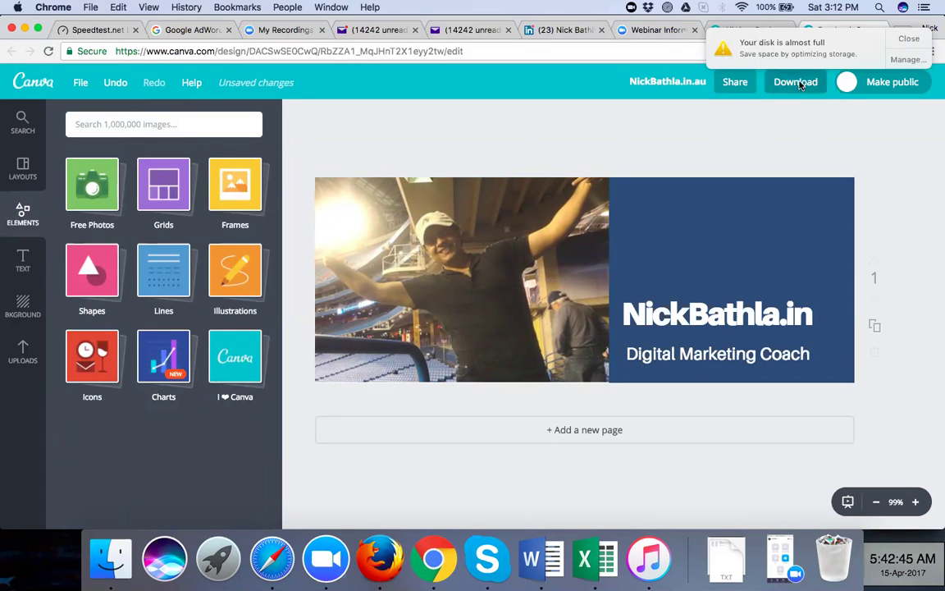
left_click(800, 85)
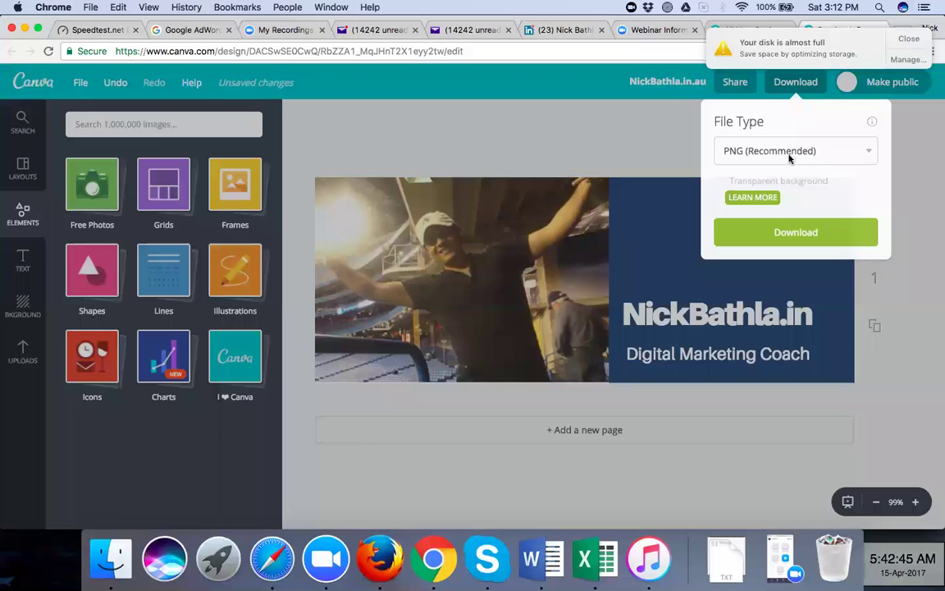
left_click(789, 156)
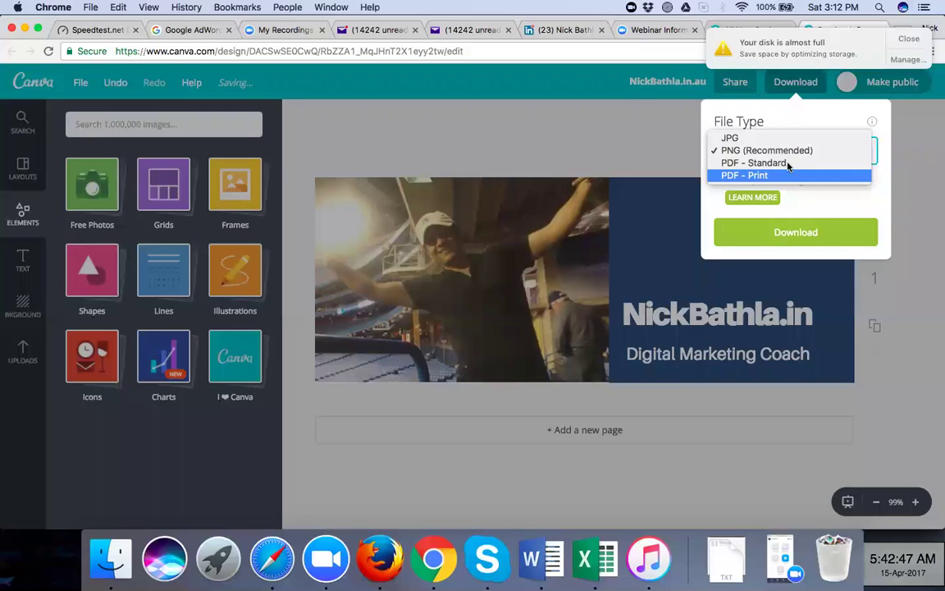
left_click(829, 240)
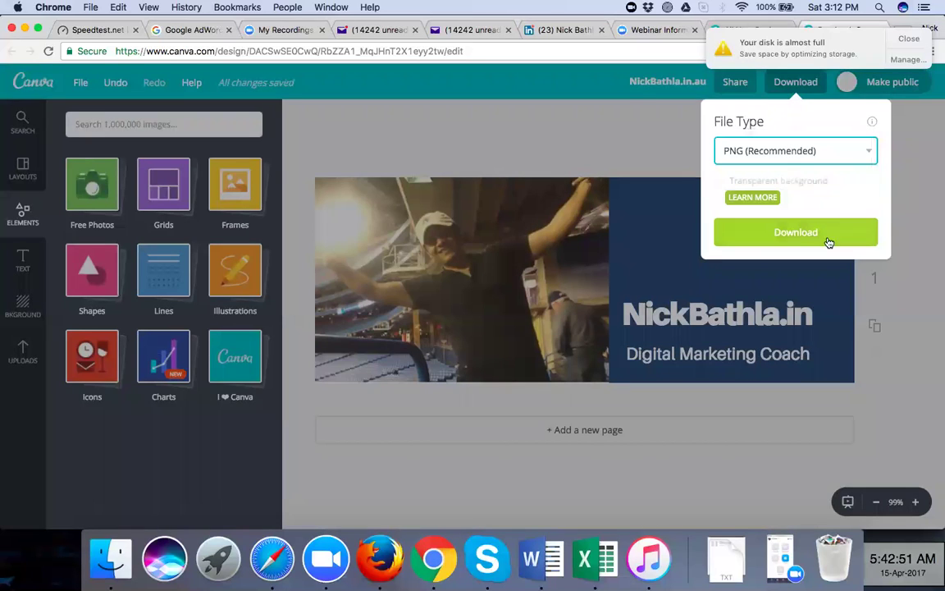
left_click(802, 237)
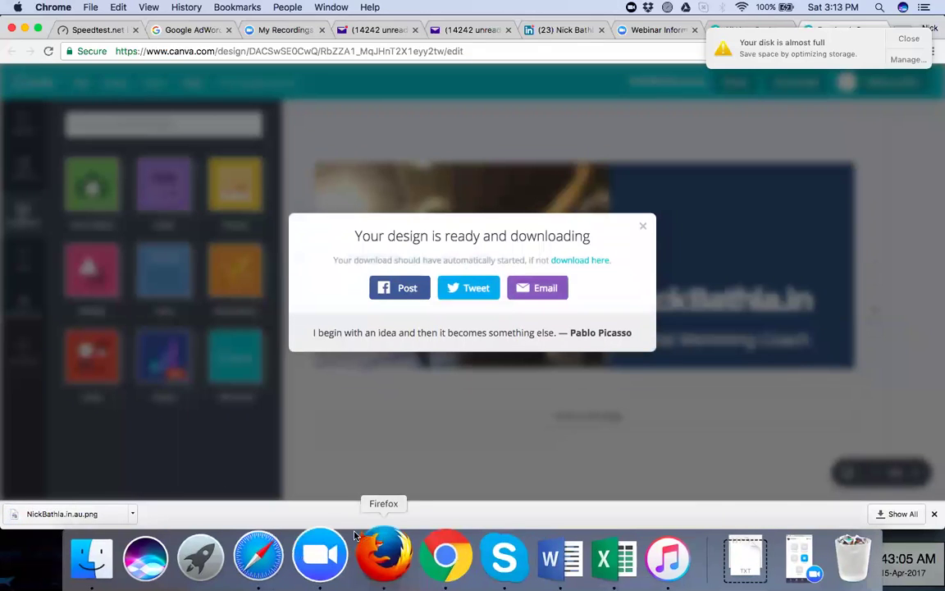
Upload NickBathla.in.au.png from Downloads, sorted by date added, as the page's cover photo
left_click(380, 558)
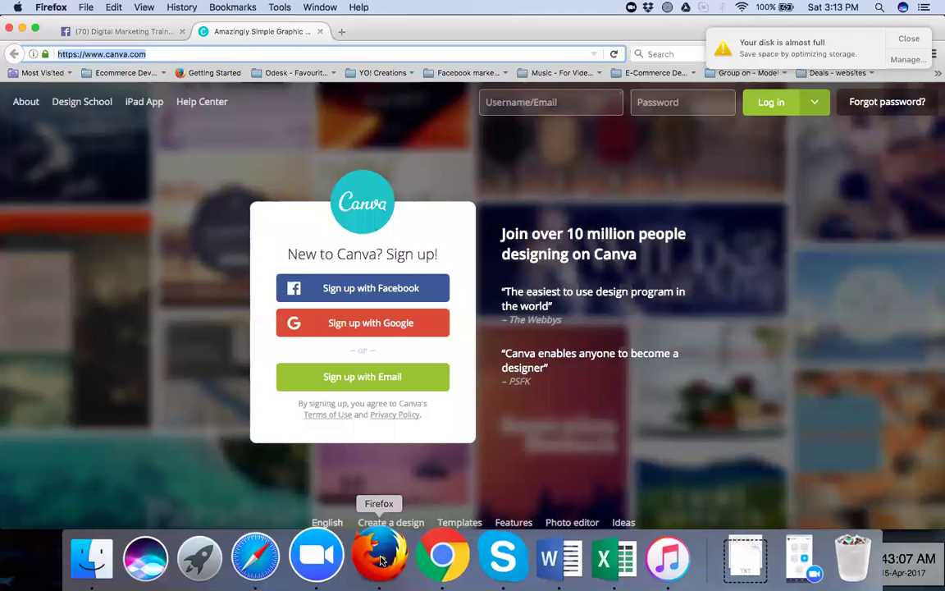
left_click(153, 32)
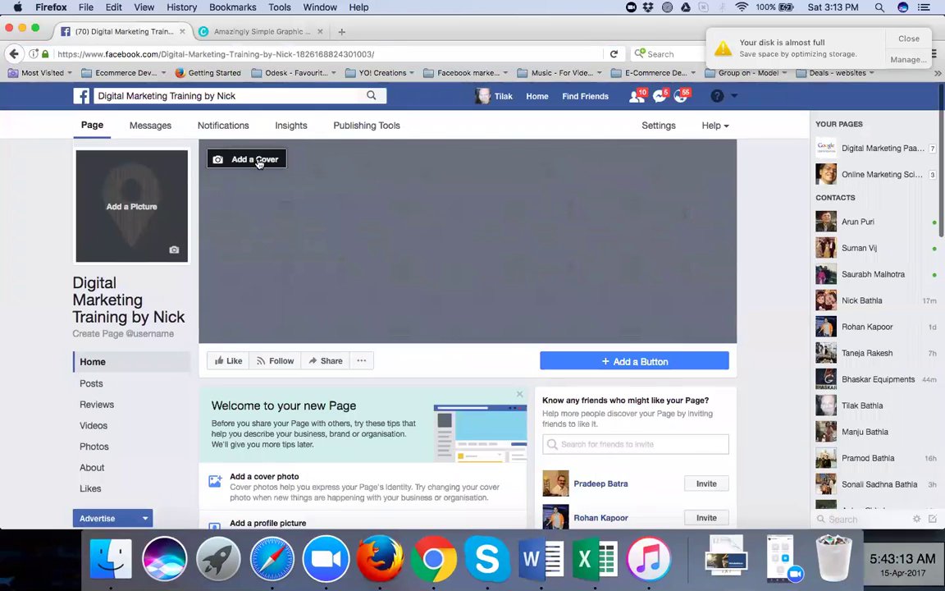
left_click(258, 162)
left_click(243, 188)
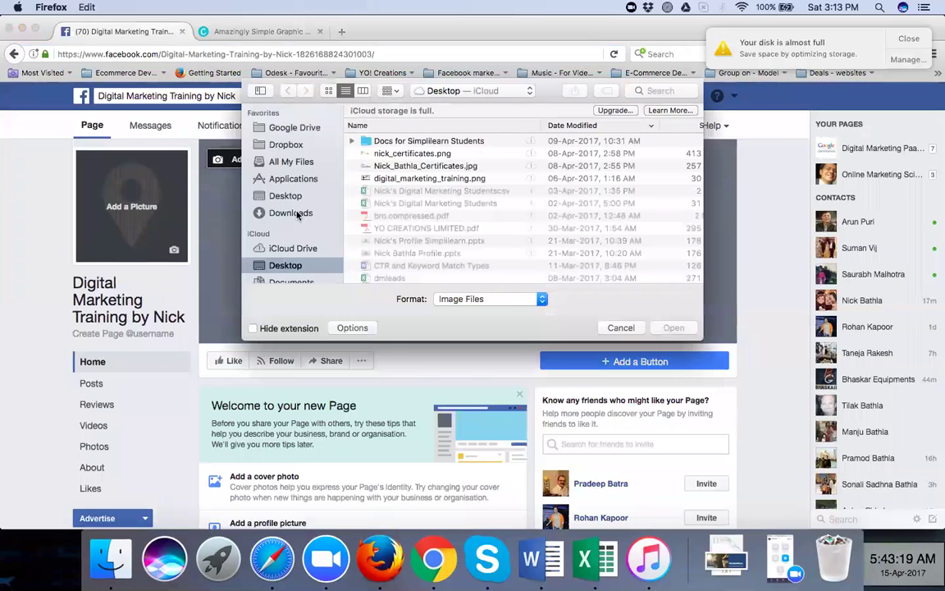
left_click(302, 212)
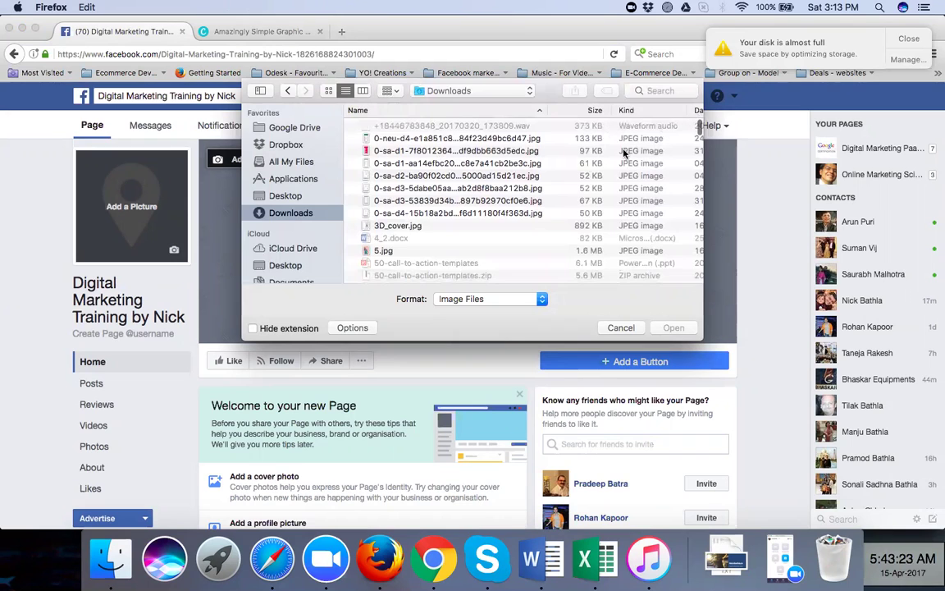
scroll(624, 154, "right", 5)
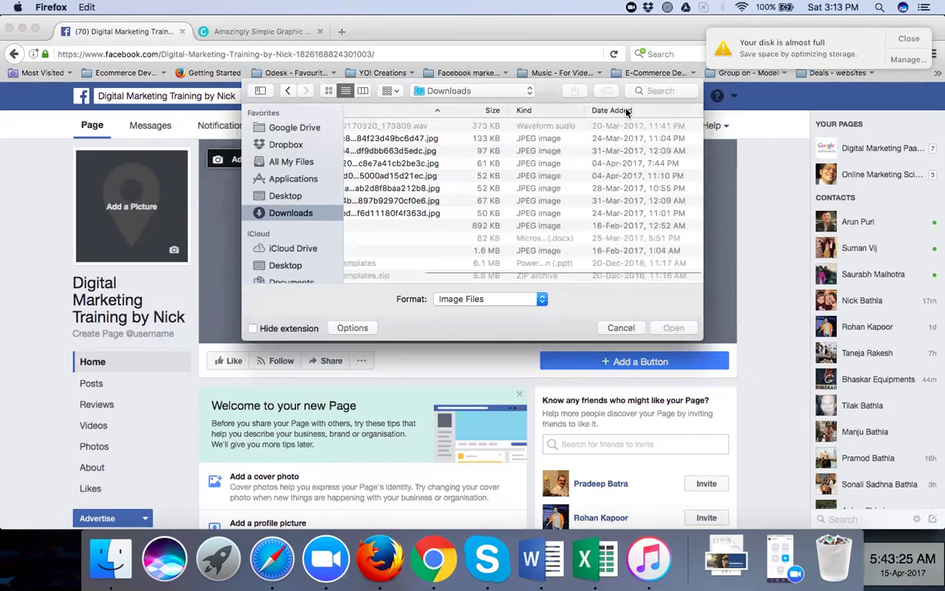
left_click(626, 110)
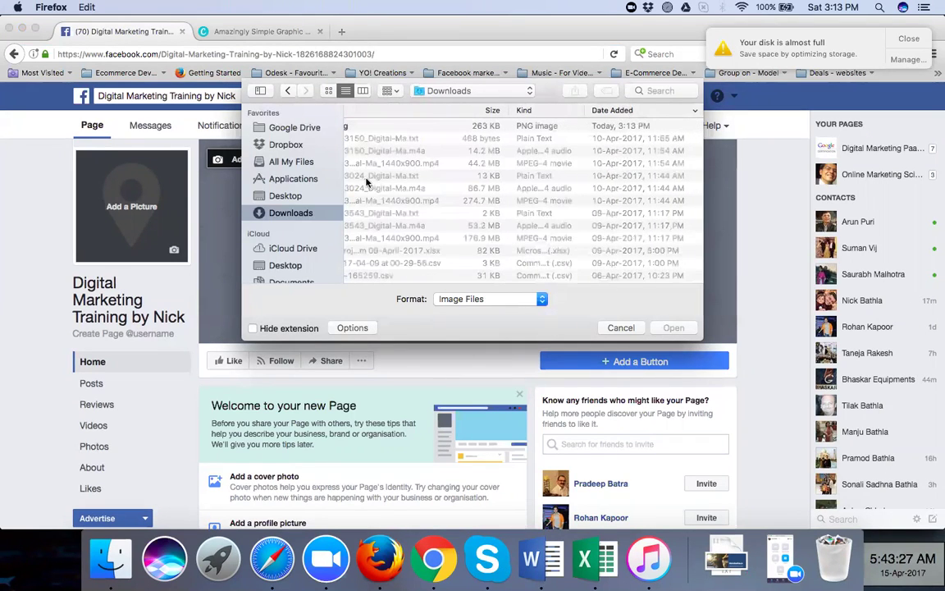
left_click(411, 128)
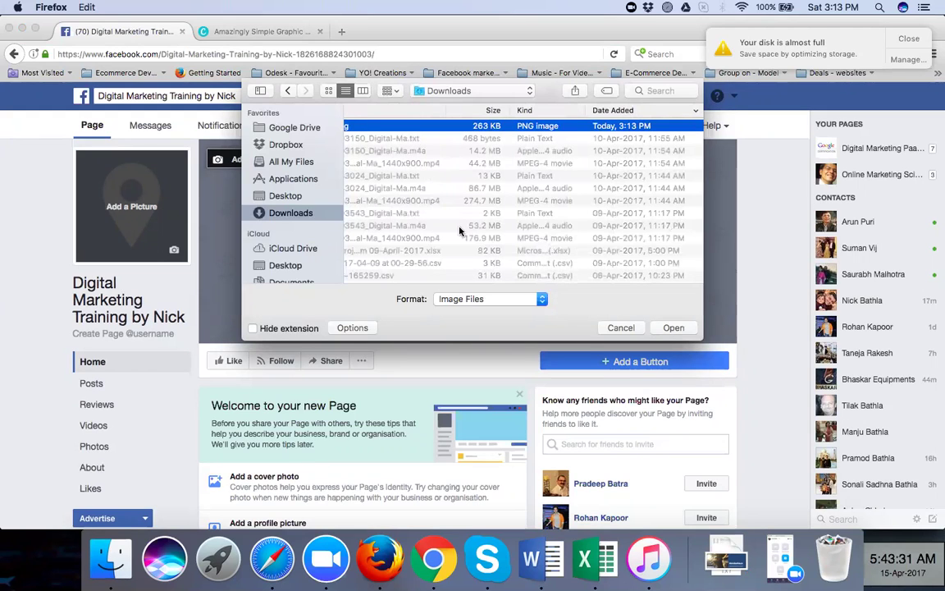
scroll(459, 232, "left", 3)
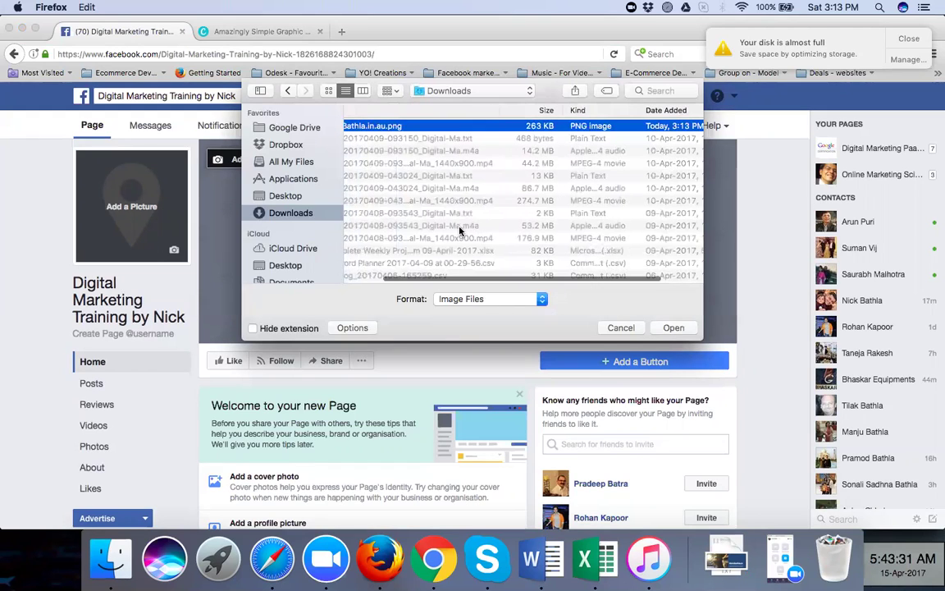
left_click(654, 328)
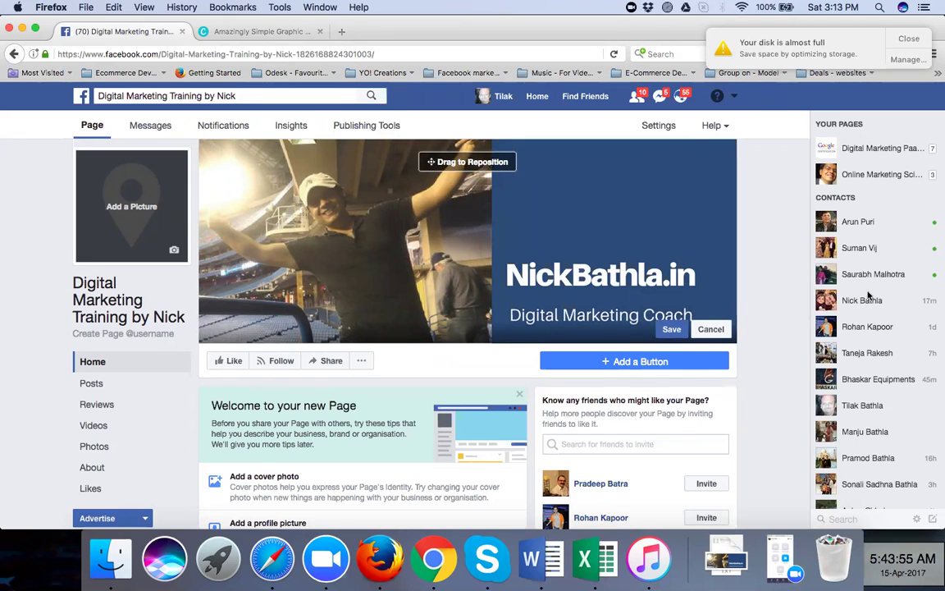
Save the NickBathla.in Digital Marketing Coach cover and dismiss the disk-full notice
left_click(671, 329)
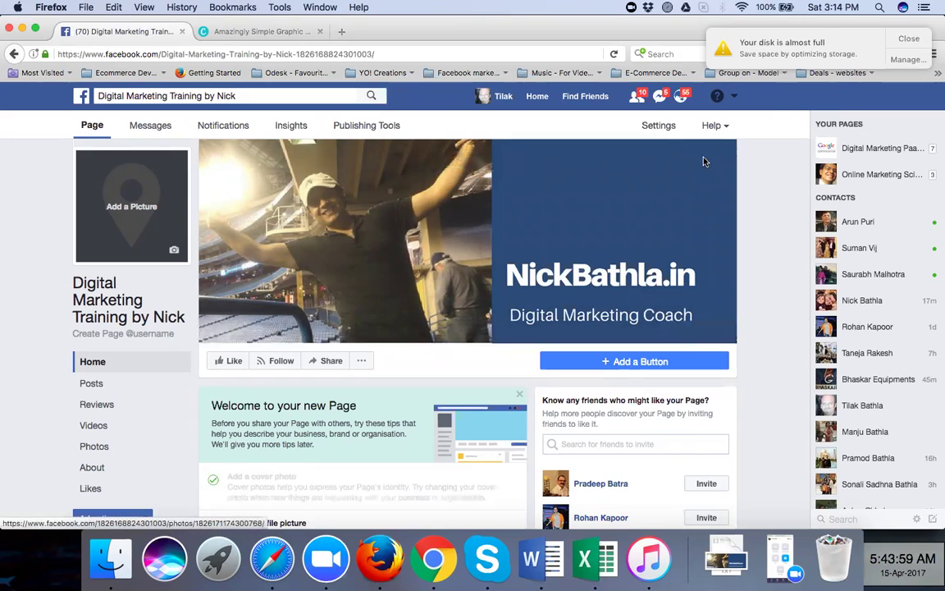
left_click(897, 41)
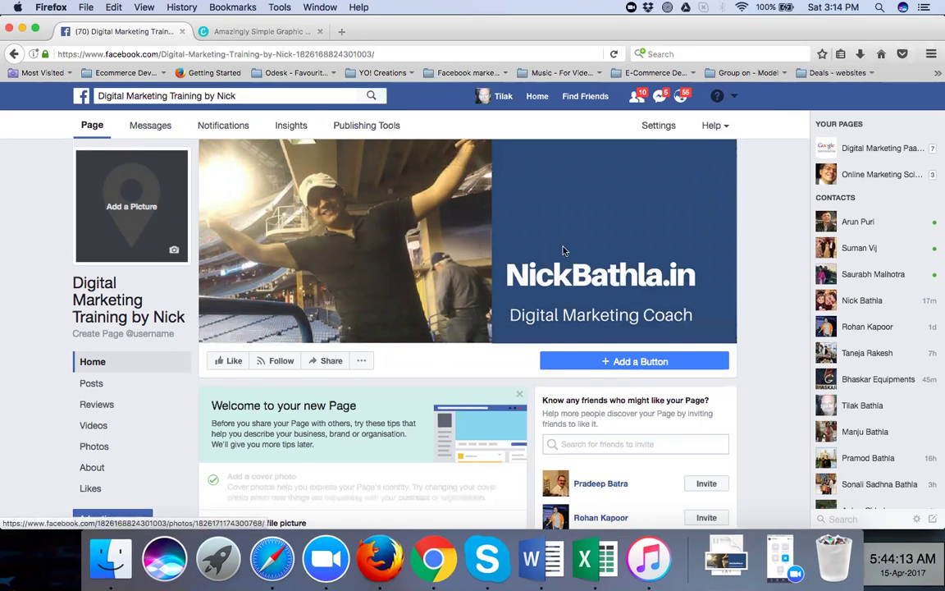
Close Canva's download confirmation in Chrome, then bring the Facebook page in Firefox forward
left_click(435, 567)
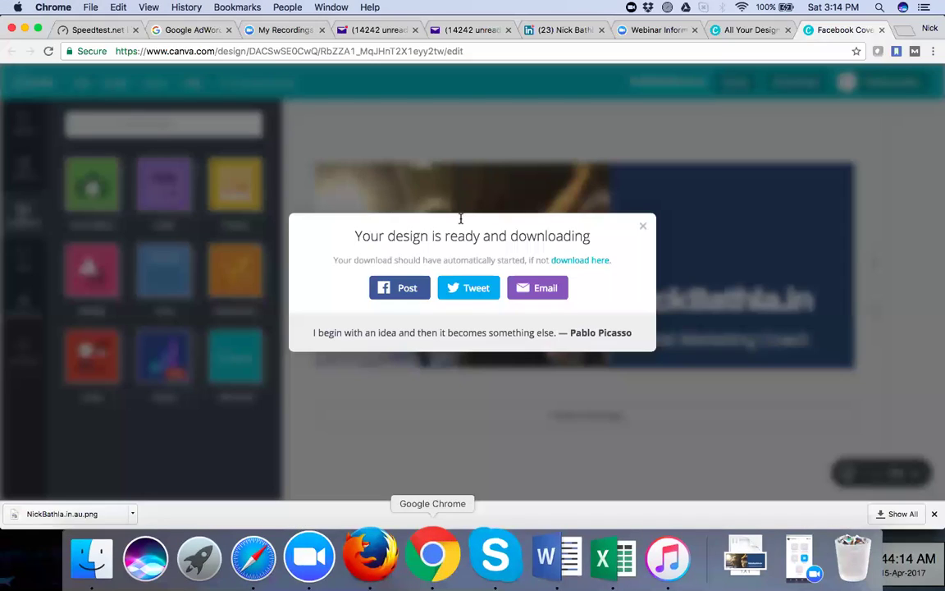
left_click(175, 187)
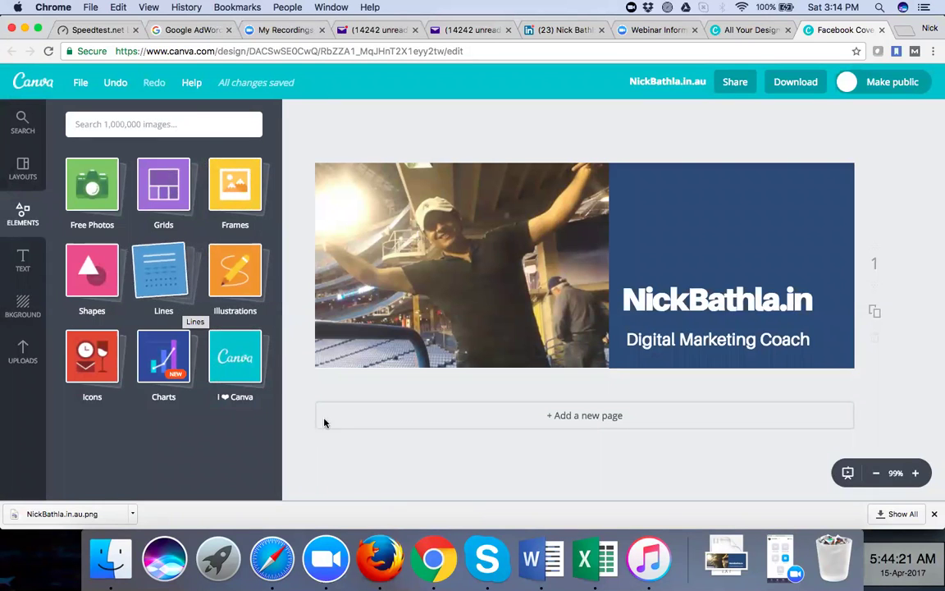
left_click(383, 557)
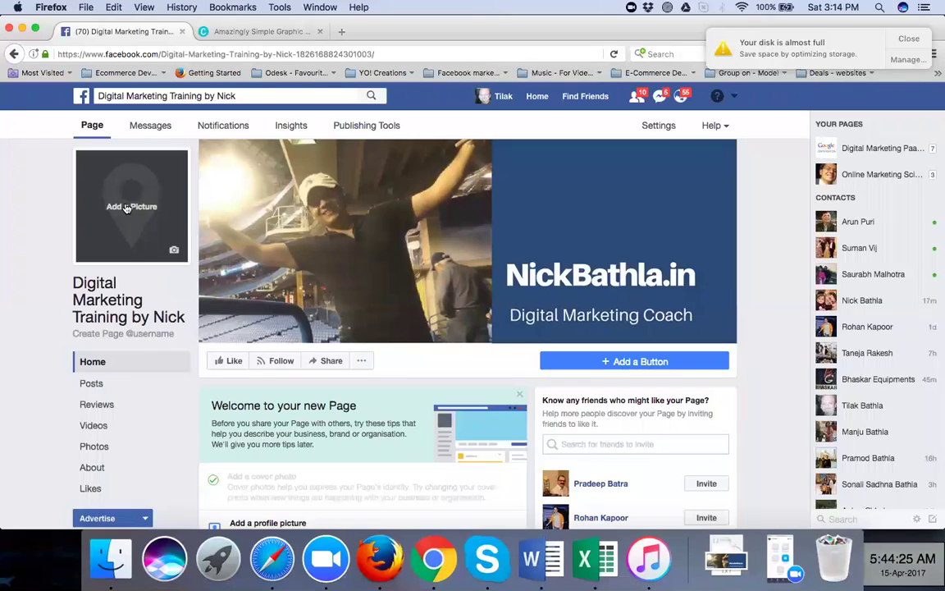
Upload dmtraining_fb.png from the Desktop as profile picture, centring its Digital Marketing Training Program banner
left_click(127, 208)
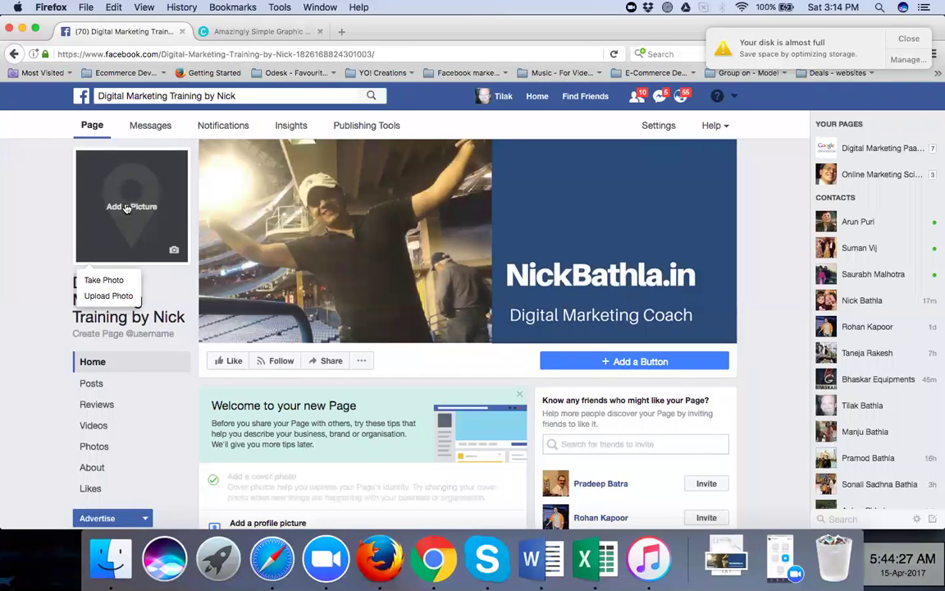
left_click(107, 296)
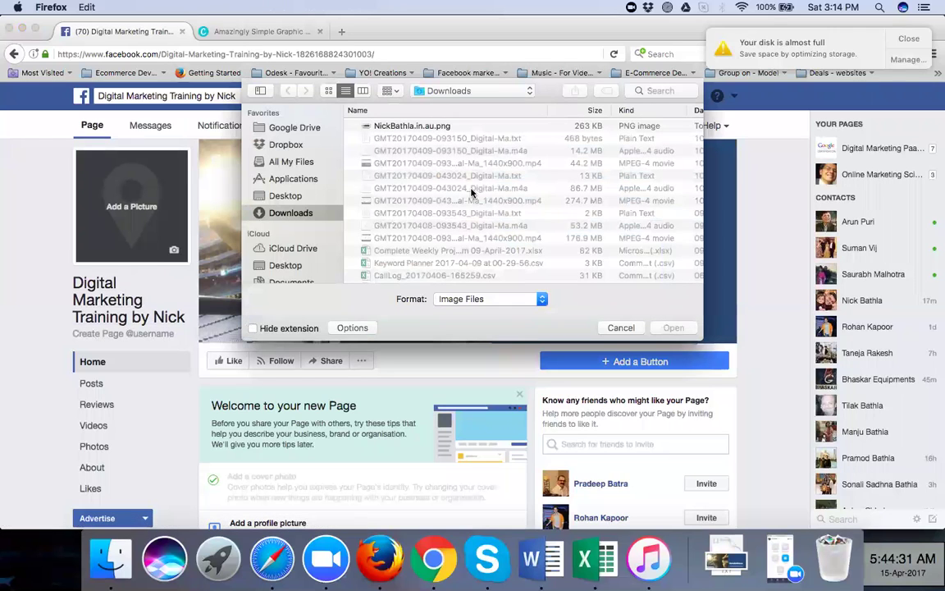
left_click(277, 196)
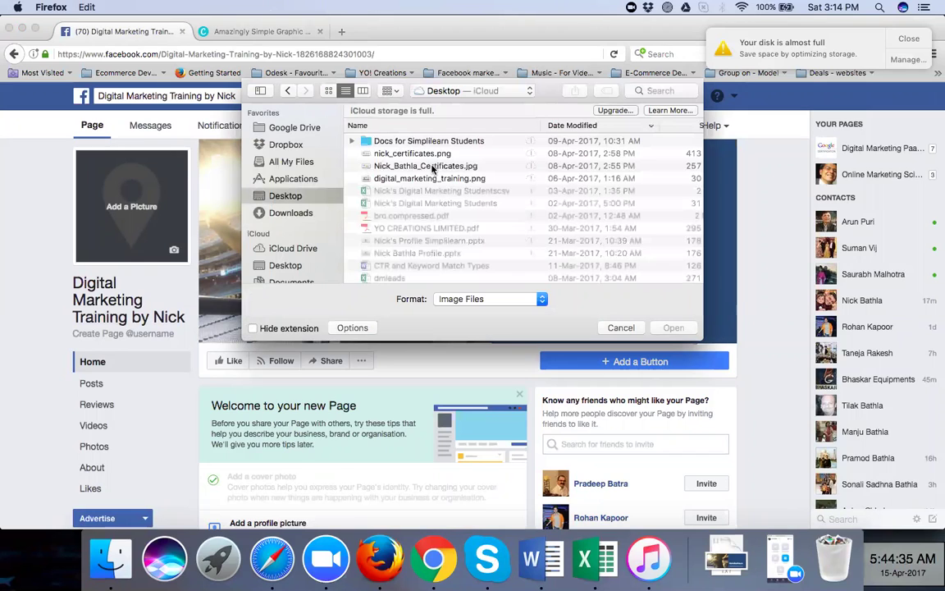
left_click(434, 168)
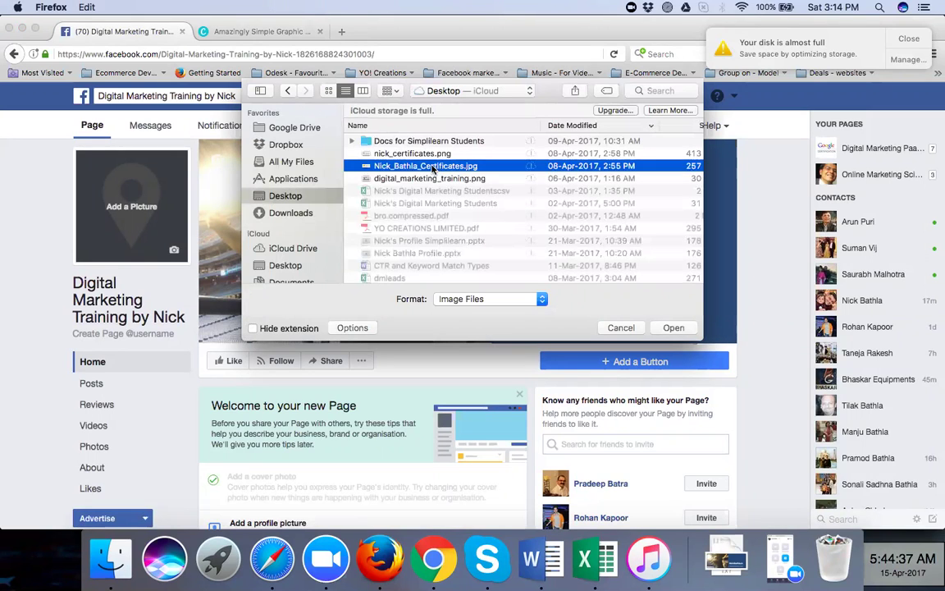
scroll(433, 220, "down", 5)
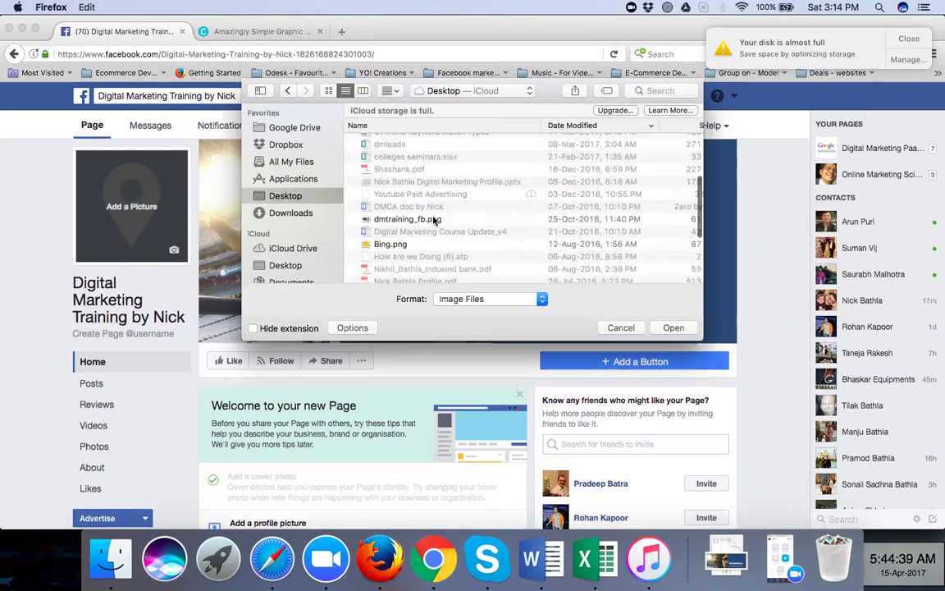
left_click(435, 220)
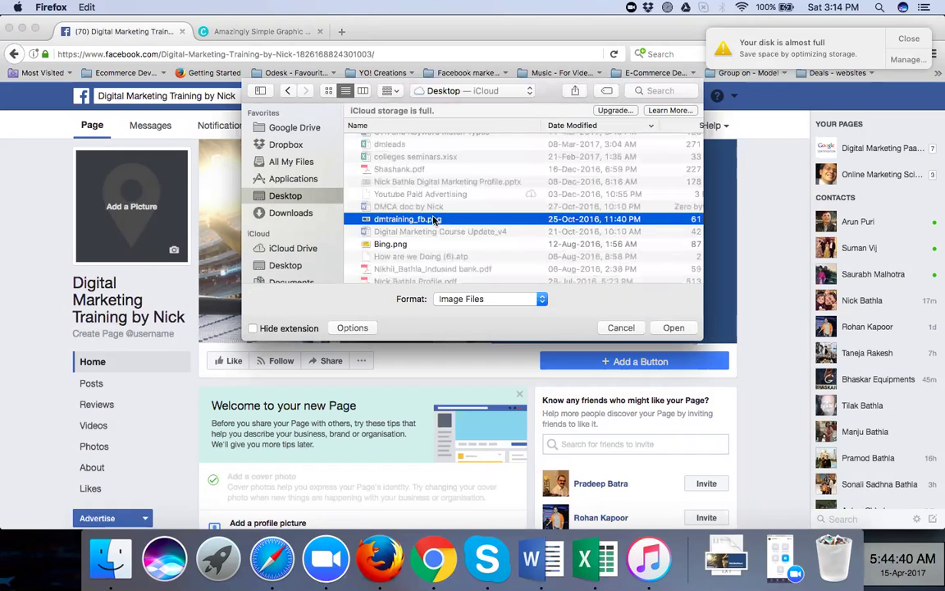
left_click(672, 329)
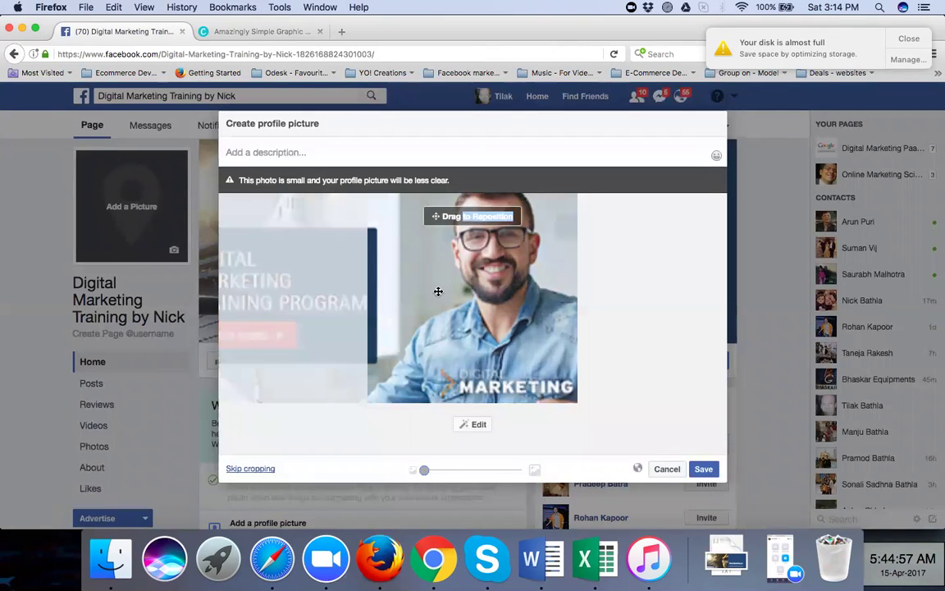
left_click_drag(350, 287, 557, 301)
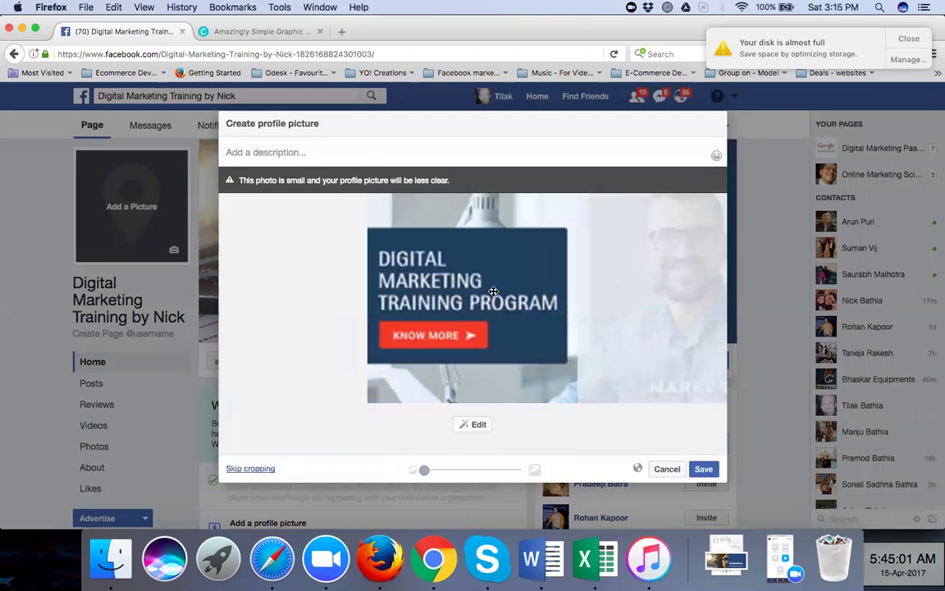
Save the cropped profile picture and close the 'Your disk is almost full' notice
left_click(703, 468)
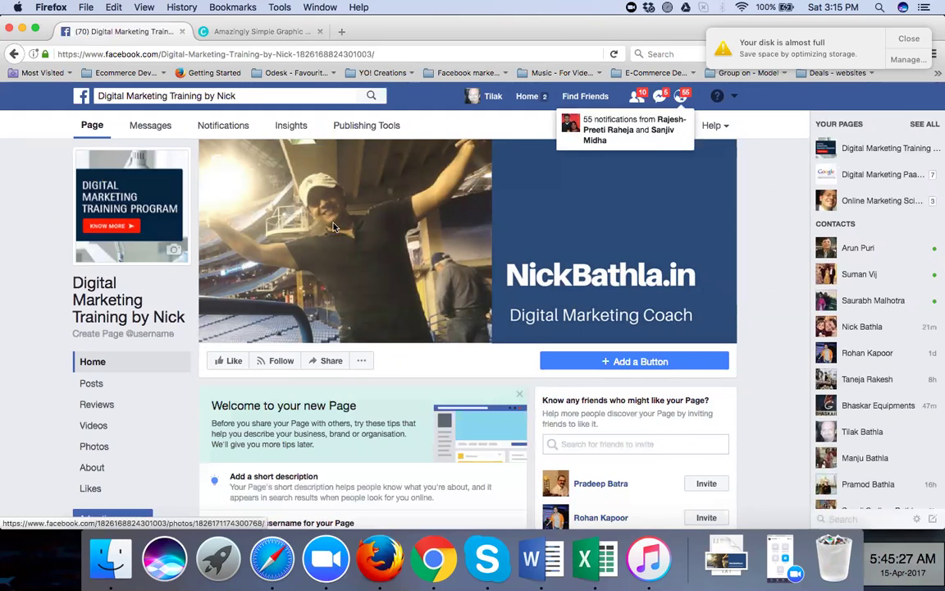
scroll(333, 227, "down", 3)
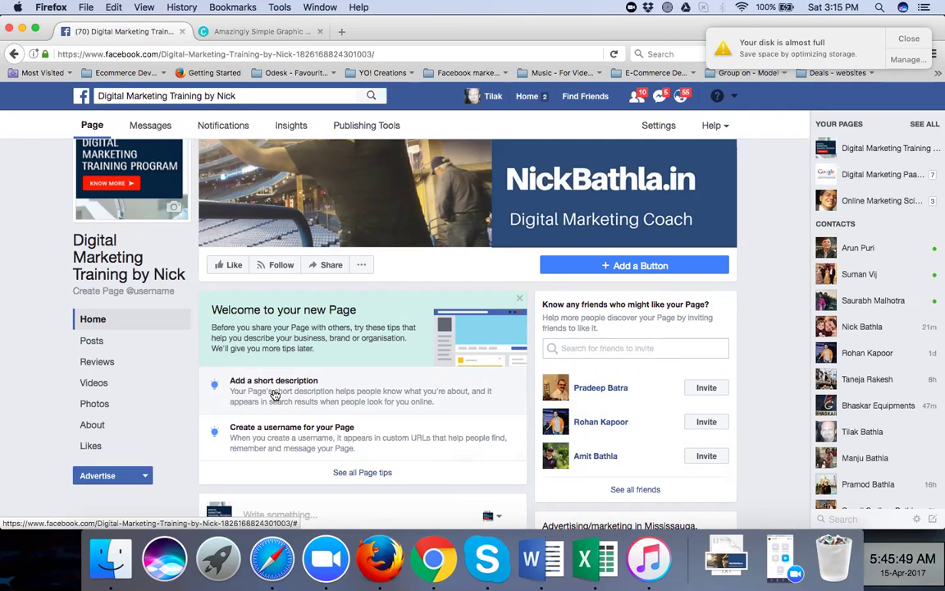
left_click(911, 41)
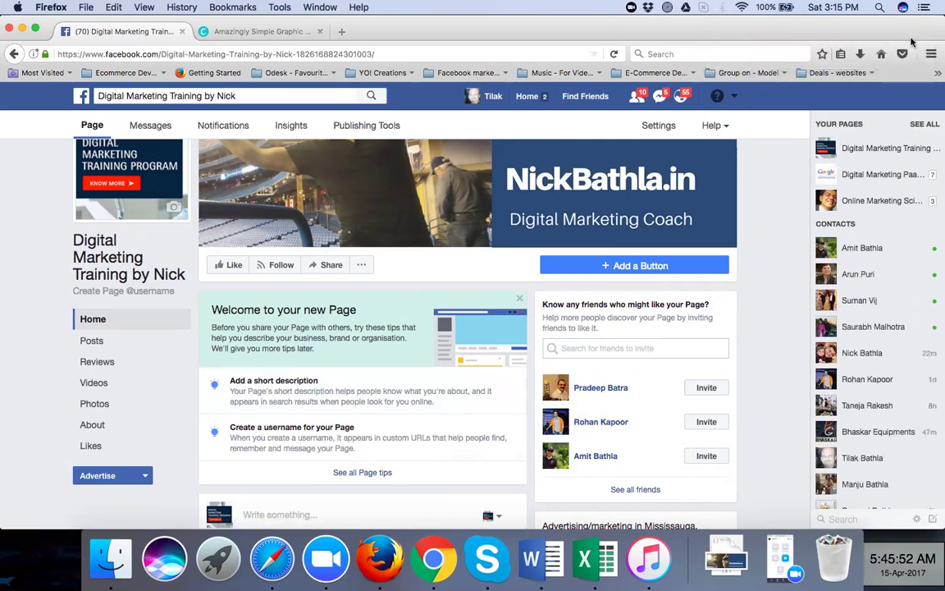
Type a short description naming the owner a Digital Marketing Coach and Regional Trainer with GOOGLE
left_click(321, 395)
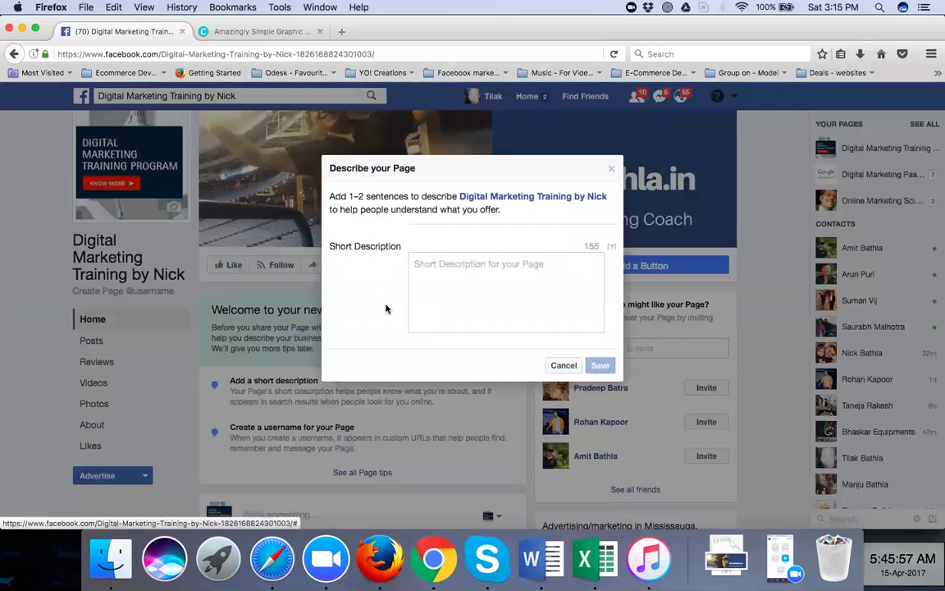
left_click(424, 276)
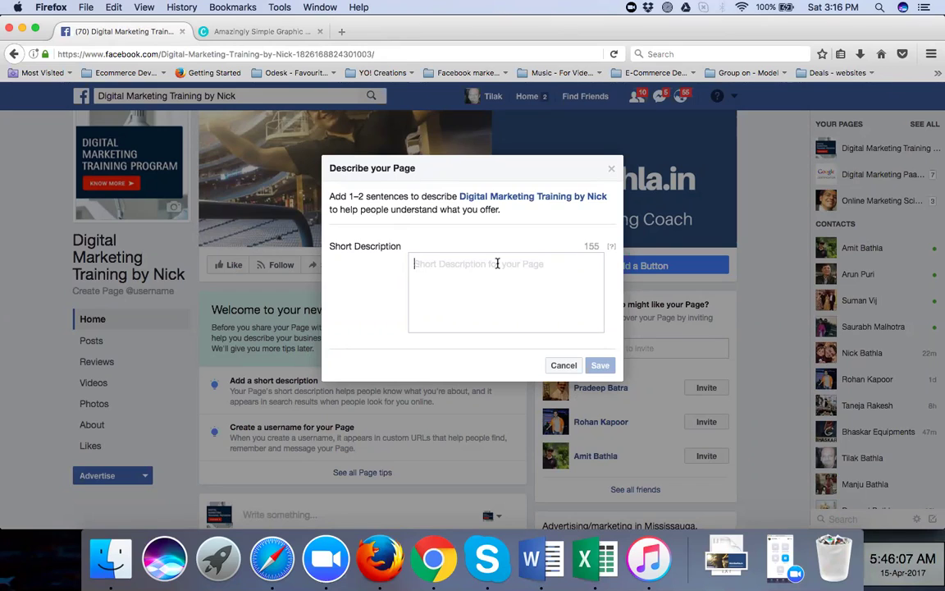
type("Di")
key("BackSpace")
type("Digit")
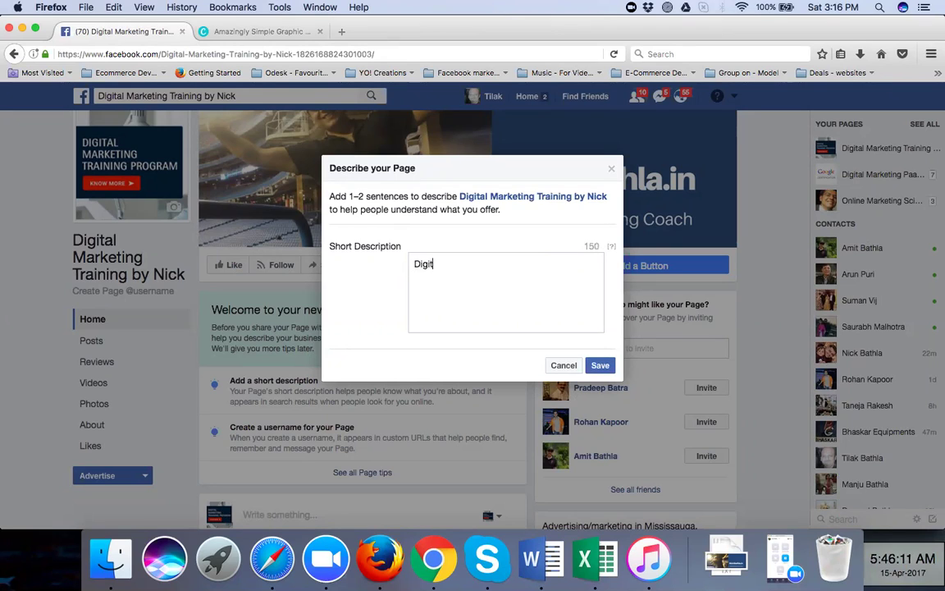
type("al Marketing")
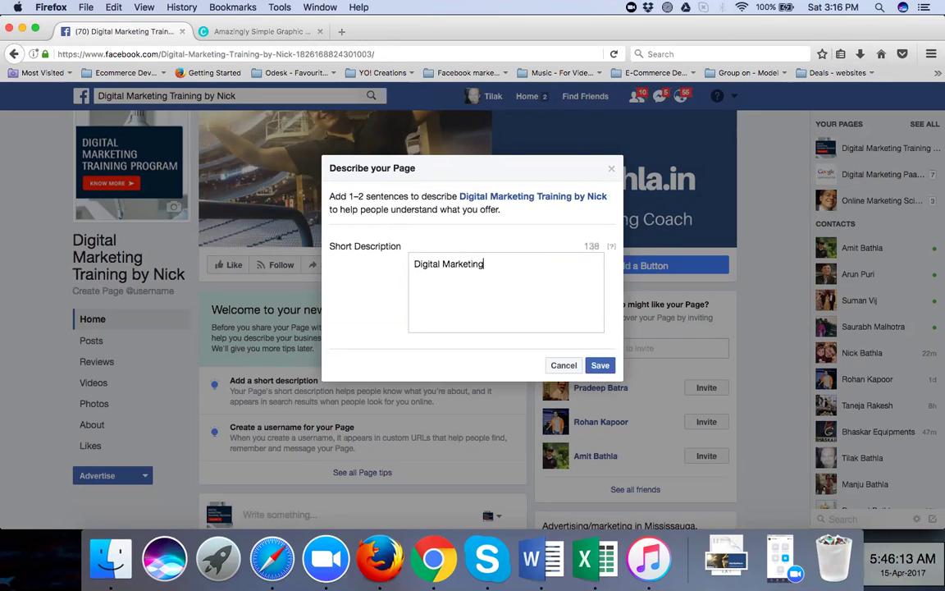
type(" Coa")
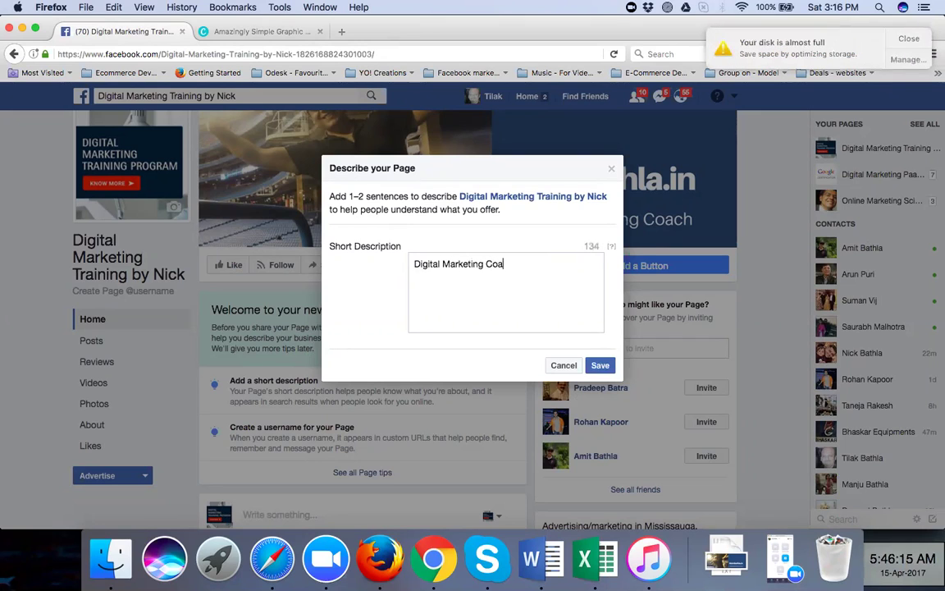
type("ch Nick Bathla ")
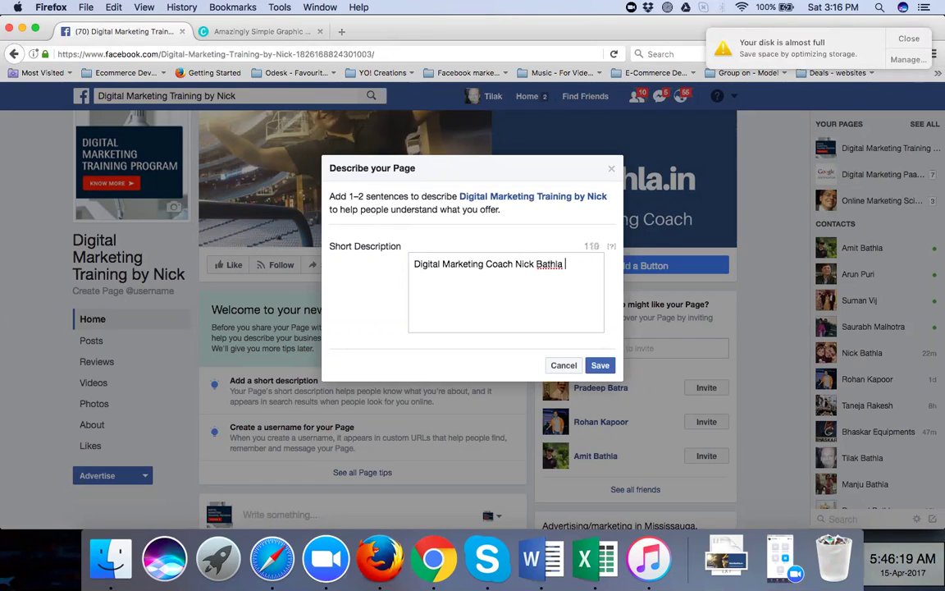
type("is a Regional")
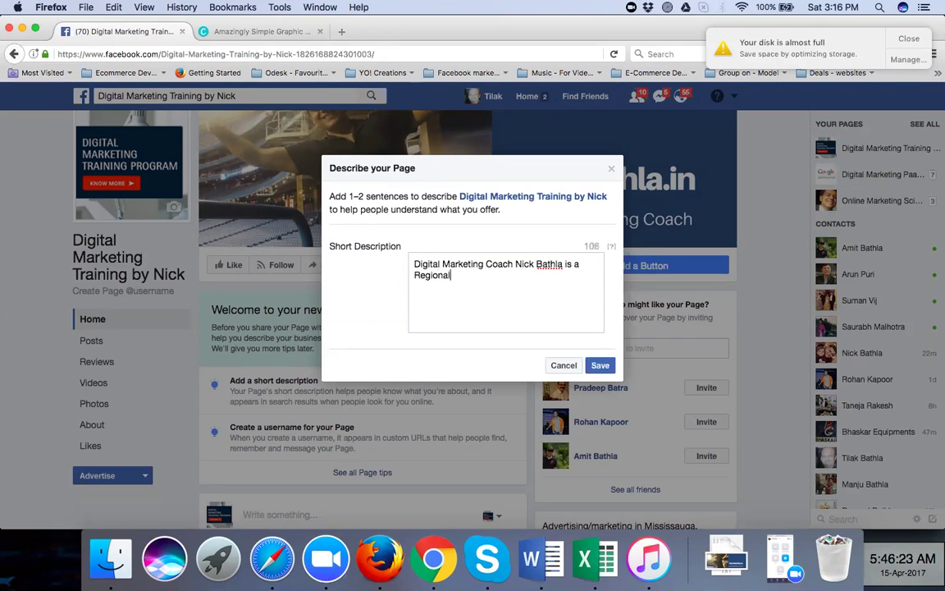
type(" Trainer wih GOOGLE")
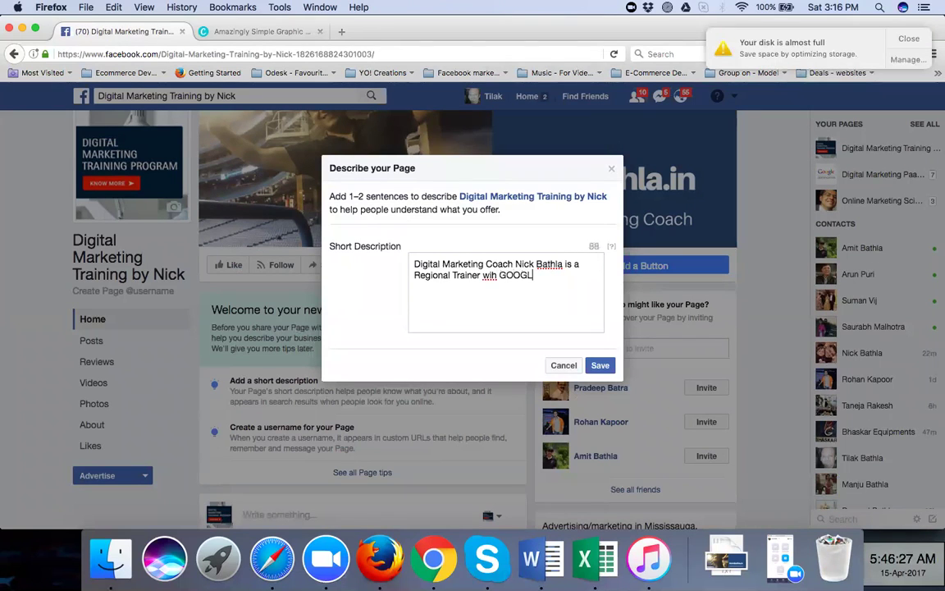
left_click(492, 277)
type("t")
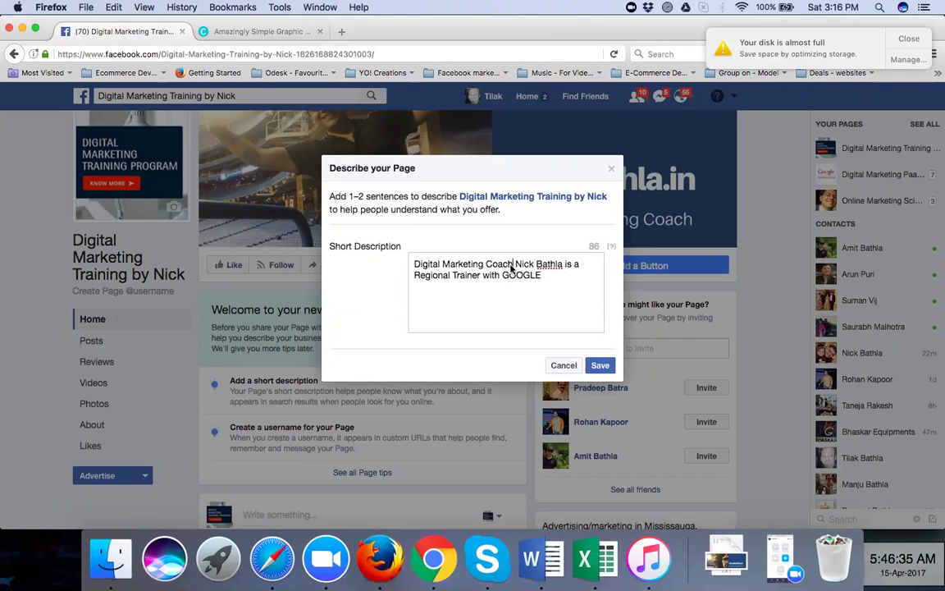
Tidy up the description text and save it as the page's short description
double_click(596, 246)
left_click(558, 276)
left_click_drag(558, 276, 403, 267)
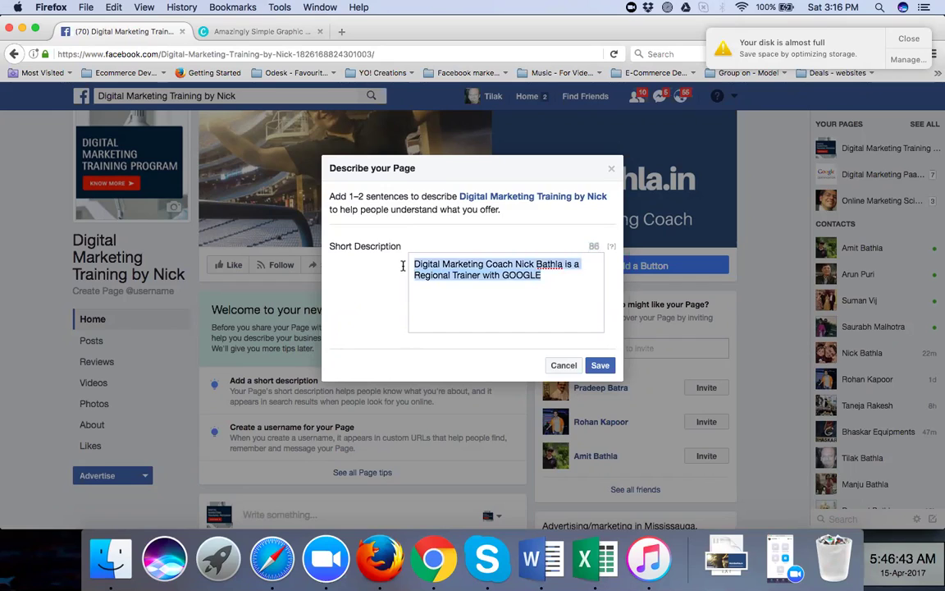
key("super+x")
key("super+v")
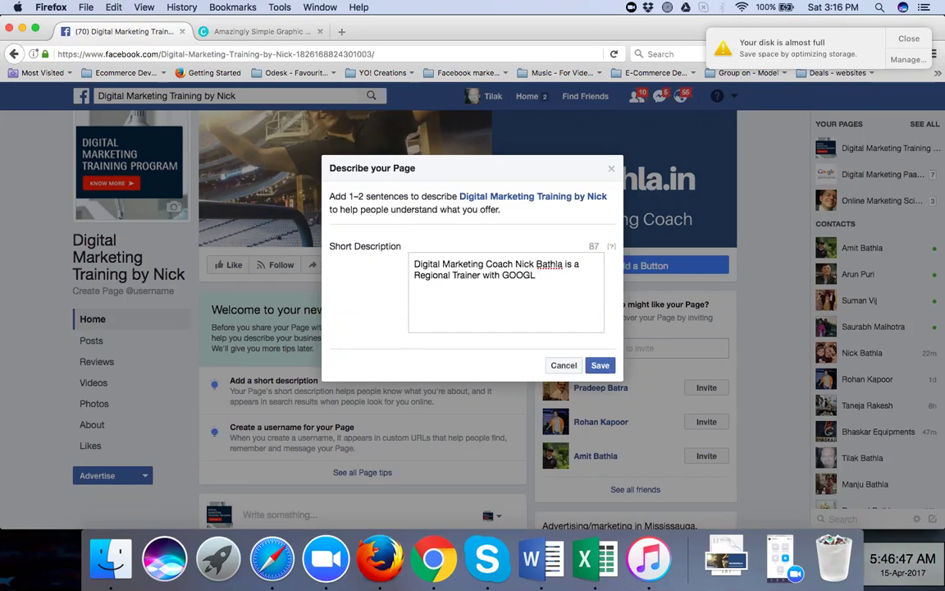
type("E")
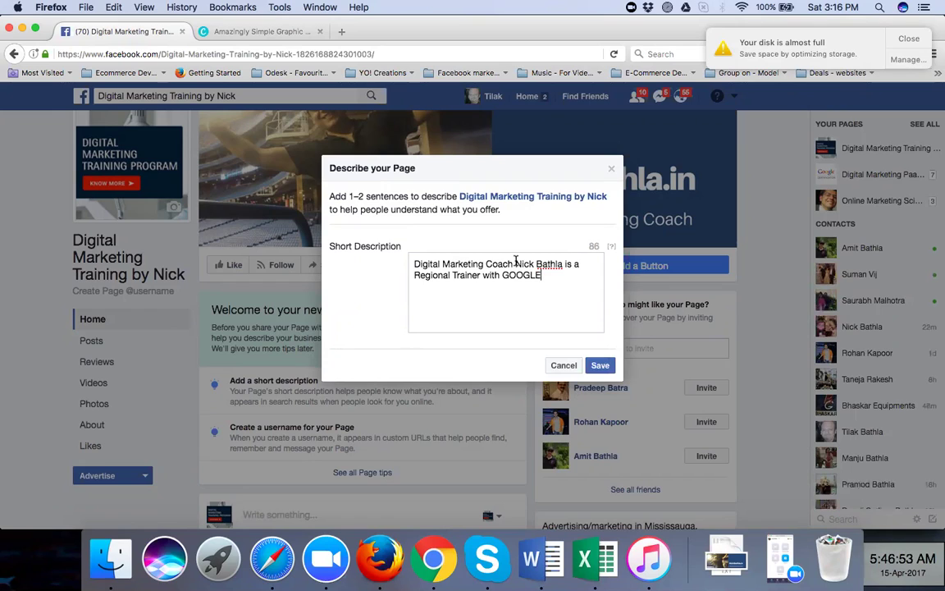
left_click_drag(414, 264, 513, 264)
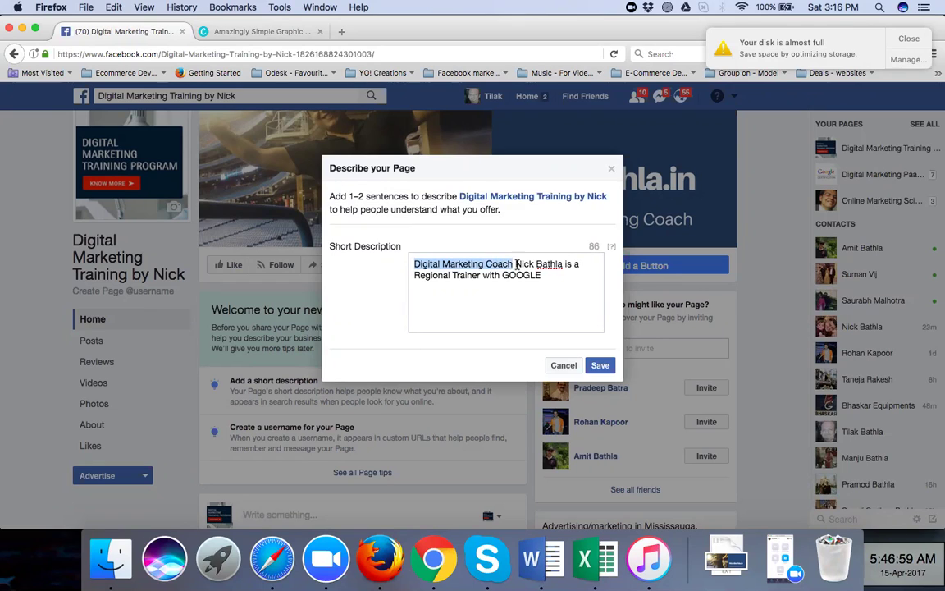
left_click(550, 281)
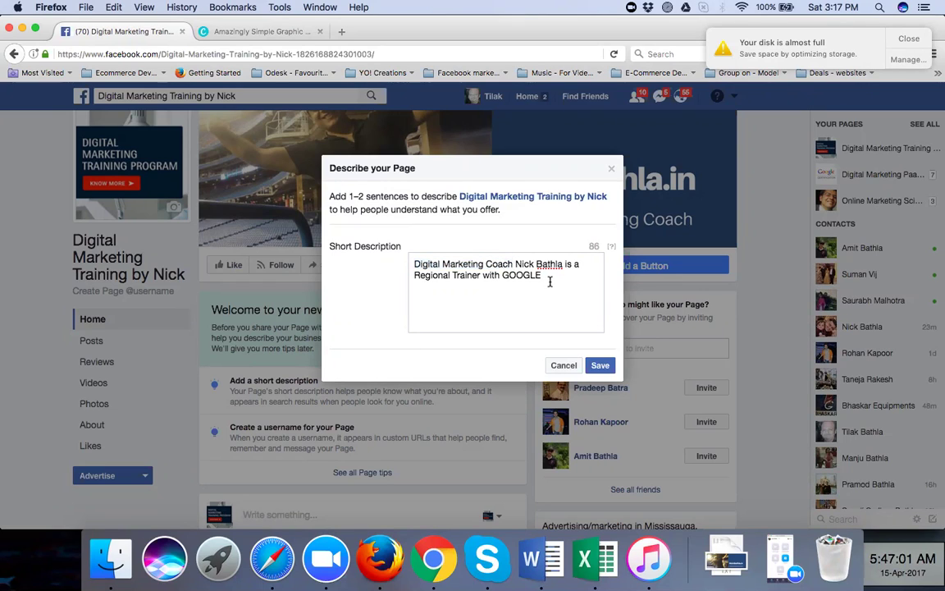
left_click(601, 366)
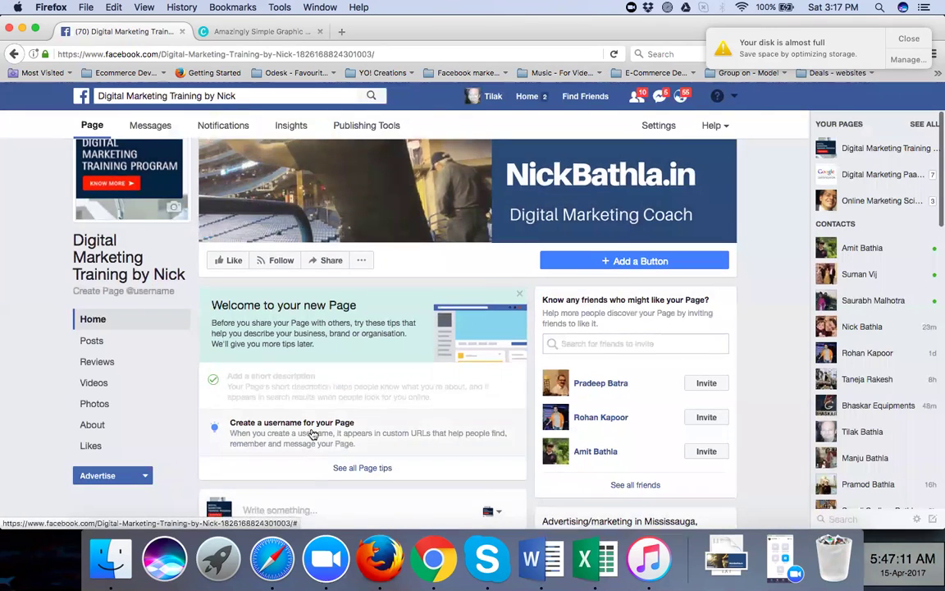
Create the available page username digital.marketing.coach.nick
scroll(306, 390, "down", 3)
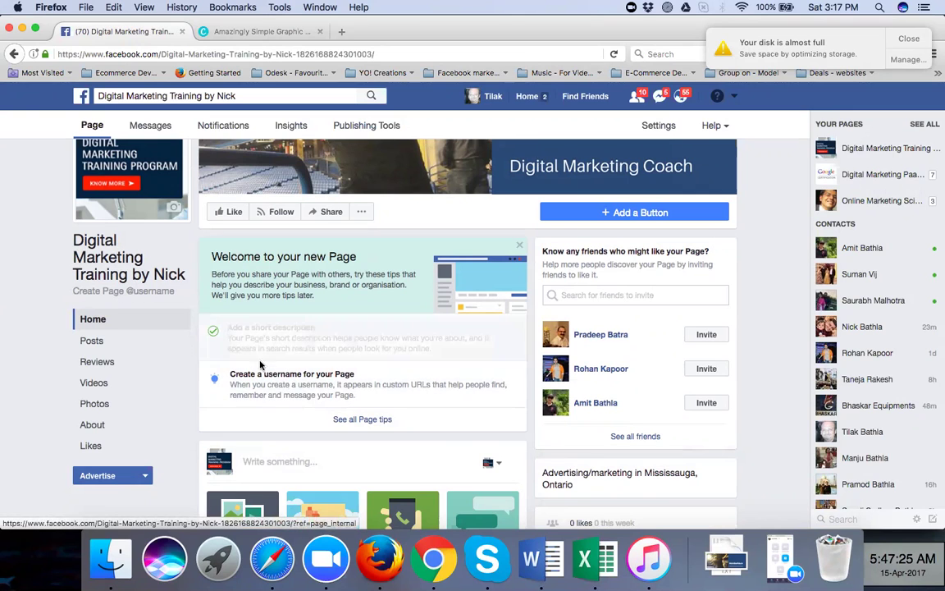
left_click(289, 392)
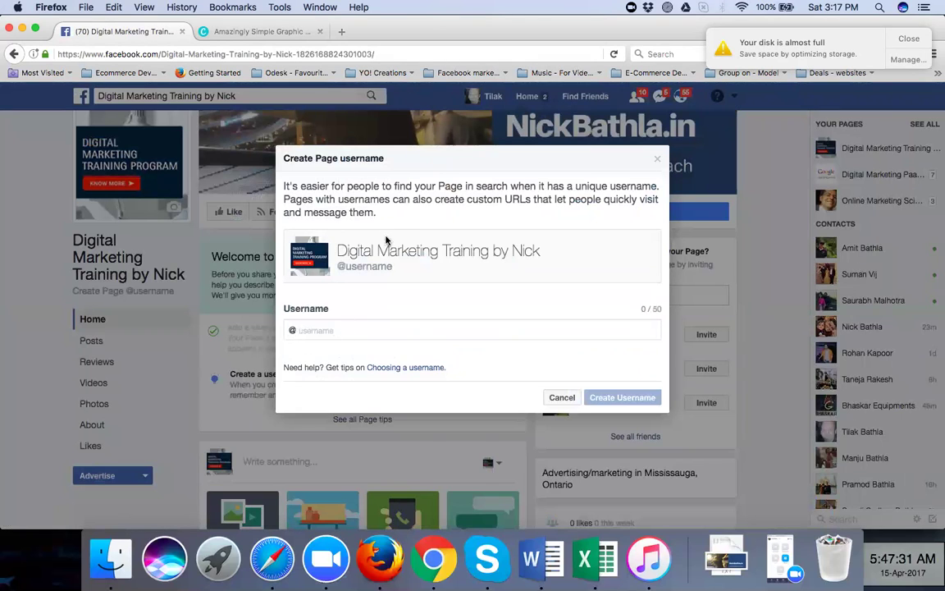
left_click(356, 330)
type("digital-marketing")
key("BackSpace")
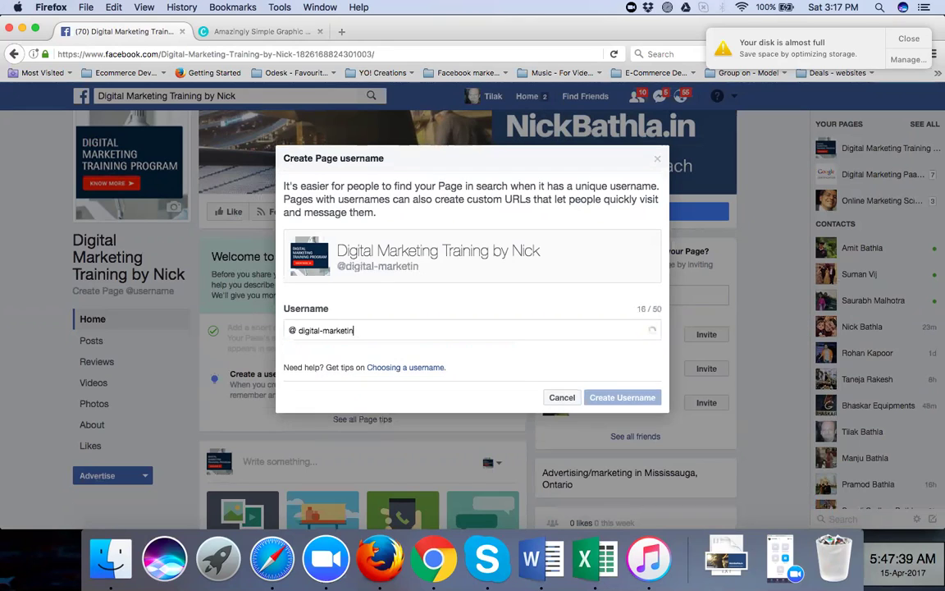
key("BackSpace")
key("BackSpace")
key("BackSpace")
key("BackSpace")
key("BackSpace")
key("BackSpace")
key("BackSpace")
key("BackSpace")
key("BackSpace")
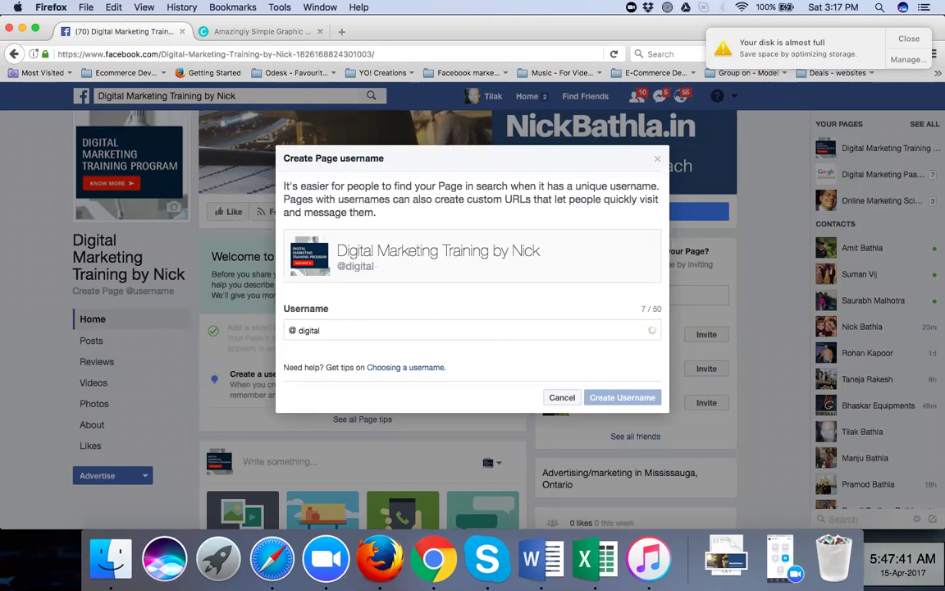
type(".marketi")
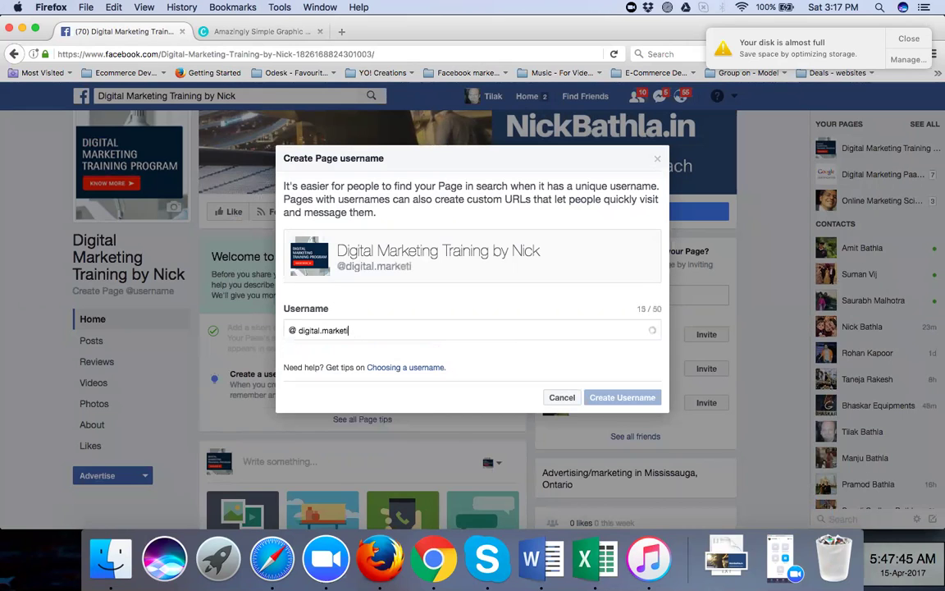
type("ng.coach")
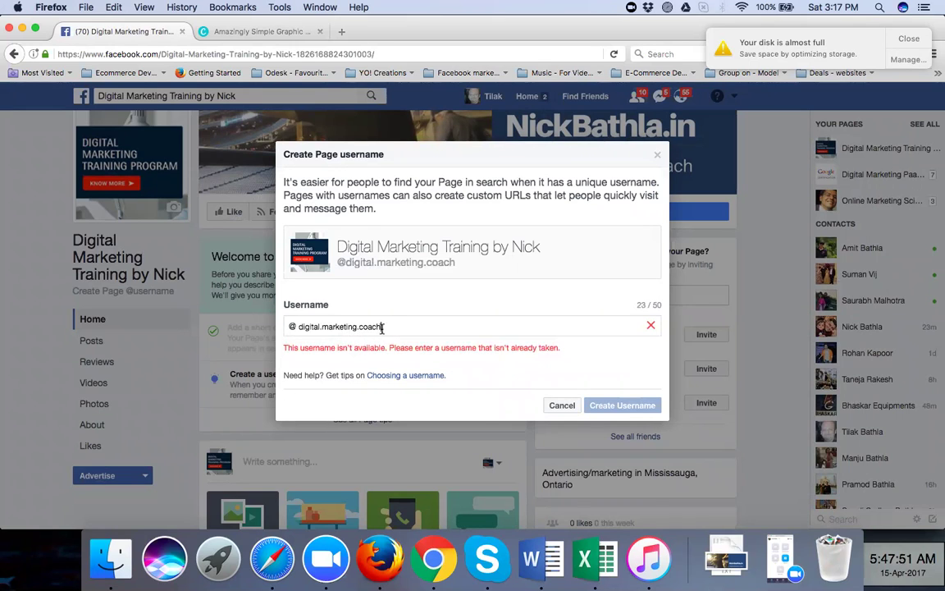
type(".nick")
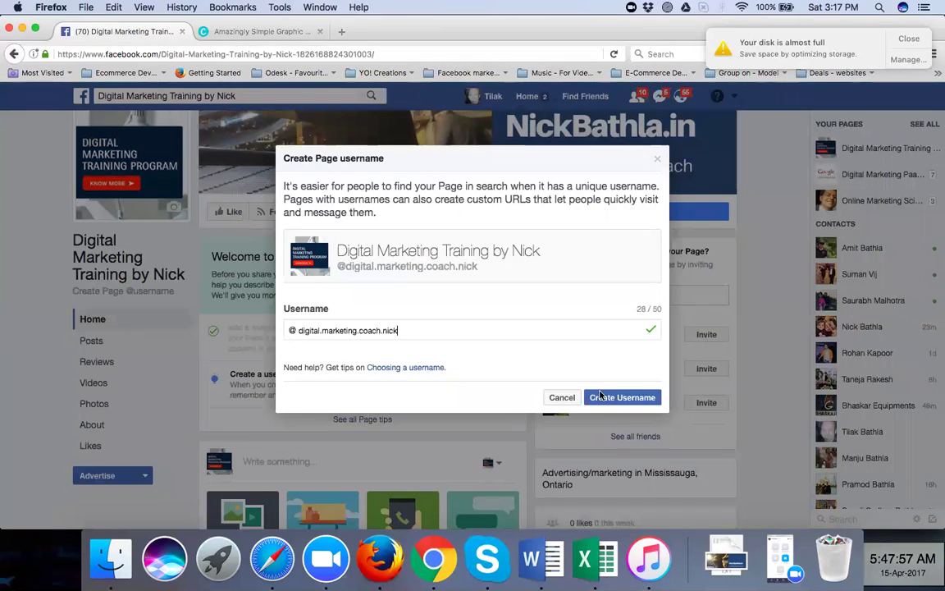
left_click(621, 397)
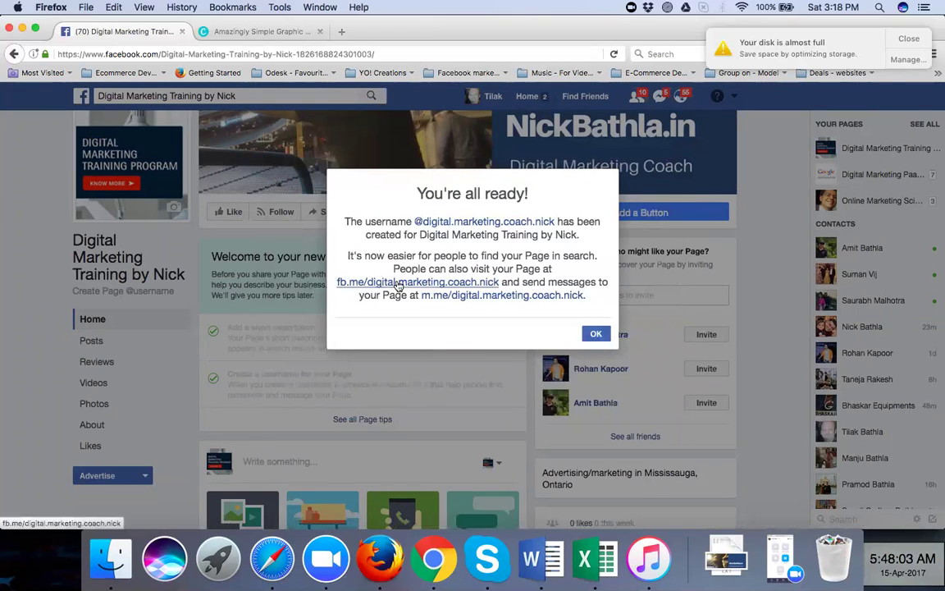
Open the page's fb.me short link in a second tab, then return to the confirmation tab
left_click(398, 284)
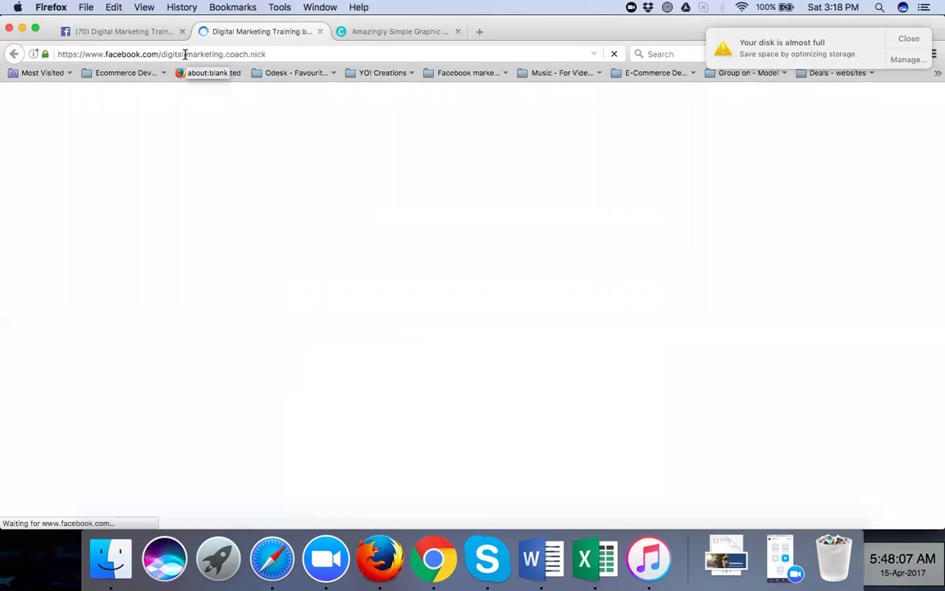
left_click(279, 55)
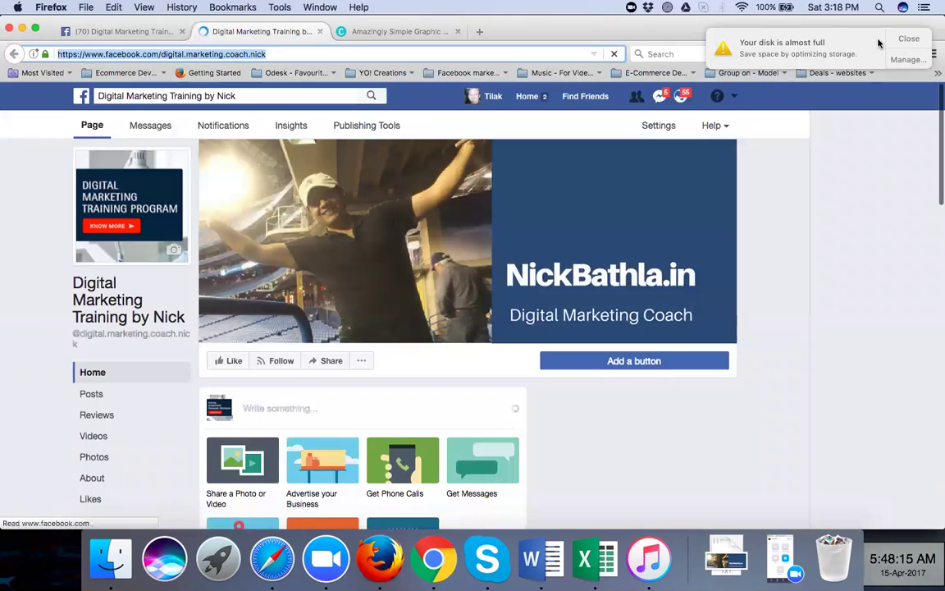
left_click(909, 39)
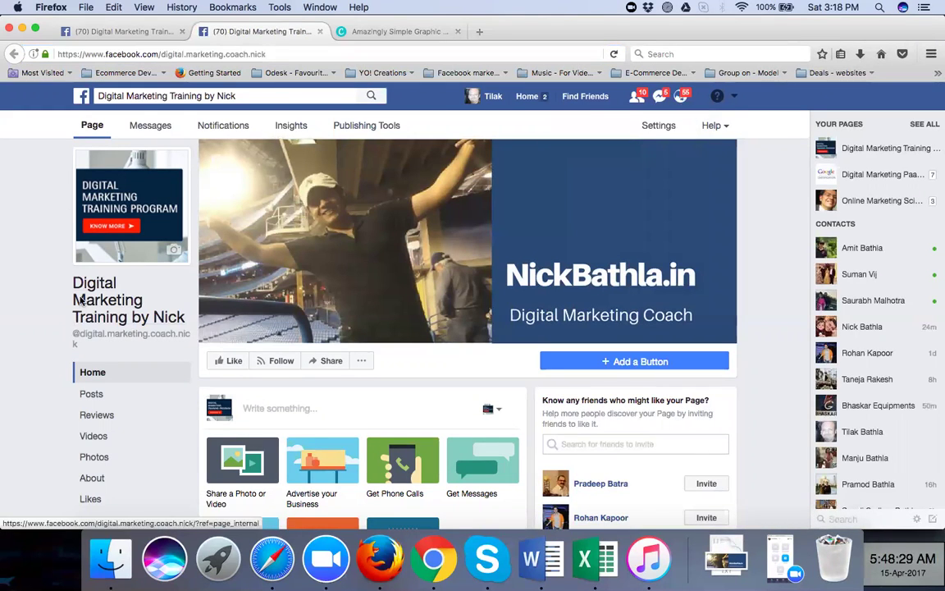
left_click(145, 31)
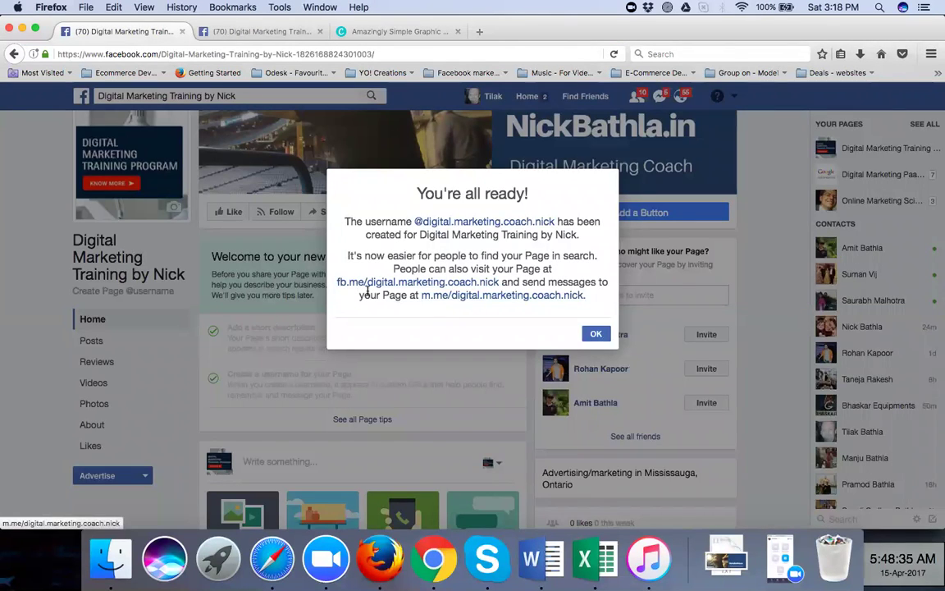
Copy the fb.me link, load it in the second tab, and like the new page
left_click_drag(336, 283, 499, 284)
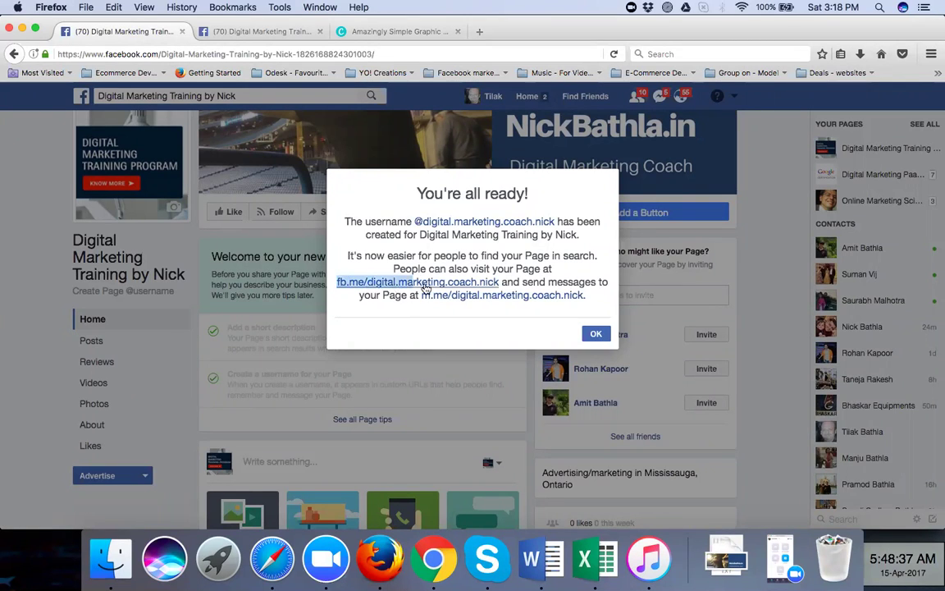
right_click(480, 283)
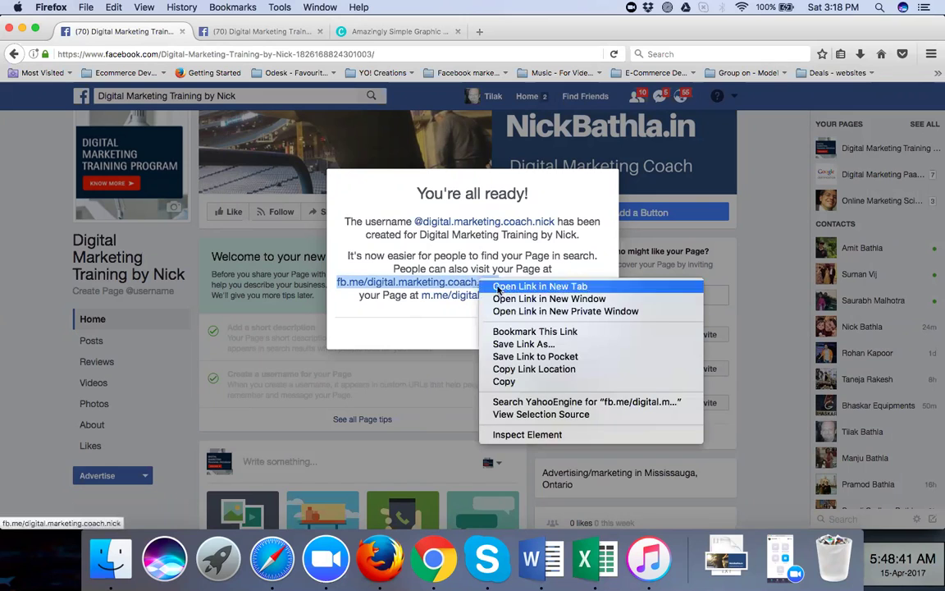
left_click(508, 382)
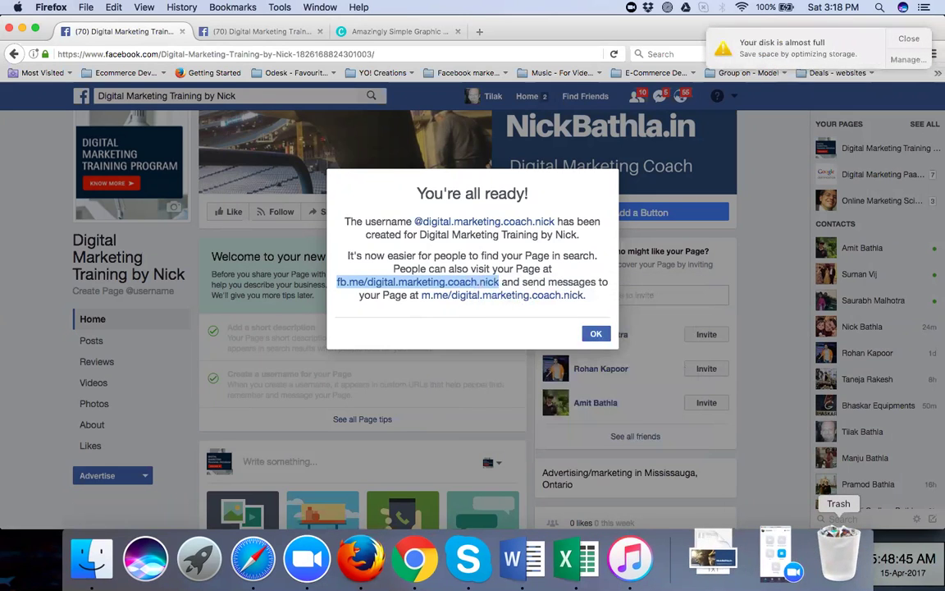
left_click(244, 33)
left_click(246, 54)
key("super+v")
key("Return")
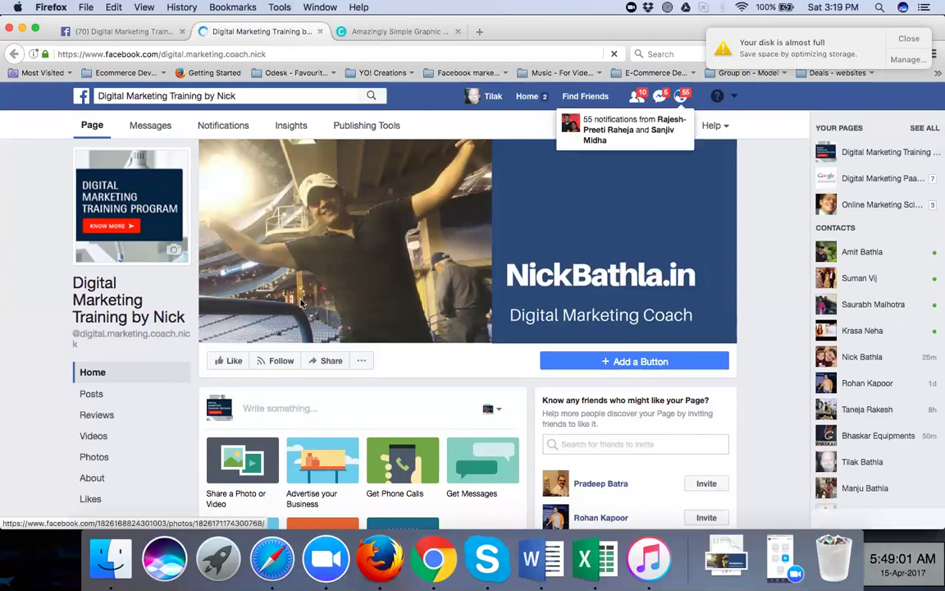
left_click(234, 361)
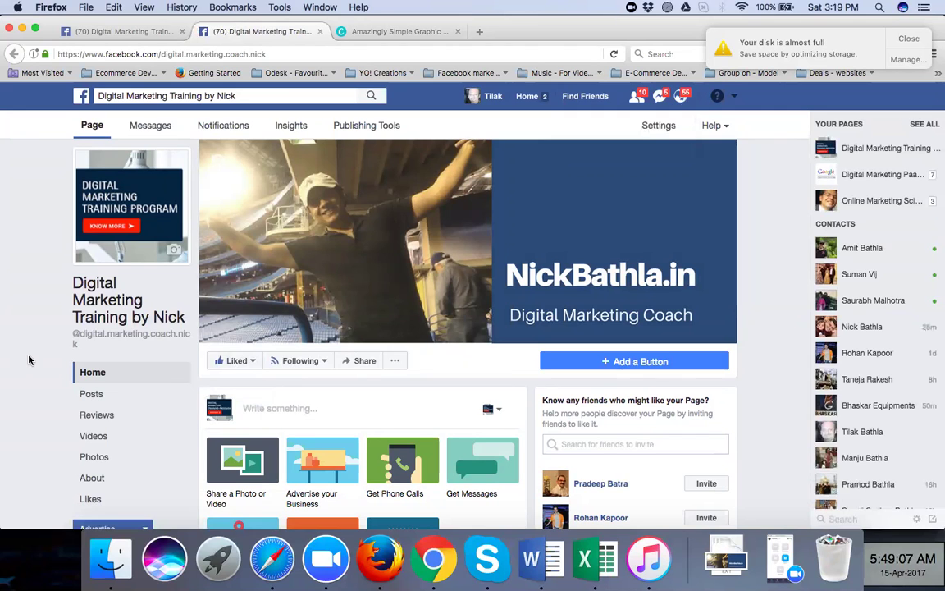
left_click(434, 557)
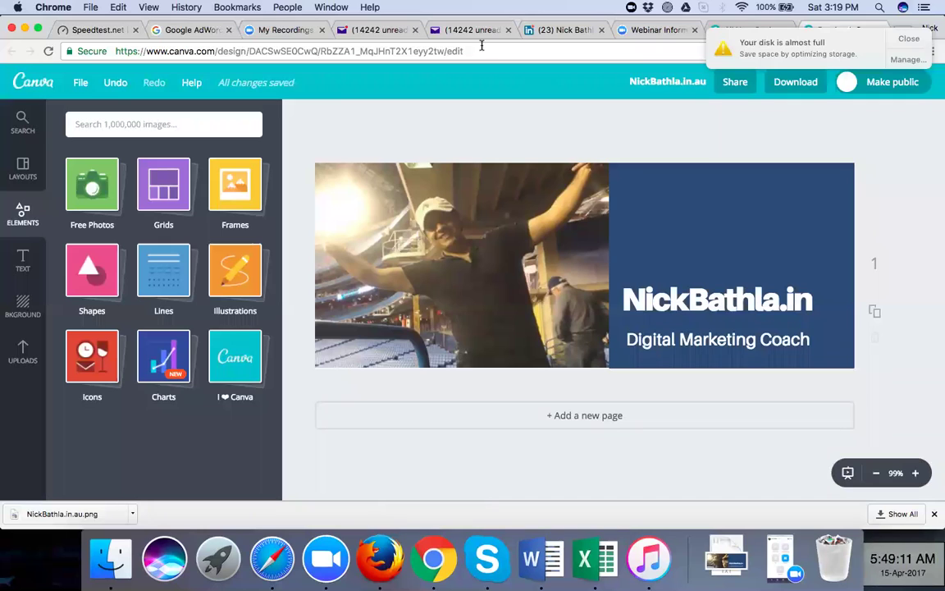
In a new Chrome tab, load the suggested Online Marketing Scientist page address after typing 'face'
left_click(908, 39)
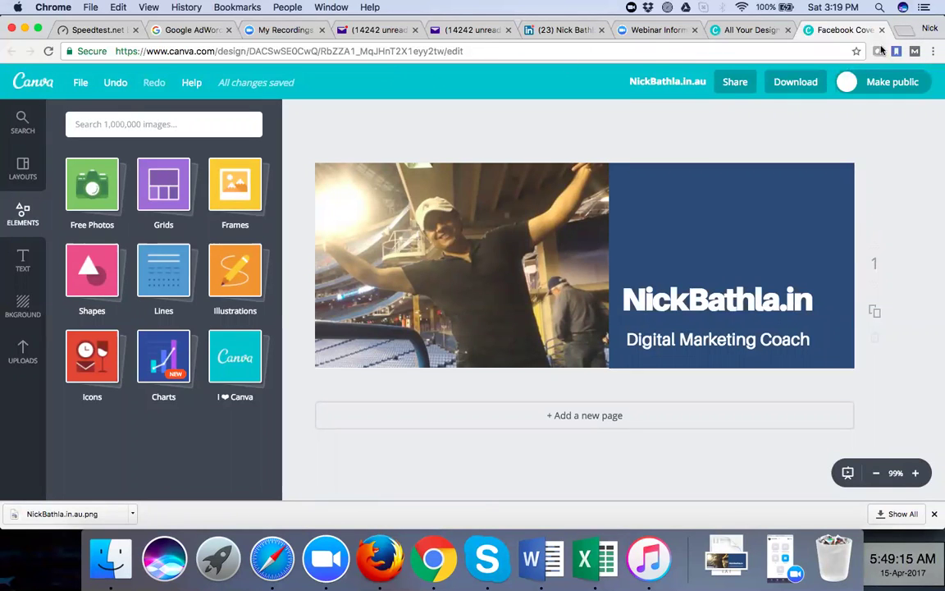
key("super+t")
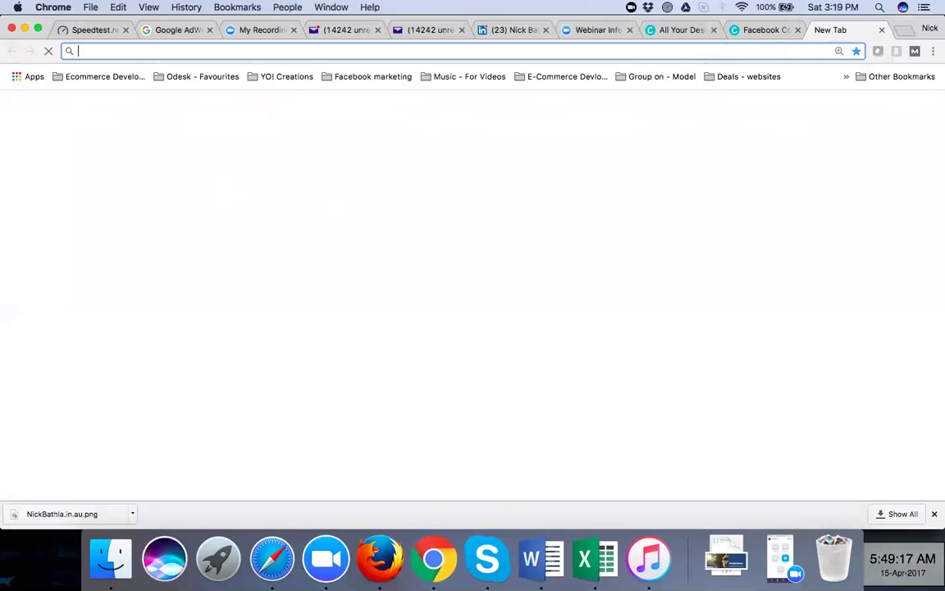
type("face")
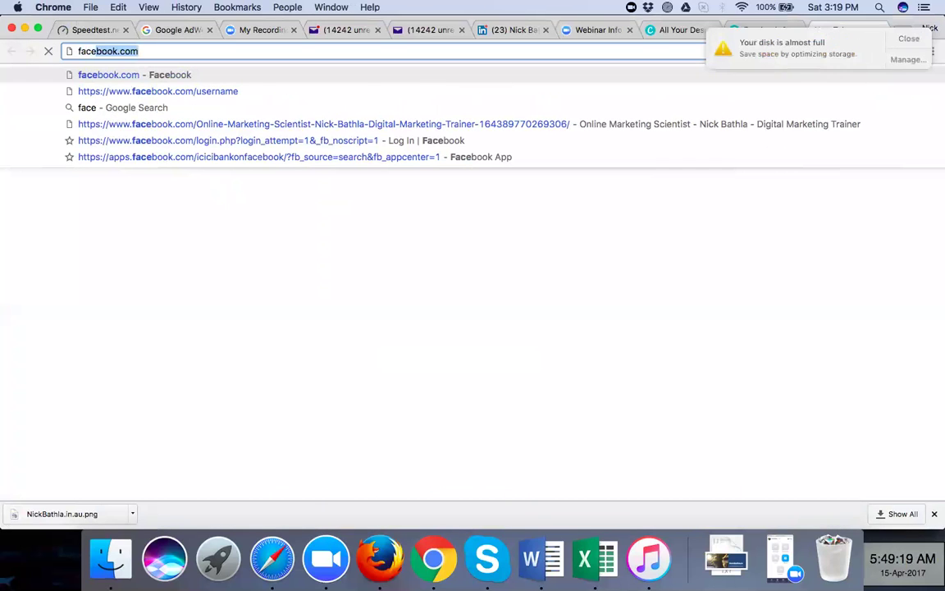
key("Down")
key("Down")
key("Down")
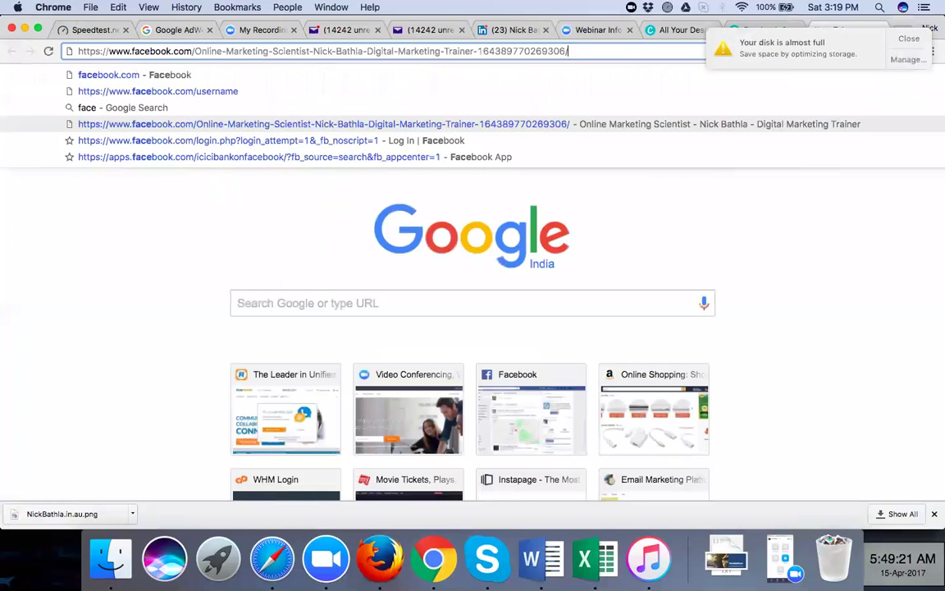
key("super+a")
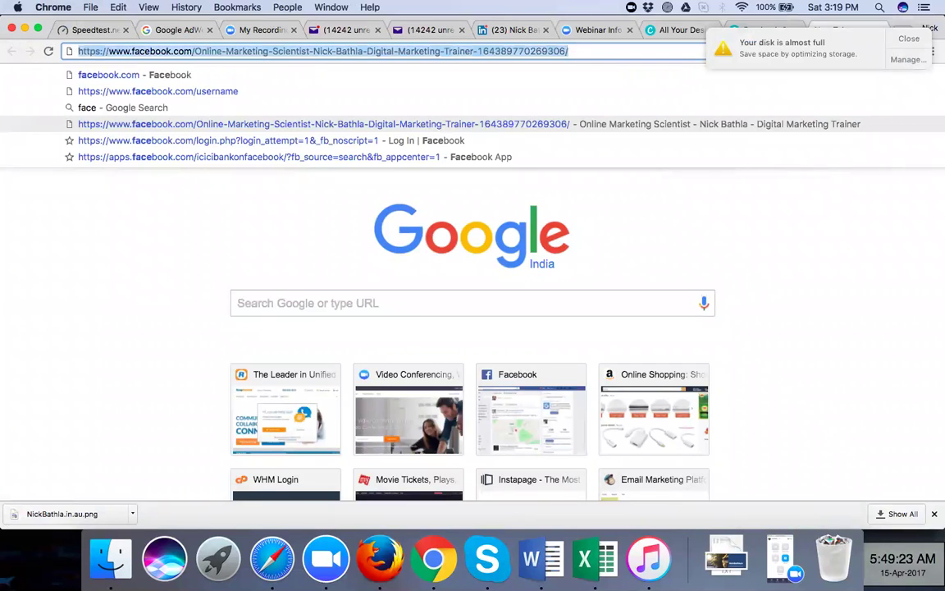
key("Return")
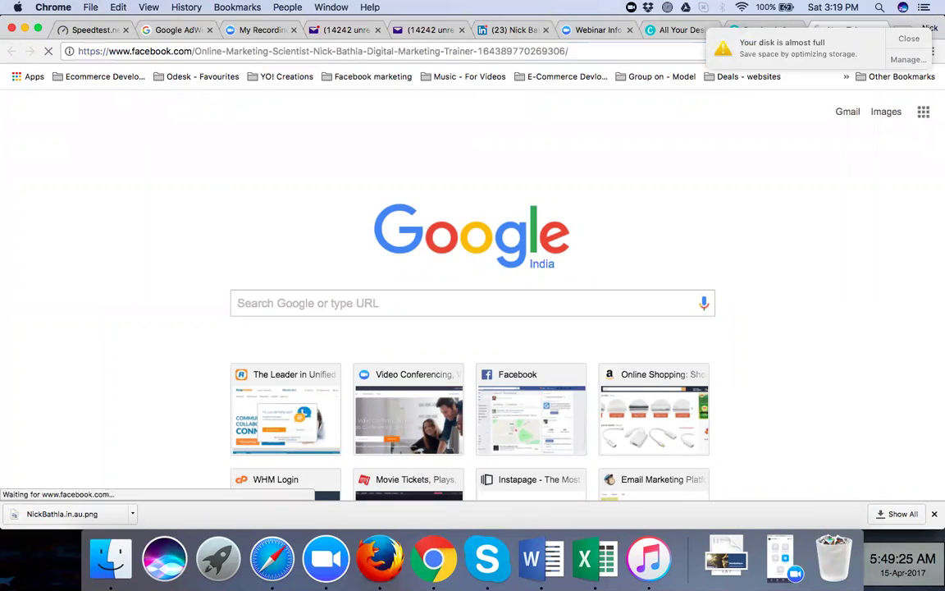
left_click(908, 39)
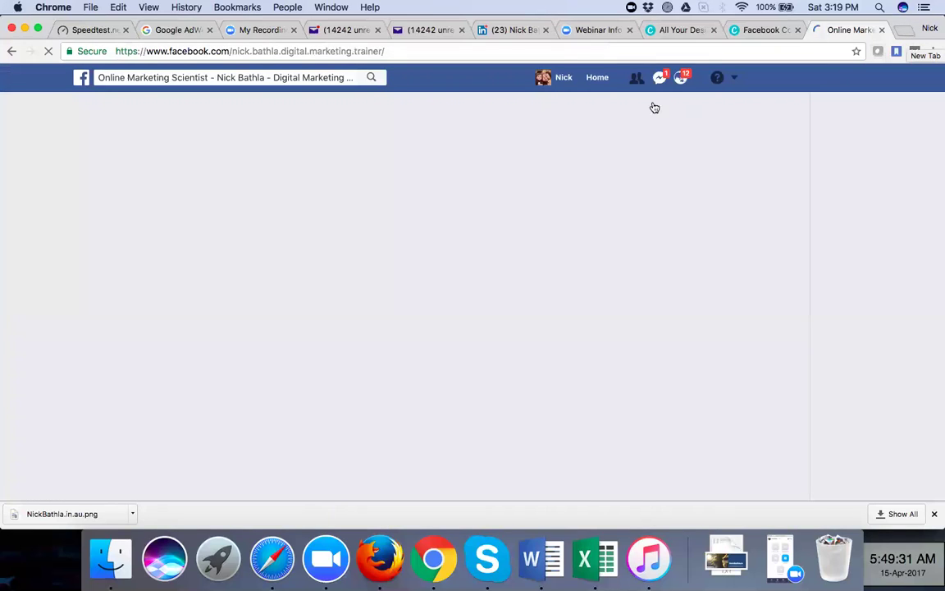
Scroll through the Online Marketing Scientist page, then return to the new page in Firefox
left_click(559, 52)
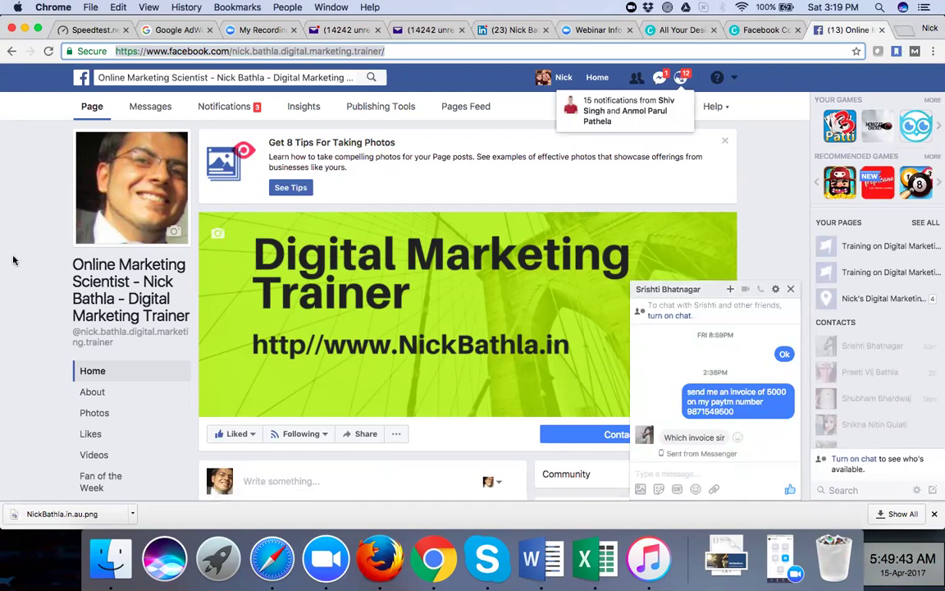
scroll(33, 265, "down", 3)
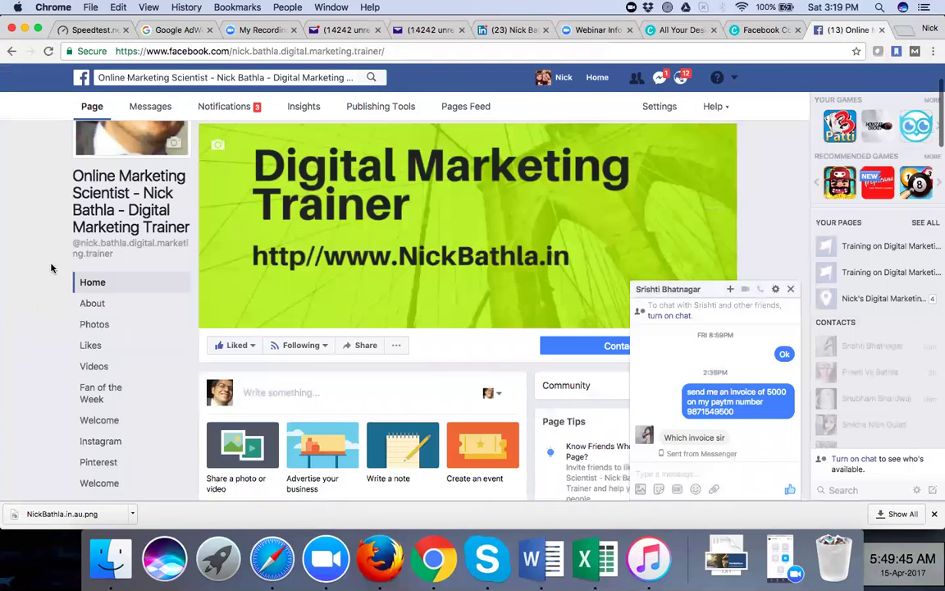
mouse_move(284, 356)
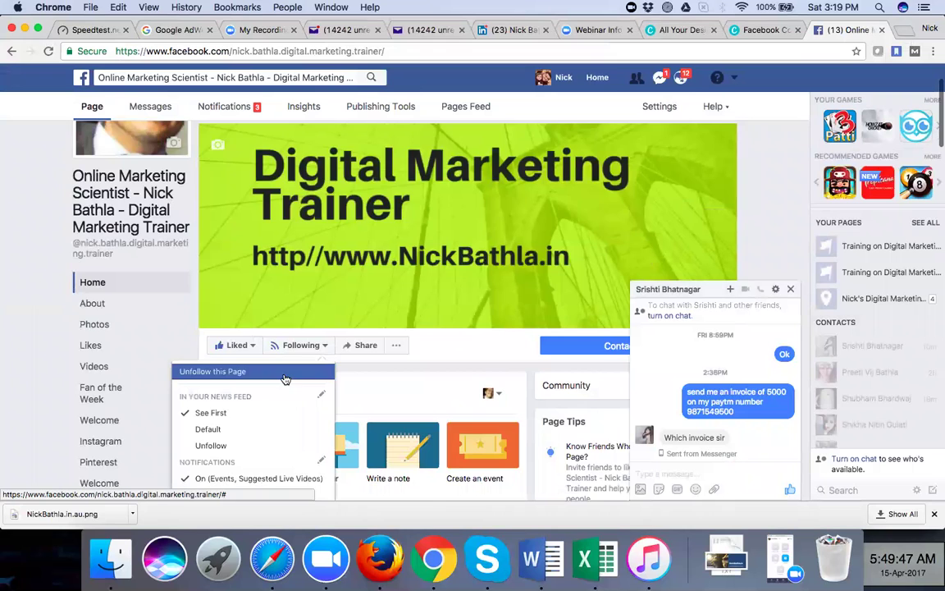
scroll(285, 378, "down", 10)
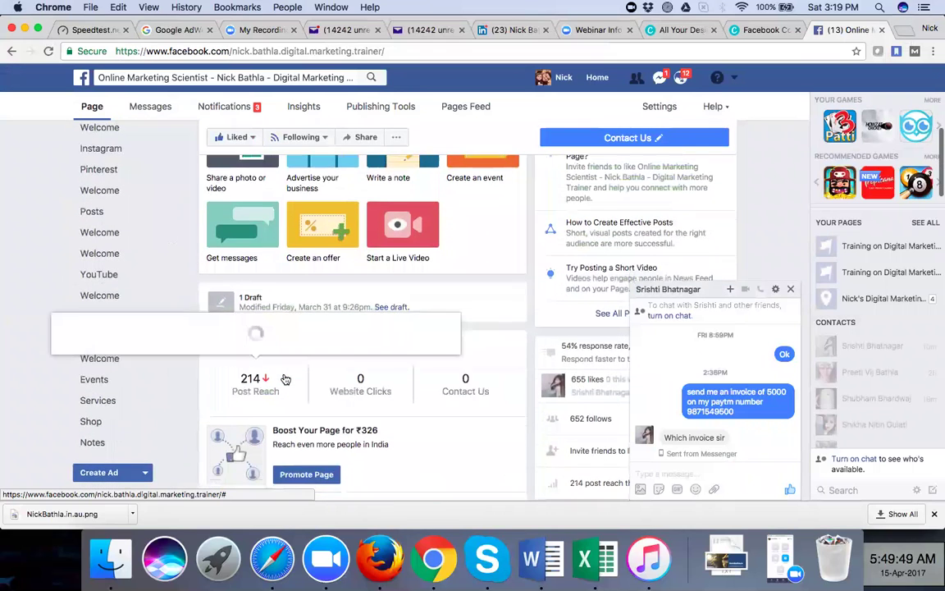
scroll(285, 378, "down", 1)
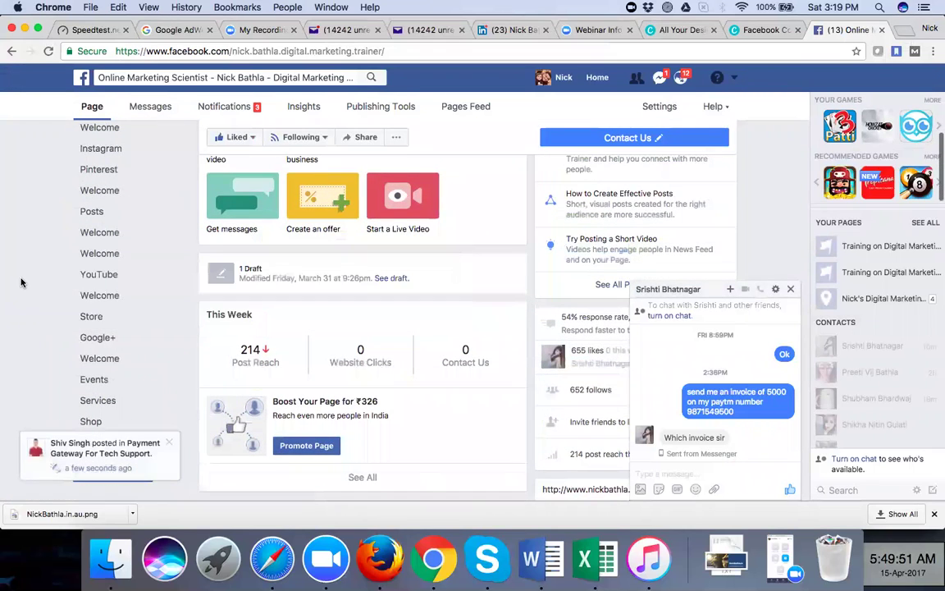
scroll(21, 282, "down", 3)
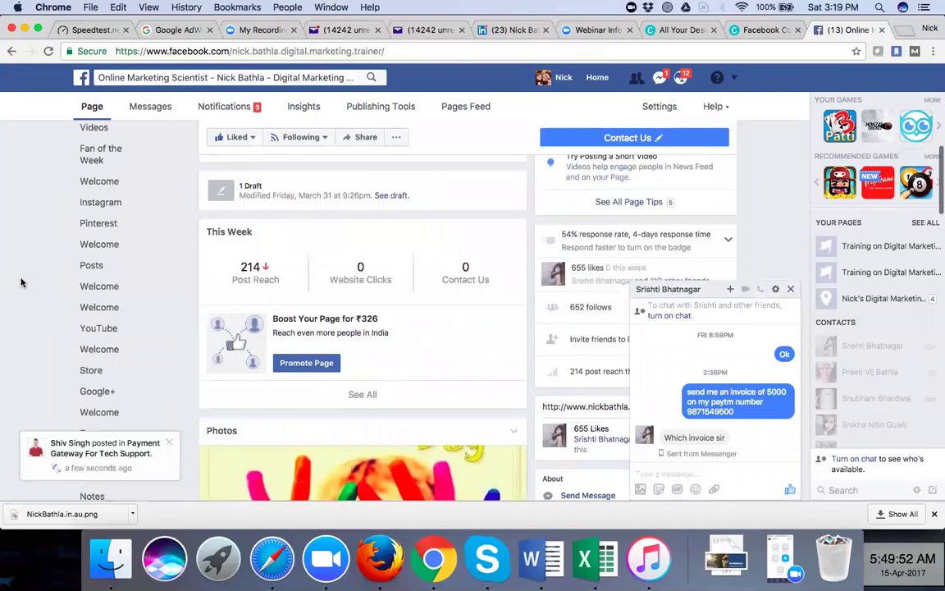
scroll(21, 282, "up", 3)
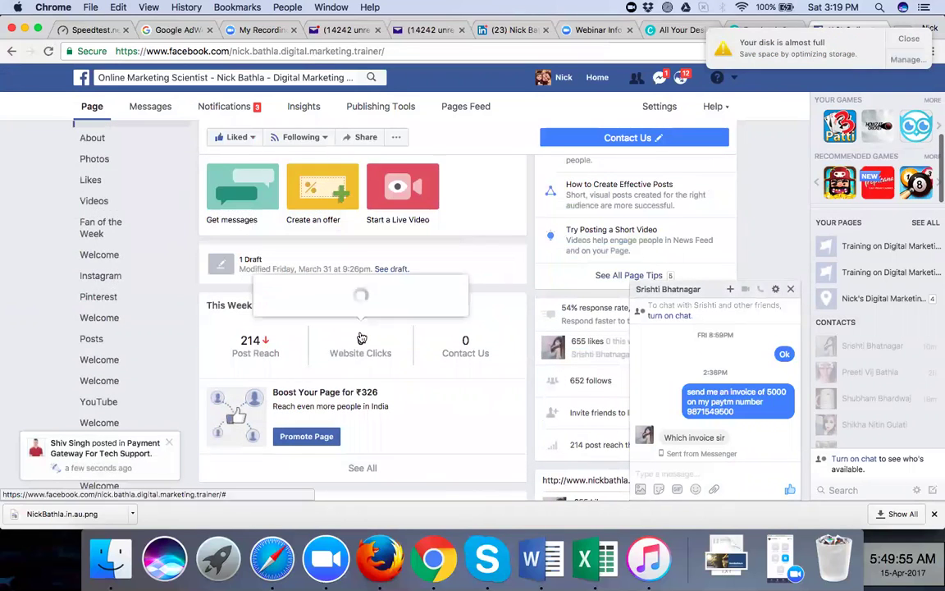
scroll(361, 337, "down", 10)
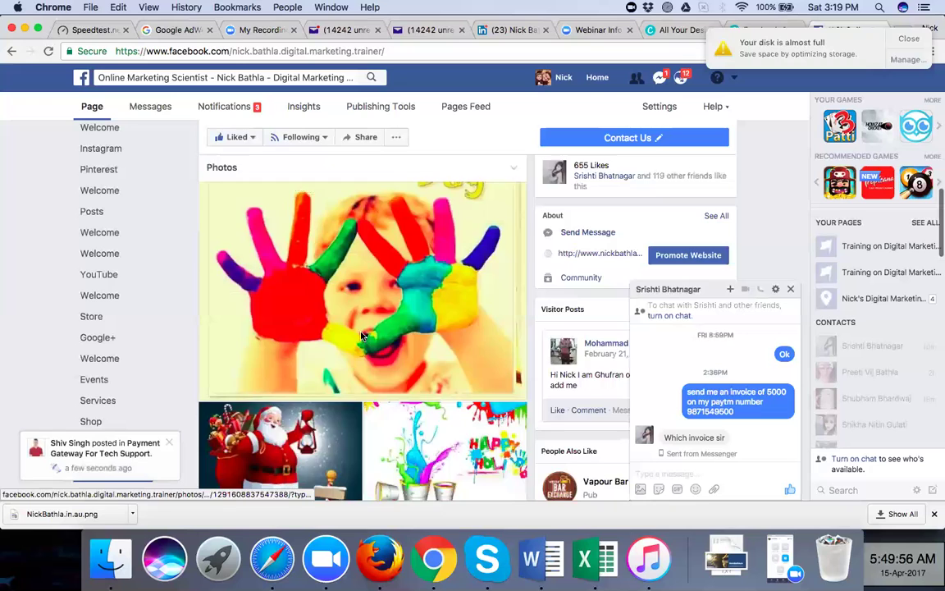
scroll(361, 337, "up", 2)
scroll(361, 337, "down", 6)
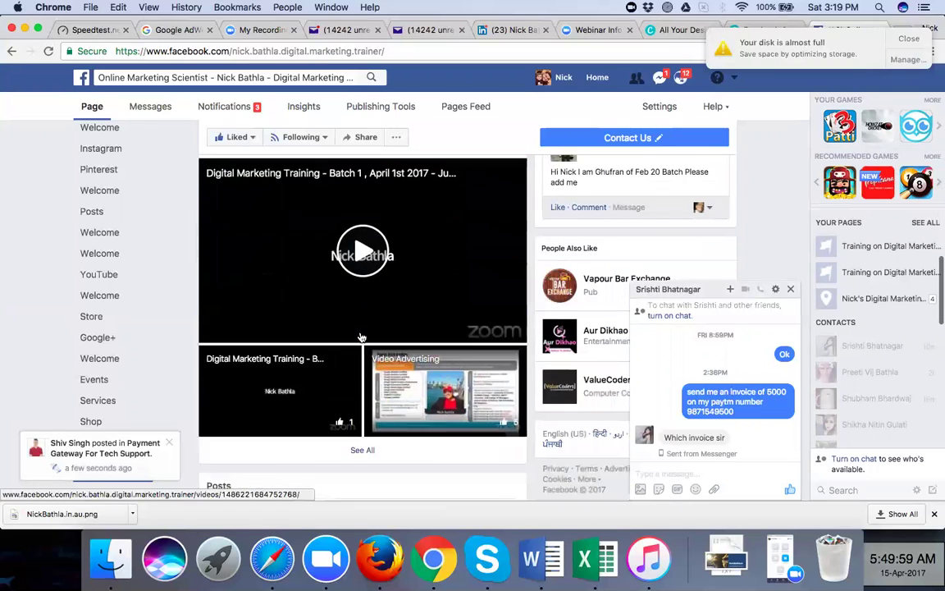
scroll(361, 338, "down", 10)
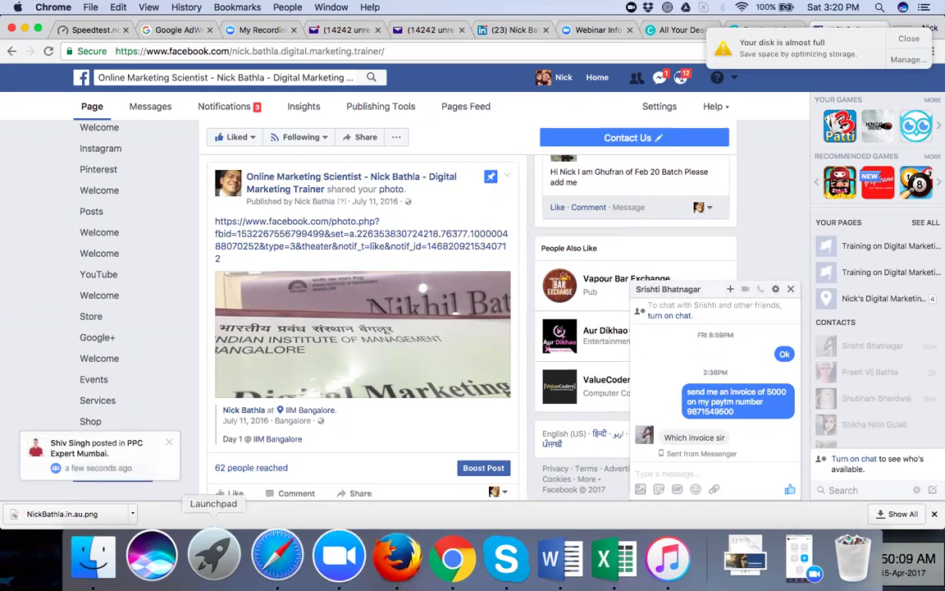
left_click(397, 558)
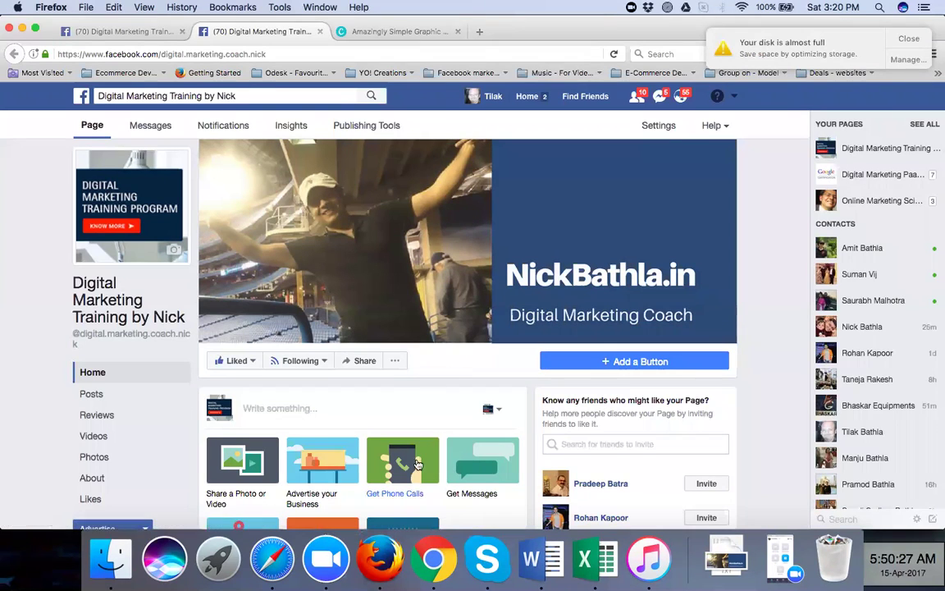
Check the Online Marketing Scientist page's Contact Us button in Chrome, then return to Firefox
mouse_move(472, 422)
scroll(407, 392, "down", 3)
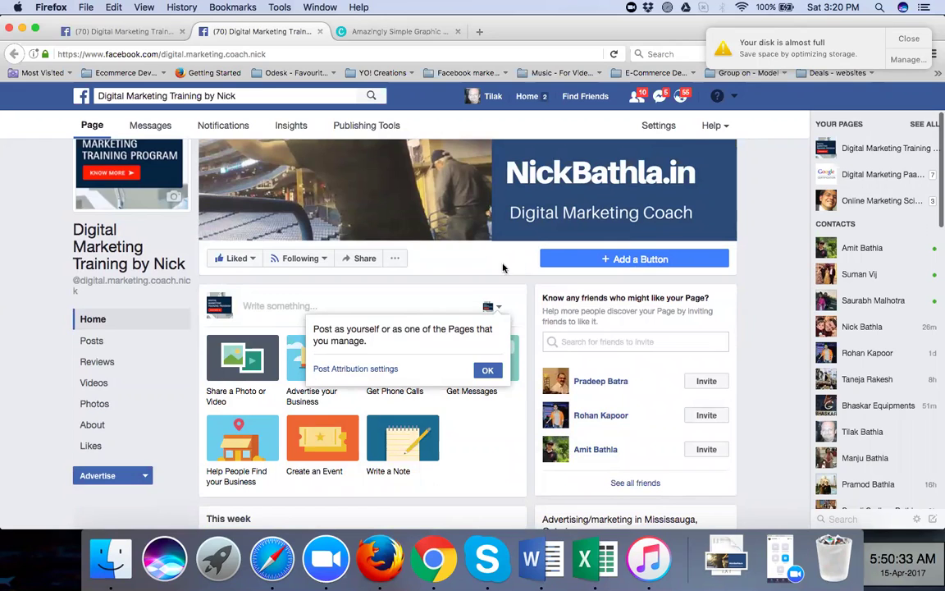
scroll(482, 268, "up", 3)
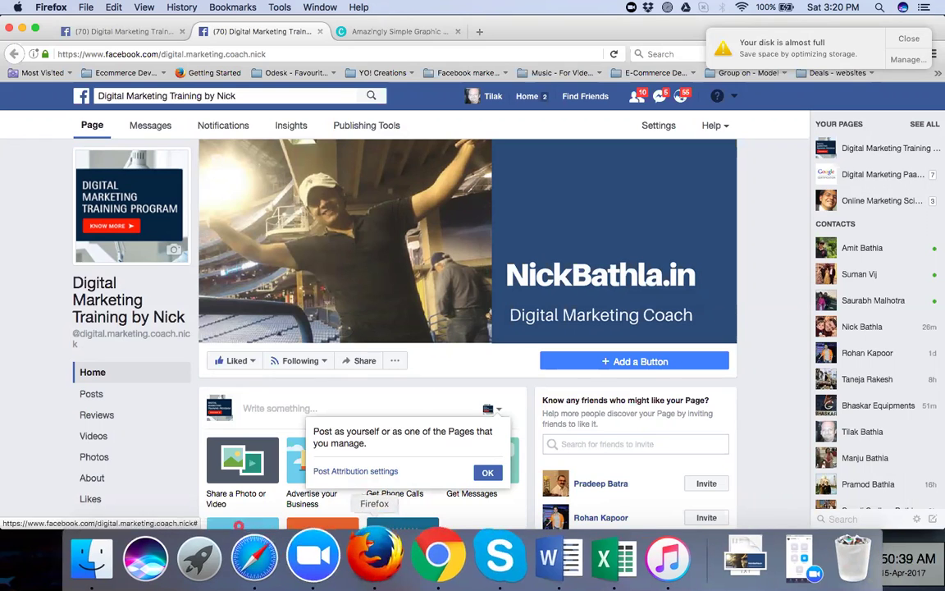
left_click(434, 558)
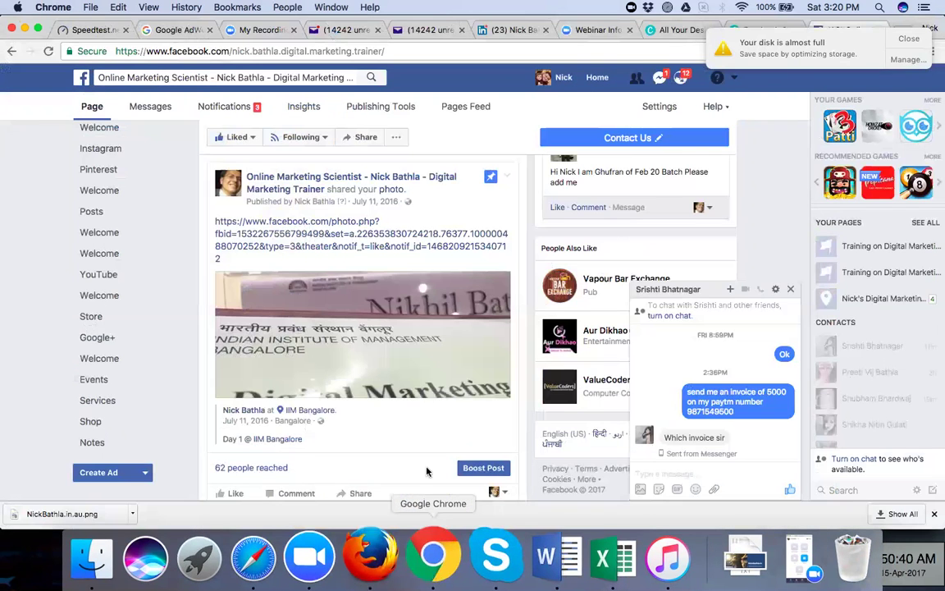
scroll(426, 471, "up", 10)
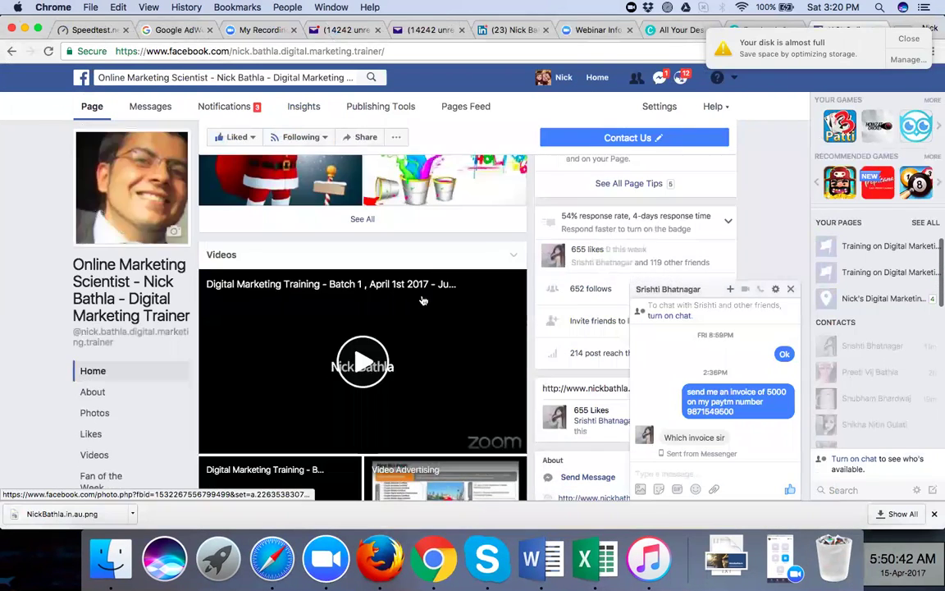
scroll(423, 300, "up", 5)
scroll(423, 301, "up", 2)
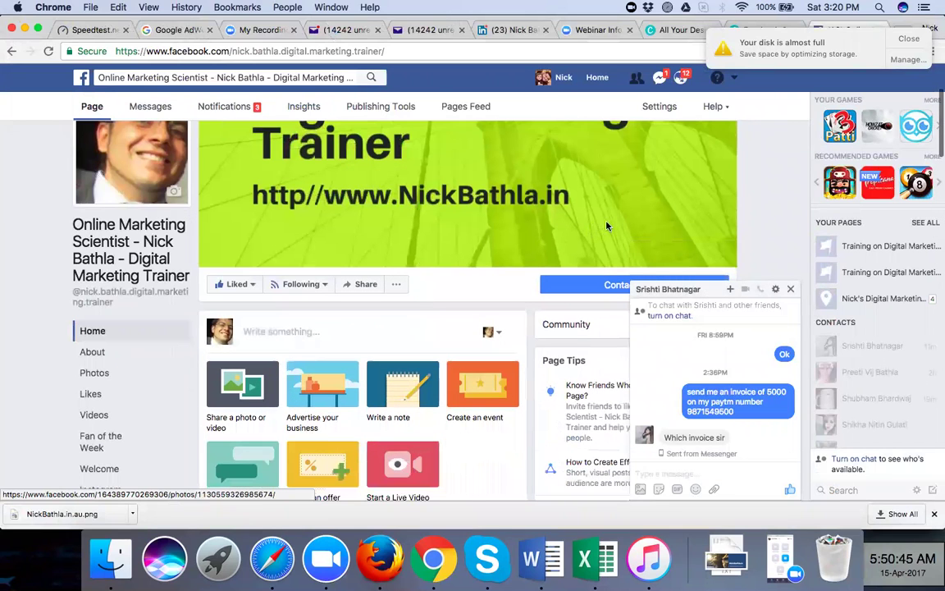
scroll(605, 224, "down", 2)
mouse_move(624, 225)
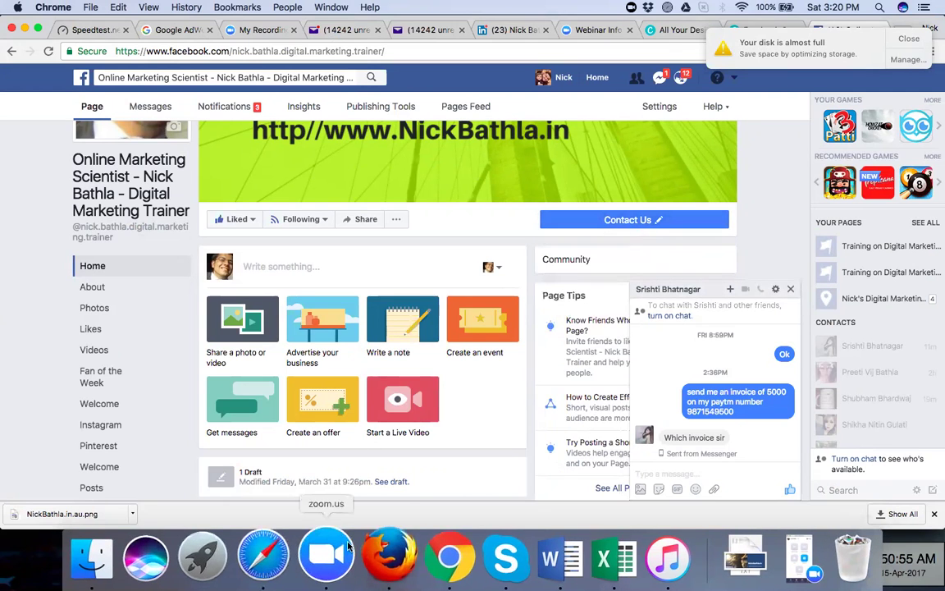
left_click(371, 554)
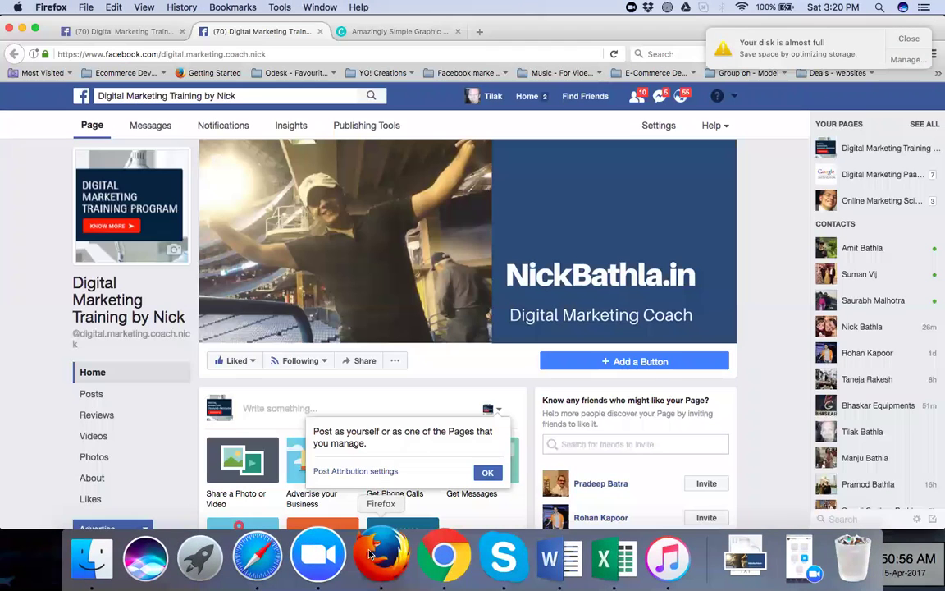
Start adding a page button and browse the Book services partner options
left_click(615, 361)
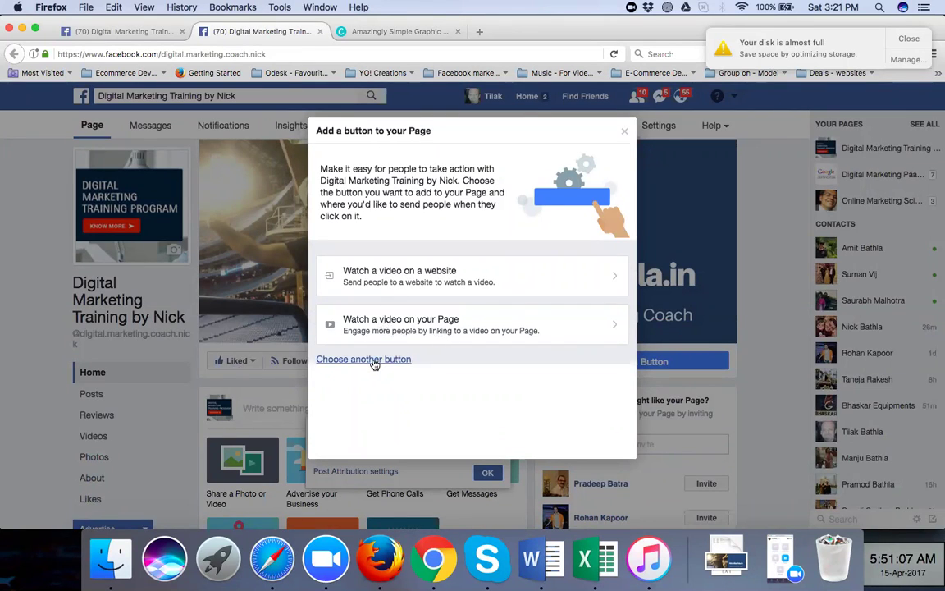
left_click(374, 361)
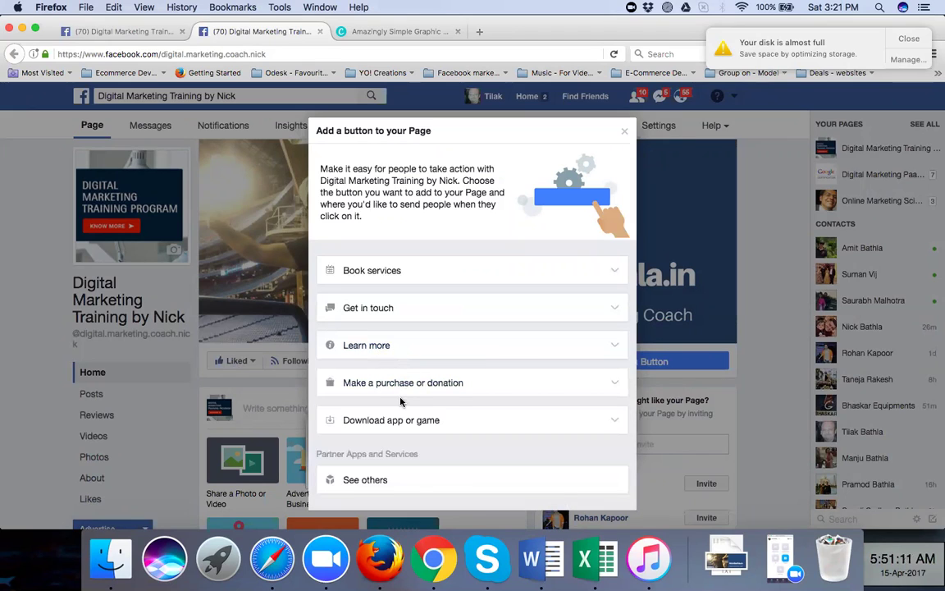
left_click(617, 272)
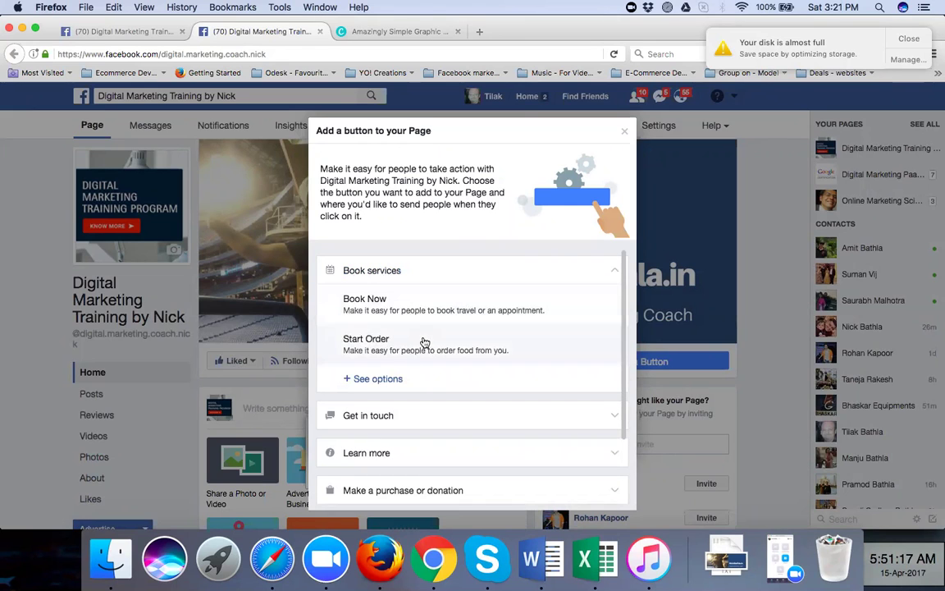
left_click(390, 380)
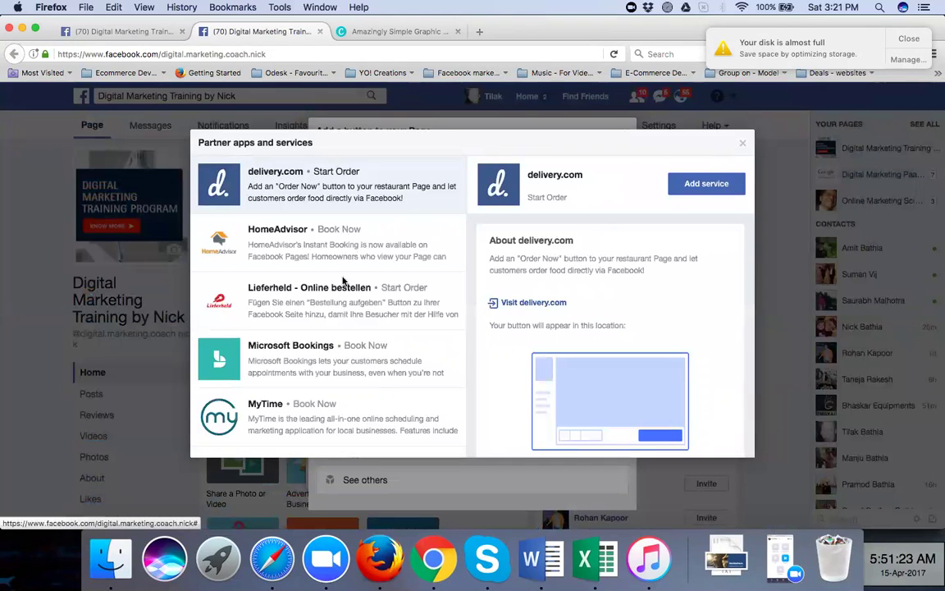
scroll(339, 312, "down", 5)
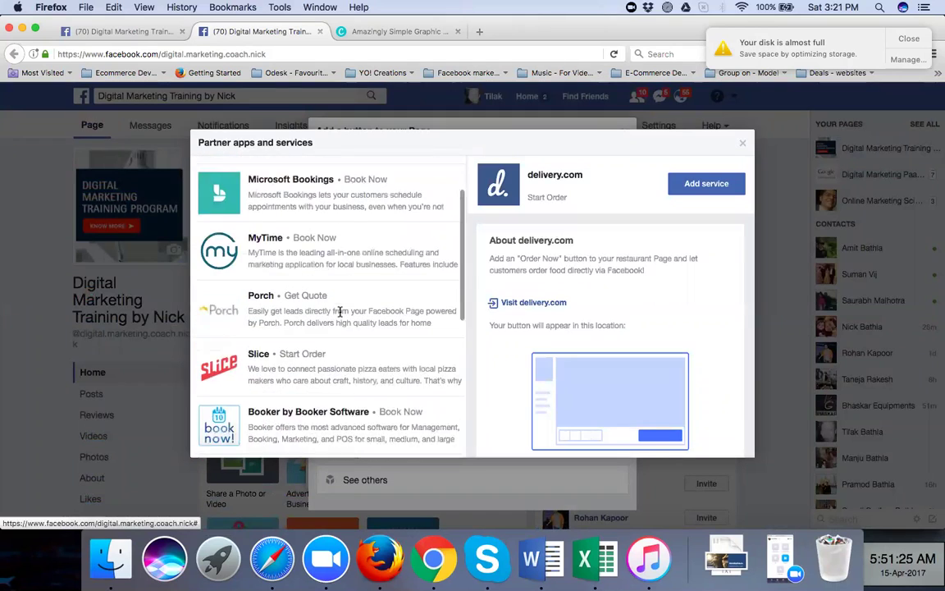
scroll(339, 312, "down", 1)
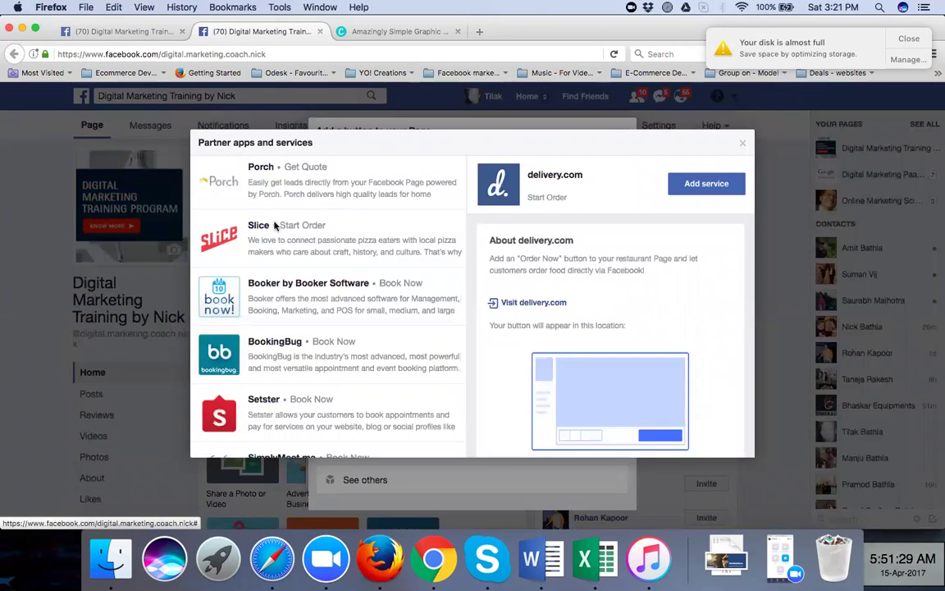
scroll(320, 281, "down", 3)
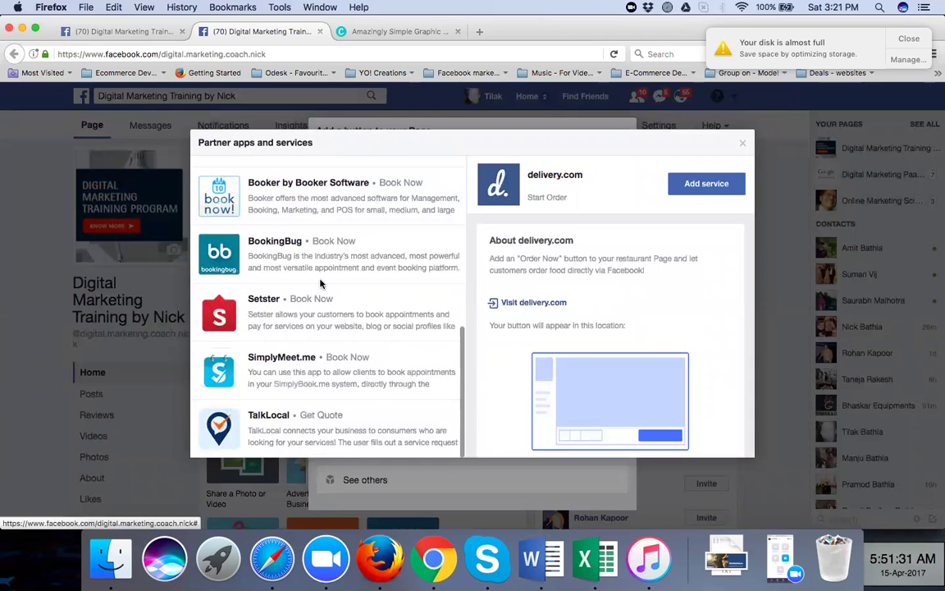
scroll(320, 284, "up", 3)
scroll(320, 283, "down", 3)
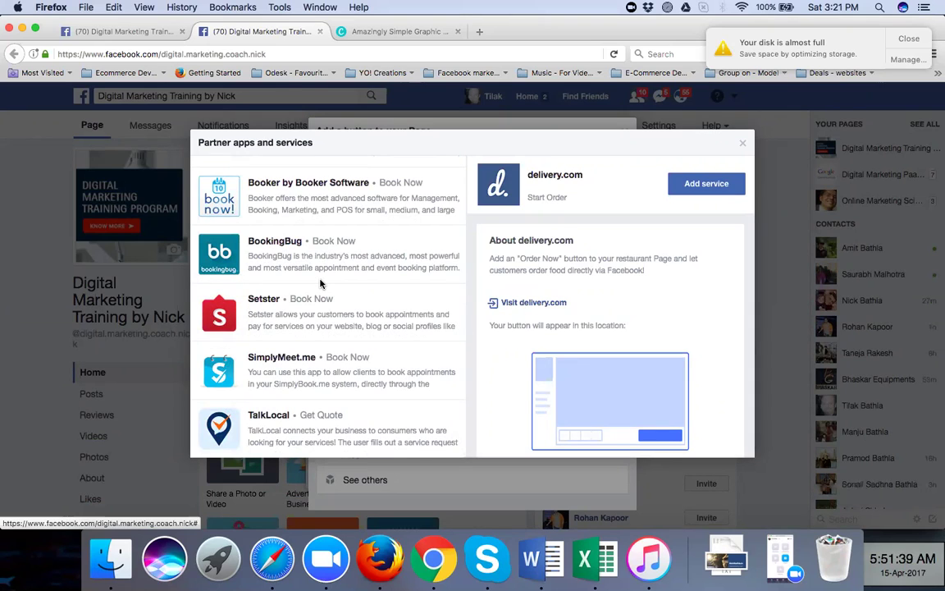
Close the partner list and expand the Get in touch choices, including Call Now
left_click(745, 145)
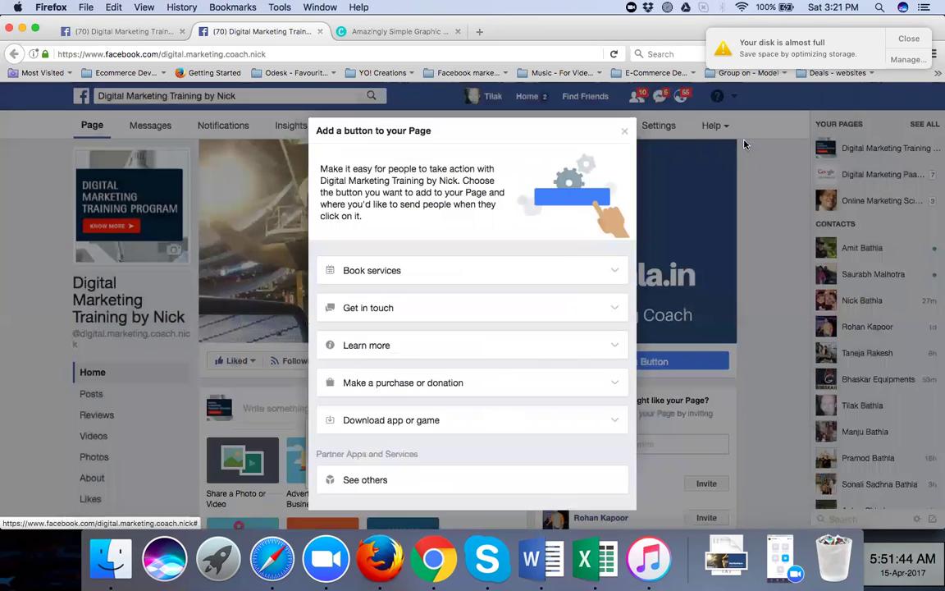
left_click(523, 307)
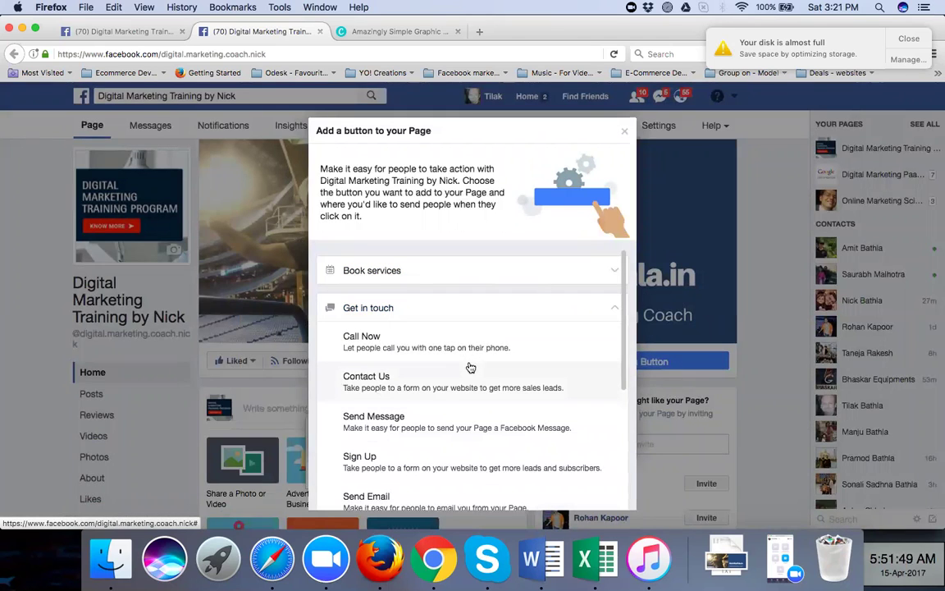
scroll(444, 415, "down", 1)
scroll(443, 414, "down", 1)
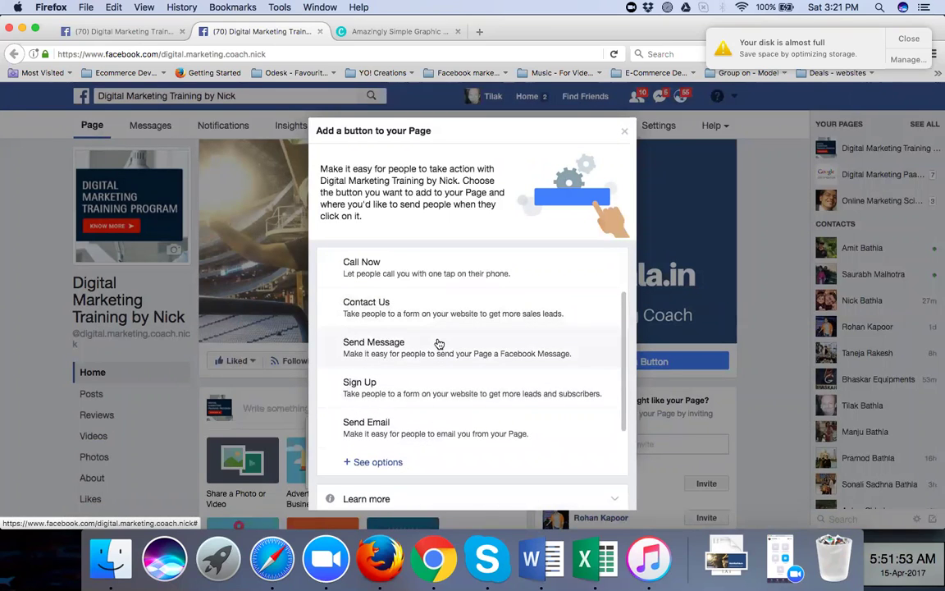
Choose the Call Now button and enter the business phone number
left_click(444, 265)
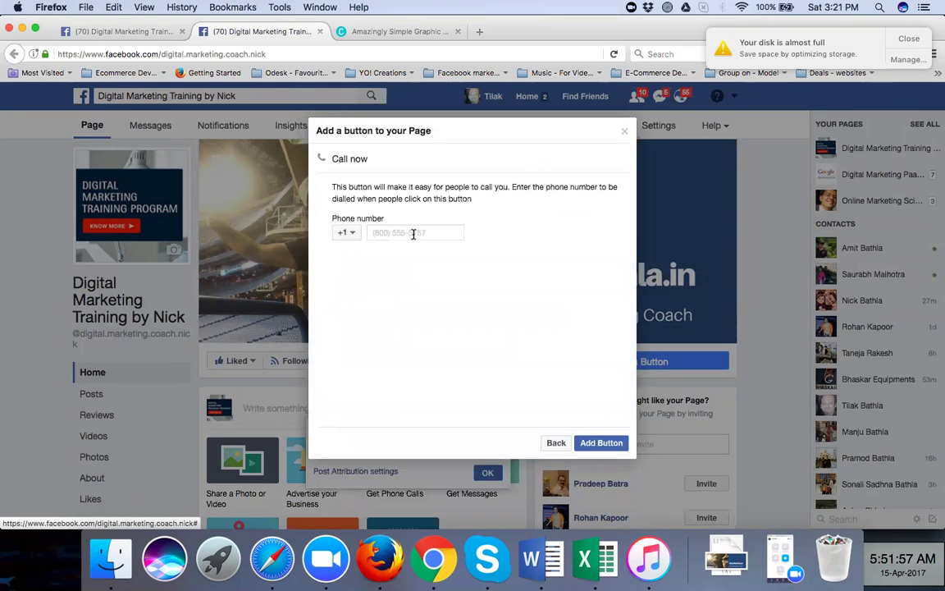
left_click(357, 237)
scroll(373, 369, "down", 3)
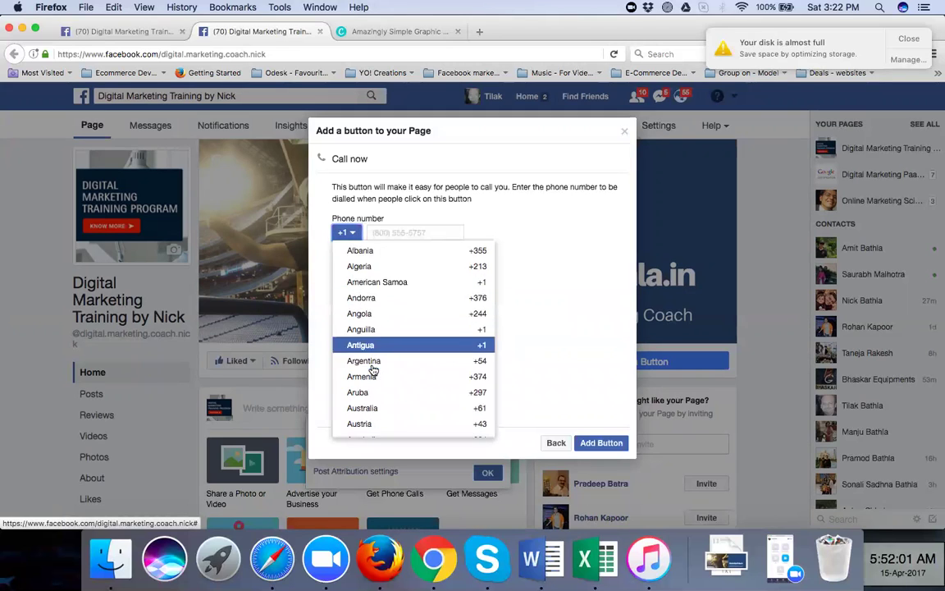
left_click(405, 233)
type("8323")
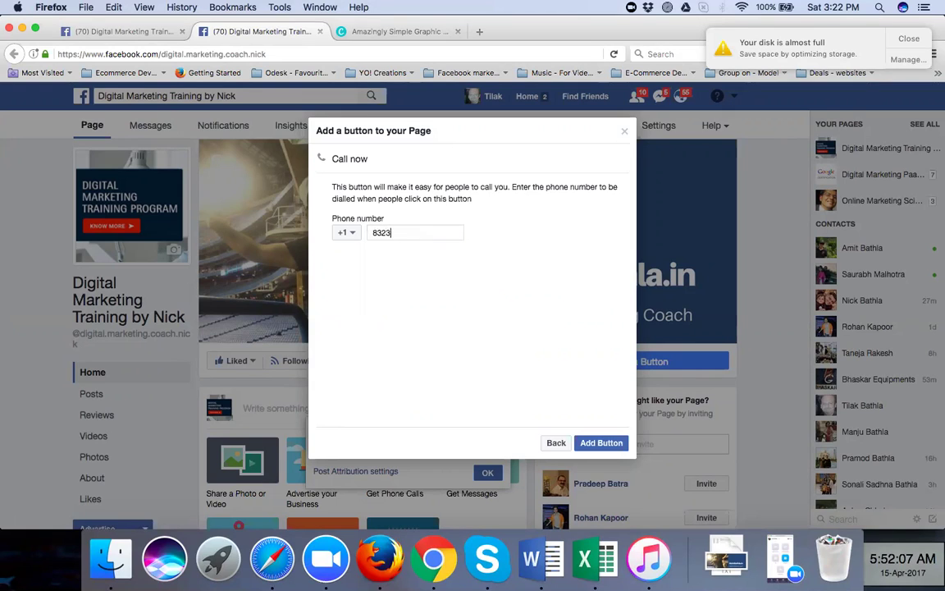
type("089")
key("BackSpace")
key("BackSpace")
key("BackSpace")
key("BackSpace")
key("BackSpace")
key("BackSpace")
key("BackSpace")
Set the country code to India +91 and add the Call Now button
left_click(349, 234)
scroll(371, 328, "down", 10)
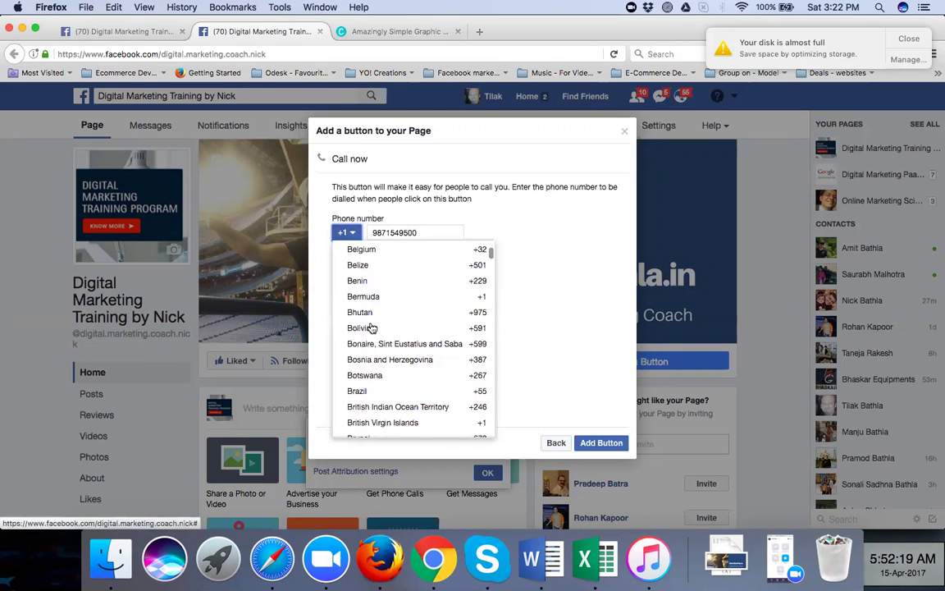
scroll(371, 328, "down", 10)
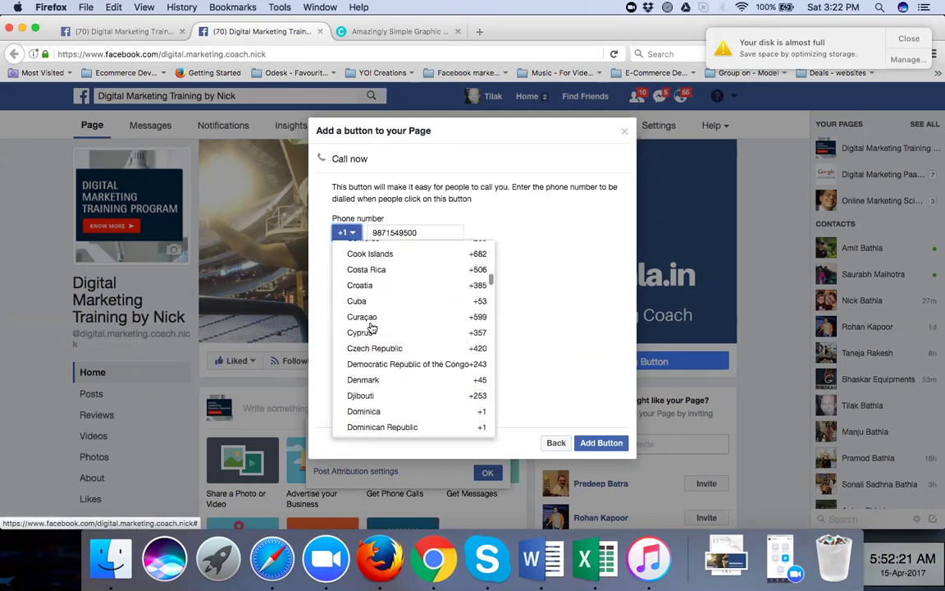
scroll(371, 327, "down", 10)
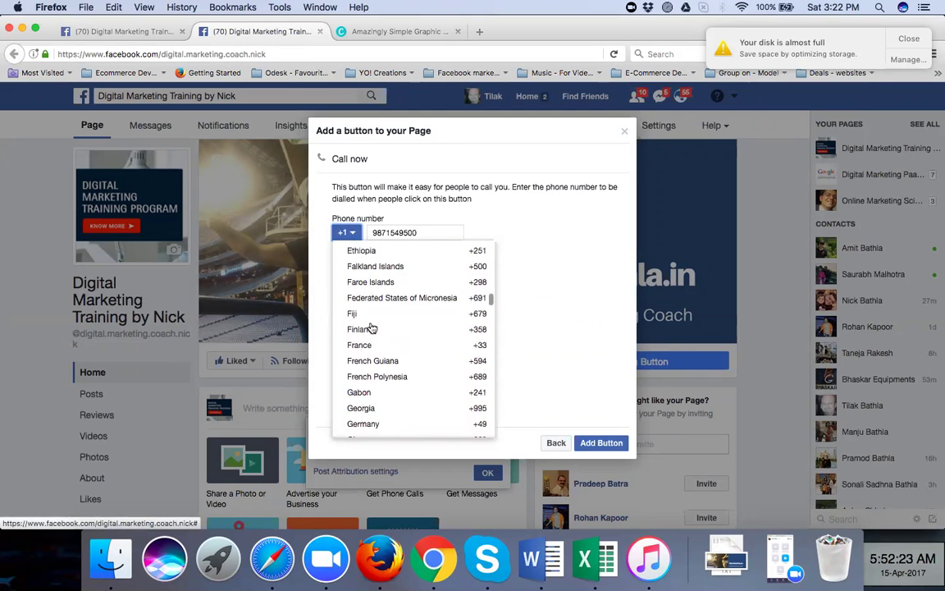
scroll(370, 327, "down", 5)
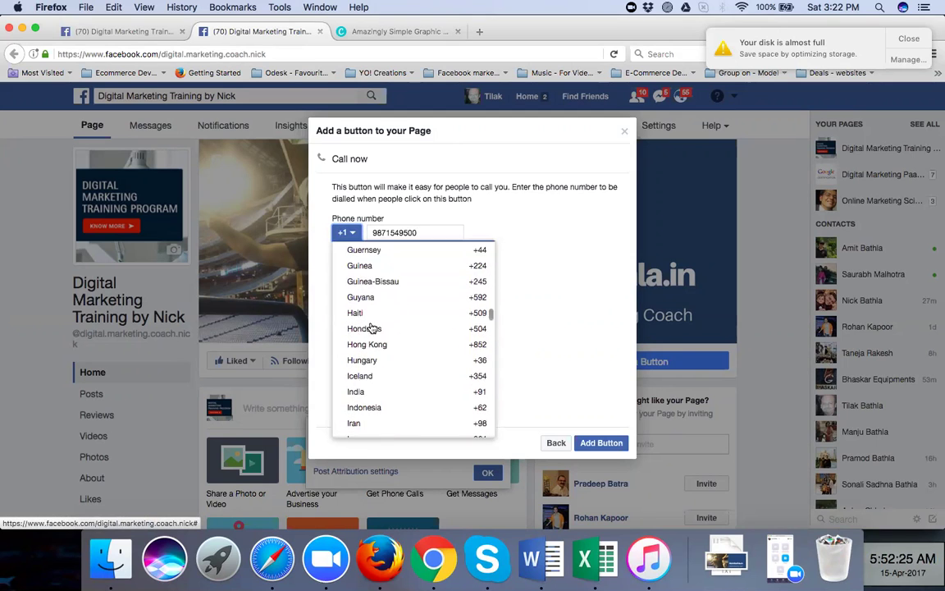
left_click(368, 397)
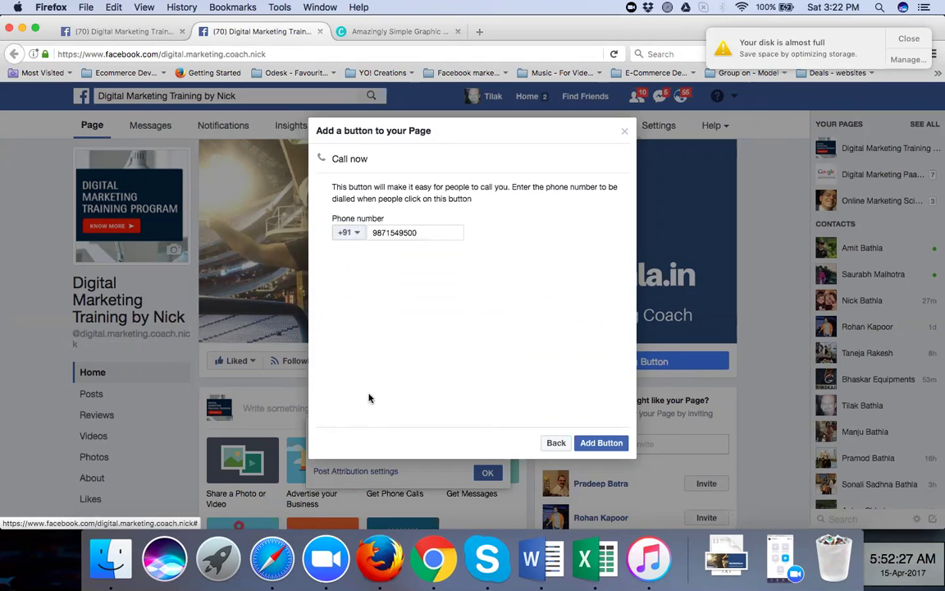
left_click(597, 445)
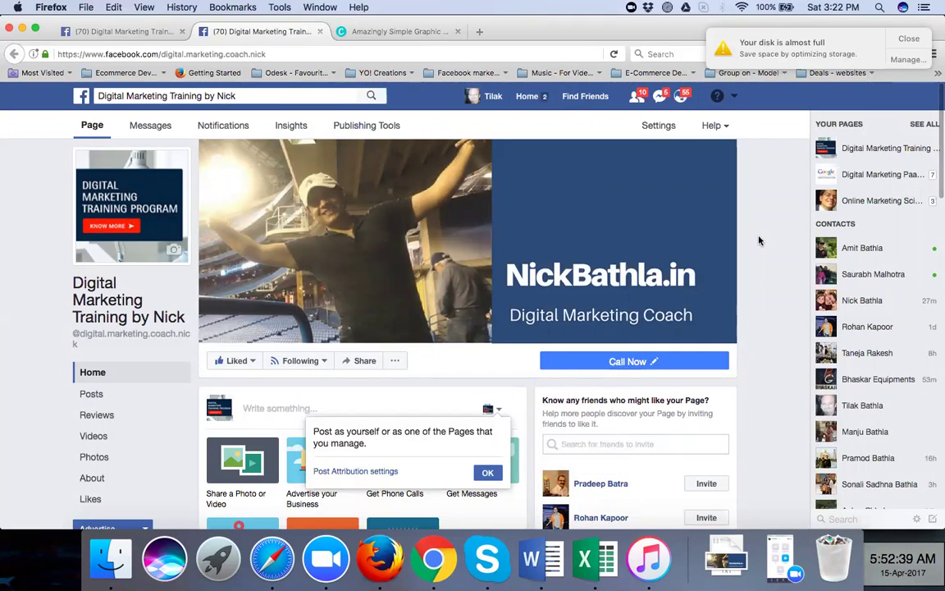
Dismiss the disk-space warning and the 'Post as yourself' tip, then scroll to the About box
mouse_move(598, 374)
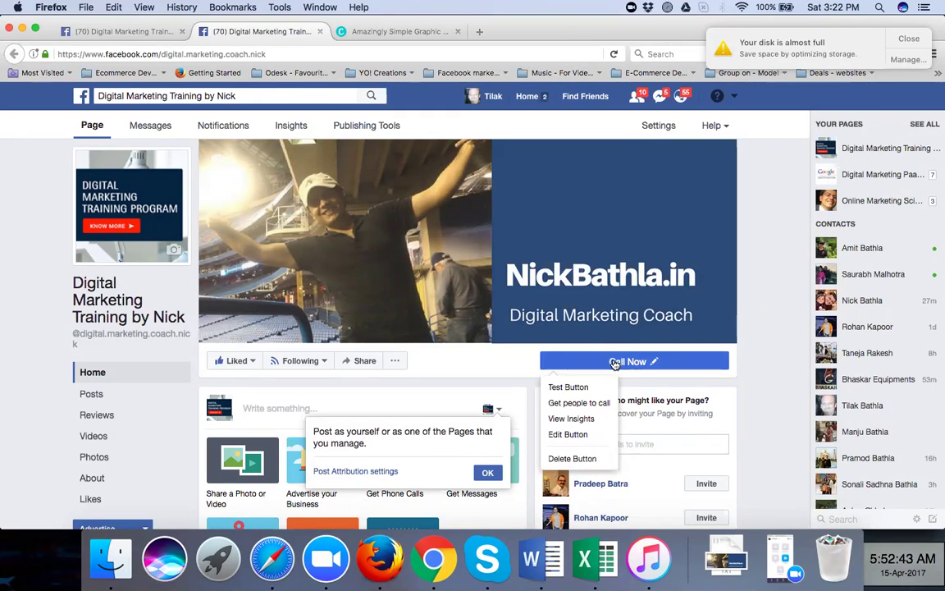
left_click(908, 39)
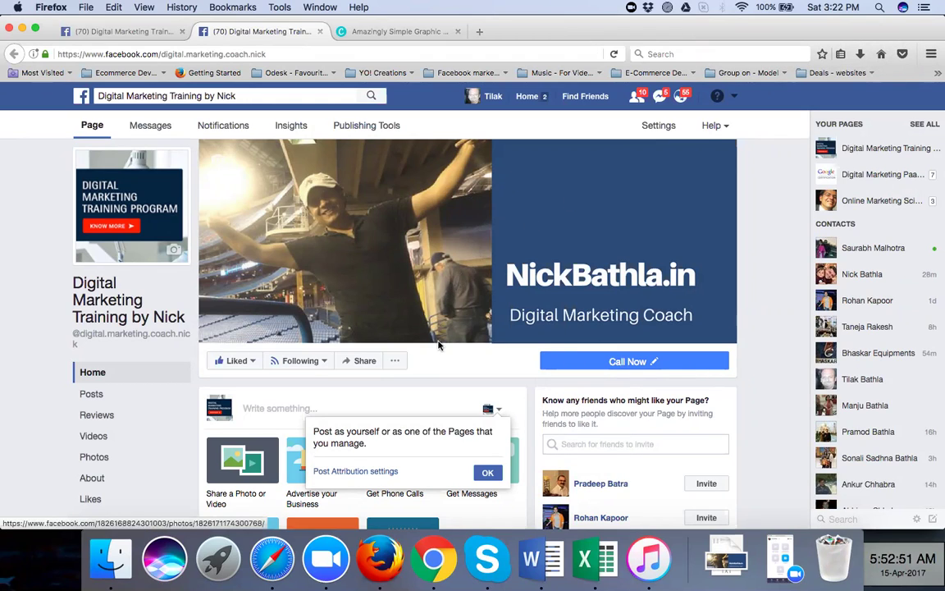
scroll(438, 345, "down", 3)
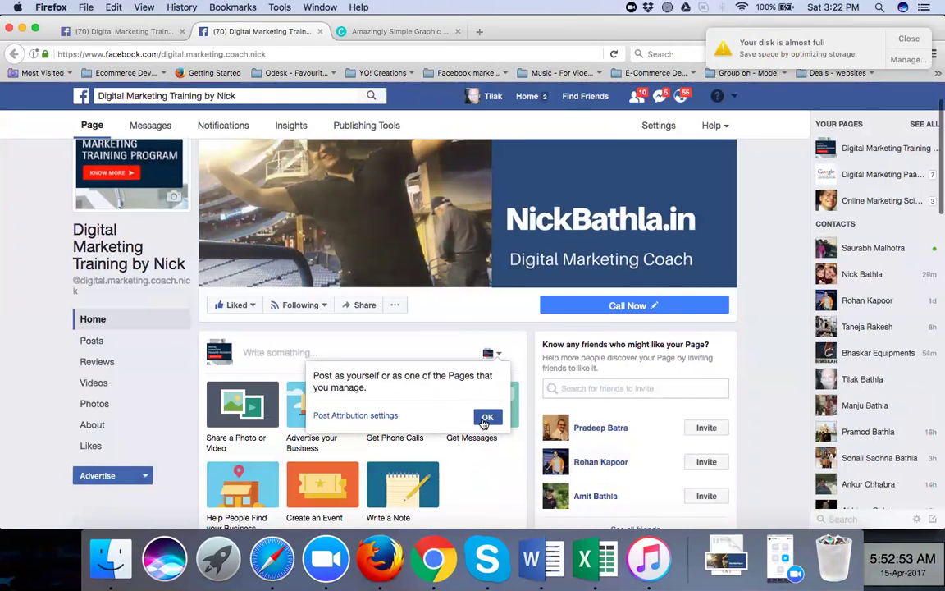
left_click(486, 418)
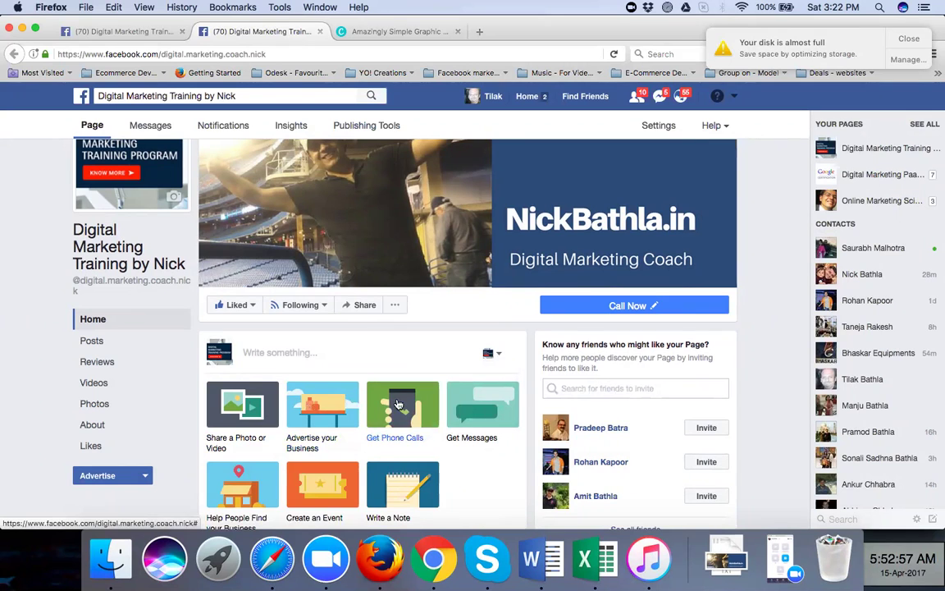
scroll(444, 433, "down", 3)
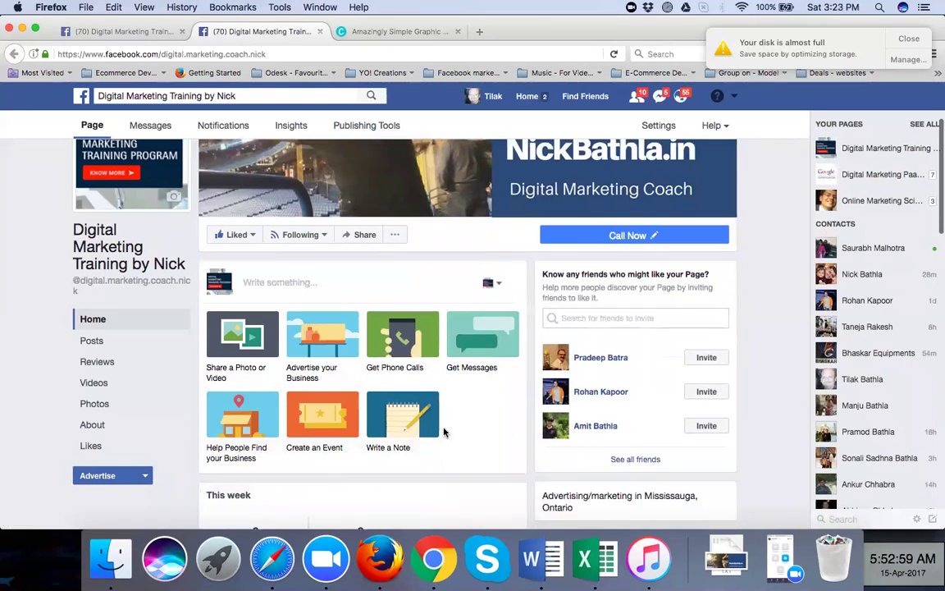
scroll(444, 432, "down", 10)
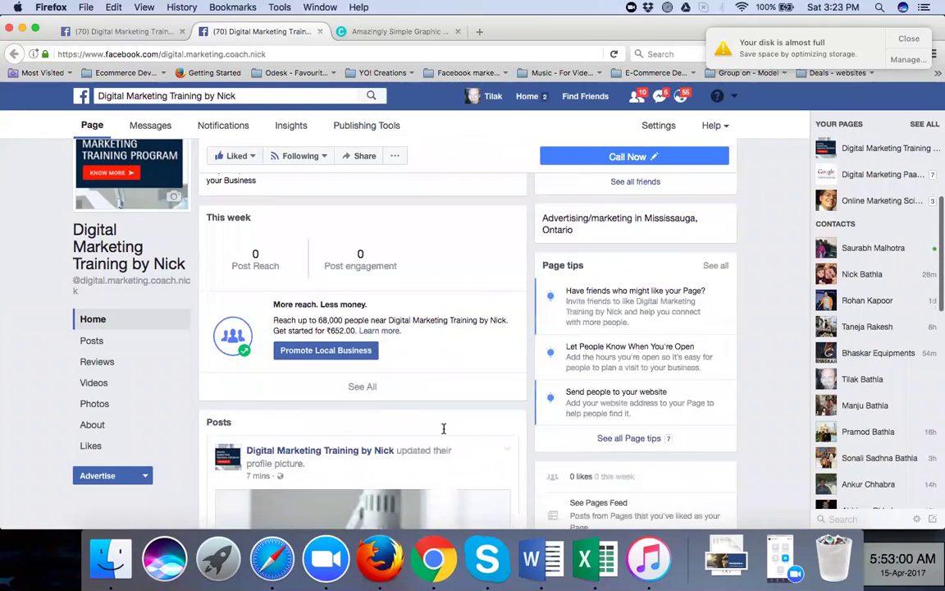
scroll(443, 433, "down", 15)
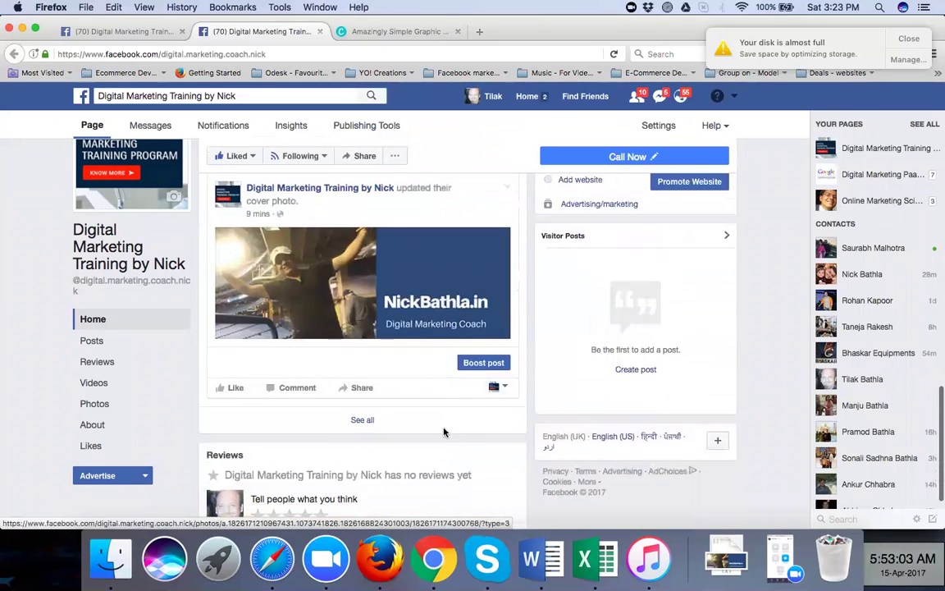
scroll(443, 433, "up", 10)
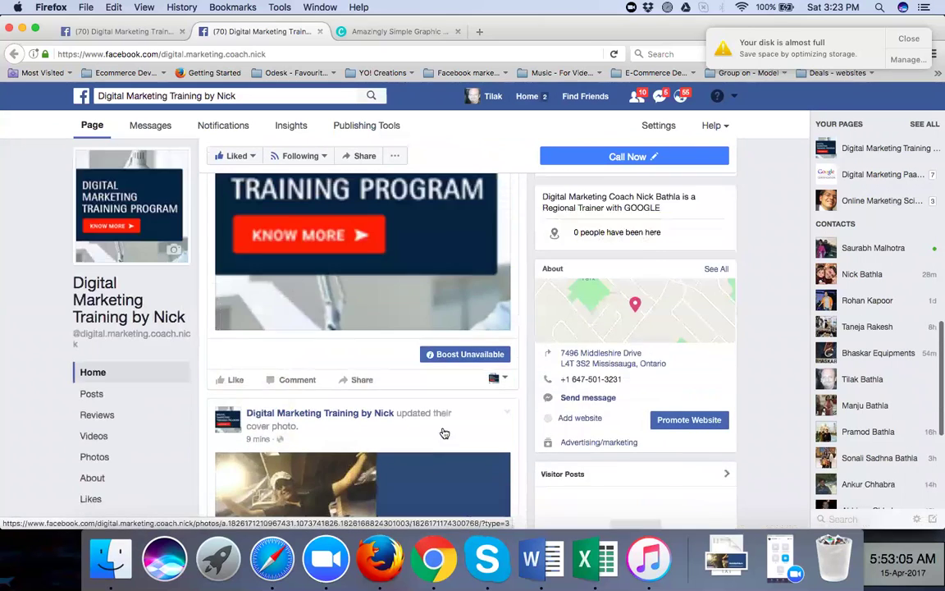
scroll(444, 433, "up", 1)
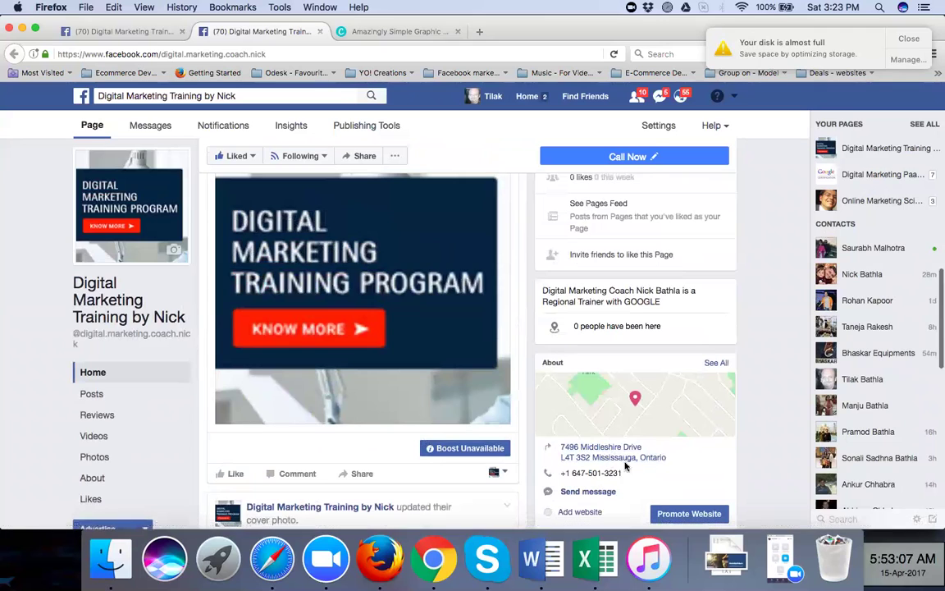
scroll(666, 447, "down", 2)
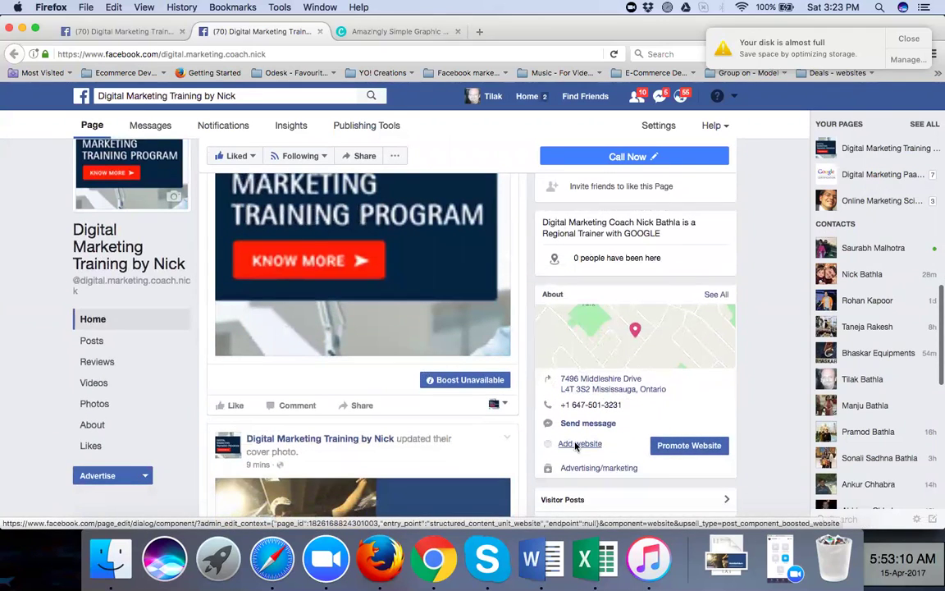
left_click(577, 444)
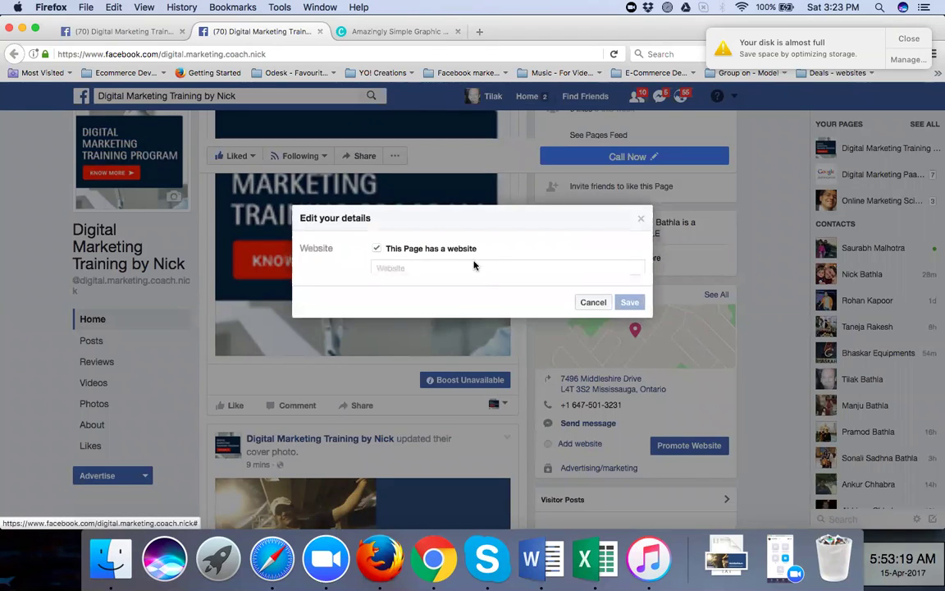
type("http://www.")
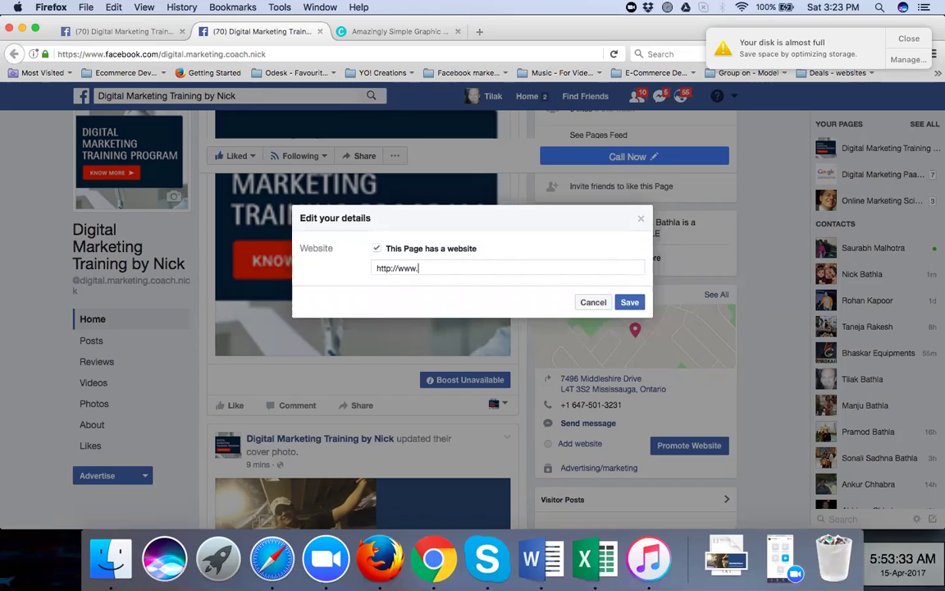
type("nickbathla.in")
left_click(631, 304)
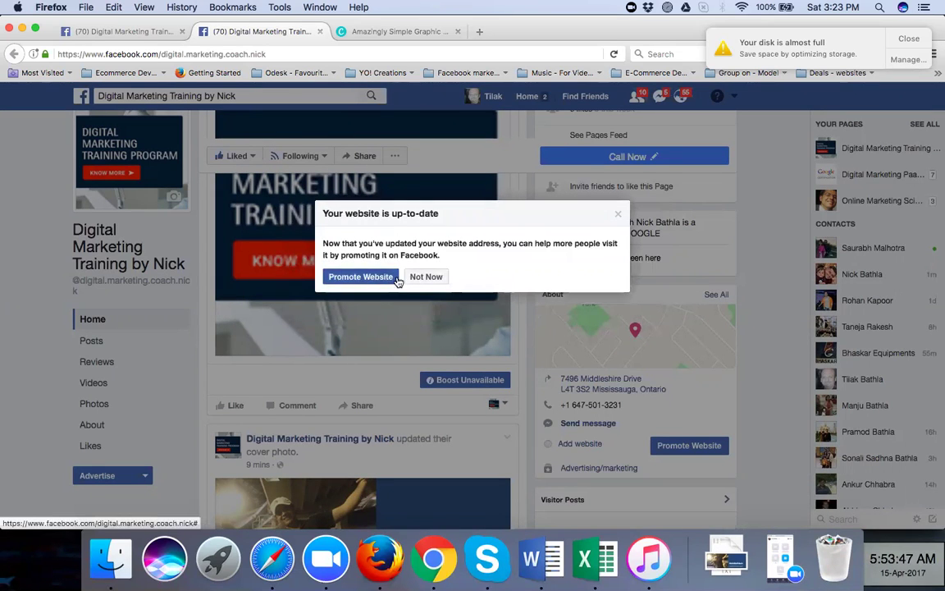
left_click(418, 279)
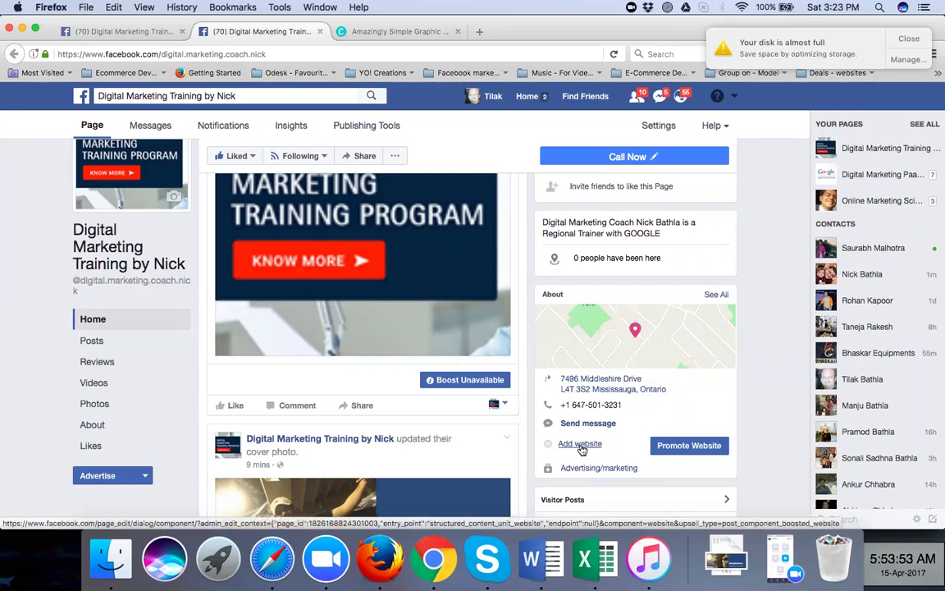
left_click(580, 445)
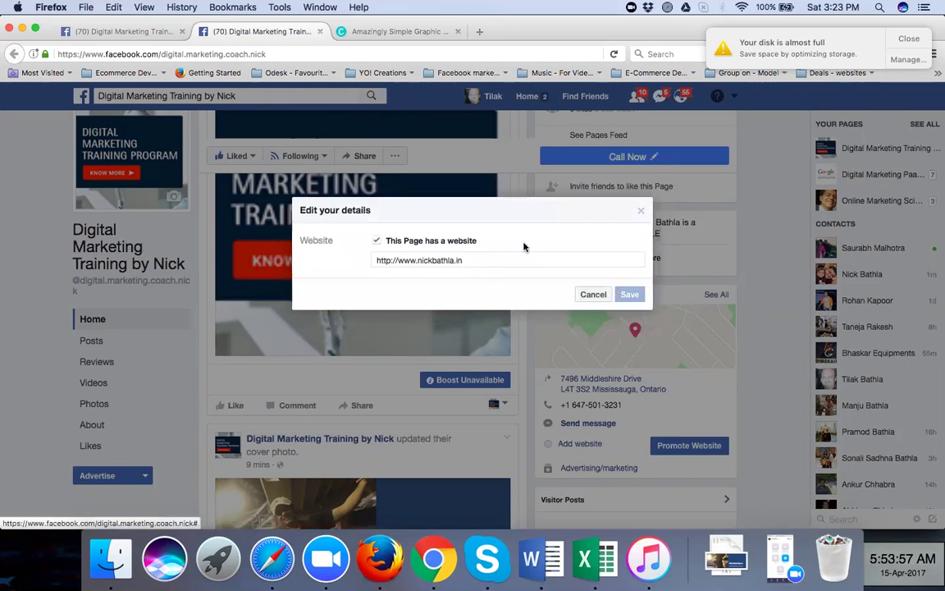
left_click(640, 210)
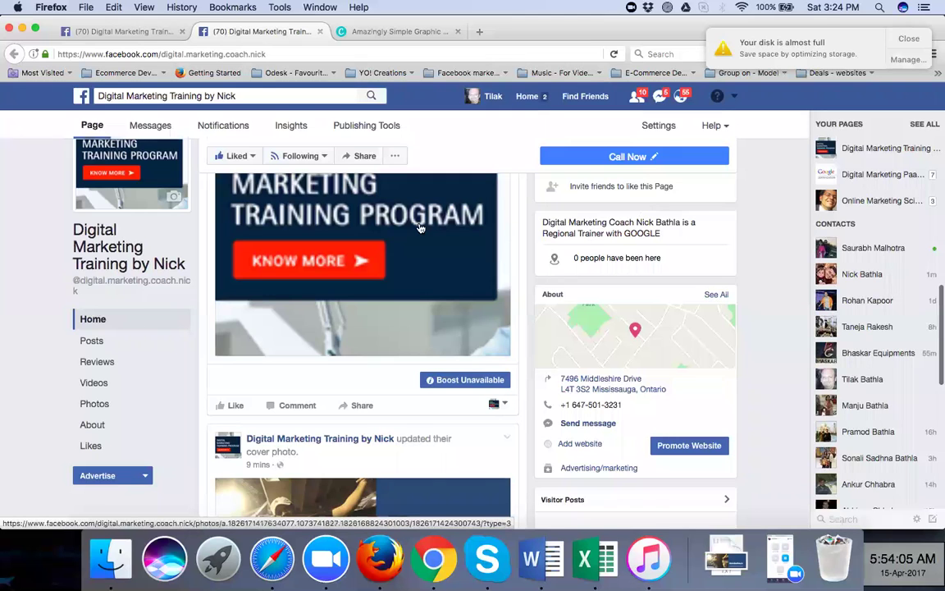
Return to the top of the page and check its extra options menu
scroll(419, 227, "up", 5)
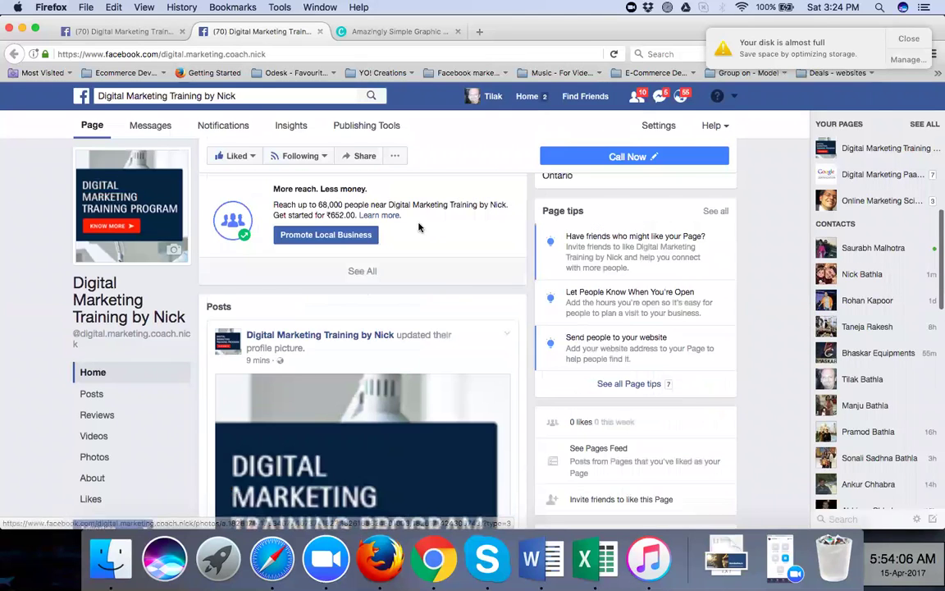
scroll(419, 227, "up", 5)
scroll(421, 227, "up", 3)
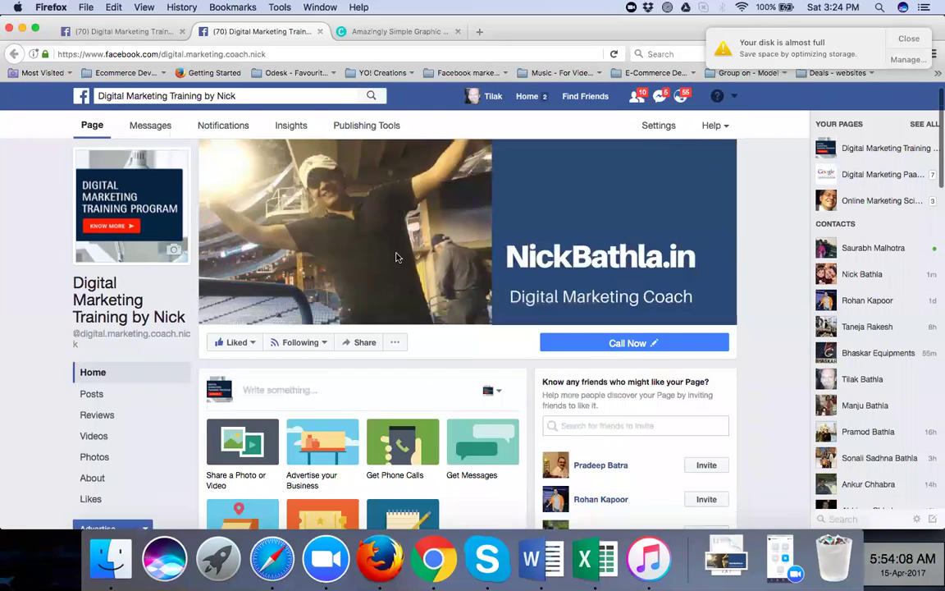
scroll(396, 261, "down", 1)
left_click(396, 273)
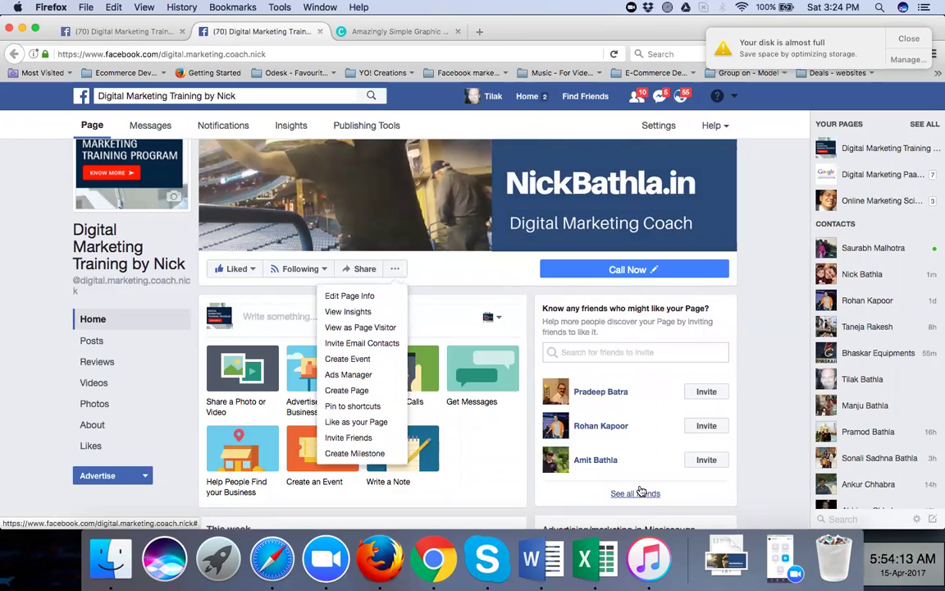
left_click(622, 443)
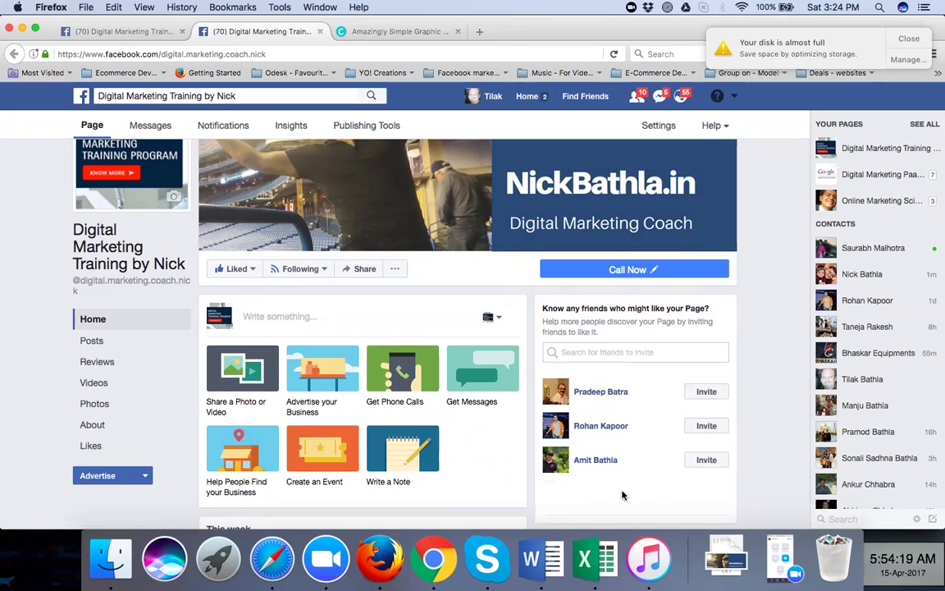
Invite nine friends from the full friends list to like the page, then dismiss the disk warning
left_click(622, 494)
left_click(704, 399)
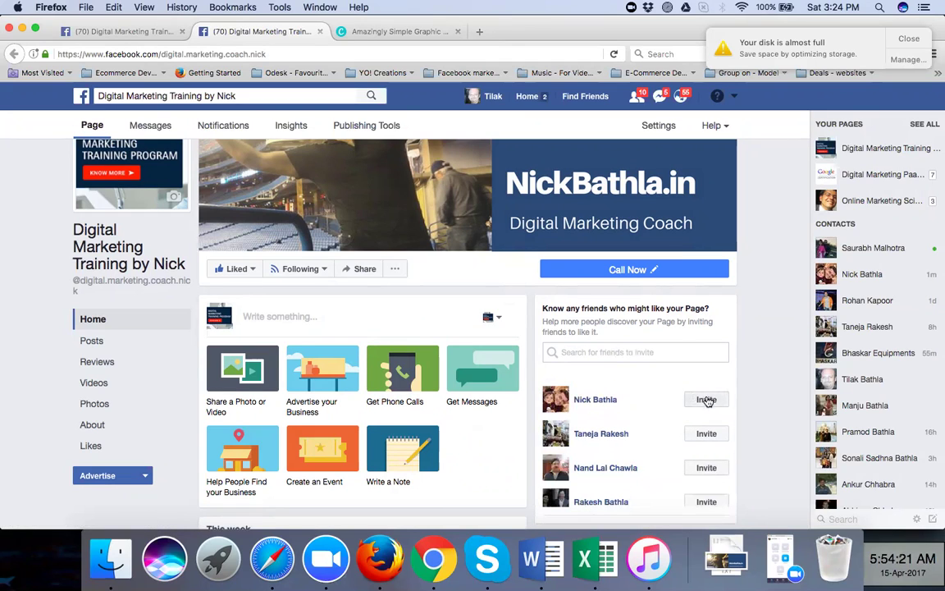
left_click(704, 435)
left_click(702, 469)
left_click(702, 501)
scroll(655, 462, "down", 3)
left_click(707, 439)
left_click(706, 472)
scroll(708, 474, "down", 2)
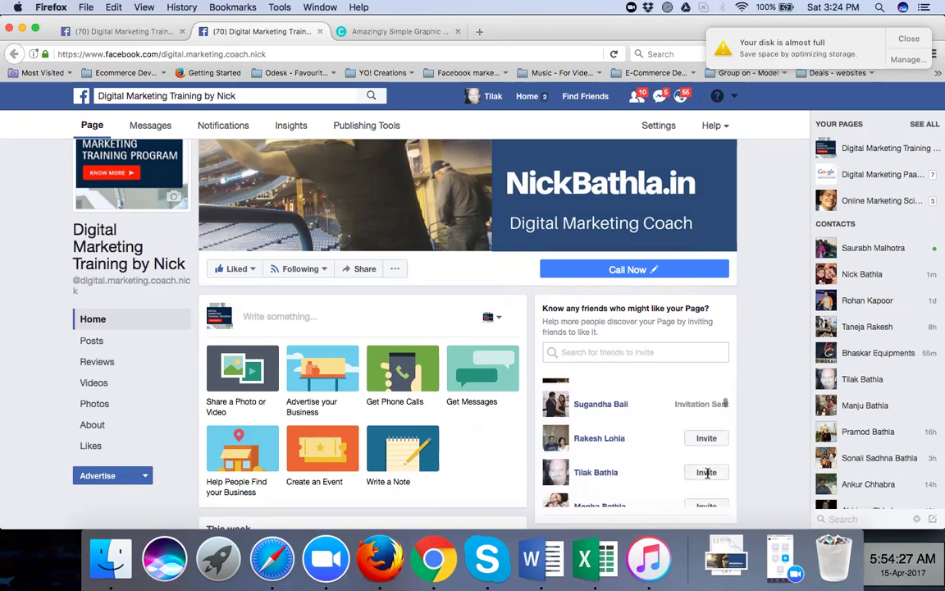
left_click(706, 474)
left_click(706, 438)
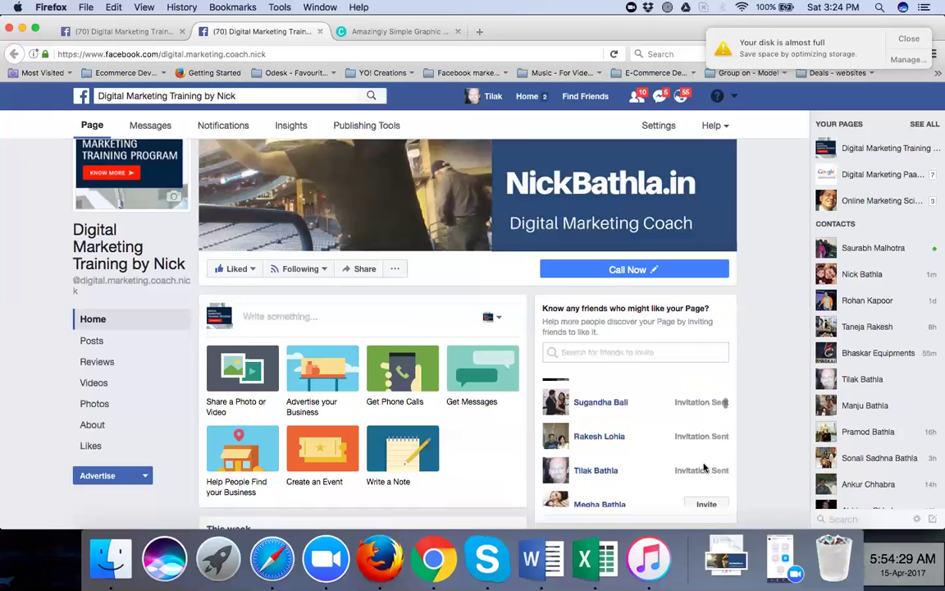
left_click(701, 505)
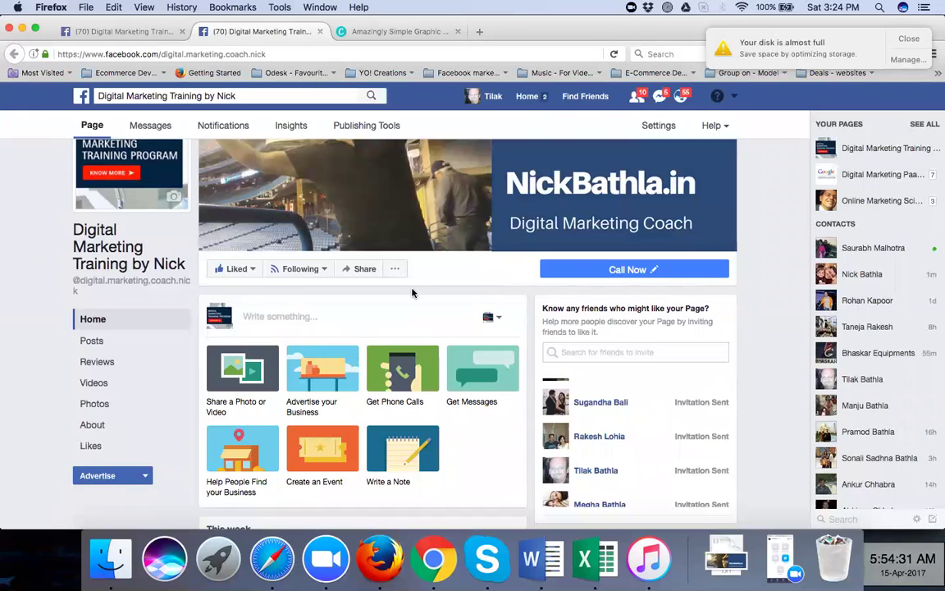
scroll(607, 381, "down", 3)
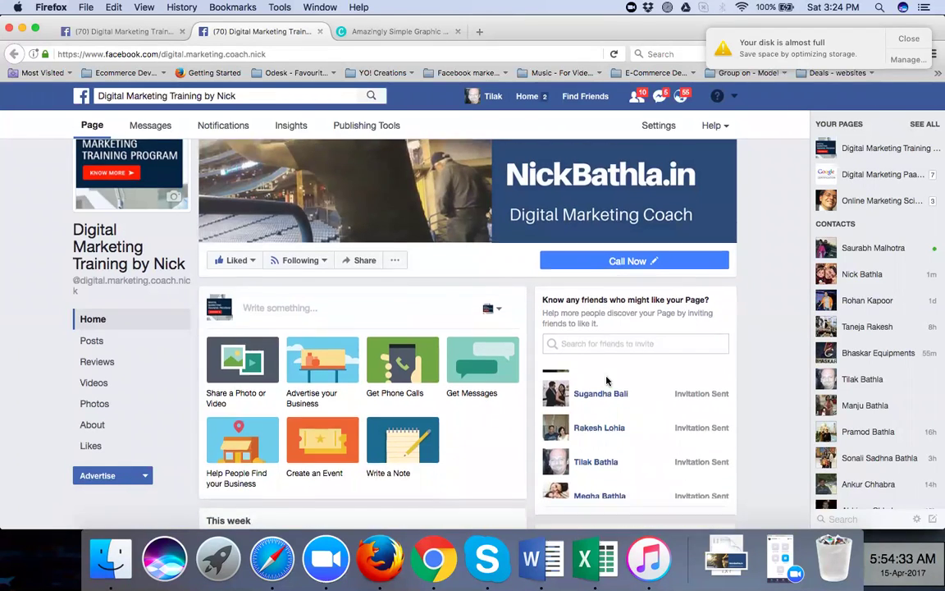
left_click(630, 257)
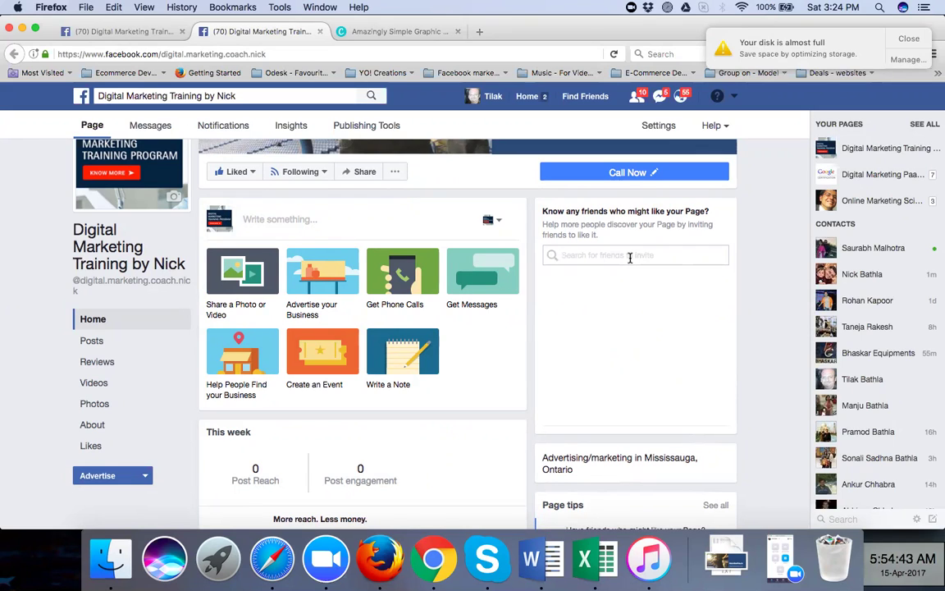
left_click(899, 40)
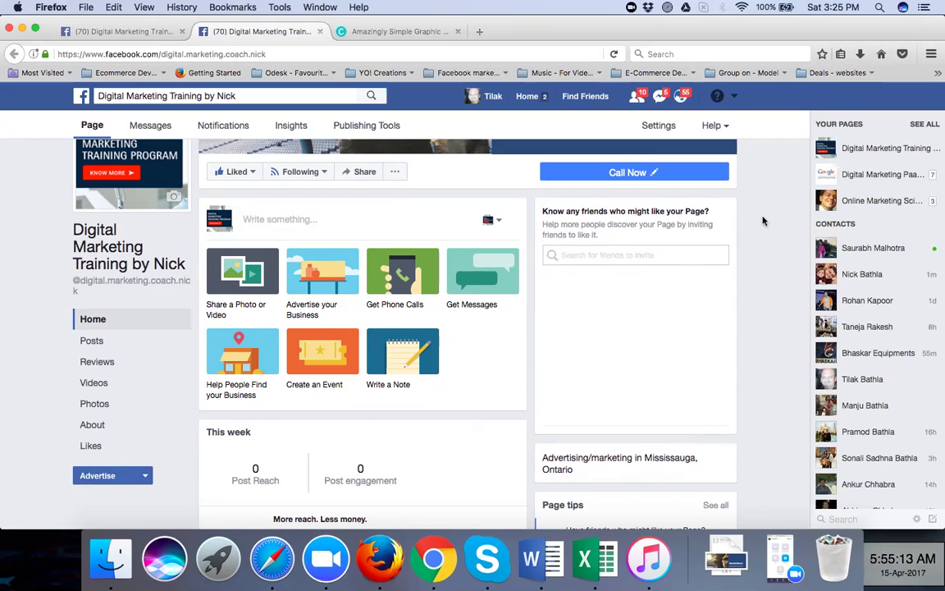
Invite the suggested friends to like the business page
left_click(706, 293)
left_click(704, 328)
left_click(706, 362)
Check the page's follow options and start a new page post
scroll(758, 276, "up", 1)
scroll(758, 275, "up", 4)
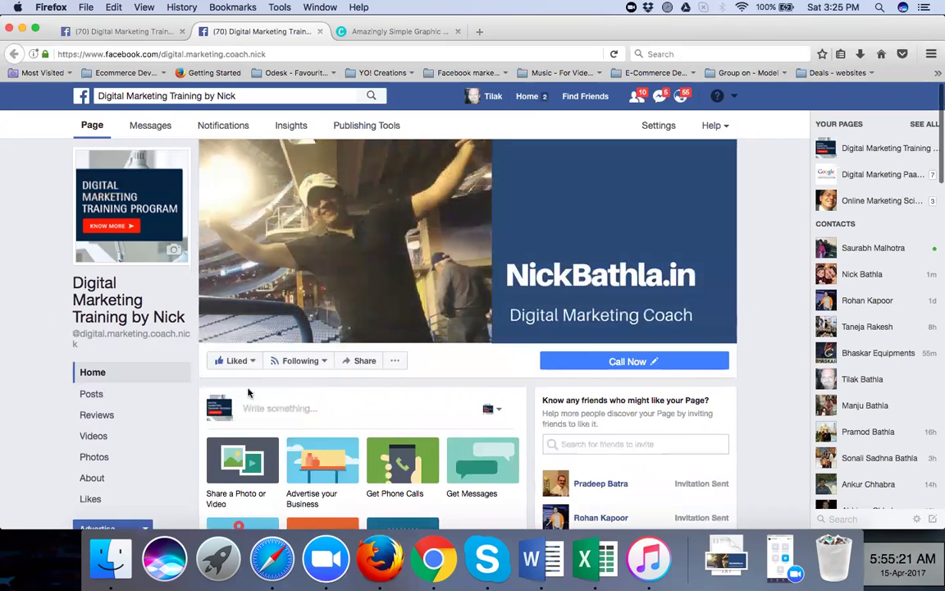
left_click(334, 366)
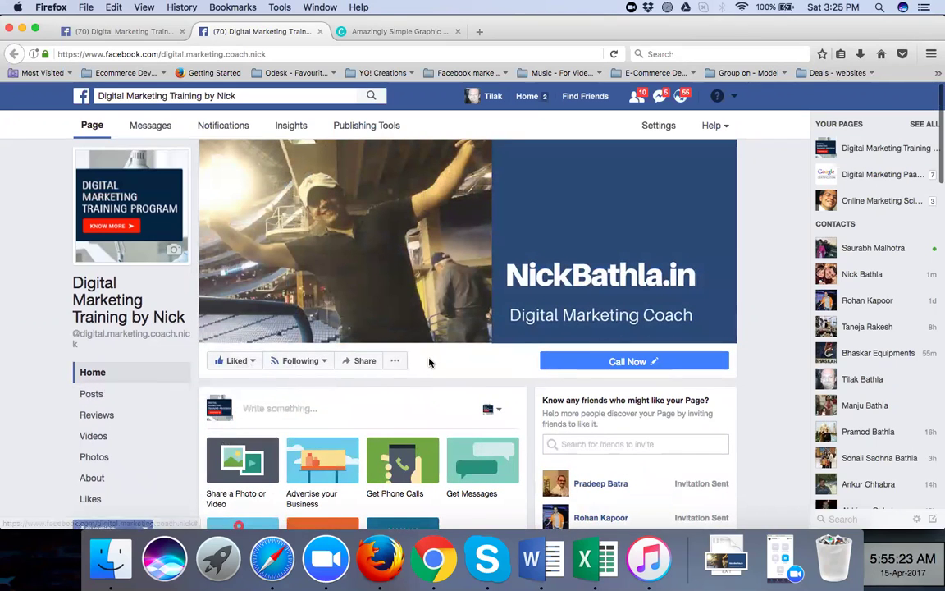
scroll(429, 361, "down", 3)
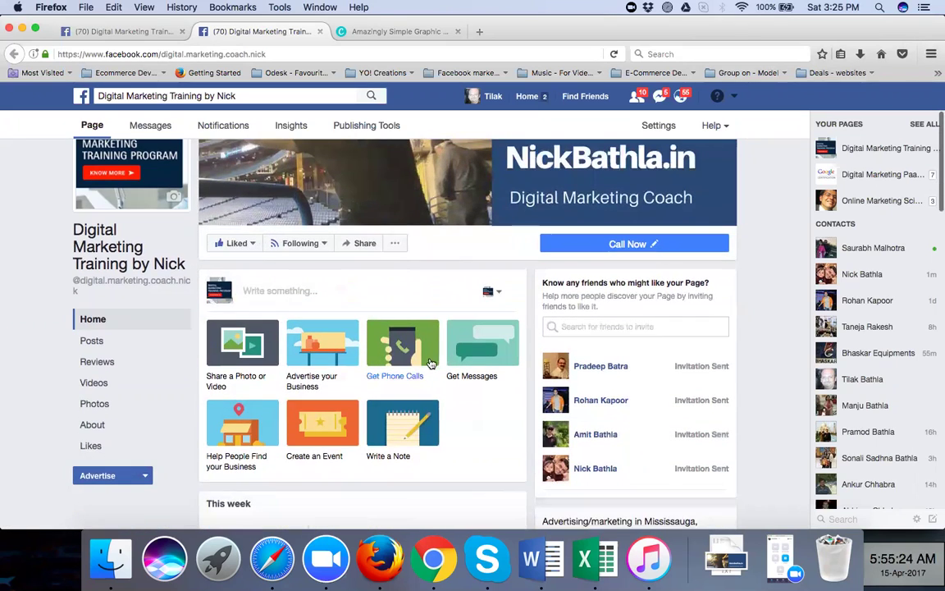
left_click(268, 290)
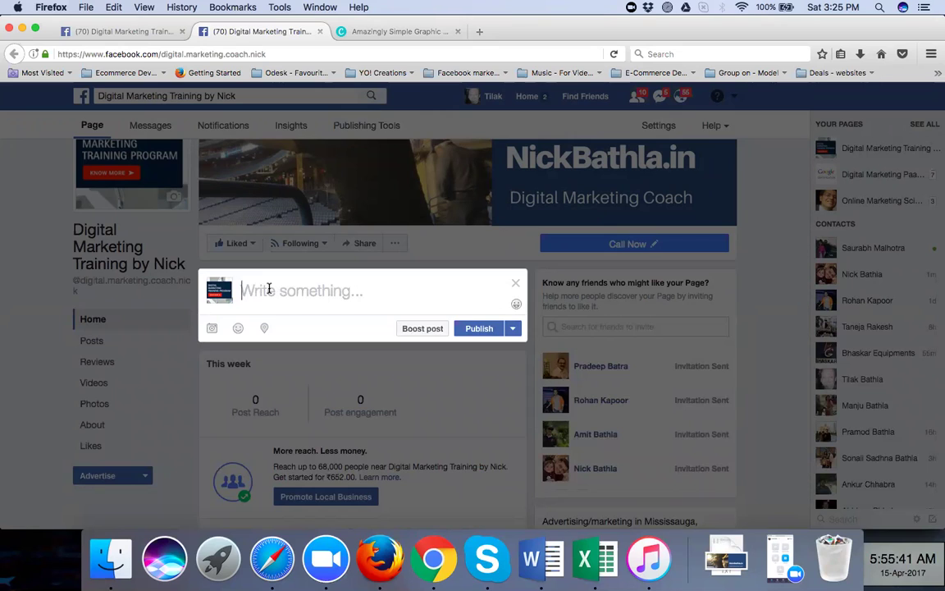
Enter 'Training Live on Facebook Marketing - Paid and Unpaid ......' as the post text
type("S")
key("BackSpace")
type("T")
key("BackSpace")
type("Li")
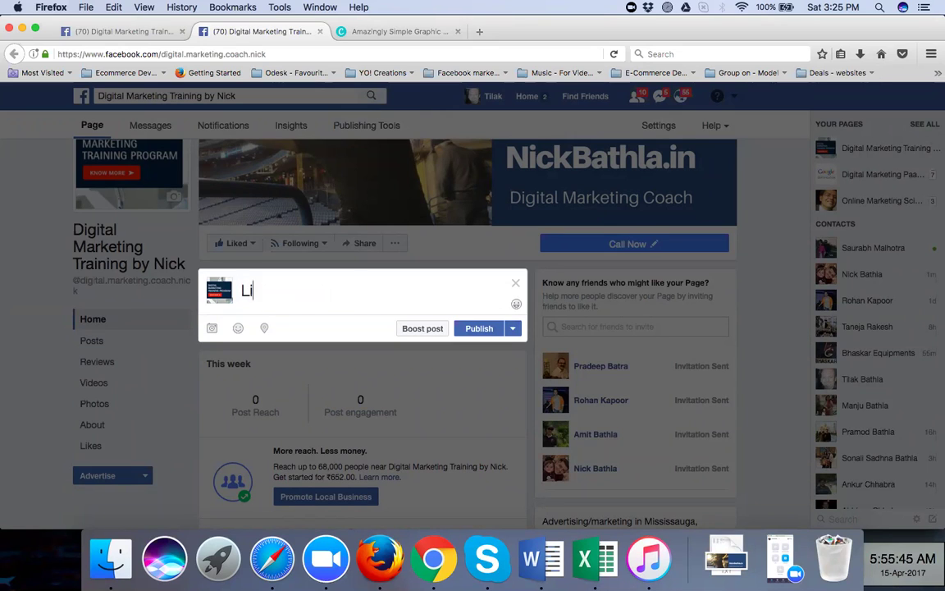
key("BackSpace")
key("BackSpace")
type("Training Live o")
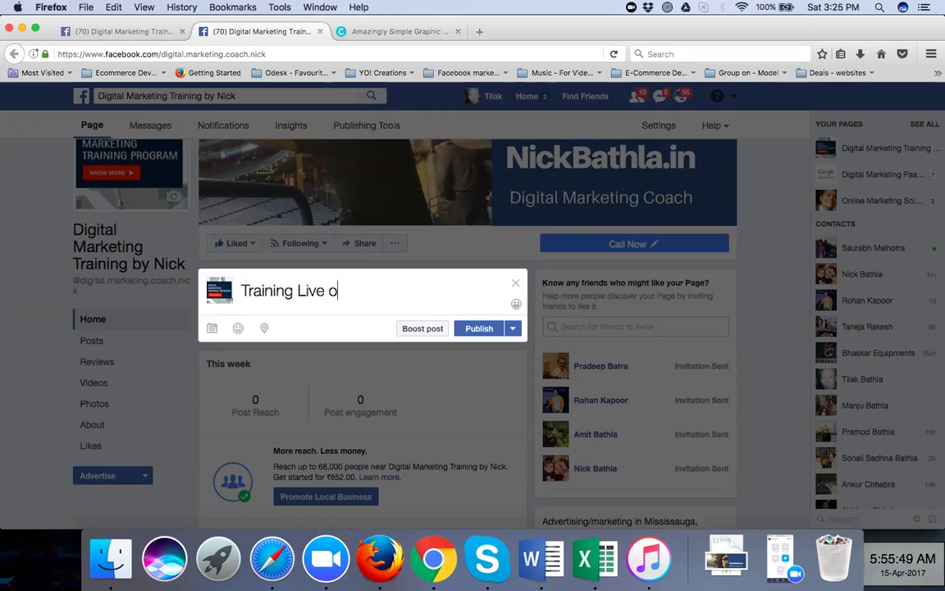
type("n Facebo")
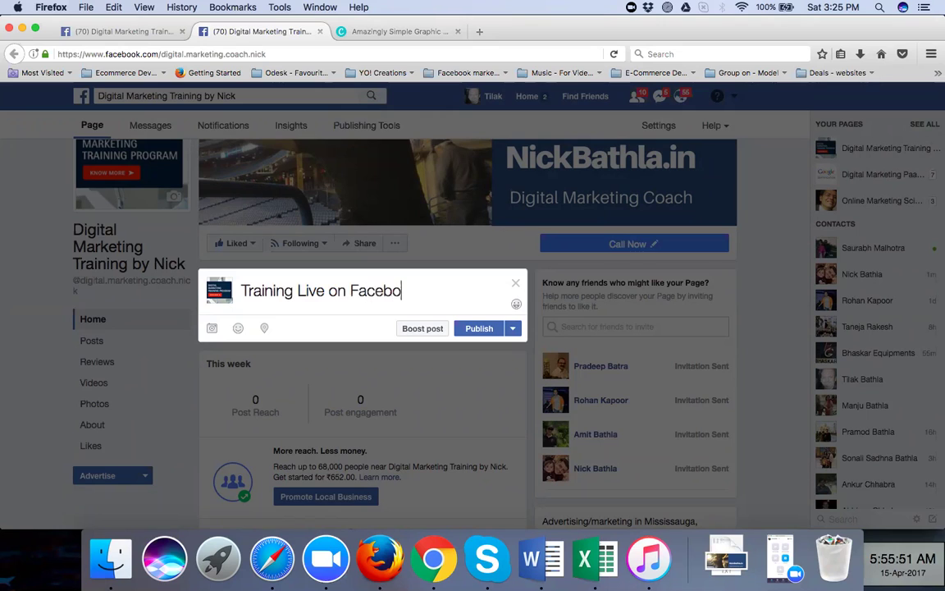
type("ok Marketin")
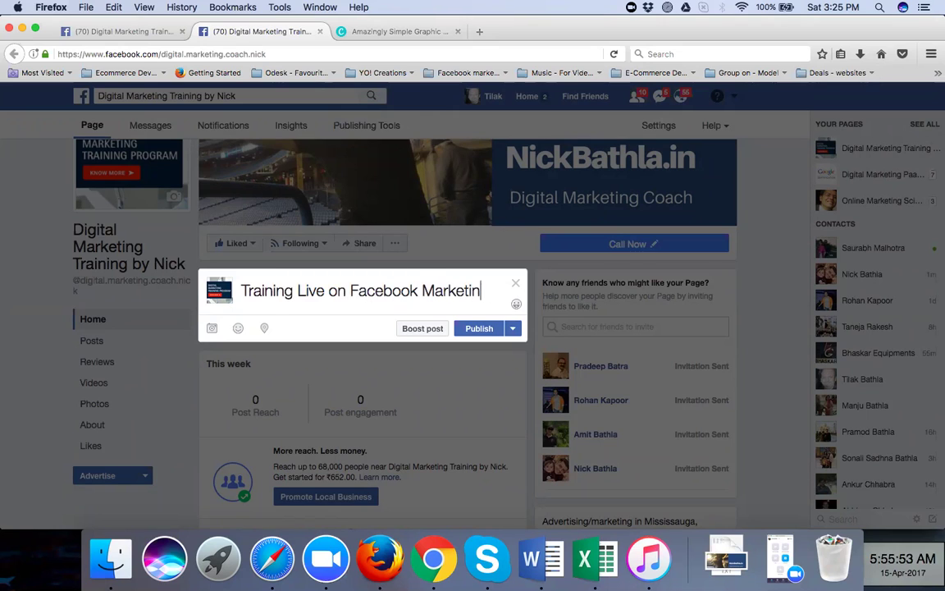
type("g - Paid and ")
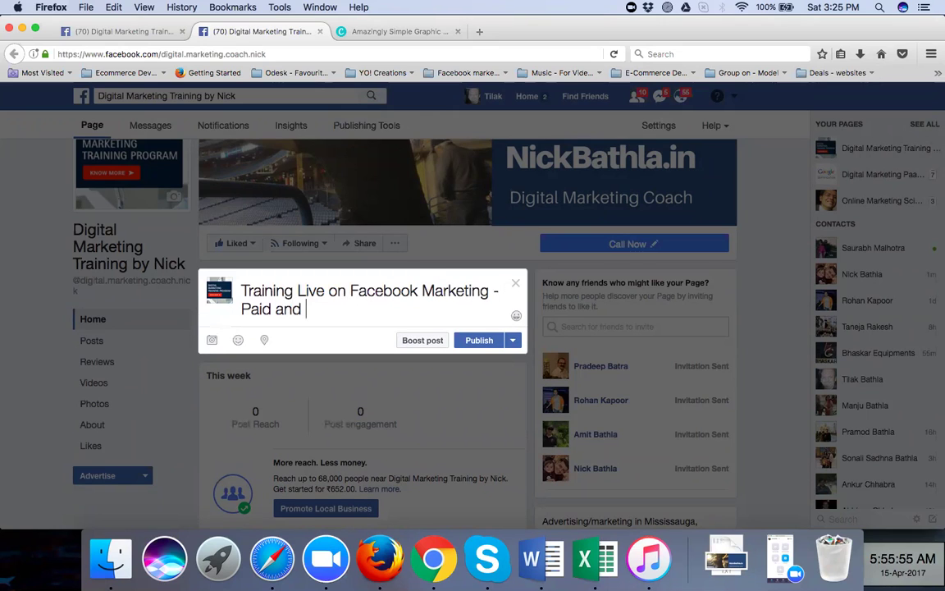
type("Unpaid ......")
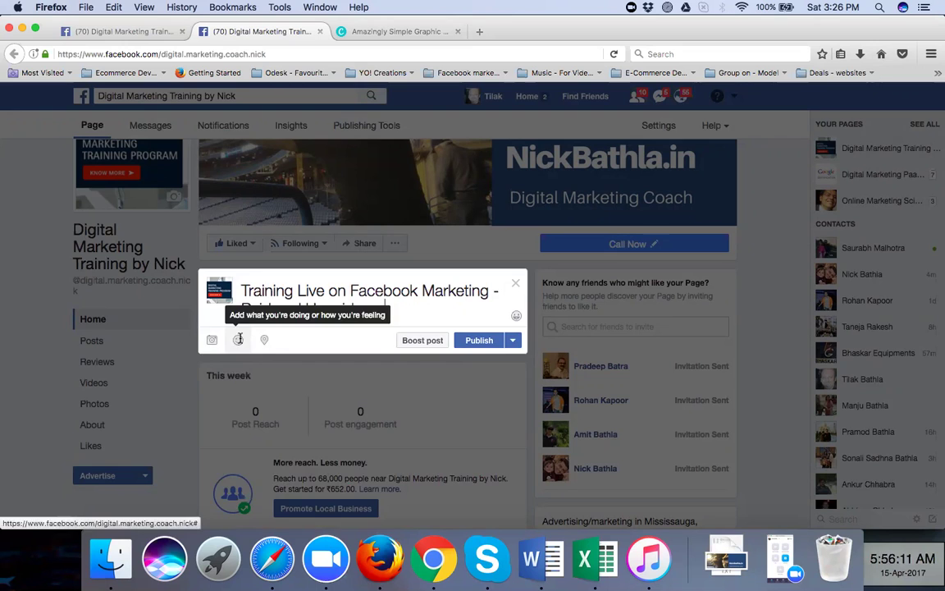
Browse the feelings and activities list and close it without choosing one
left_click(240, 341)
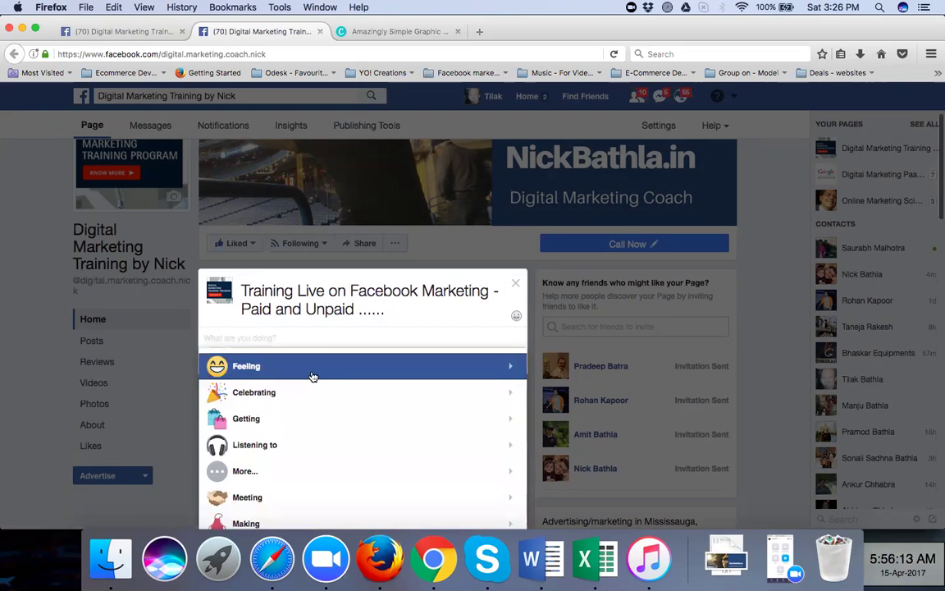
scroll(315, 441, "down", 1)
scroll(315, 441, "down", 4)
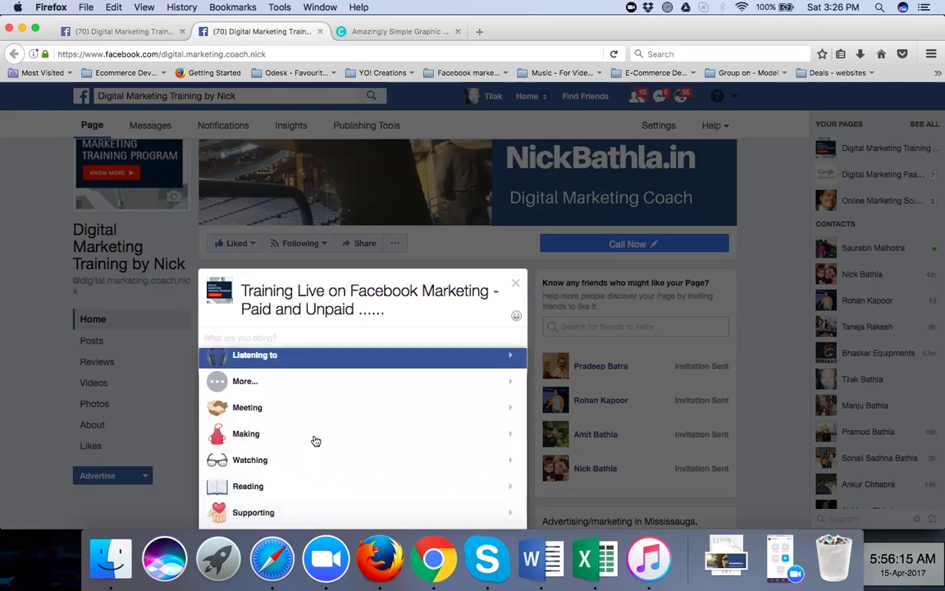
scroll(316, 441, "down", 5)
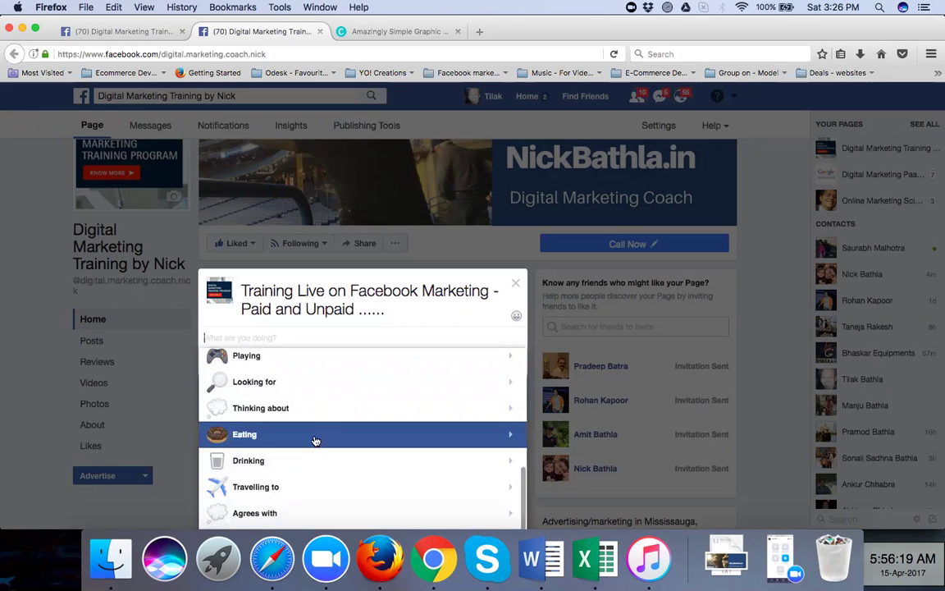
scroll(315, 441, "up", 4)
scroll(313, 441, "up", 5)
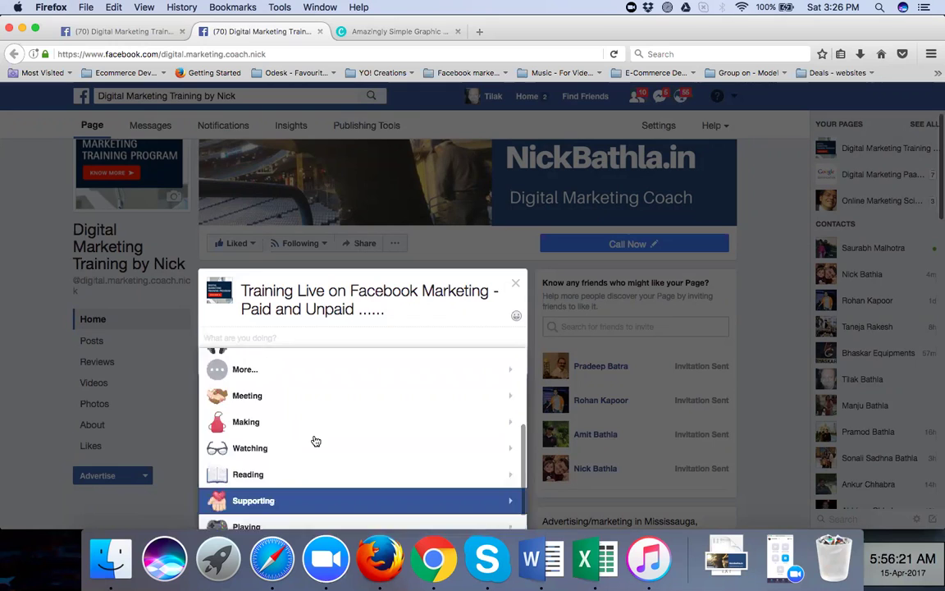
left_click(382, 305)
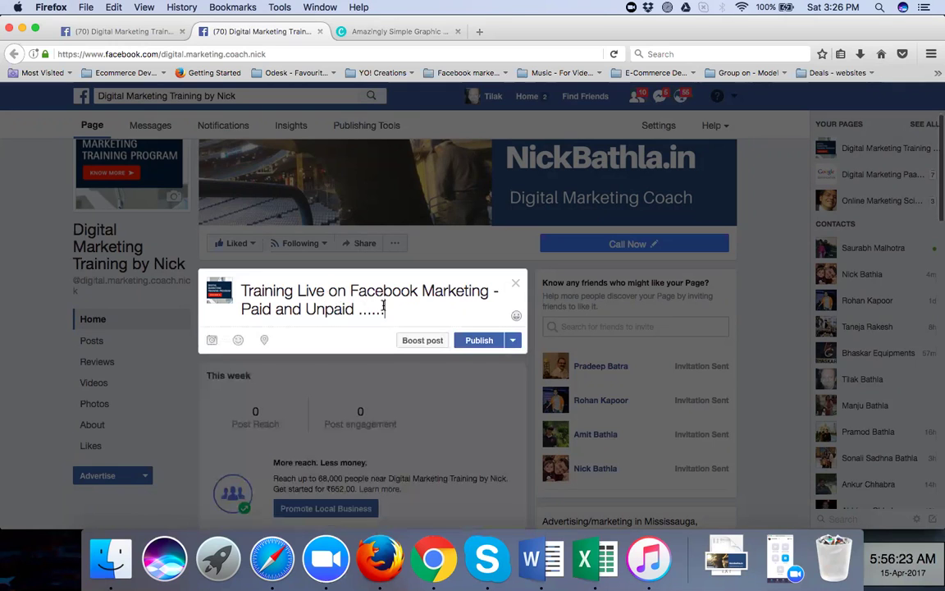
Dismiss the check-in place suggestions and reveal the schedule, backdate and draft options
left_click(265, 342)
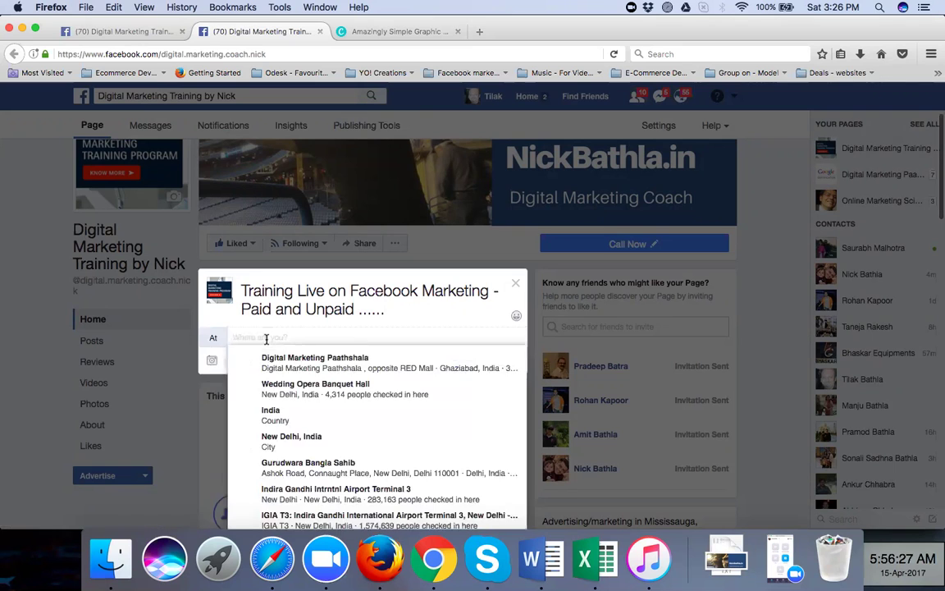
left_click(445, 315)
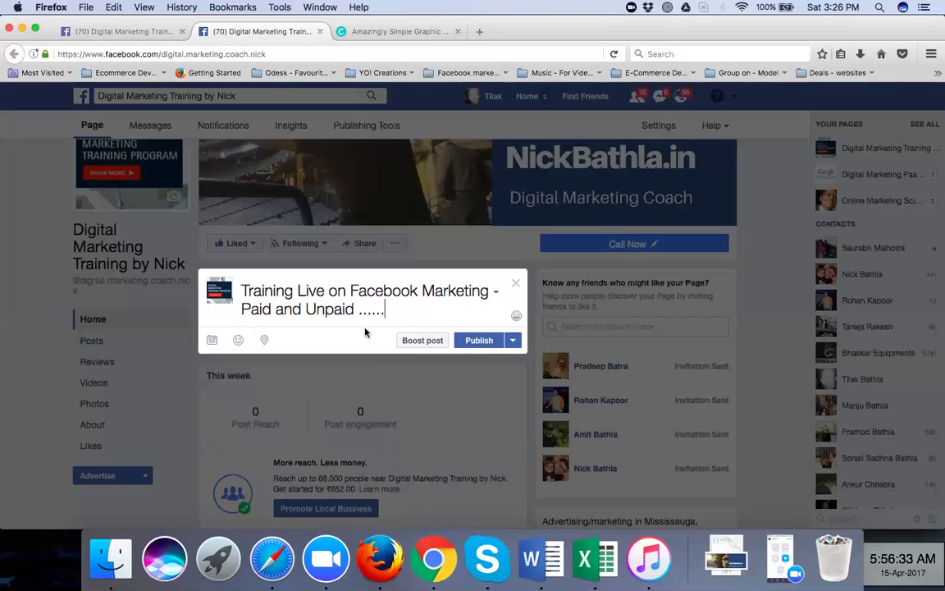
left_click(514, 342)
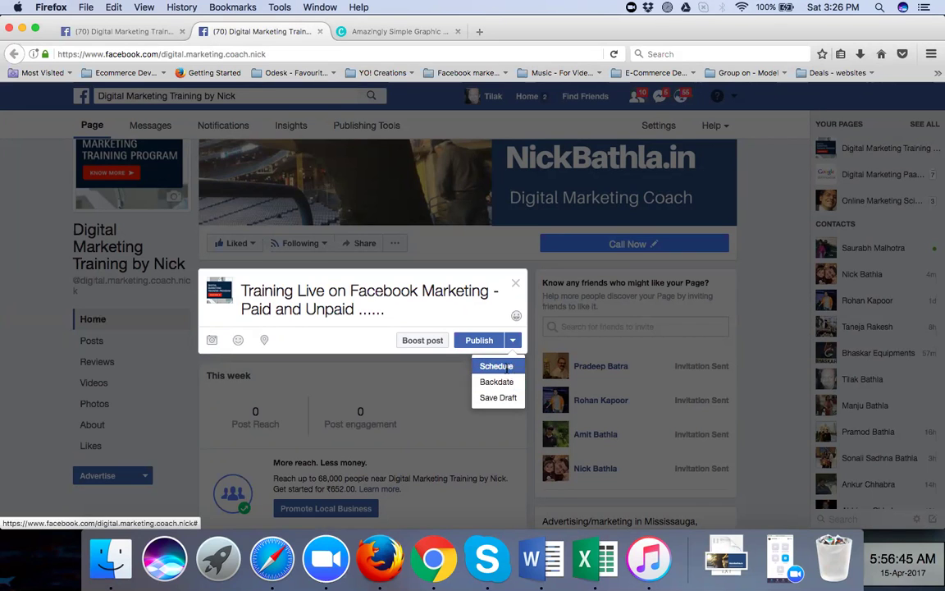
Schedule the training post for today, 15/4/2017, at 15:38
left_click(497, 366)
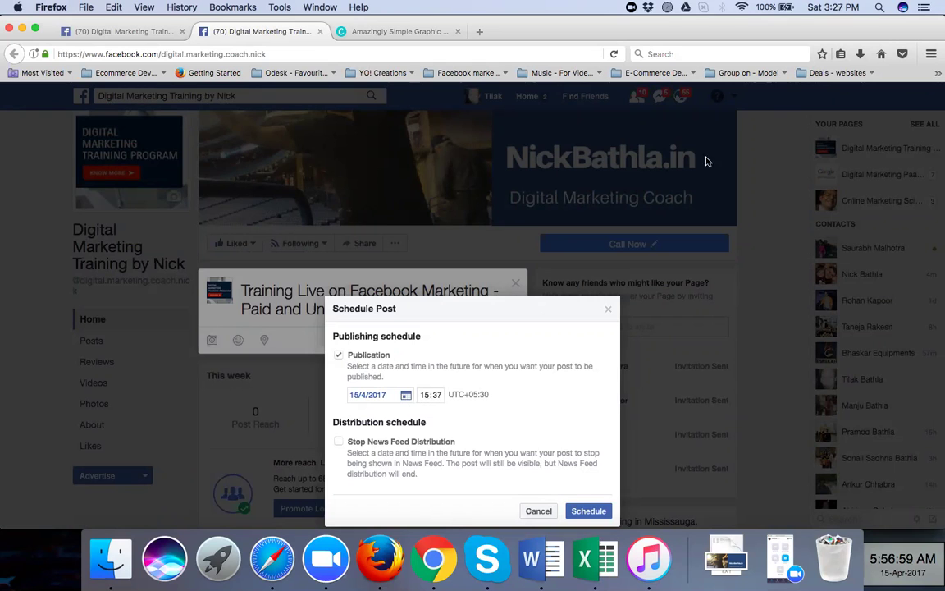
left_click(436, 398)
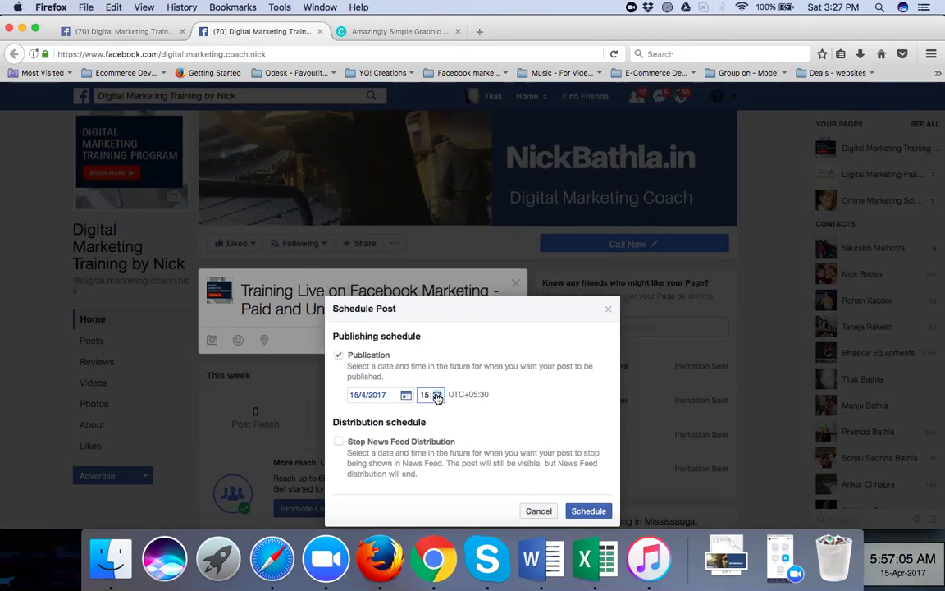
type("30")
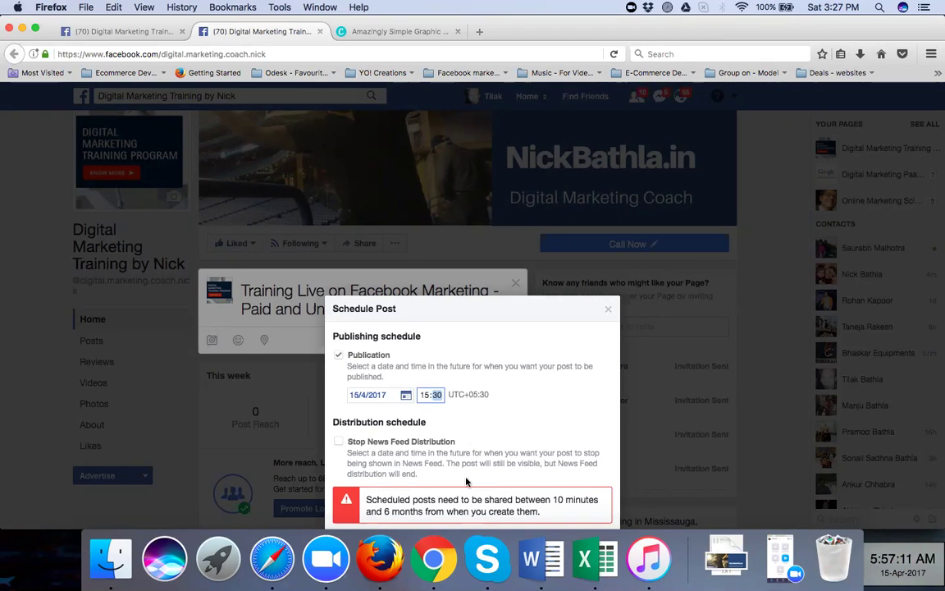
left_click(437, 398)
left_click(527, 409)
left_click(436, 398)
key("Up")
left_click(560, 464)
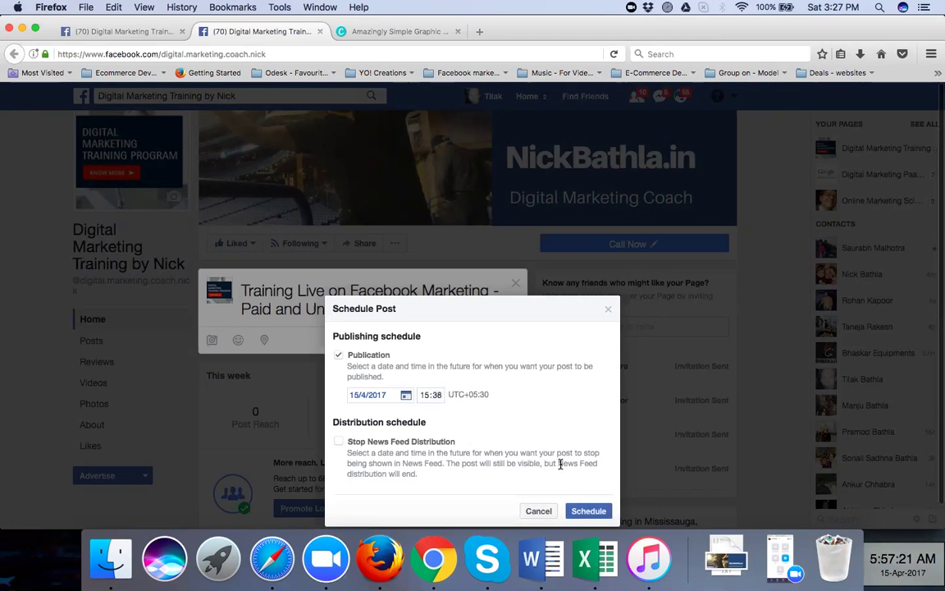
left_click(579, 511)
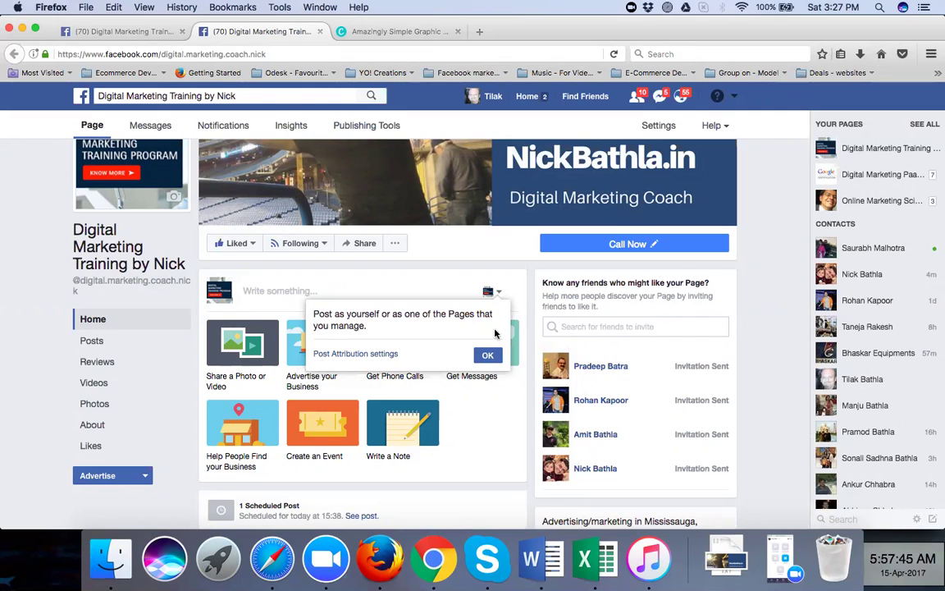
Dismiss the 'Post as yourself' tip and switch to the other business page in Chrome
left_click(488, 354)
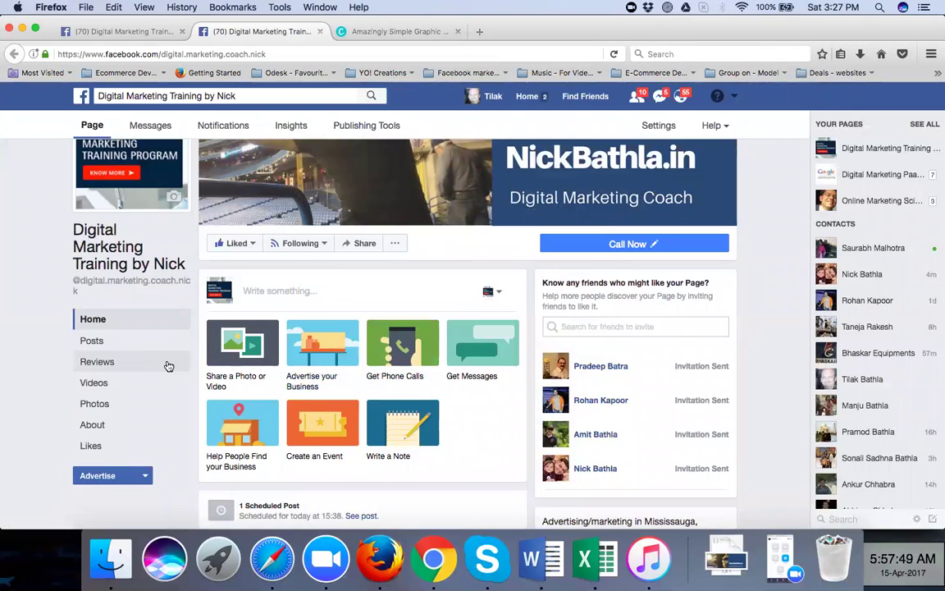
left_click(432, 556)
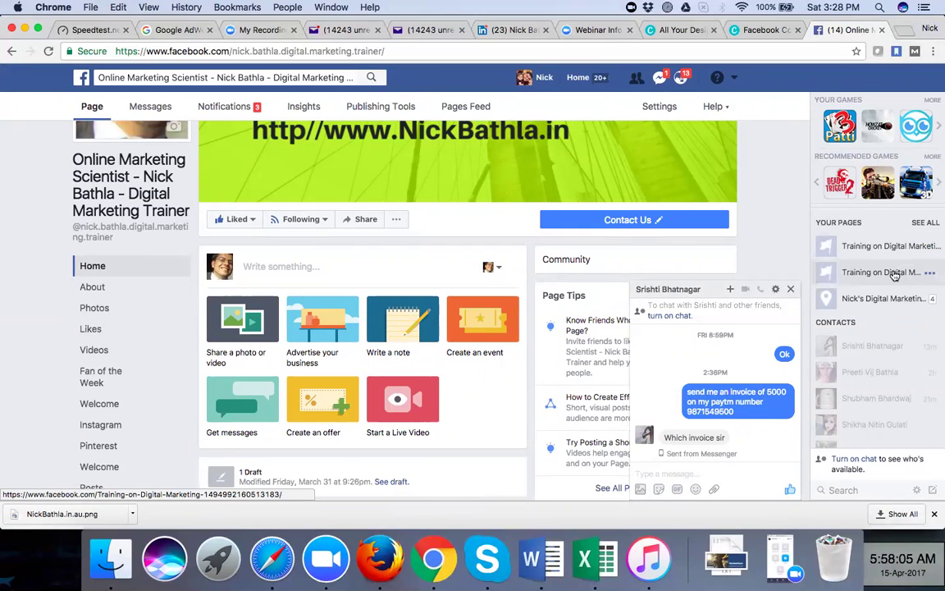
Close the open chat conversation and scroll down the business page
left_click(791, 290)
scroll(475, 365, "down", 1)
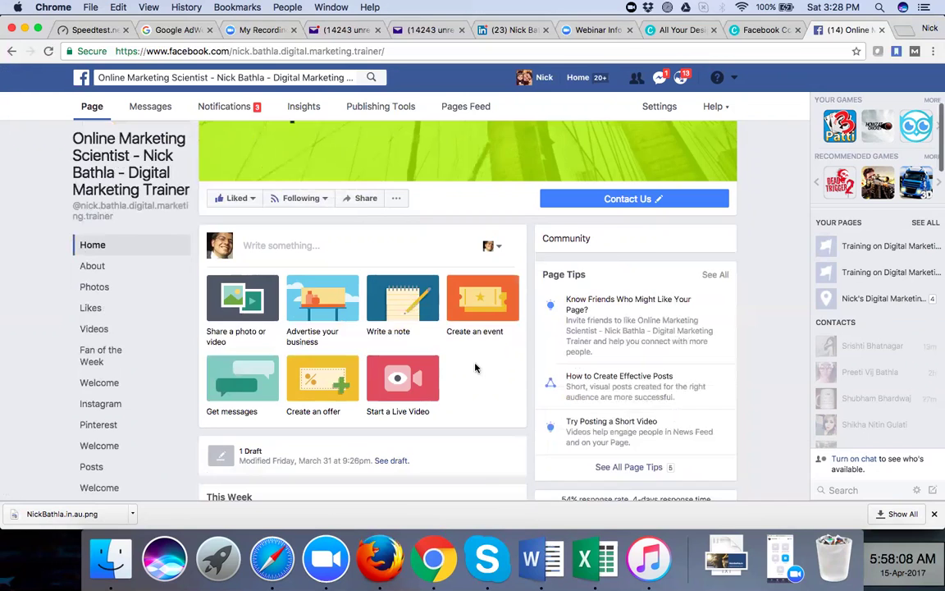
scroll(475, 368, "down", 5)
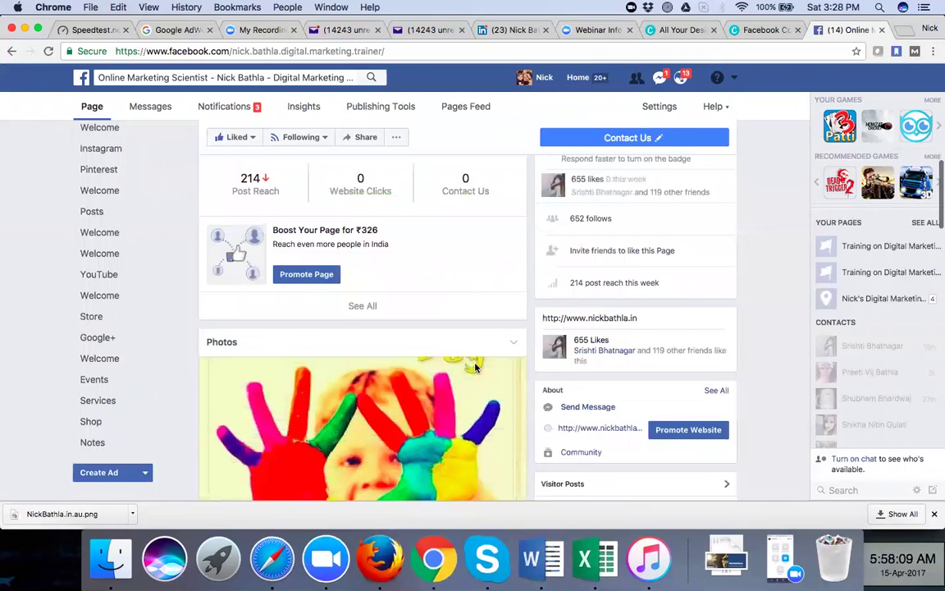
scroll(475, 368, "down", 10)
scroll(475, 367, "down", 5)
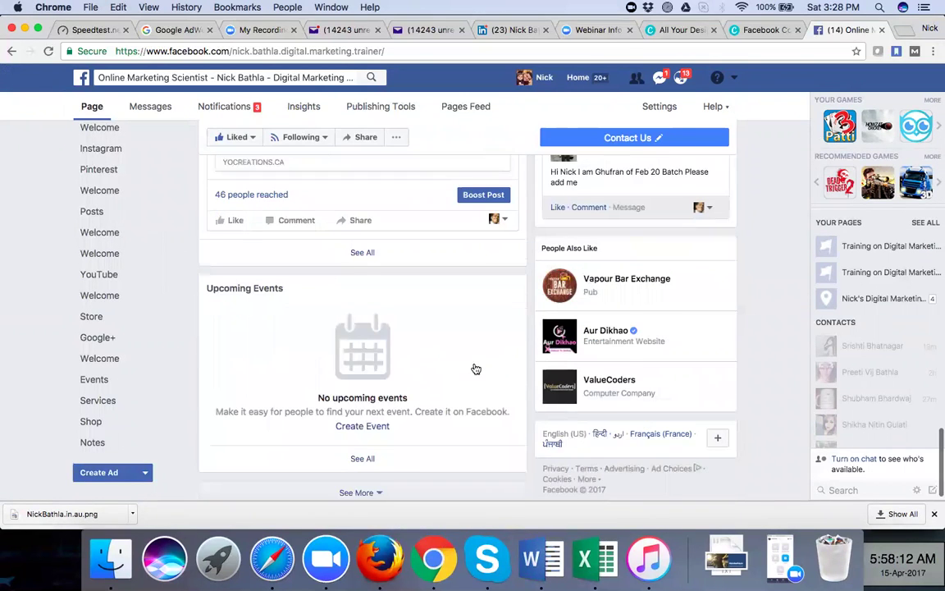
Open the full Posts list and scroll through the recent Hootsuite-published articles
left_click(357, 239)
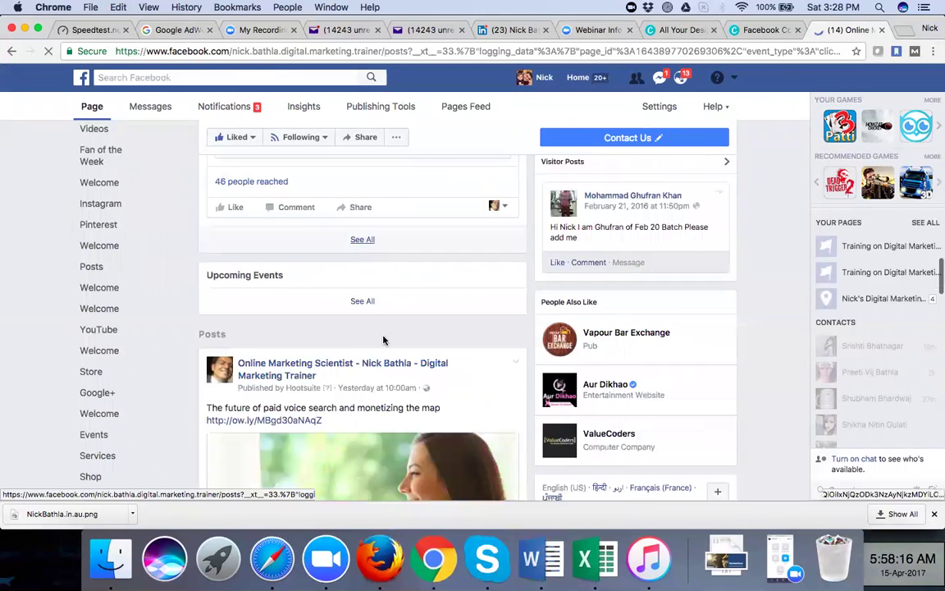
scroll(382, 340, "down", 5)
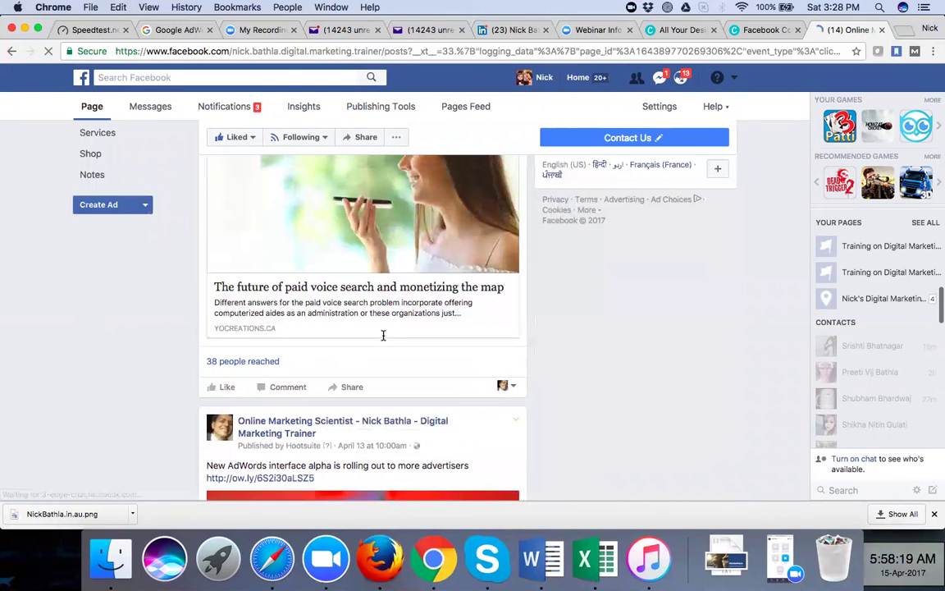
scroll(382, 335, "up", 3)
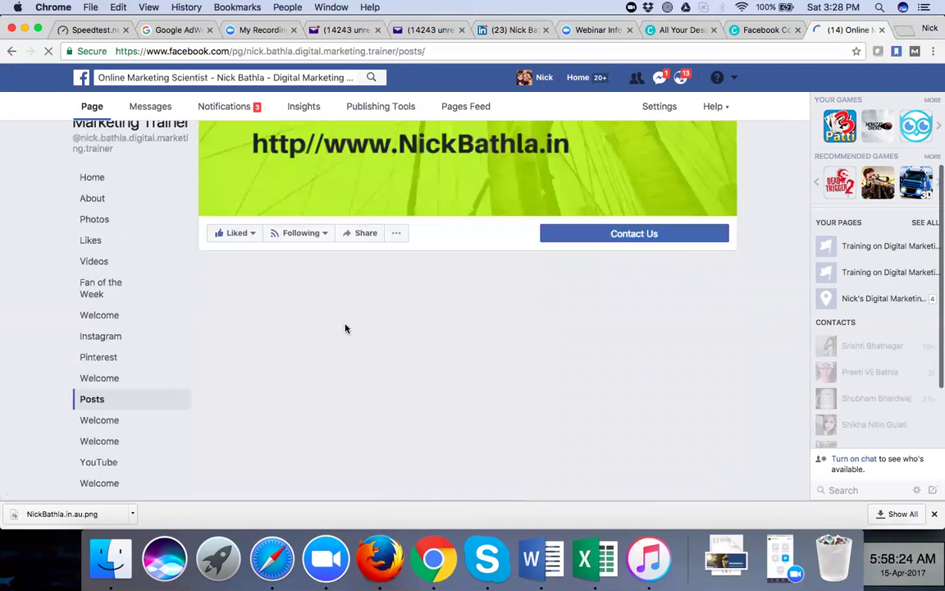
scroll(345, 326, "down", 3)
scroll(345, 326, "down", 5)
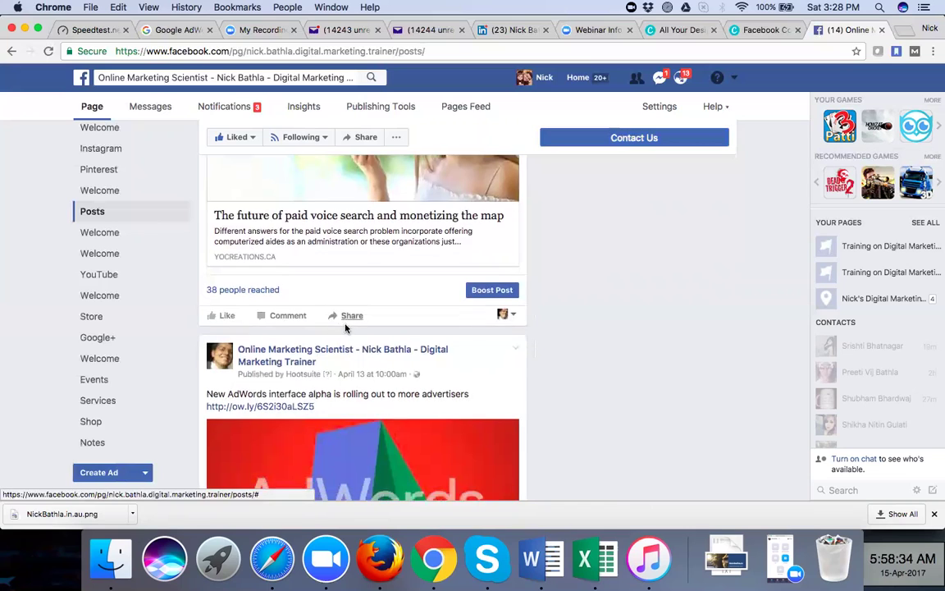
scroll(346, 326, "down", 4)
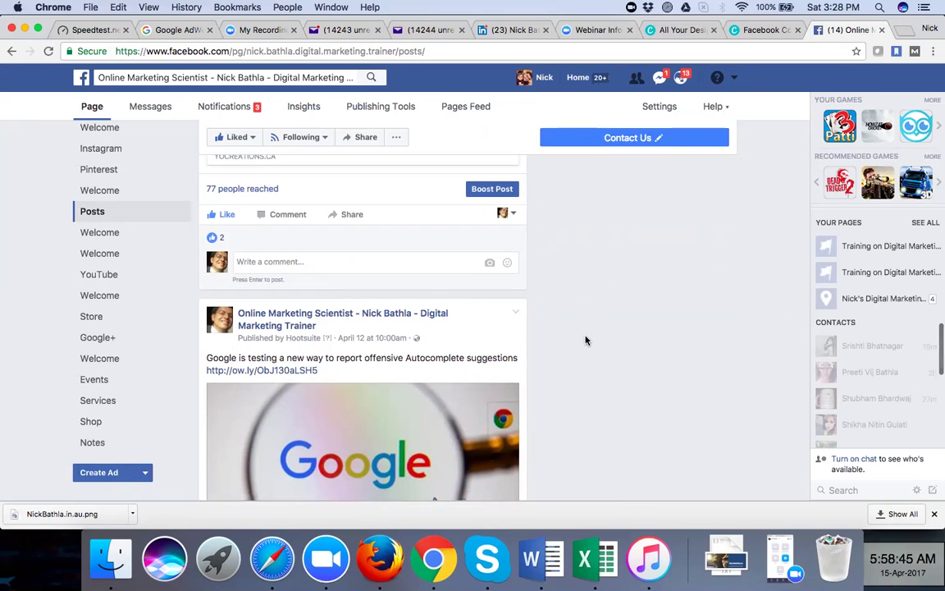
scroll(586, 341, "down", 5)
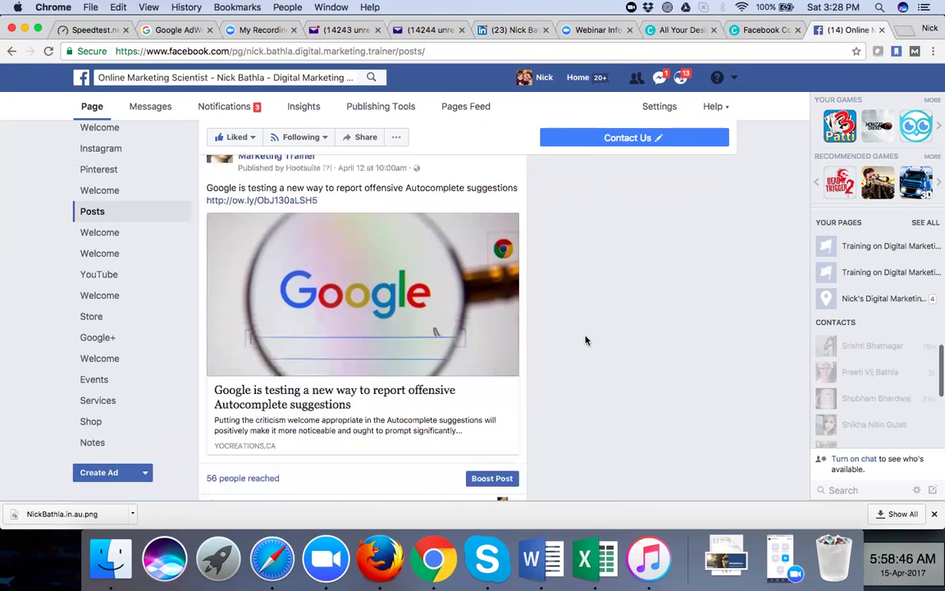
scroll(349, 230, "up", 2)
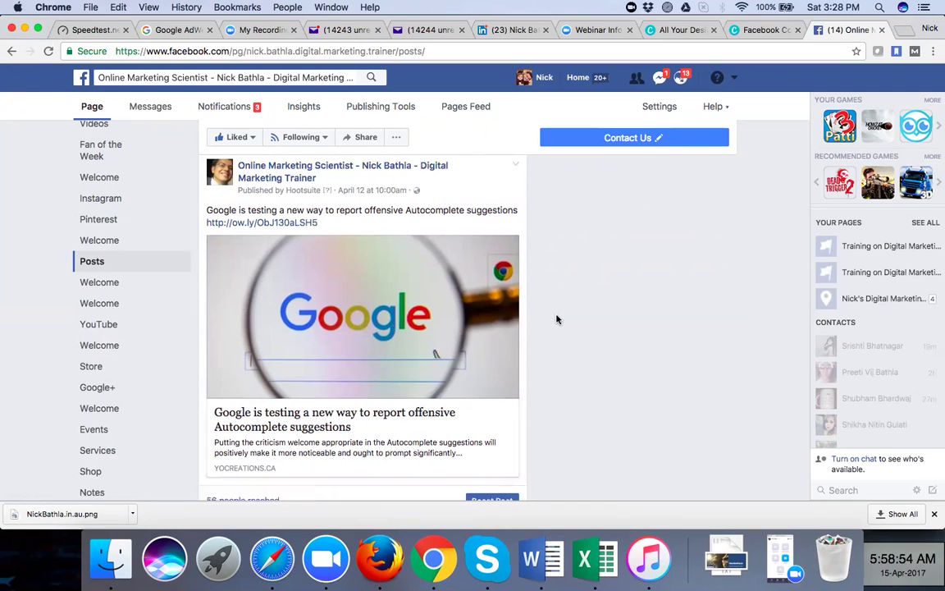
scroll(556, 319, "down", 5)
scroll(556, 319, "down", 10)
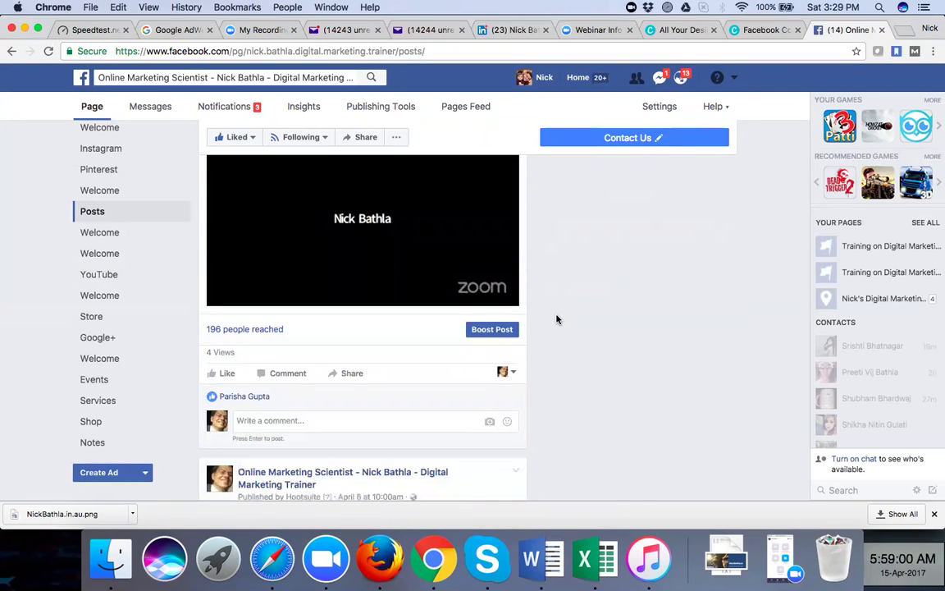
scroll(556, 319, "down", 3)
scroll(556, 319, "down", 3)
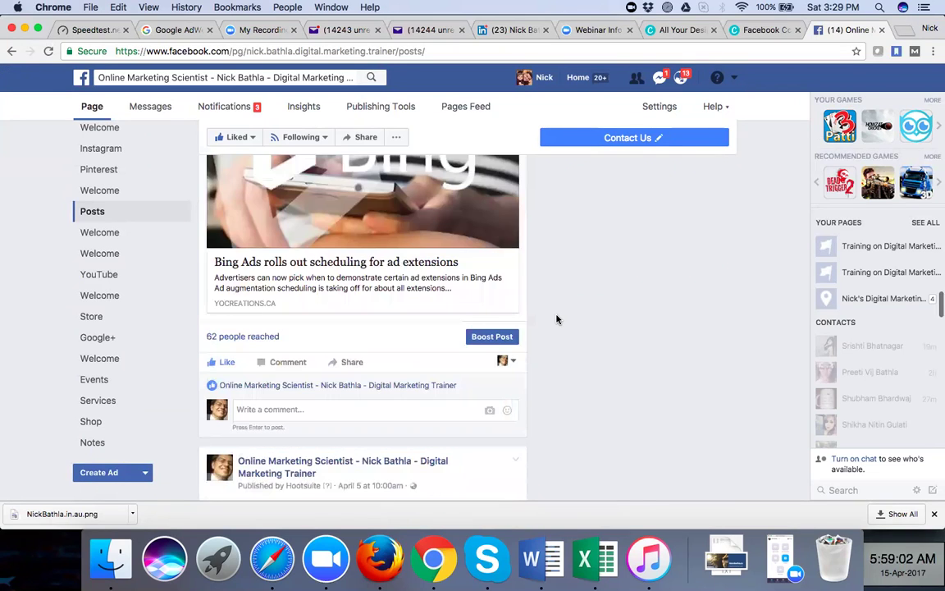
scroll(166, 234, "down", 1)
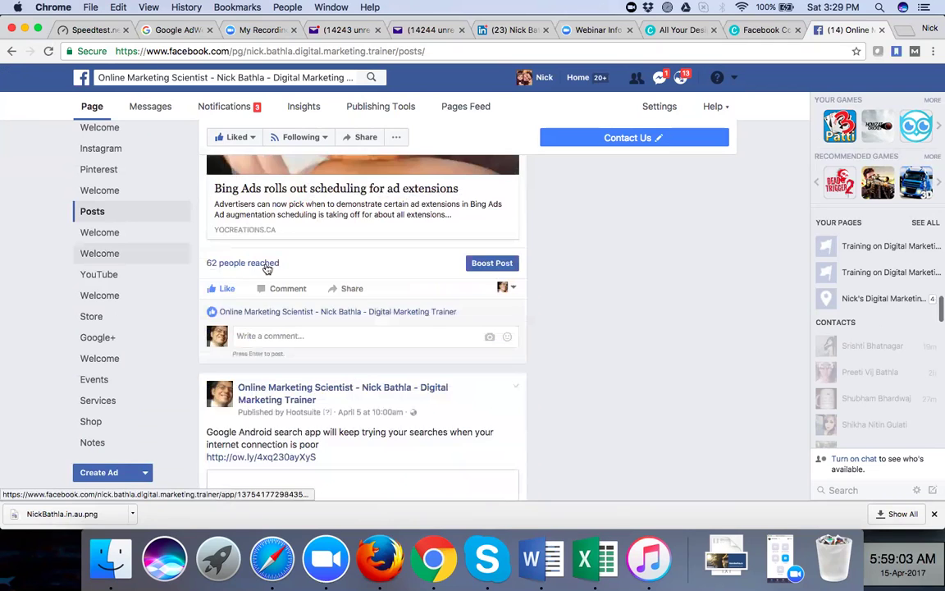
scroll(293, 270, "down", 5)
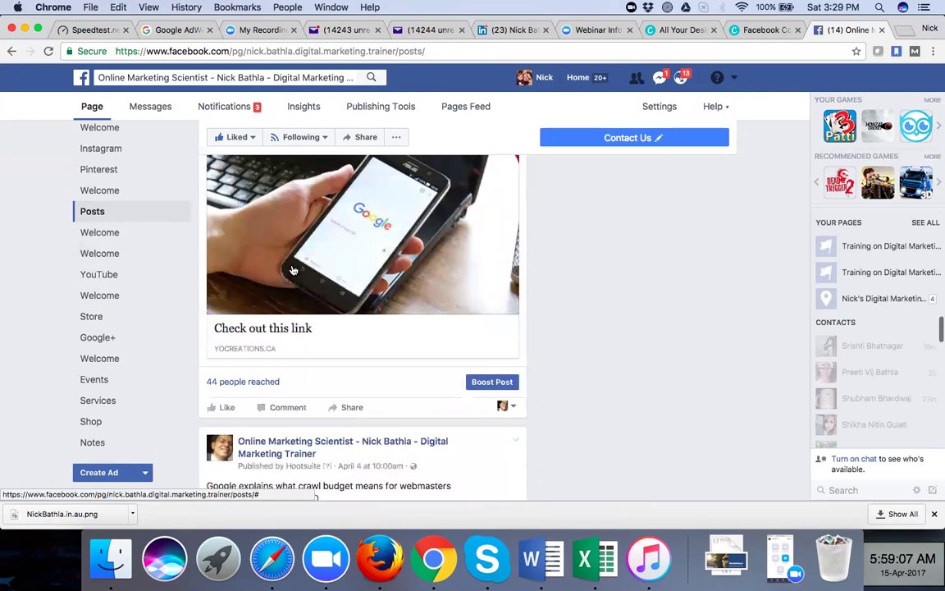
scroll(521, 363, "down", 1)
scroll(549, 367, "down", 1)
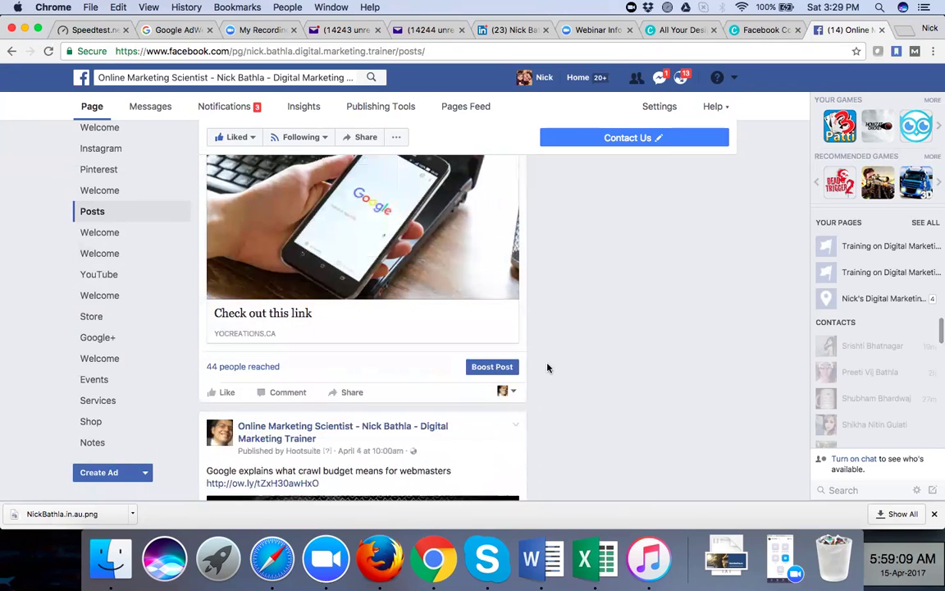
scroll(548, 367, "down", 5)
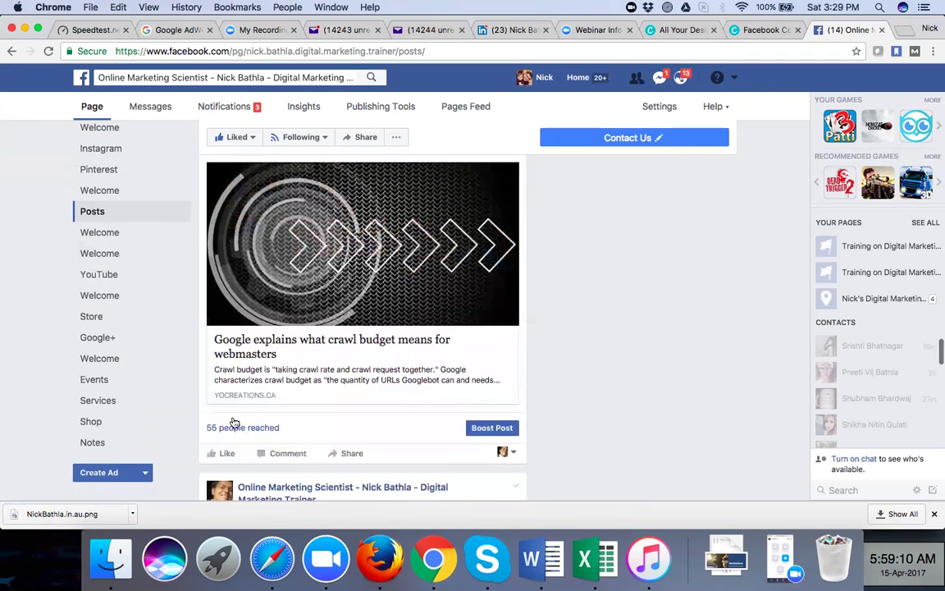
scroll(323, 422, "down", 4)
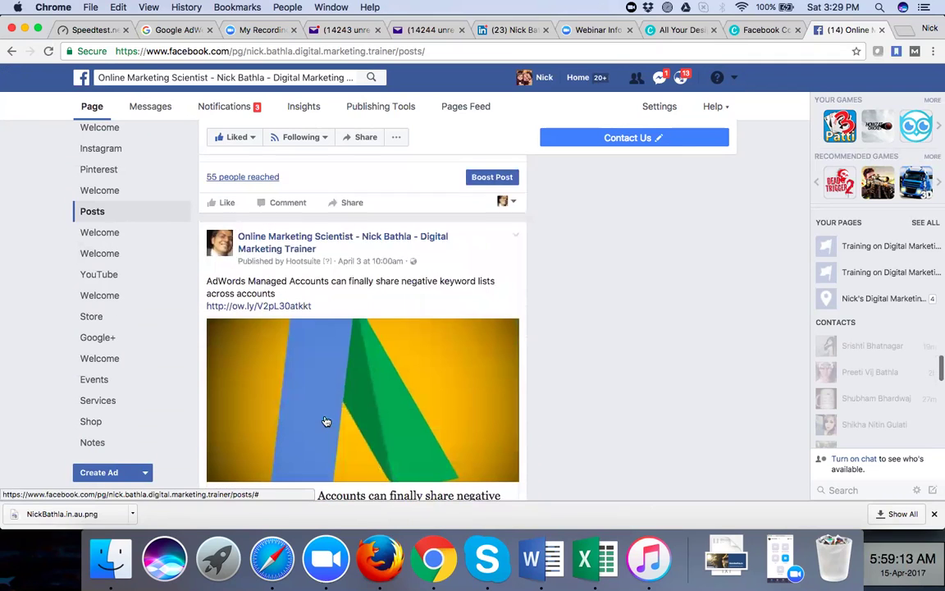
scroll(326, 422, "down", 4)
scroll(325, 422, "down", 7)
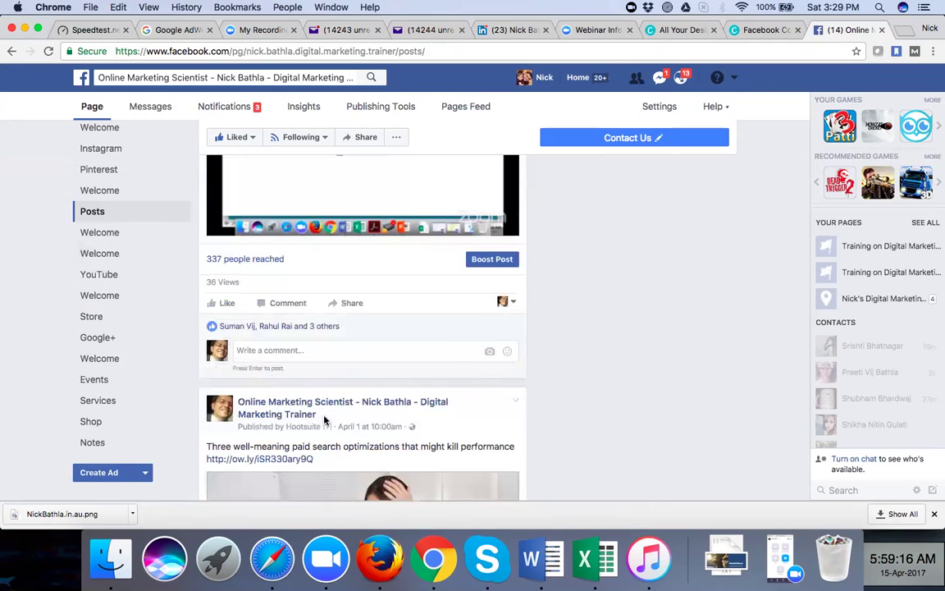
scroll(583, 342, "up", 1)
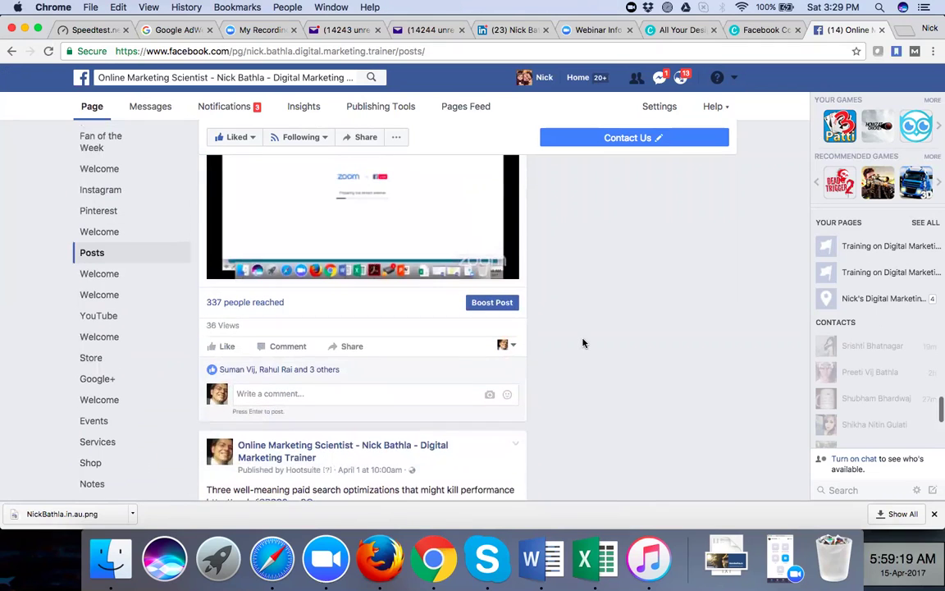
Check the April 1 live video's reach: 337 people, 36 views
left_click(235, 302)
scroll(565, 368, "down", 2)
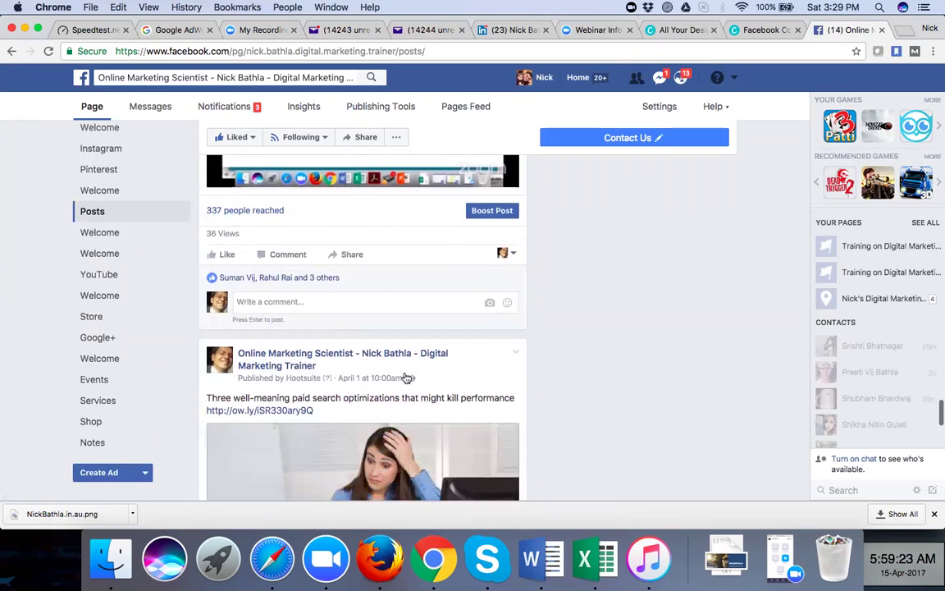
scroll(414, 344, "down", 7)
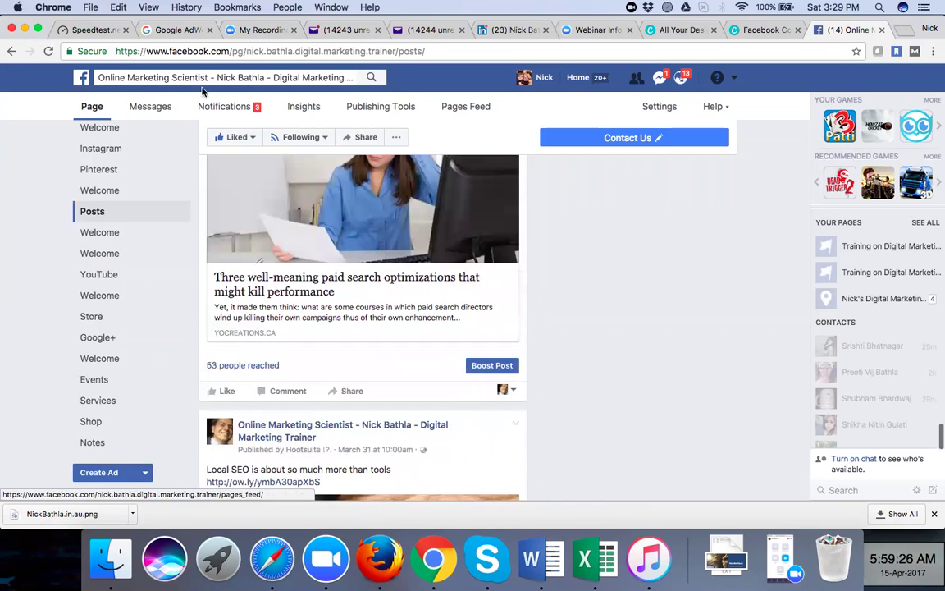
Show page Insights for the last 28 days: 972 reached, 262 engagements, 136 video views
left_click(300, 114)
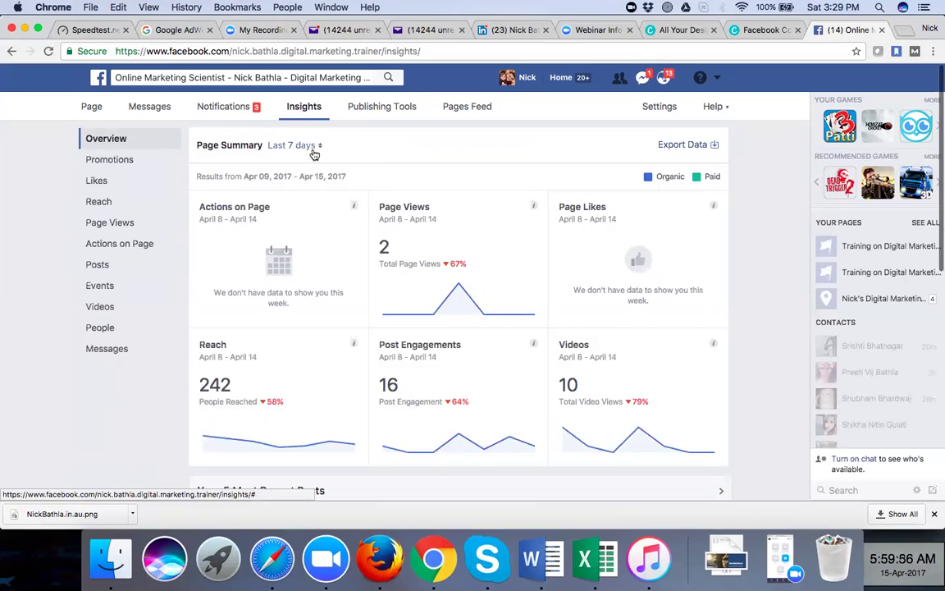
left_click(315, 147)
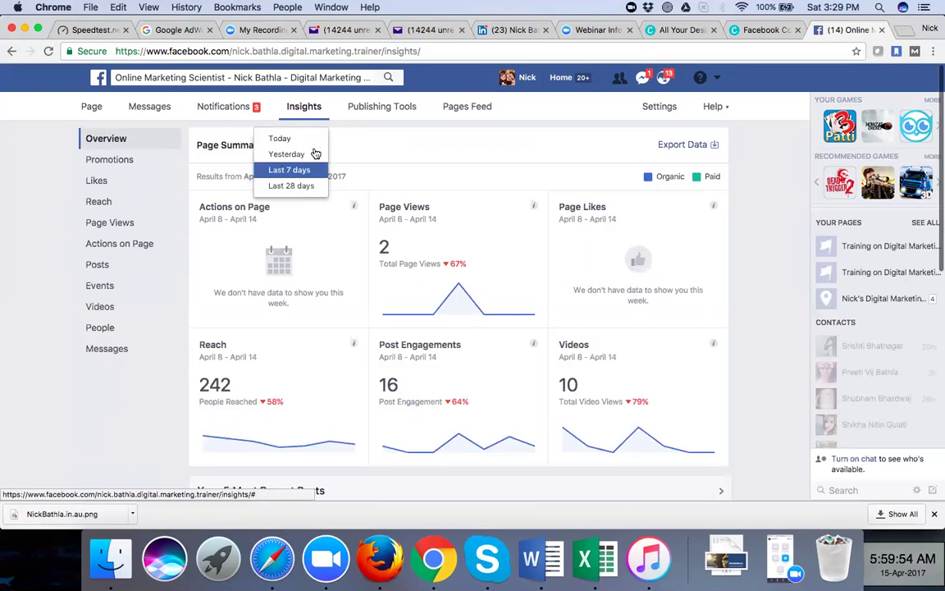
left_click(309, 187)
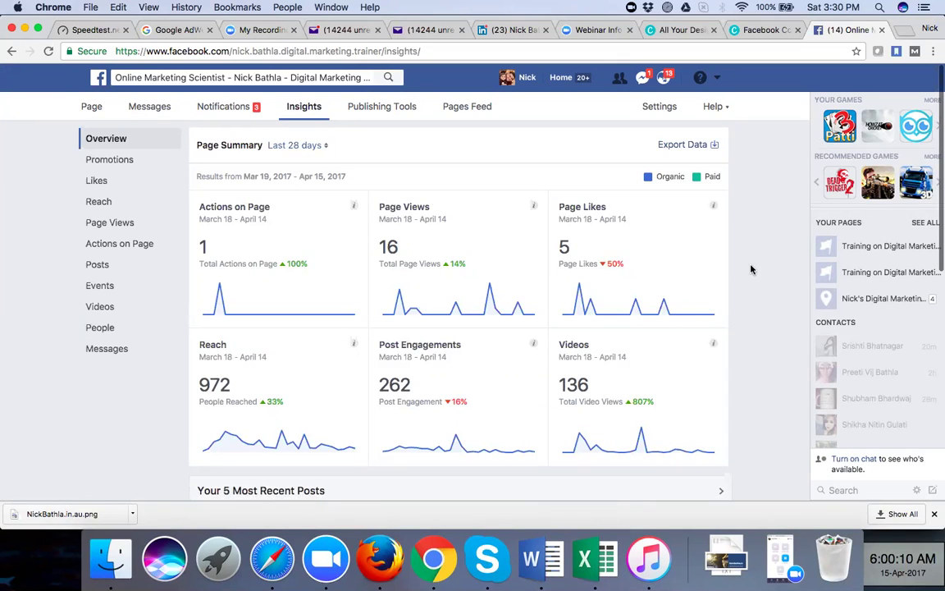
scroll(751, 269, "down", 2)
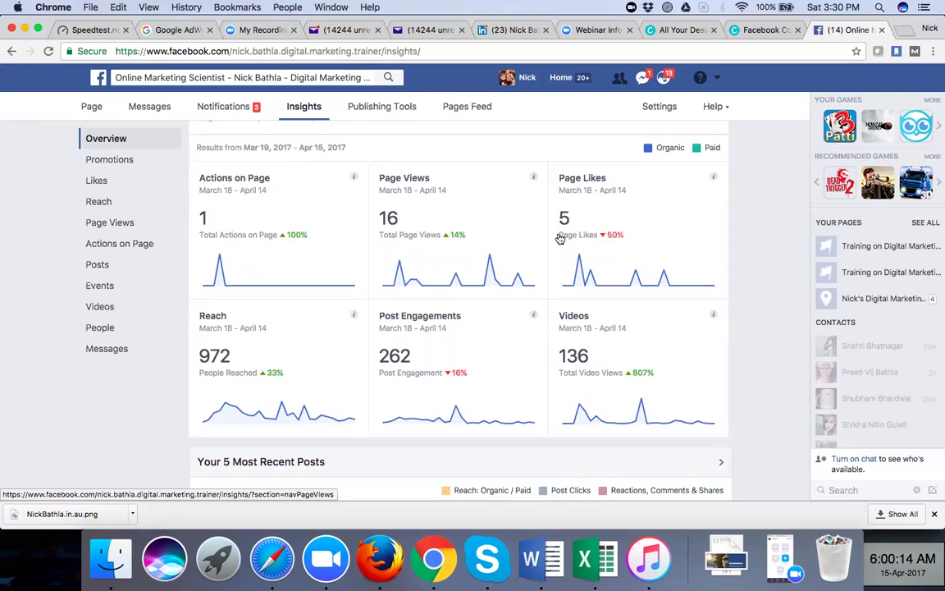
mouse_move(617, 238)
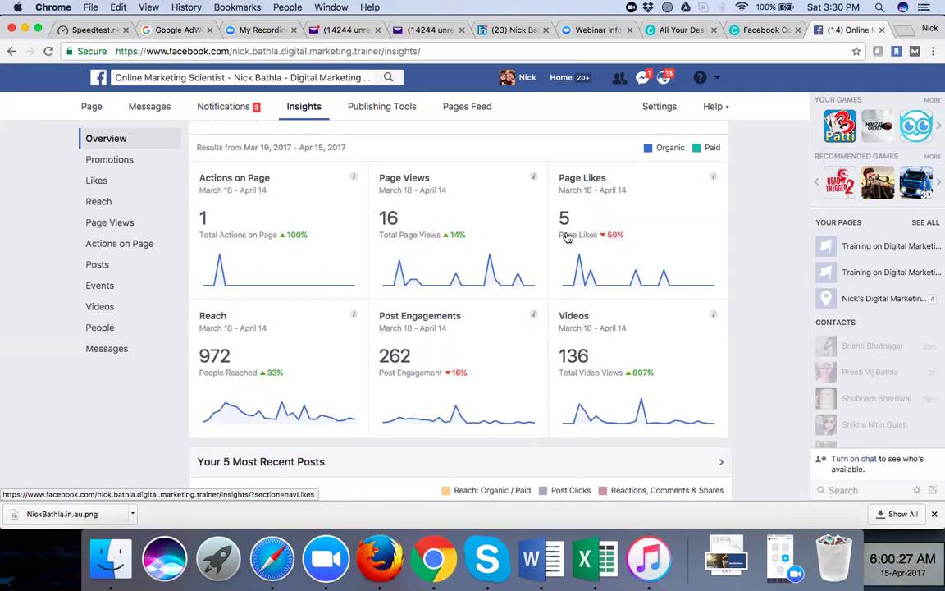
mouse_move(456, 239)
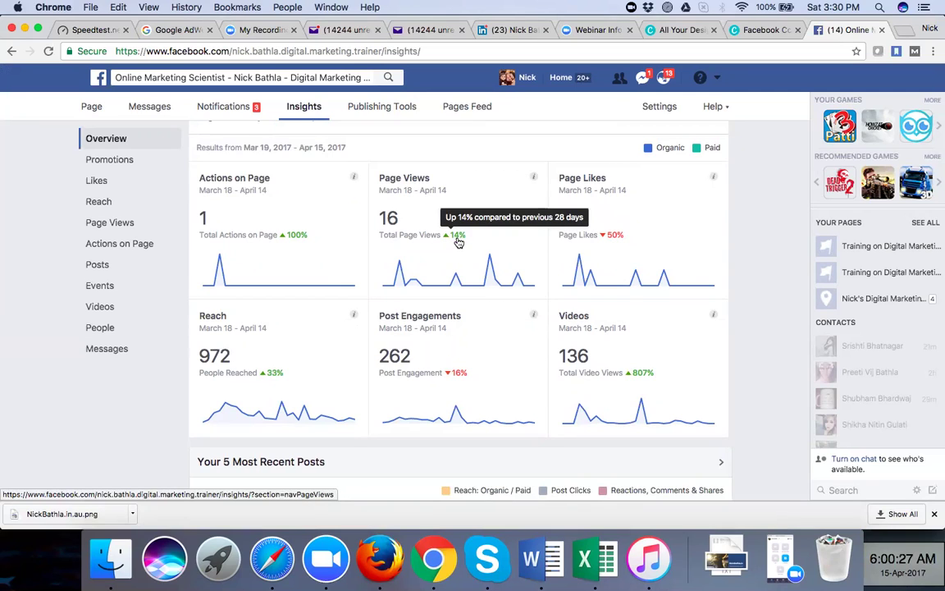
mouse_move(299, 239)
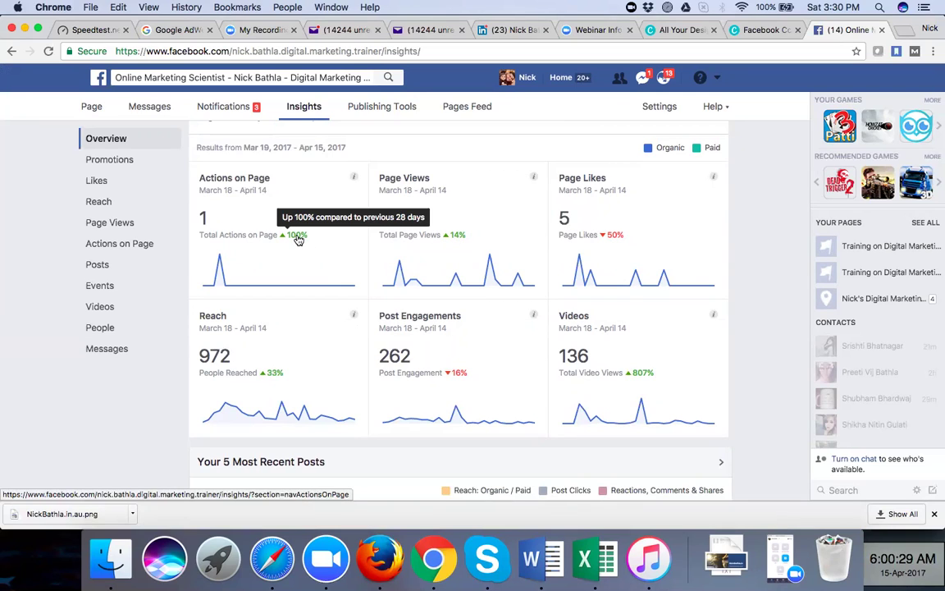
scroll(289, 311, "down", 2)
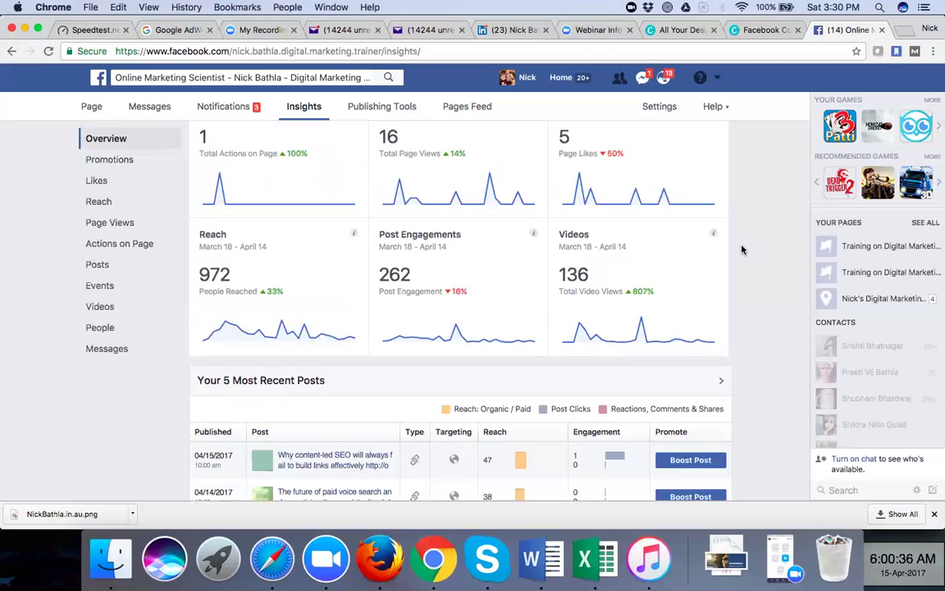
scroll(741, 249, "down", 2)
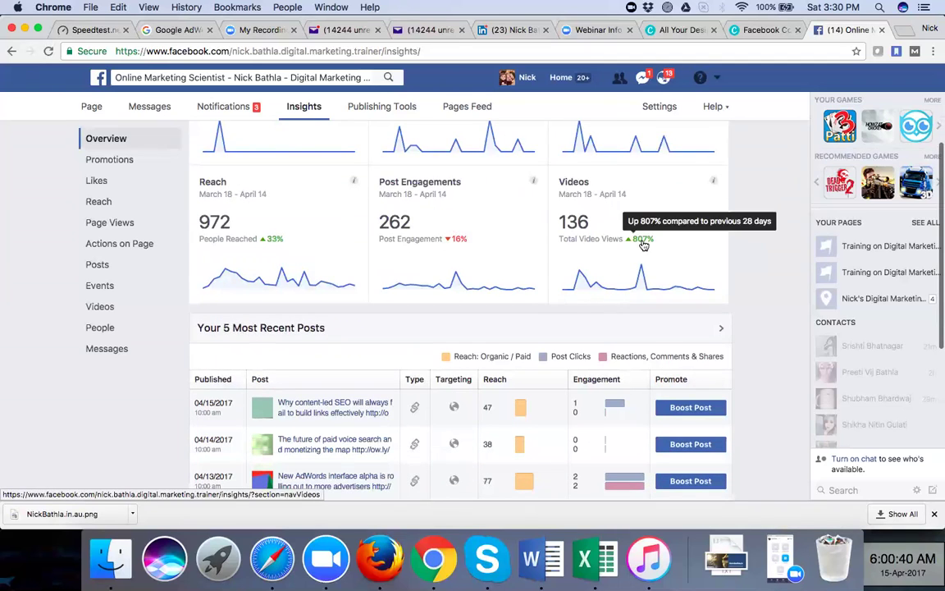
scroll(747, 273, "down", 5)
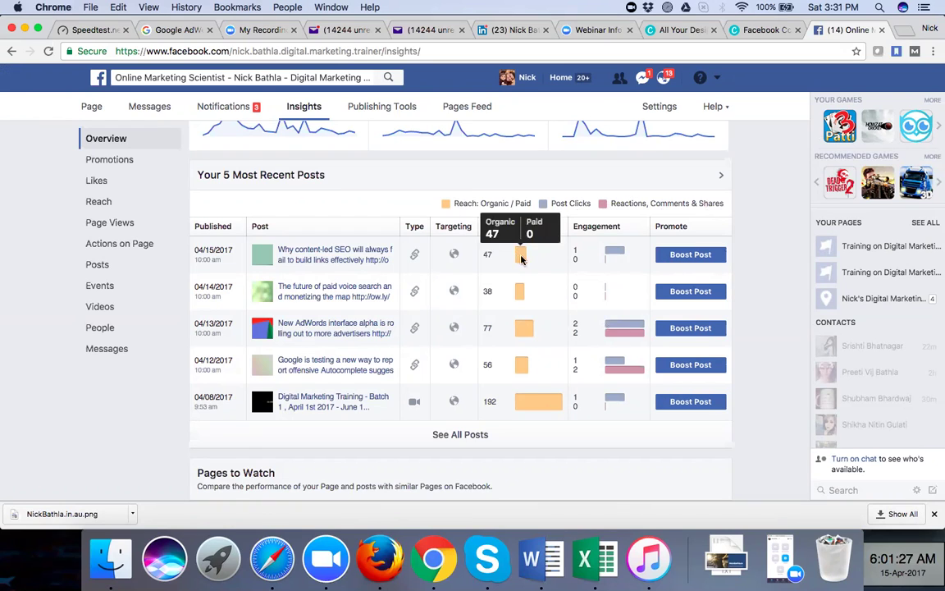
mouse_move(522, 405)
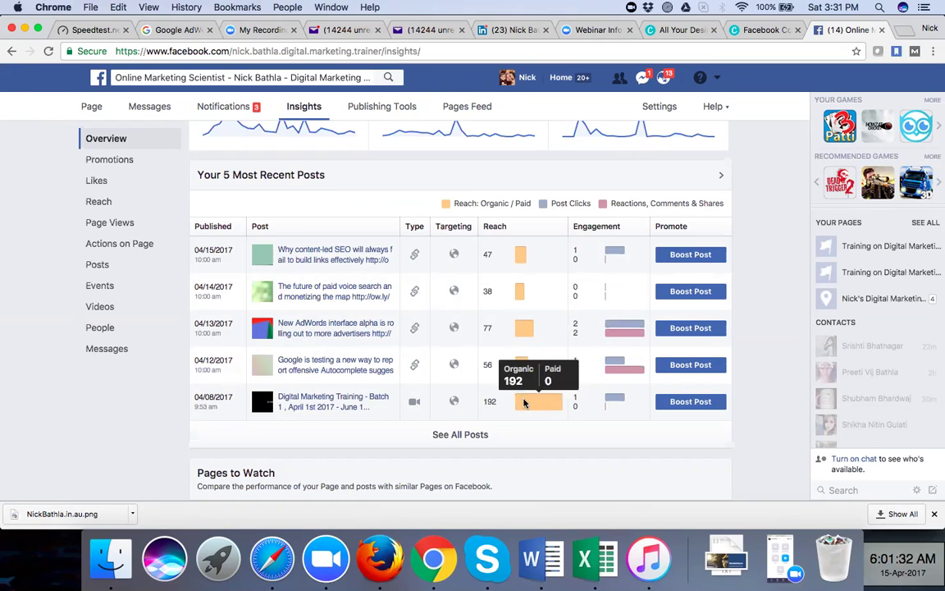
Open the All Posts Published insights table and load one more batch of older posts
left_click(466, 435)
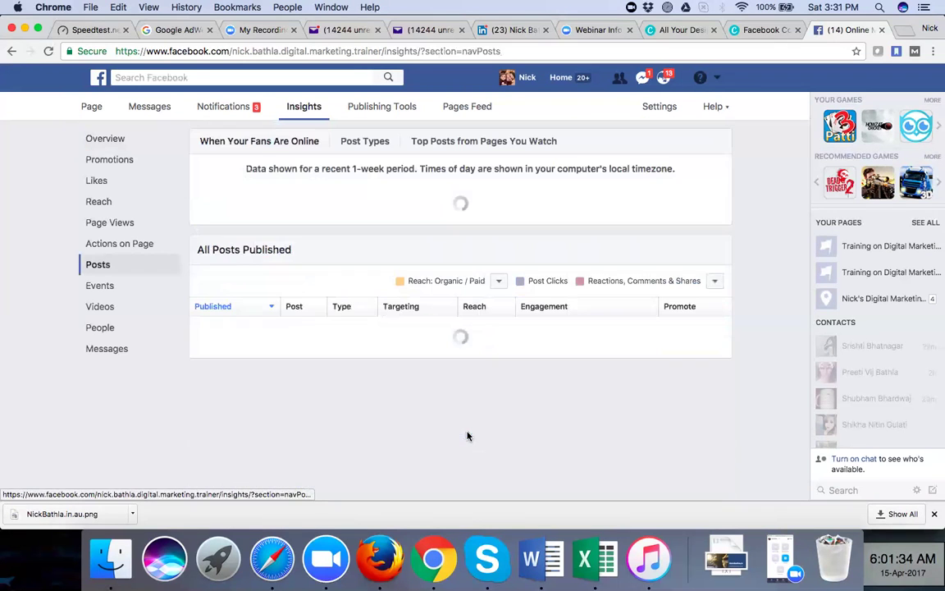
scroll(424, 401, "down", 10)
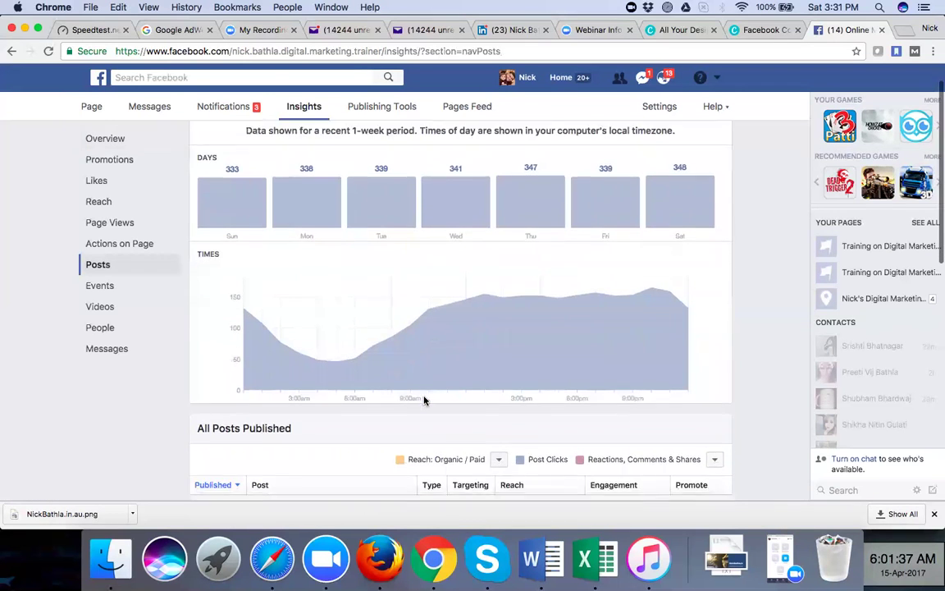
scroll(425, 400, "down", 5)
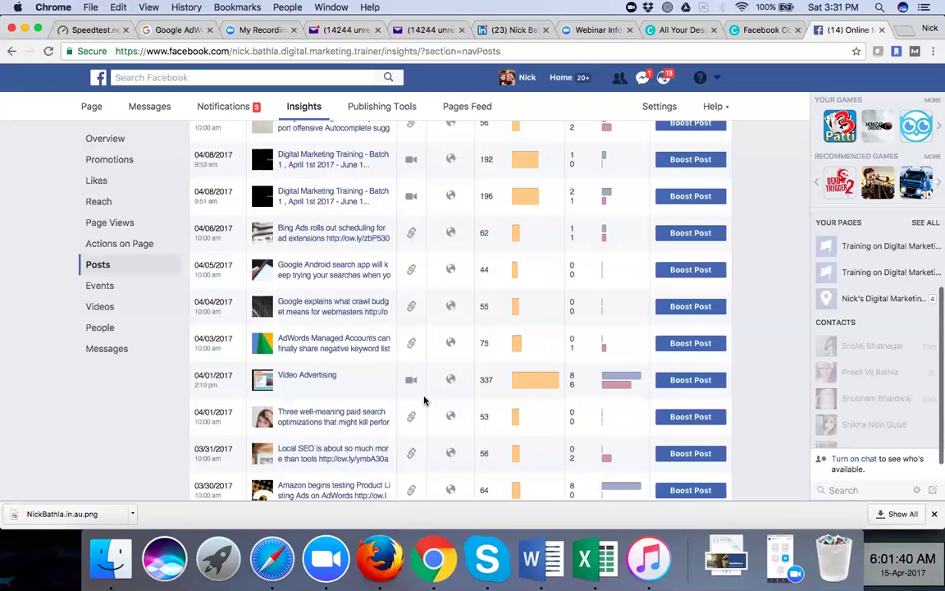
scroll(424, 400, "down", 3)
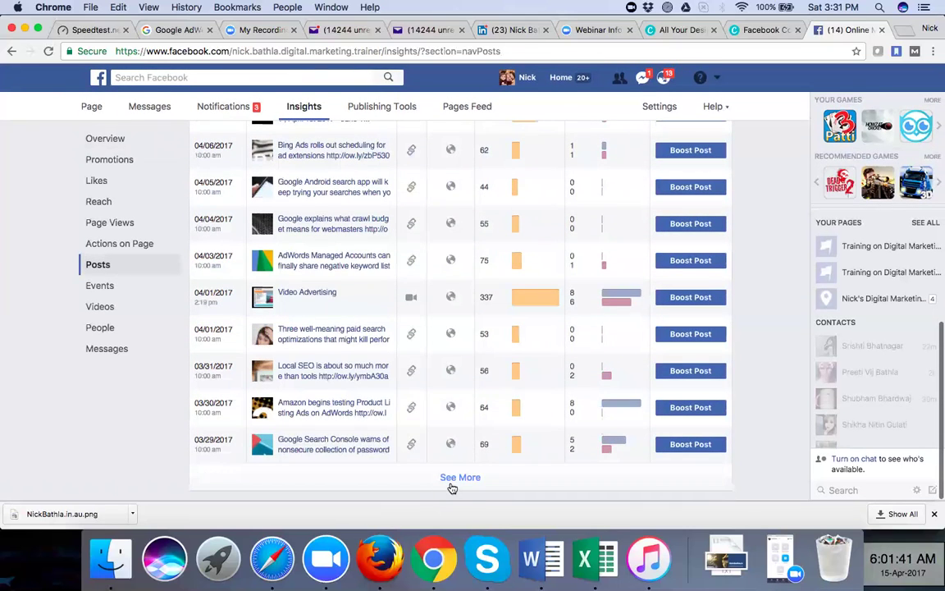
left_click(452, 481)
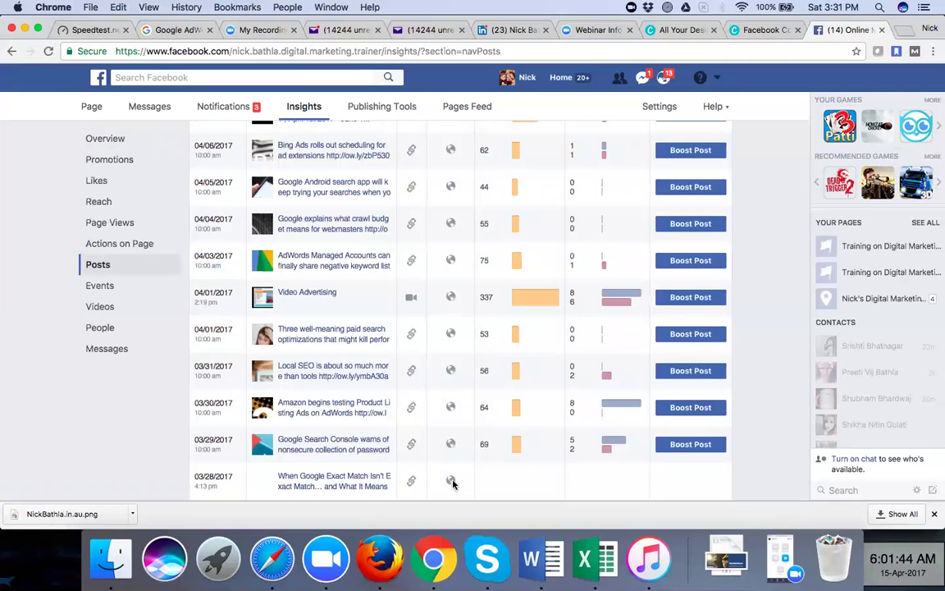
scroll(162, 427, "down", 8)
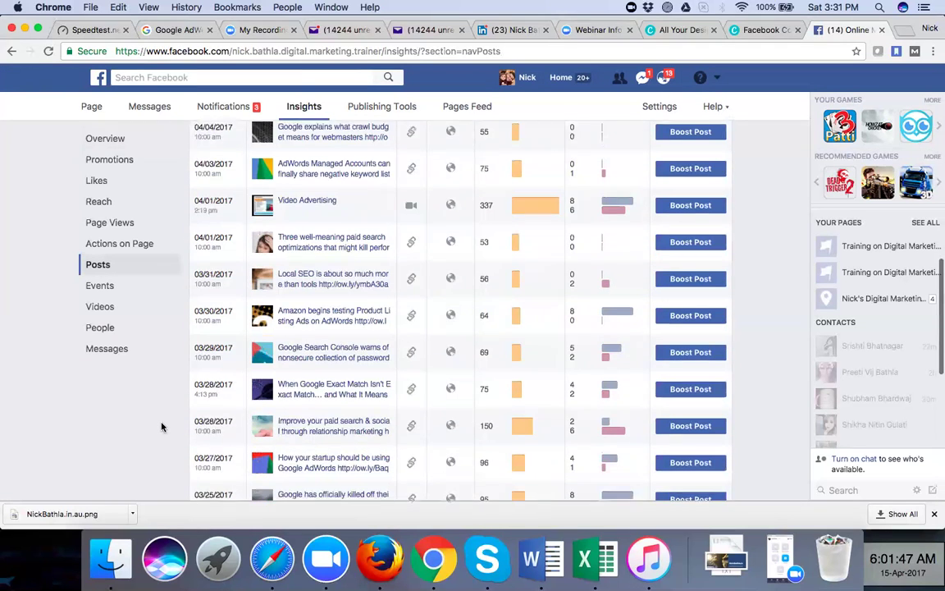
scroll(162, 426, "down", 3)
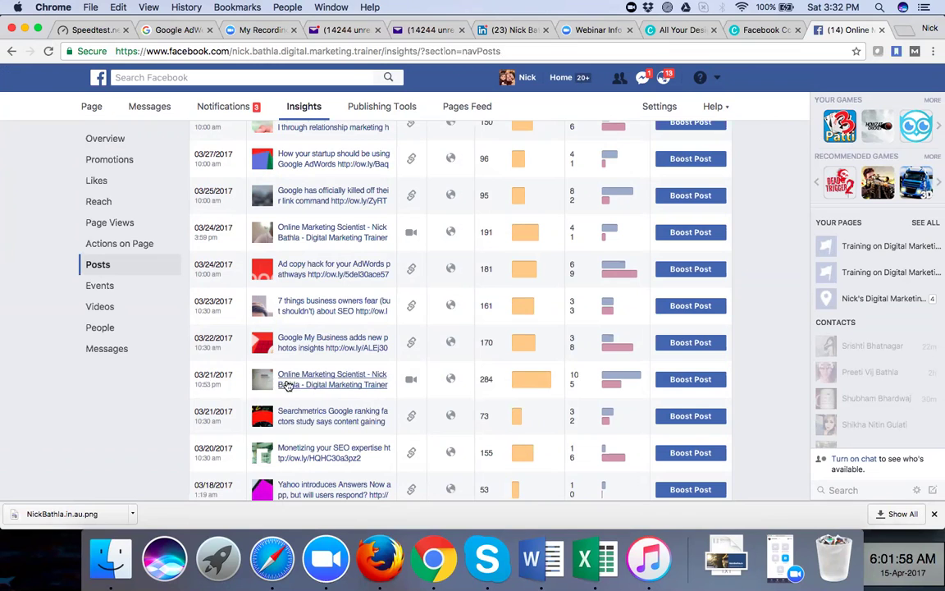
mouse_move(530, 386)
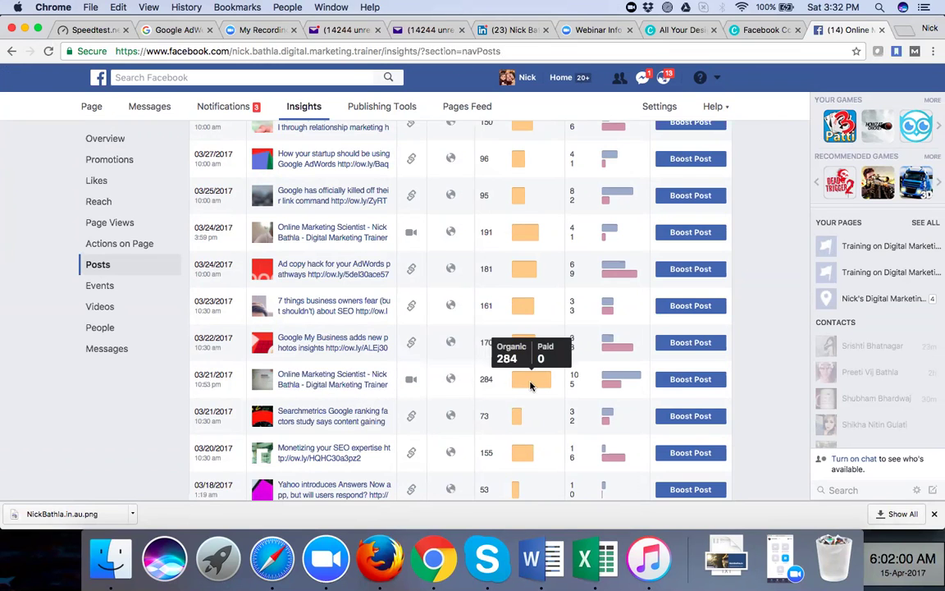
scroll(530, 385, "down", 5)
Load a second batch of older posts and compare their reach bars
left_click(460, 477)
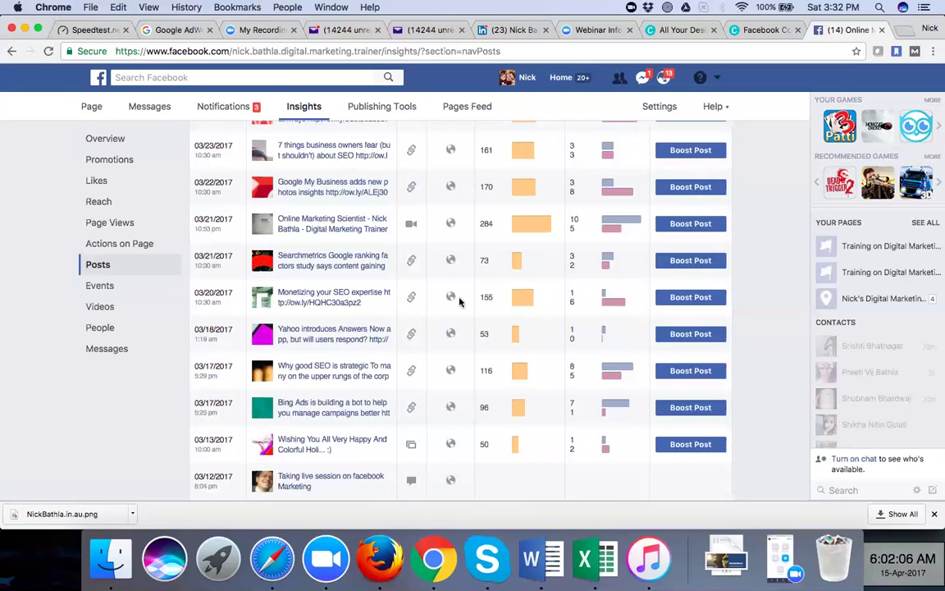
scroll(459, 302, "down", 5)
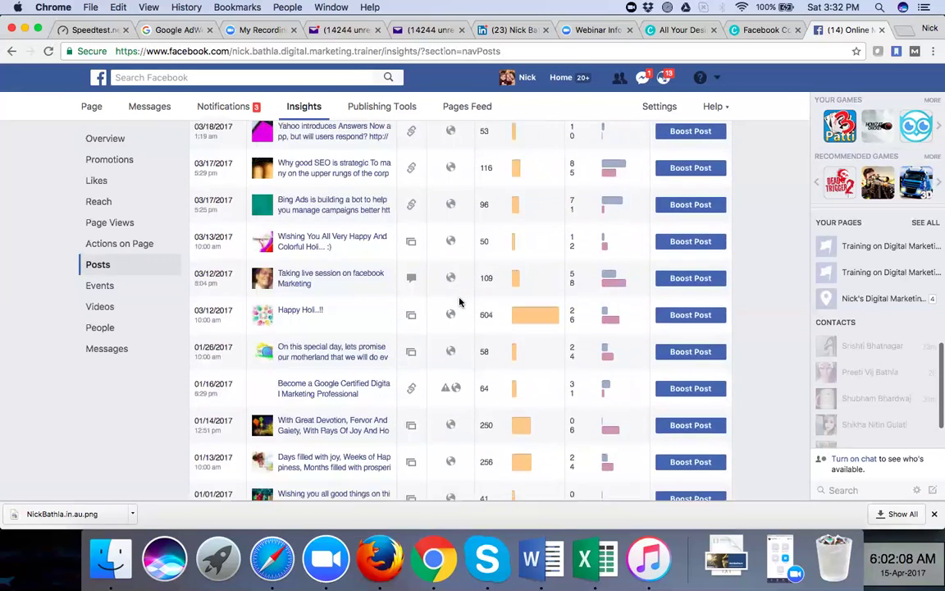
scroll(508, 304, "down", 1)
mouse_move(529, 305)
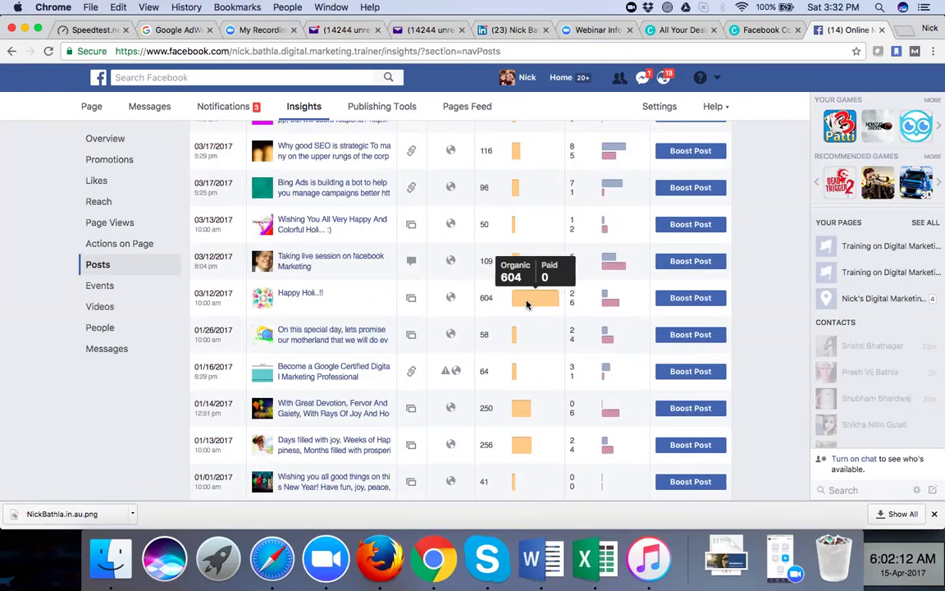
scroll(526, 305, "down", 10)
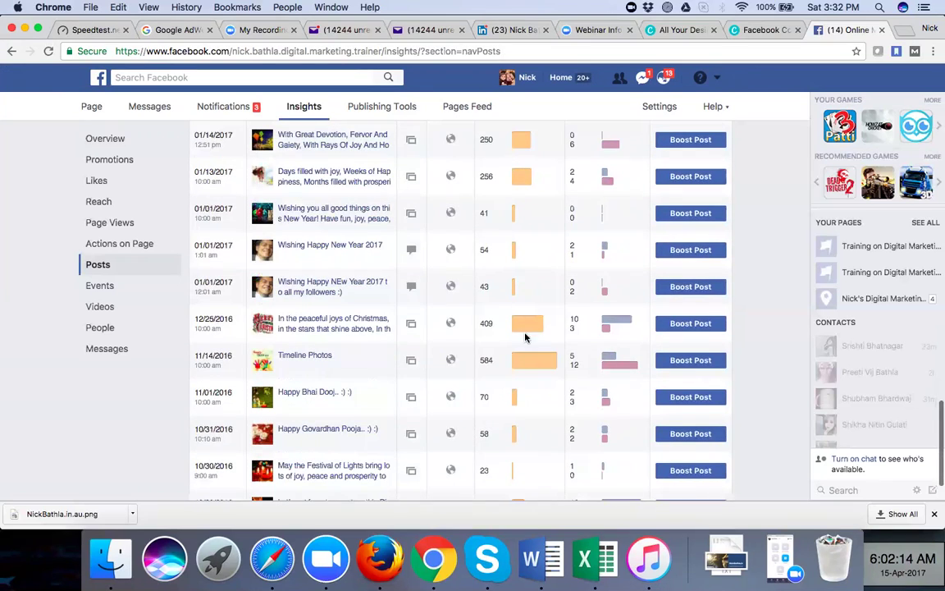
mouse_move(525, 361)
scroll(525, 361, "down", 3)
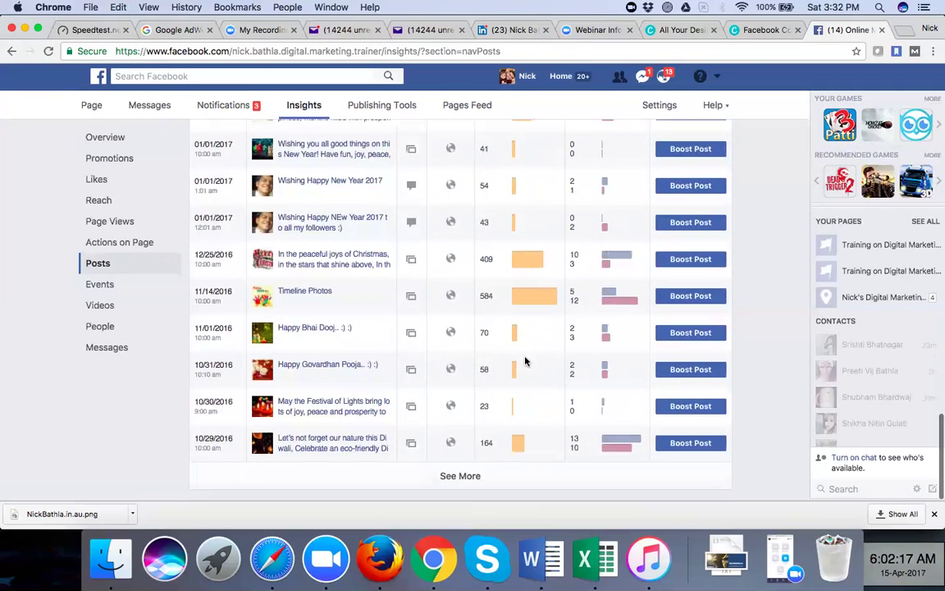
scroll(525, 361, "up", 20)
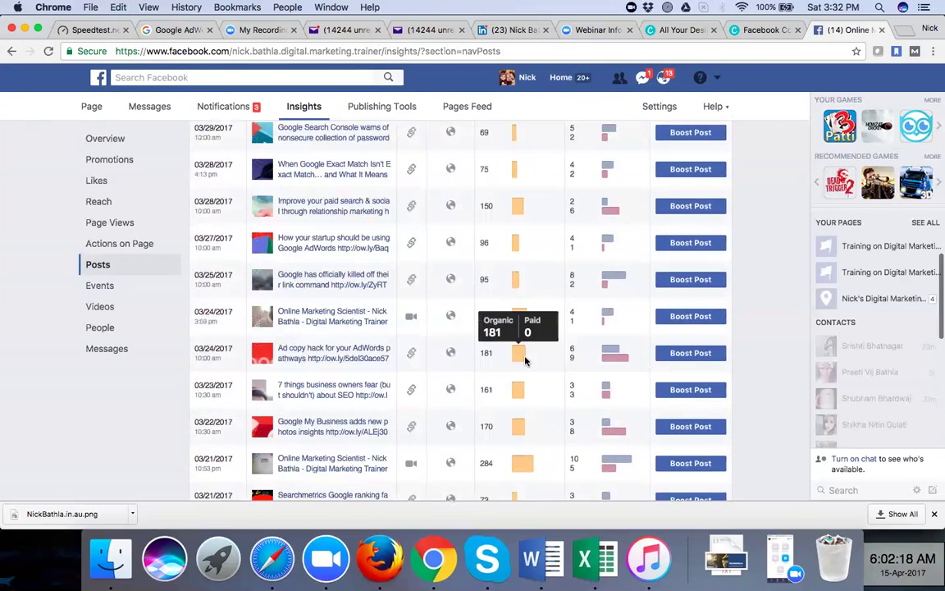
scroll(762, 222, "up", 10)
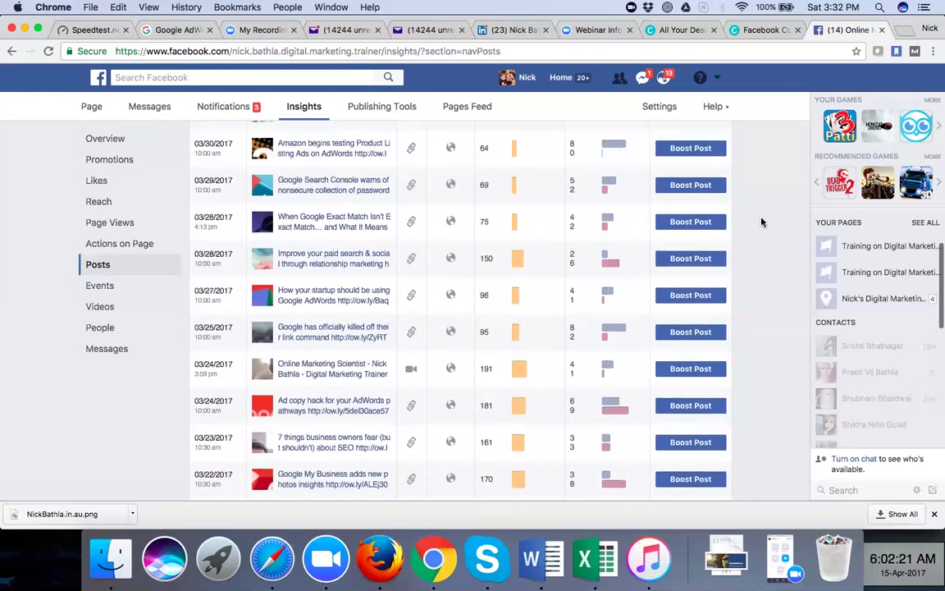
scroll(762, 221, "up", 5)
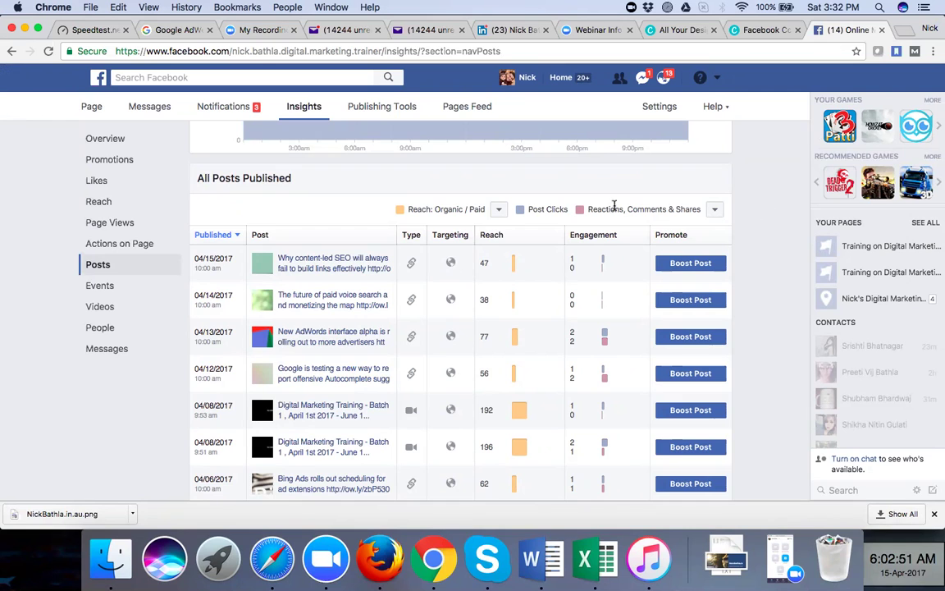
scroll(573, 215, "up", 5)
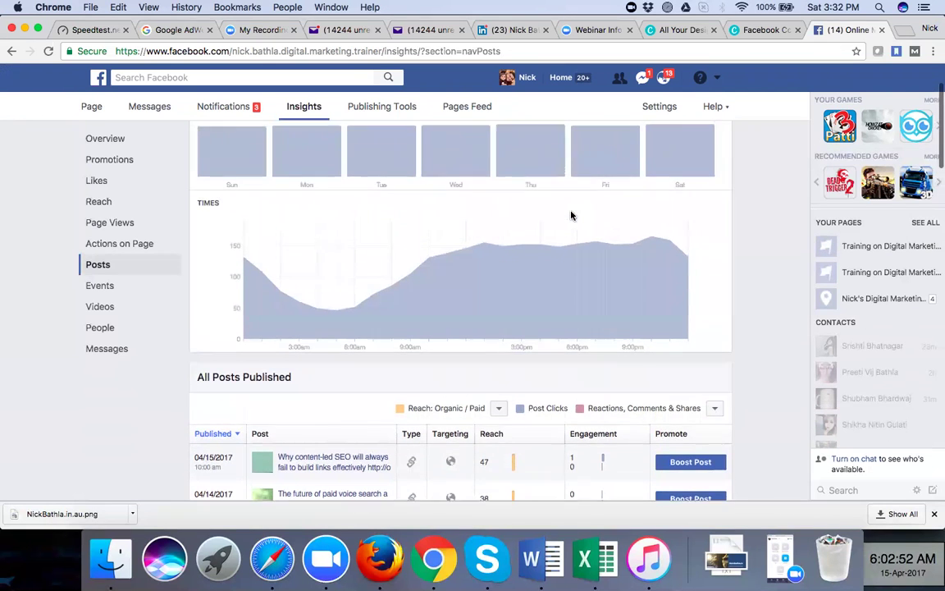
scroll(572, 215, "up", 1)
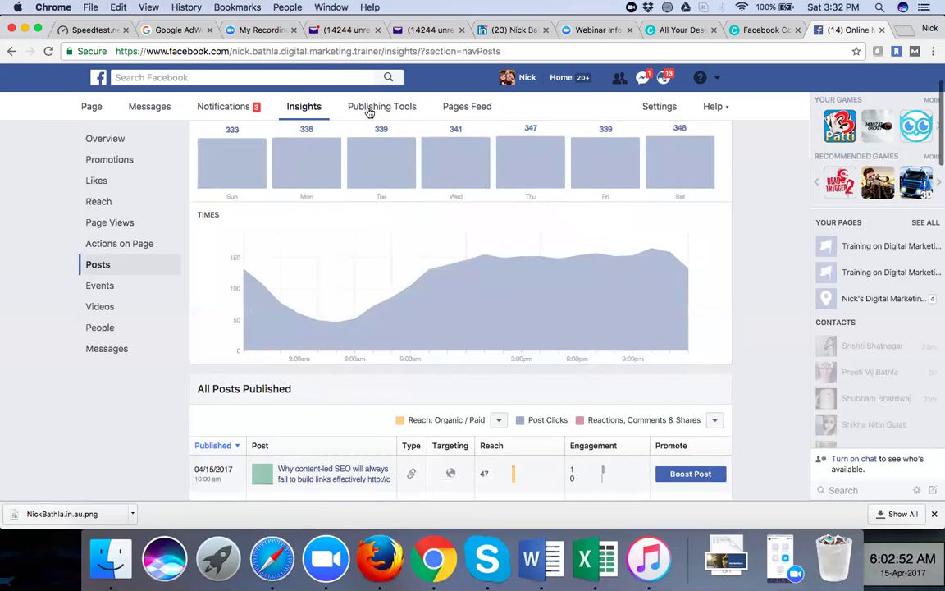
Open Publishing Tools and scroll through the Published Posts list
left_click(369, 109)
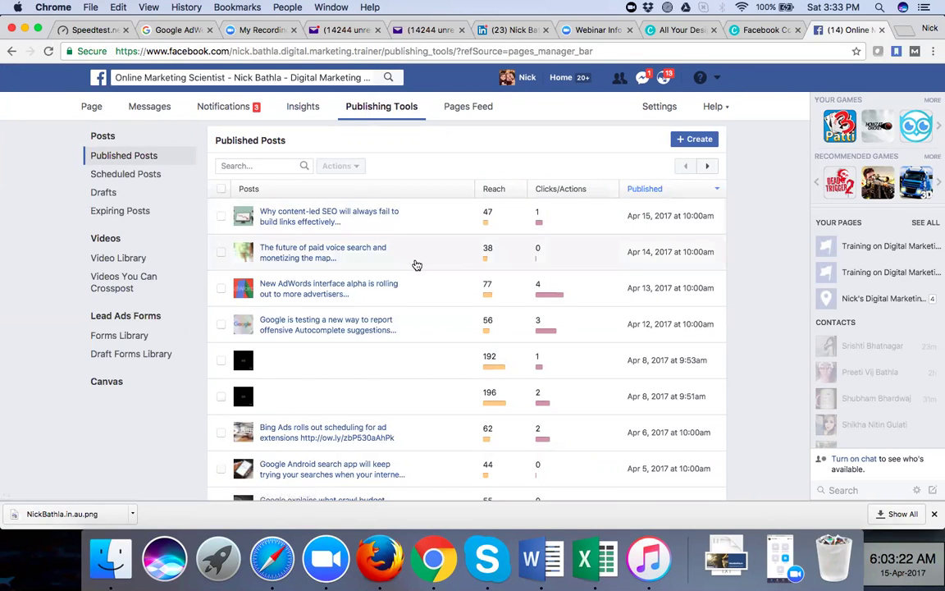
scroll(416, 265, "down", 3)
scroll(416, 265, "down", 3)
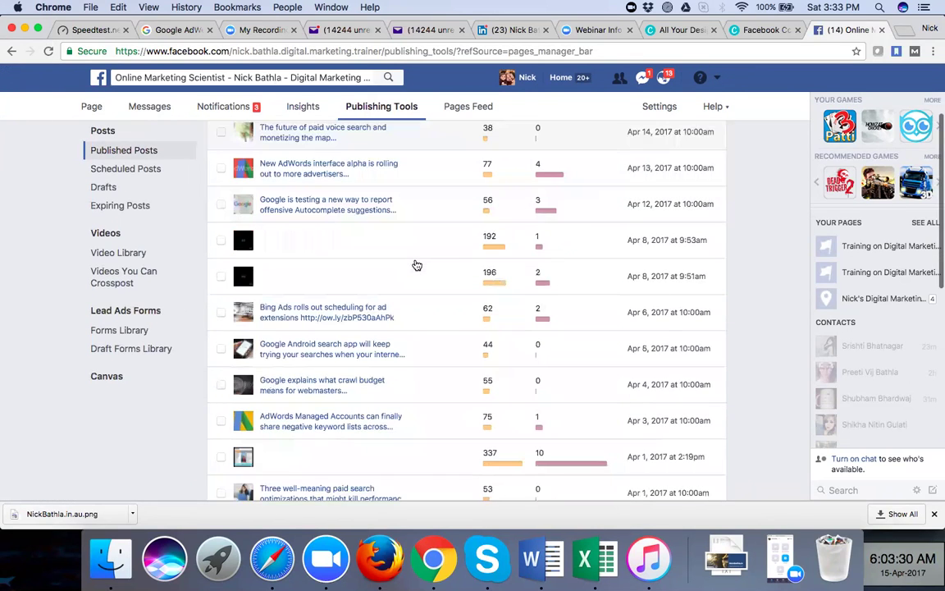
scroll(416, 265, "down", 3)
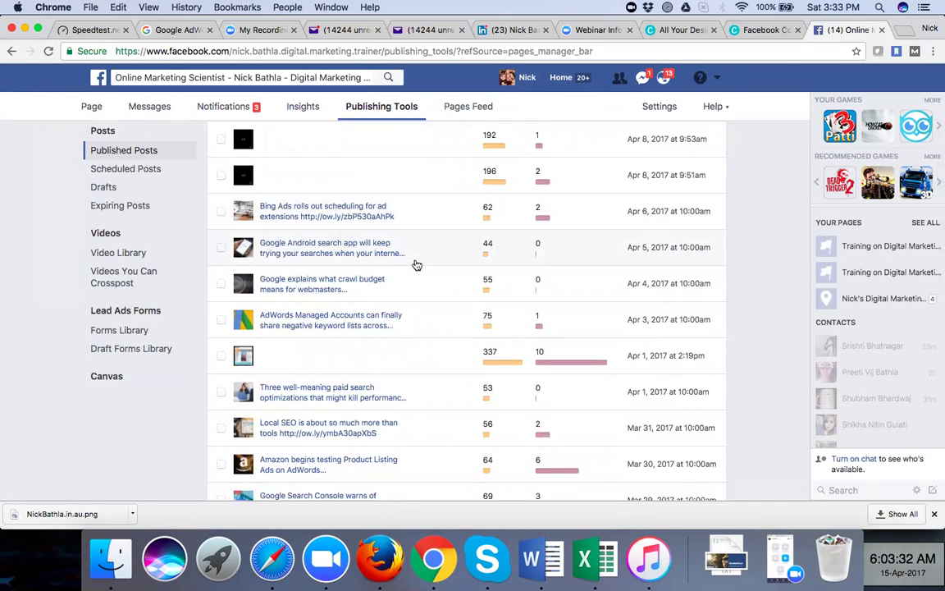
Review the Scheduled Posts, Drafts and Expiring Posts lists, then open a blank tab
left_click(132, 169)
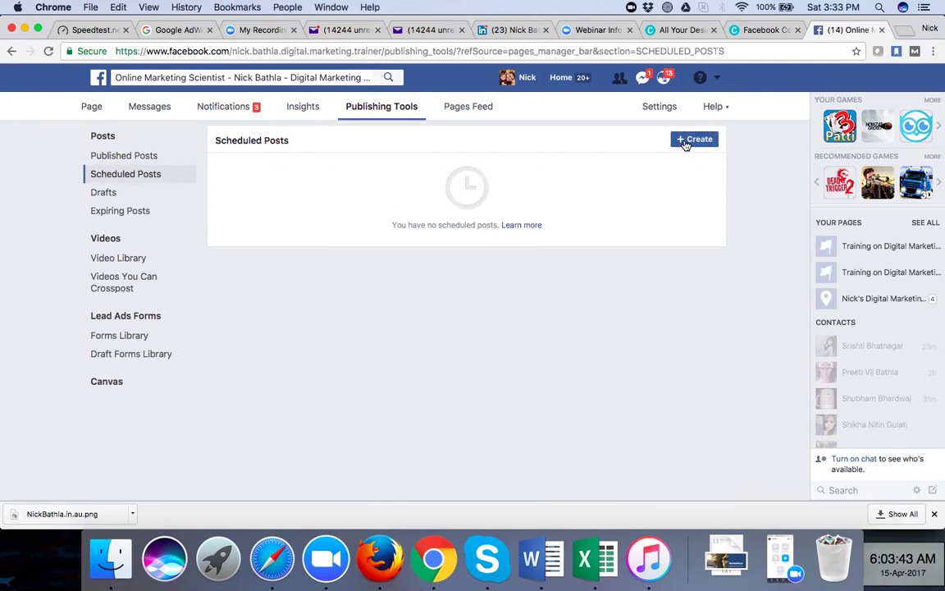
left_click(126, 196)
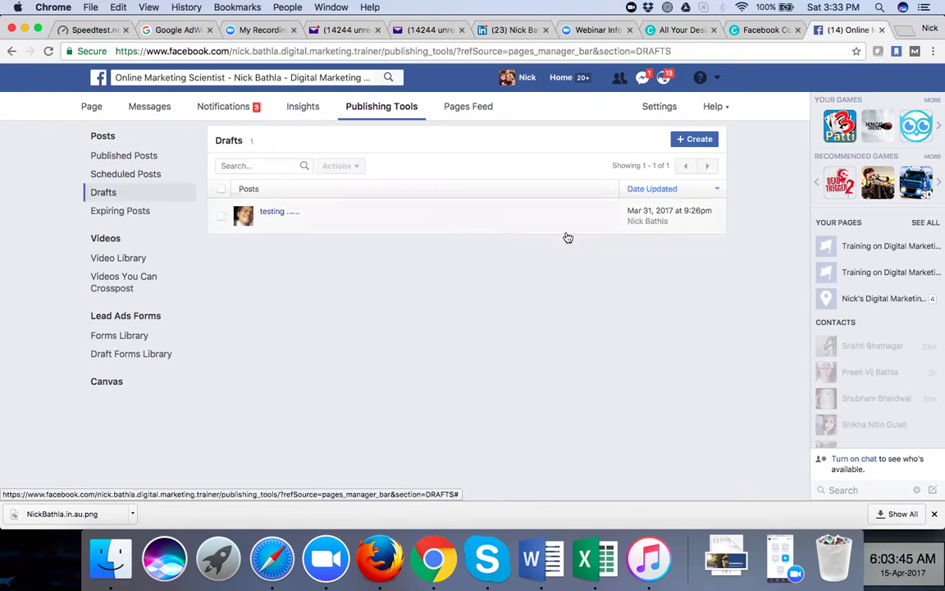
left_click(130, 213)
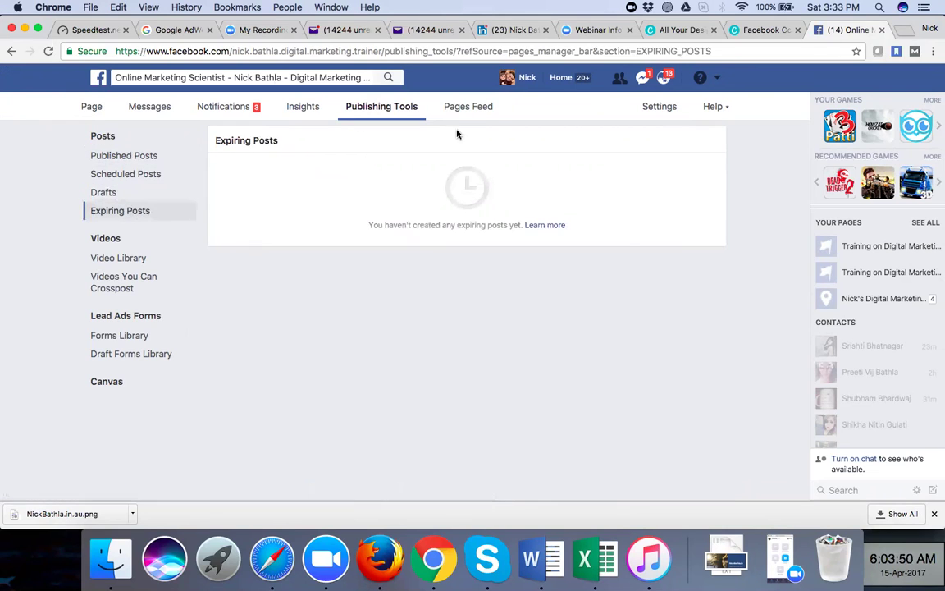
left_click(902, 30)
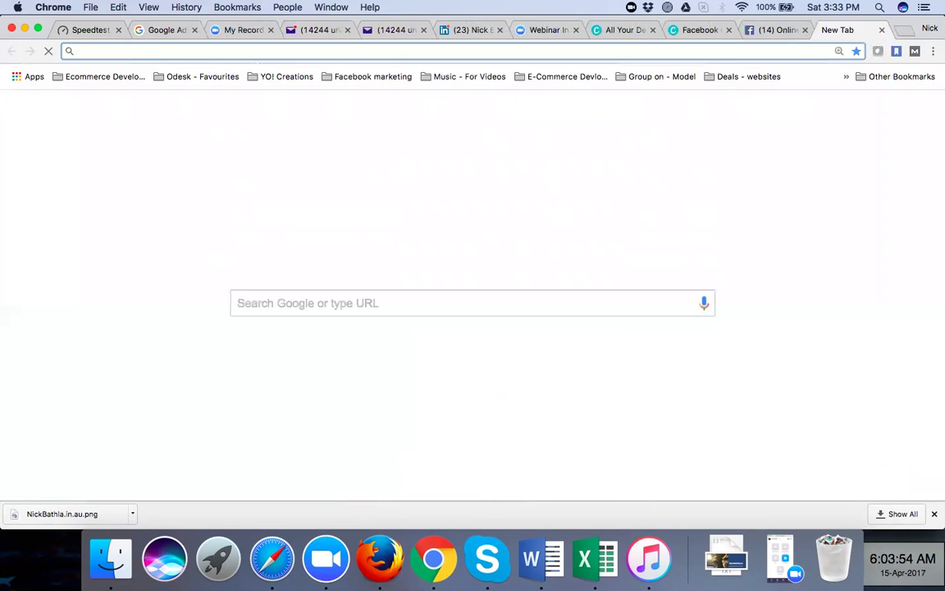
Load hootsuite.com and go to the Hootsuite dashboard with its account streams
type("hoo")
key("Right")
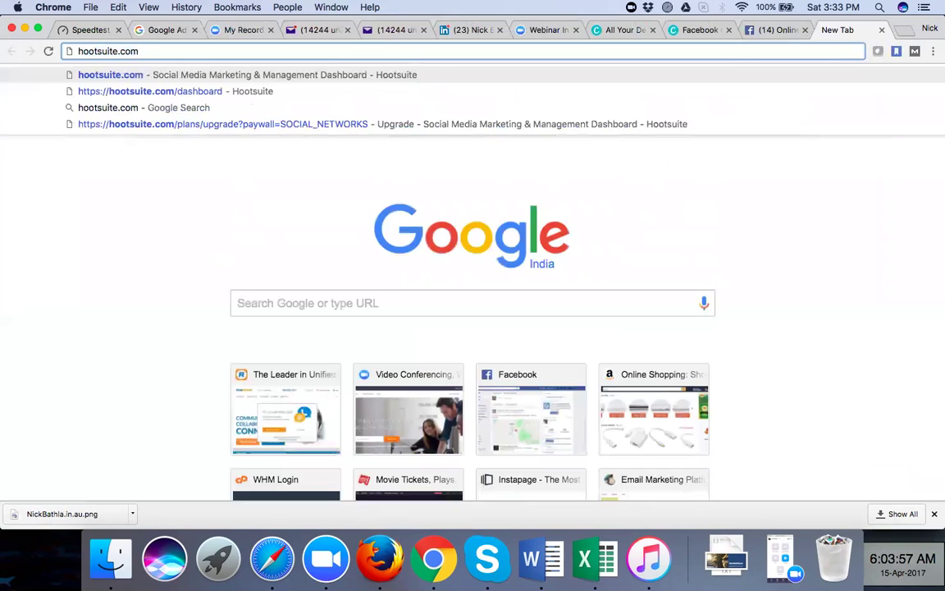
key("Return")
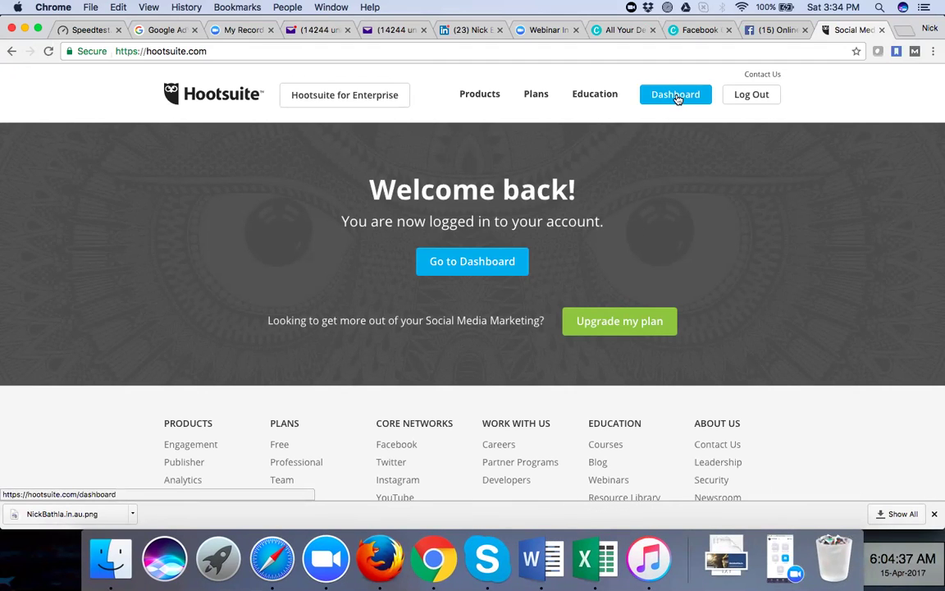
left_click(677, 96)
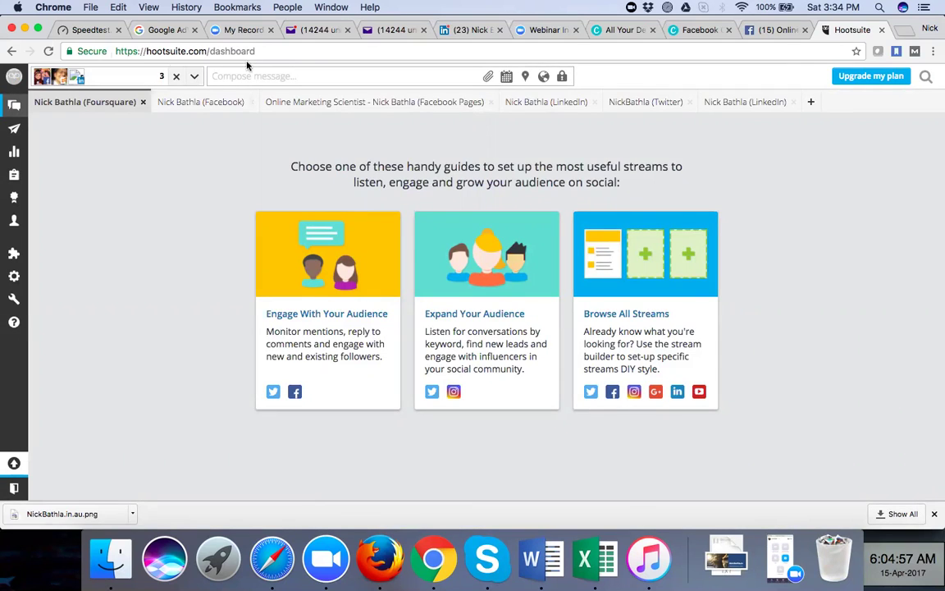
In the Hootsuite composer, view the AutoSchedule and date/time scheduling options, then close the composer
left_click(41, 76)
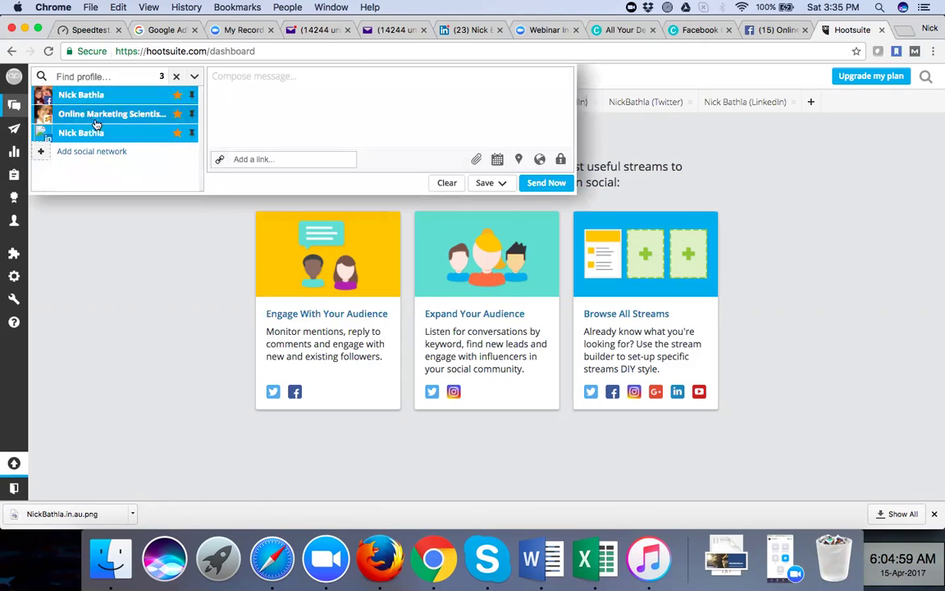
left_click(97, 244)
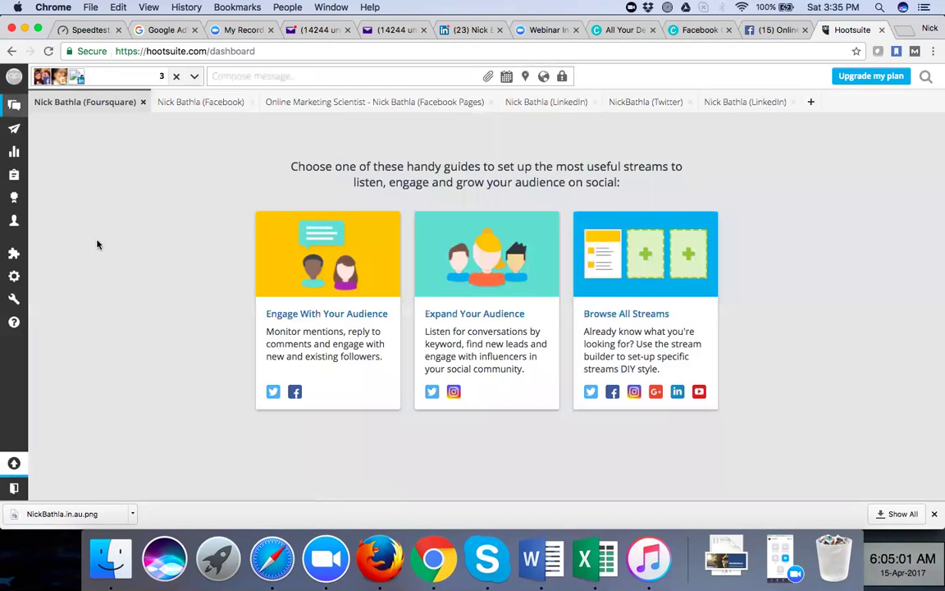
left_click(258, 72)
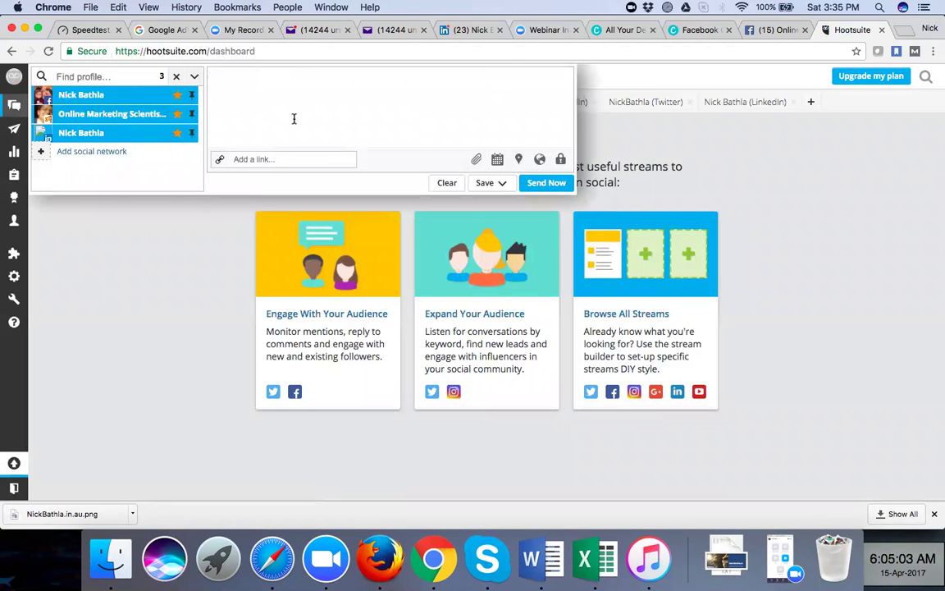
left_click(498, 160)
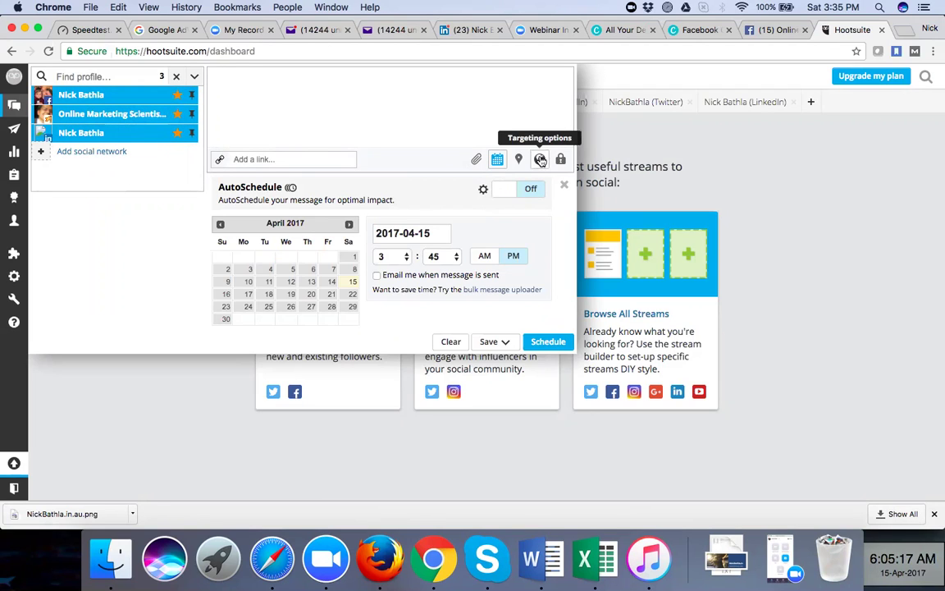
left_click(622, 153)
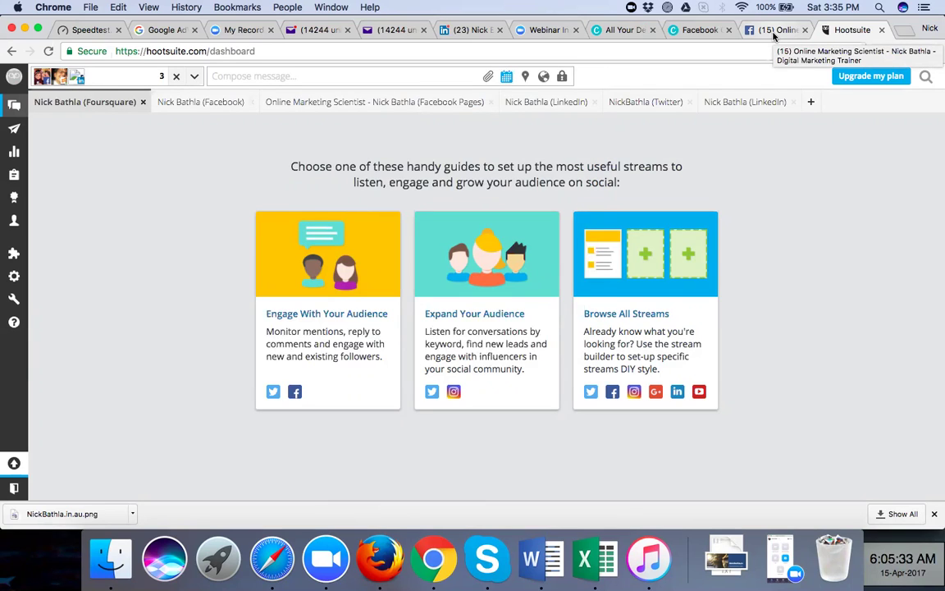
Switch from the Publishing Tools tab to the Facebook page's General settings
left_click(773, 30)
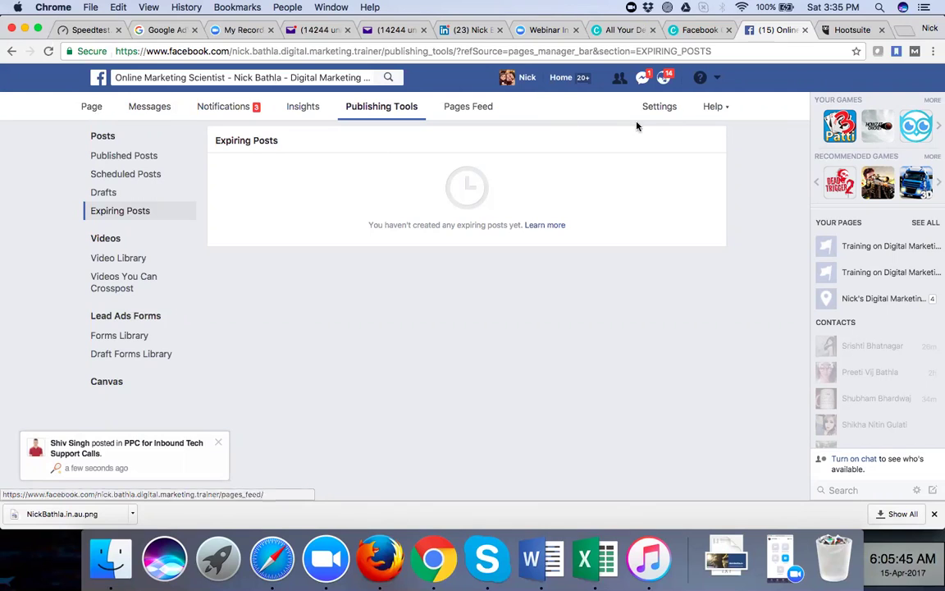
left_click(660, 107)
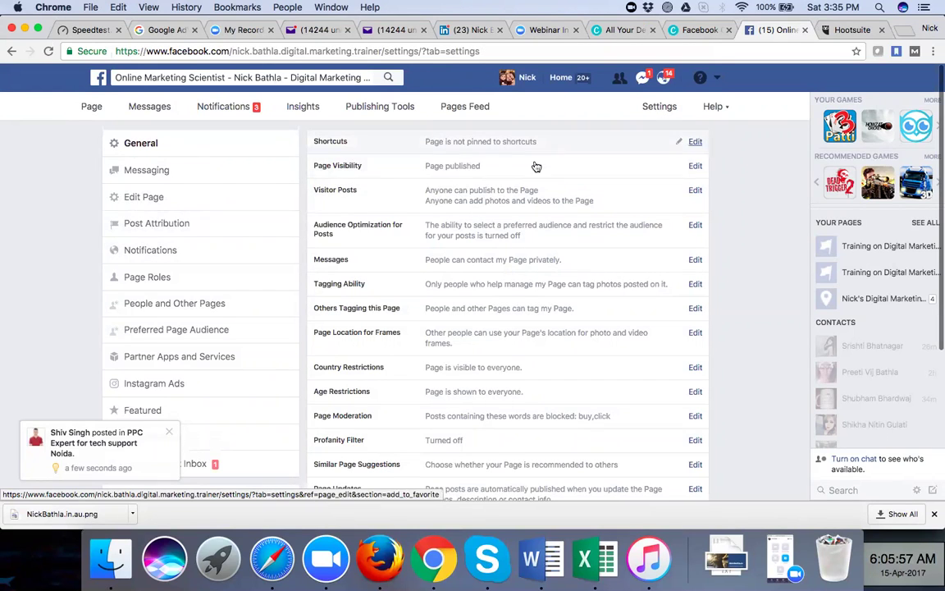
Review the existing Page Roles and the role choices under the Editor dropdown for a new person
left_click(187, 281)
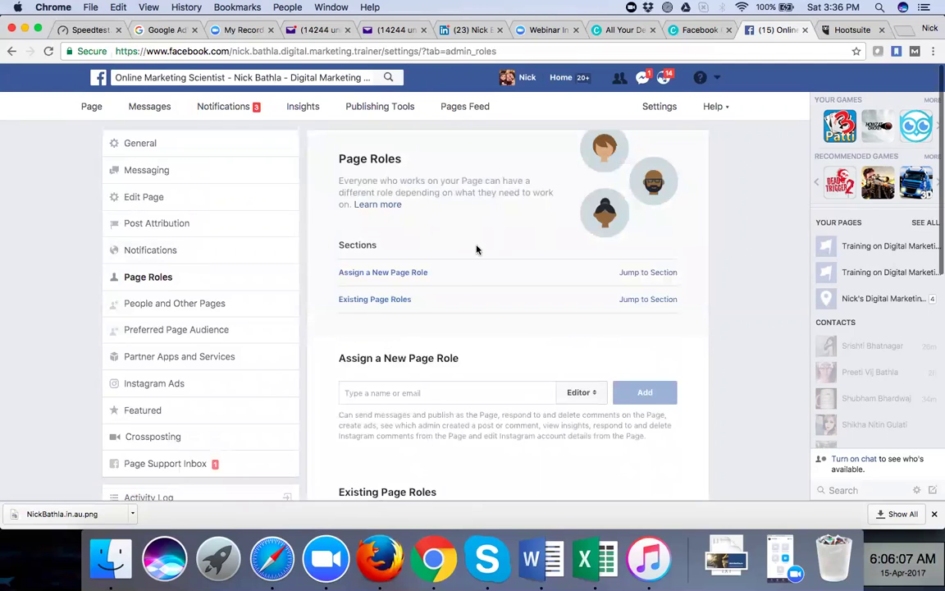
scroll(477, 248, "down", 5)
scroll(407, 271, "up", 5)
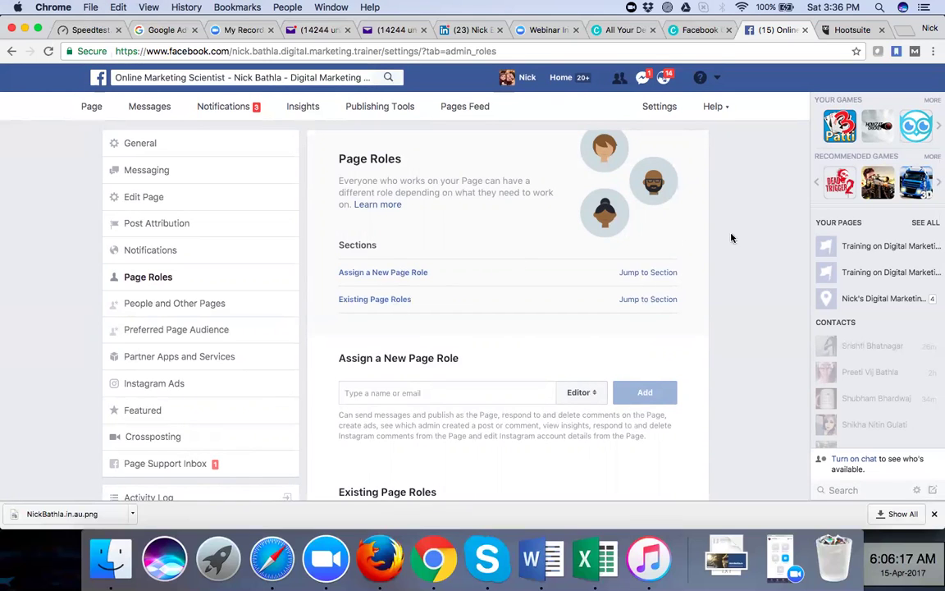
scroll(748, 238, "down", 5)
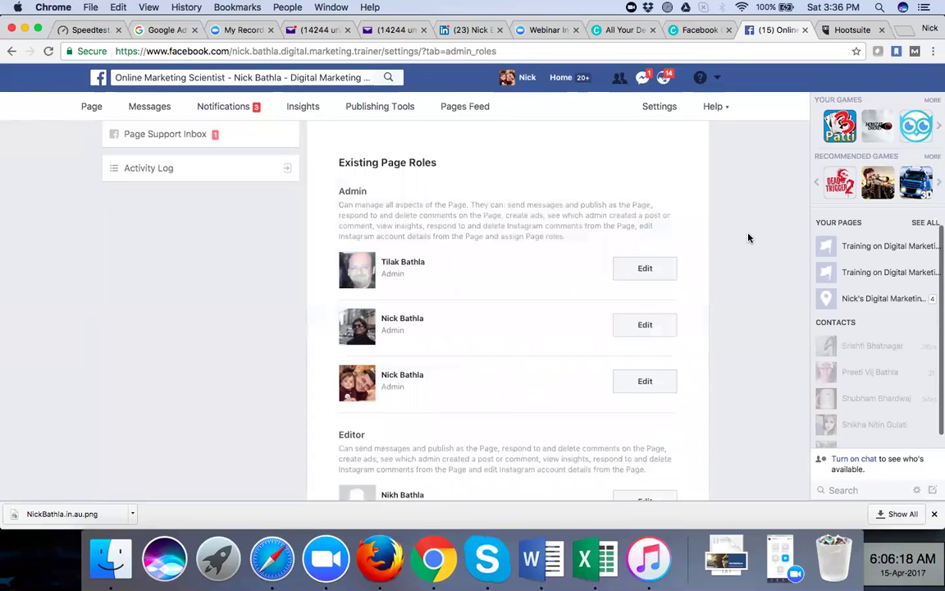
scroll(748, 238, "down", 1)
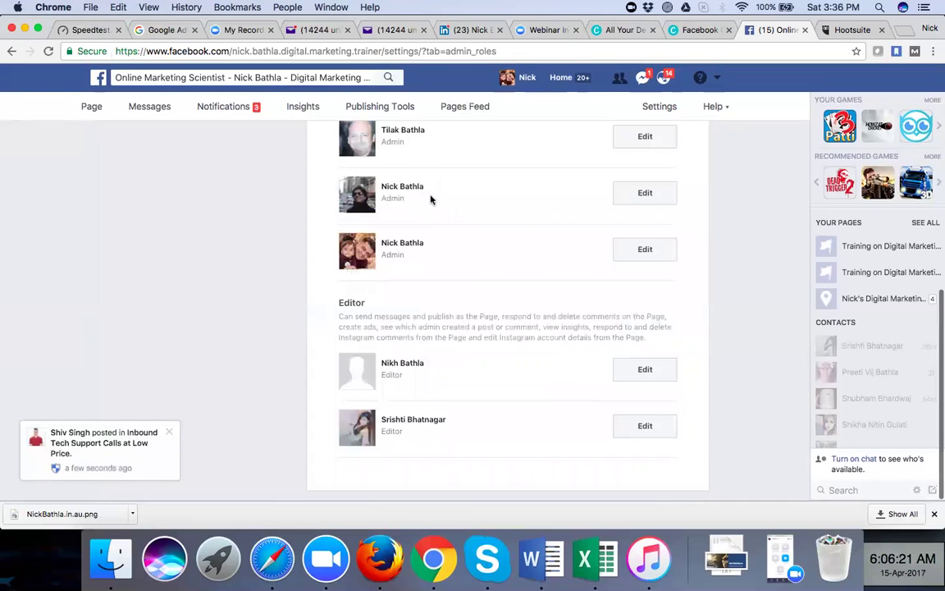
scroll(431, 200, "up", 5)
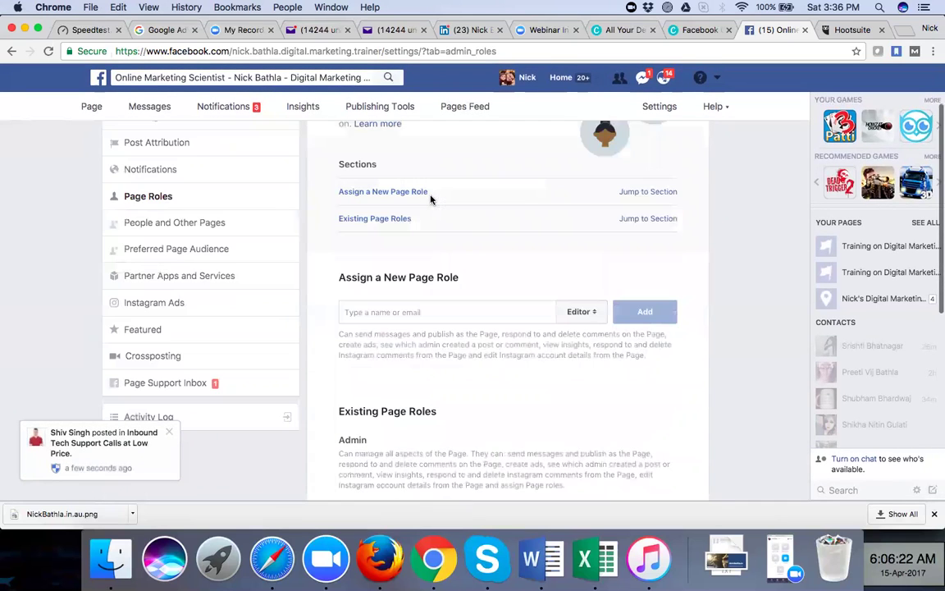
scroll(378, 357, "up", 2)
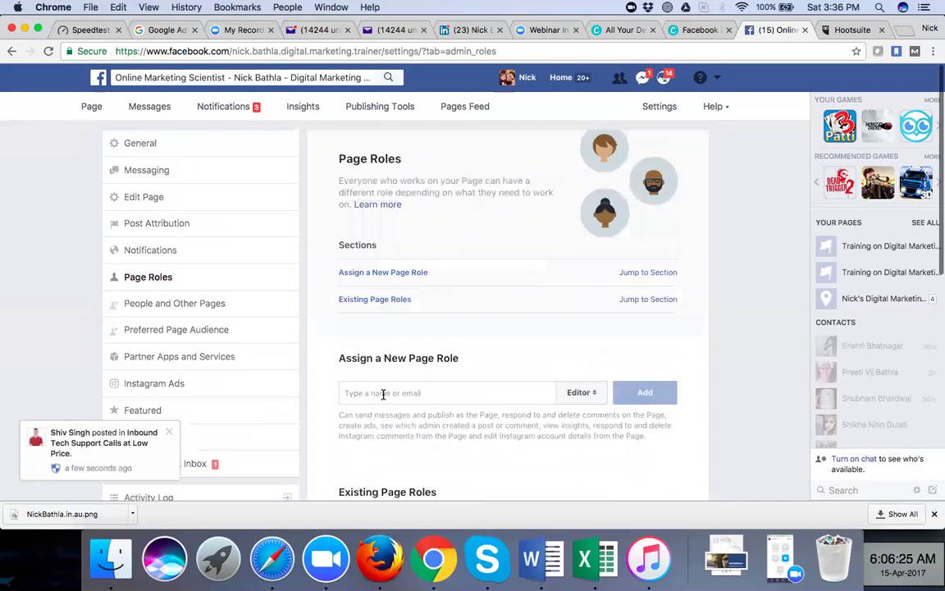
left_click(600, 402)
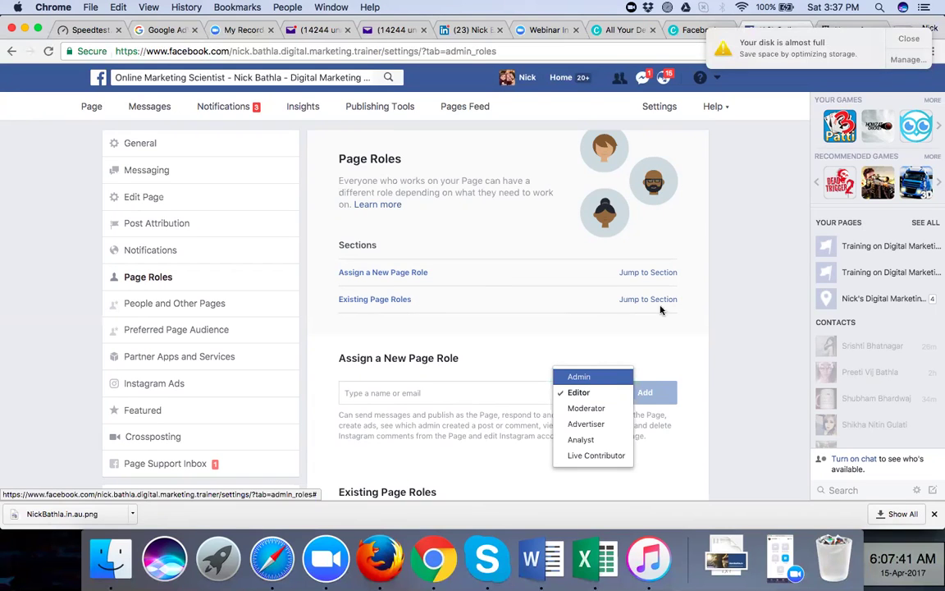
left_click(908, 39)
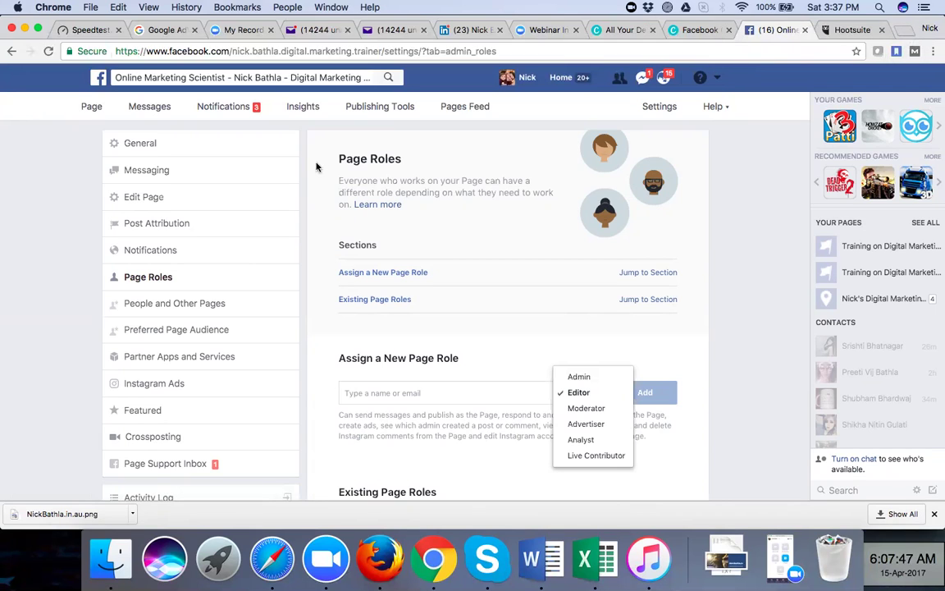
Review Messaging settings: General Settings, Response Assistant with Instant Replies off, and Messenger Platform
left_click(152, 171)
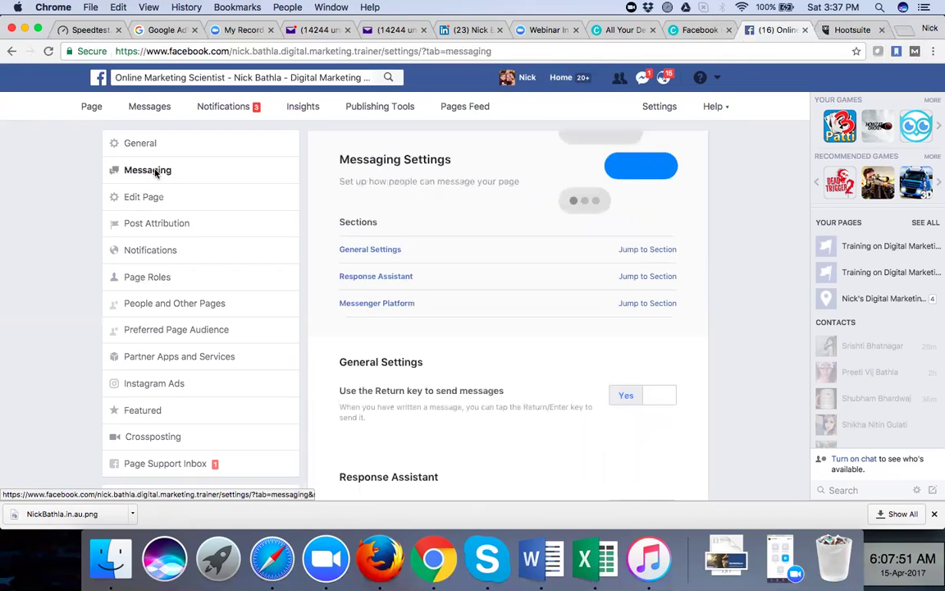
scroll(470, 315, "down", 2)
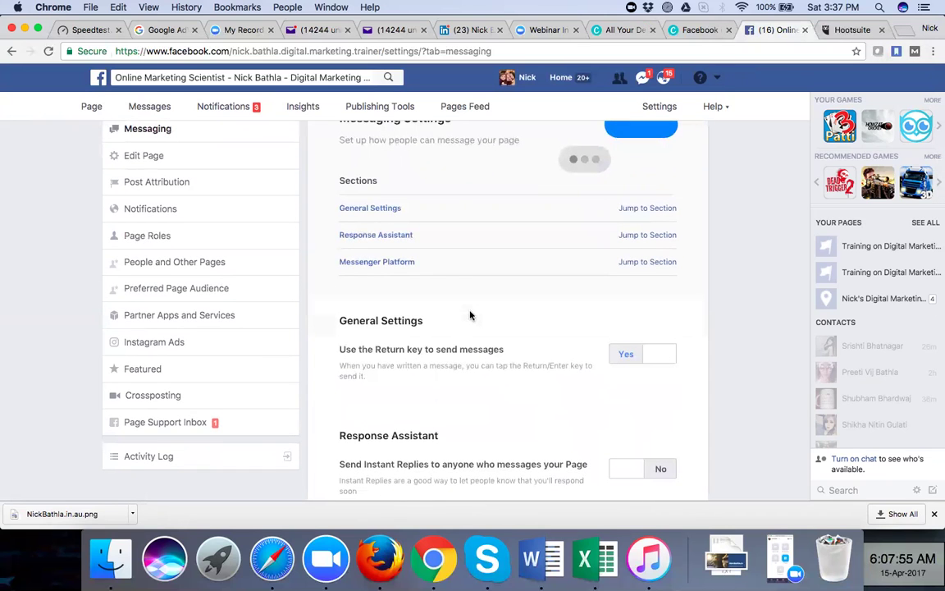
scroll(470, 315, "up", 1)
scroll(470, 315, "down", 5)
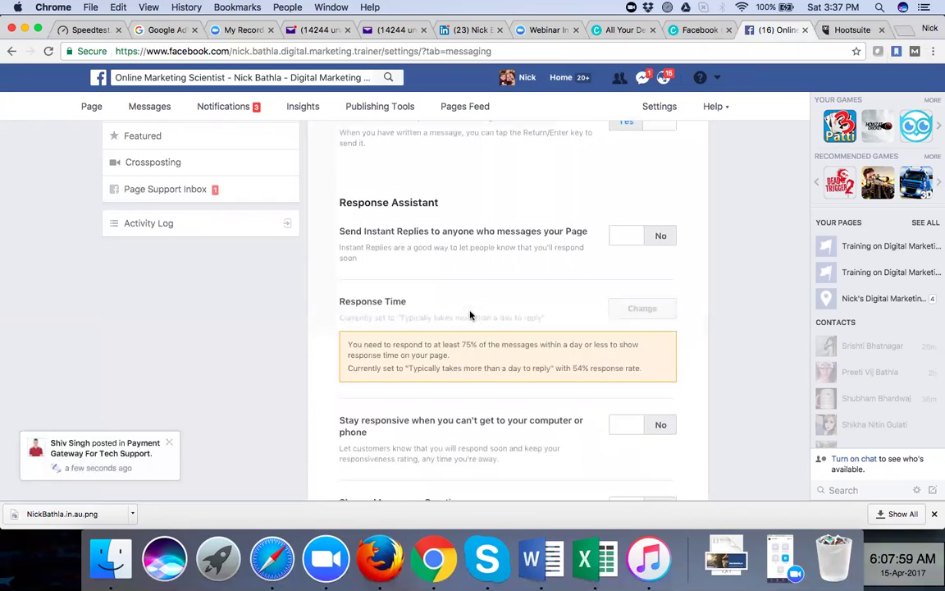
scroll(470, 315, "down", 1)
scroll(470, 315, "down", 4)
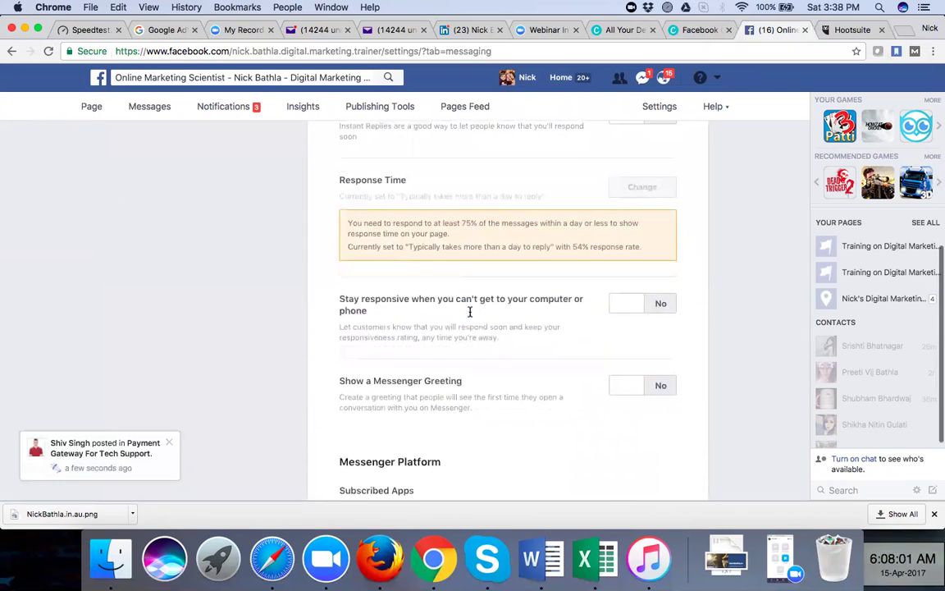
scroll(470, 311, "down", 1)
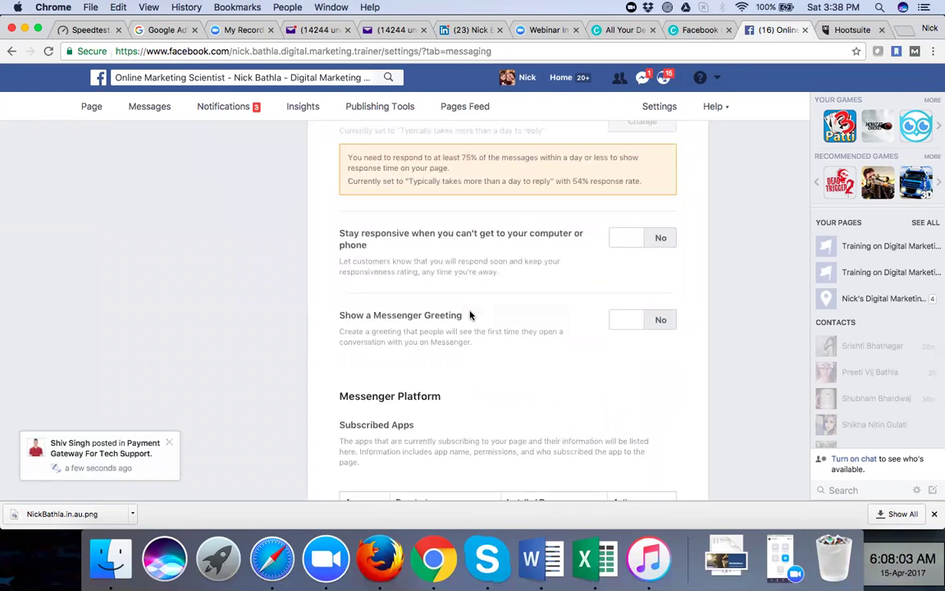
scroll(471, 315, "down", 2)
scroll(470, 315, "up", 8)
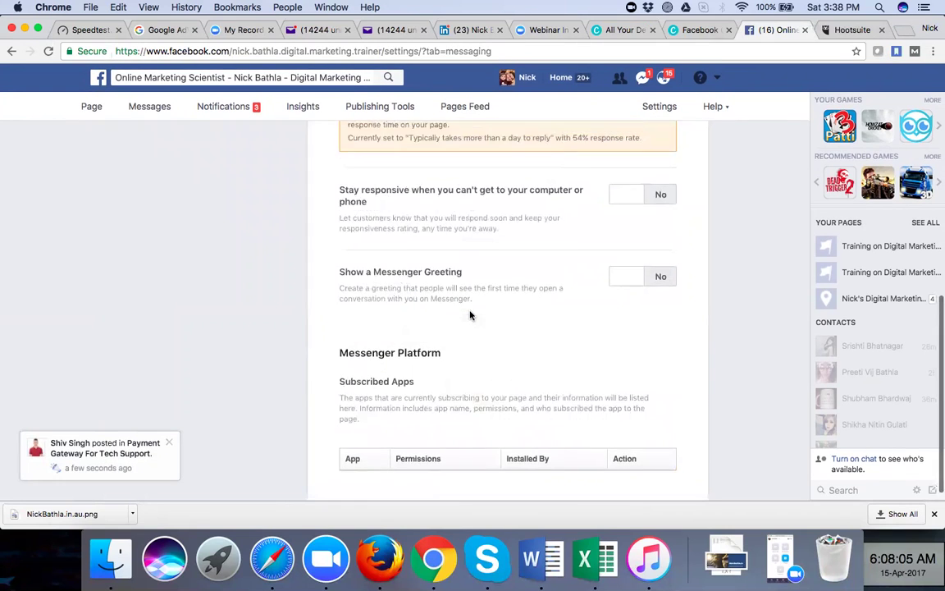
scroll(470, 314, "up", 5)
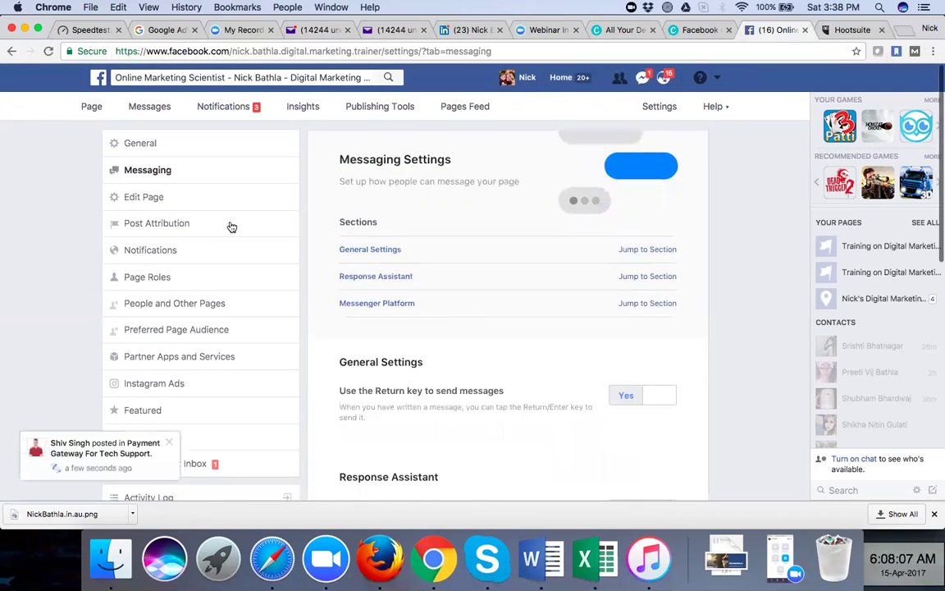
Return to the page timeline and scroll to the Hootsuite-published SEO article below the pinned July 11 post
left_click(91, 108)
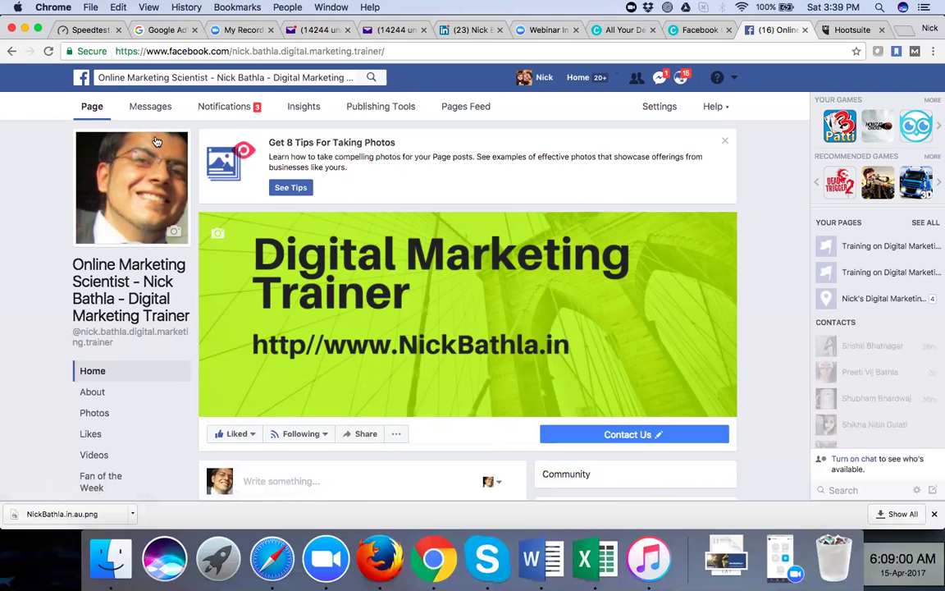
scroll(368, 305, "down", 5)
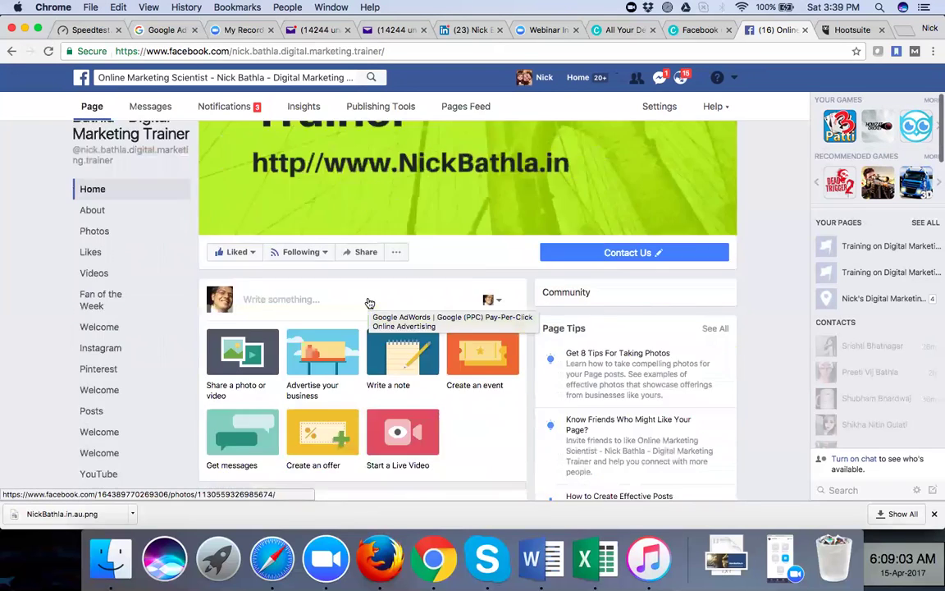
scroll(369, 303, "down", 15)
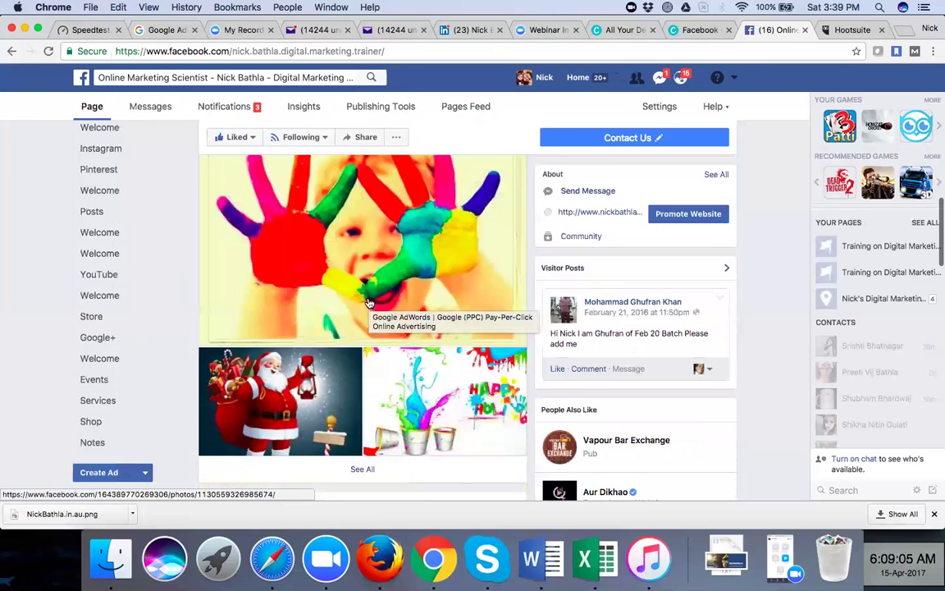
scroll(370, 271, "down", 10)
scroll(369, 243, "up", 3)
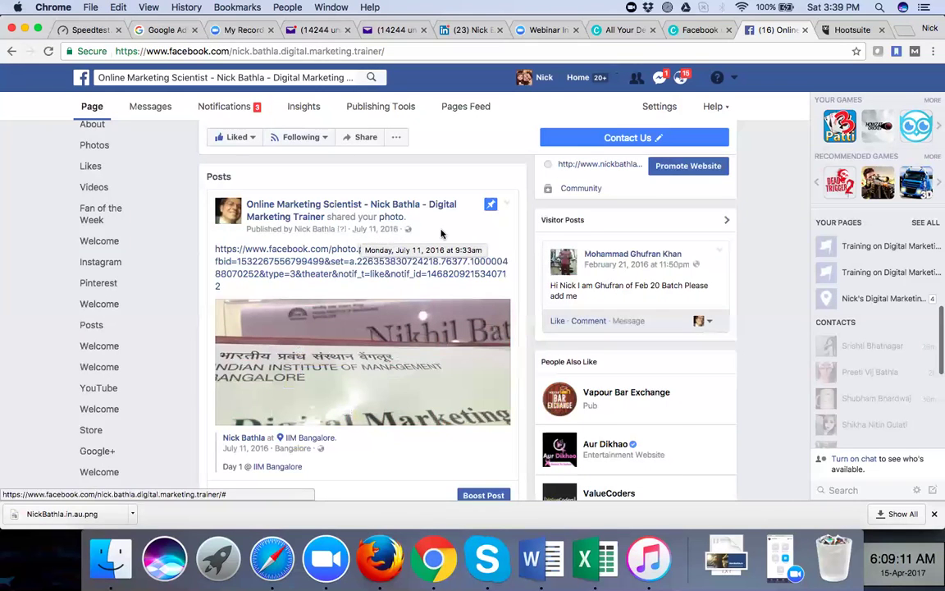
scroll(443, 236, "down", 5)
scroll(443, 234, "down", 5)
scroll(370, 192, "up", 3)
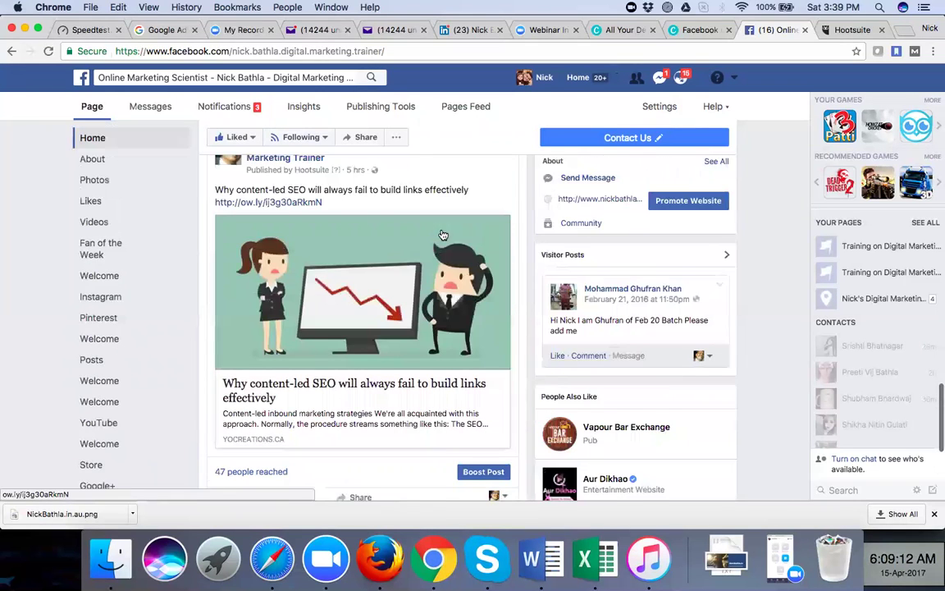
scroll(365, 196, "up", 1)
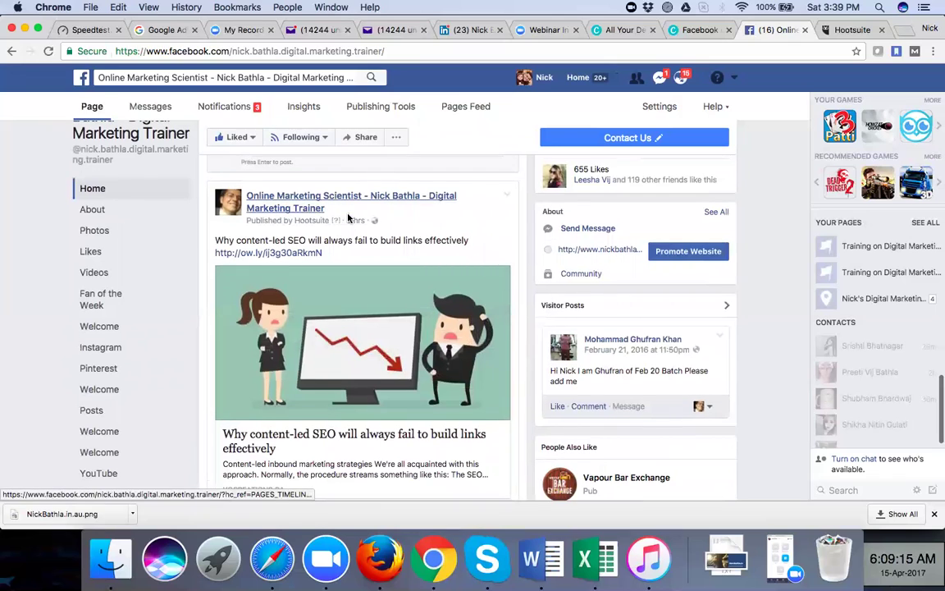